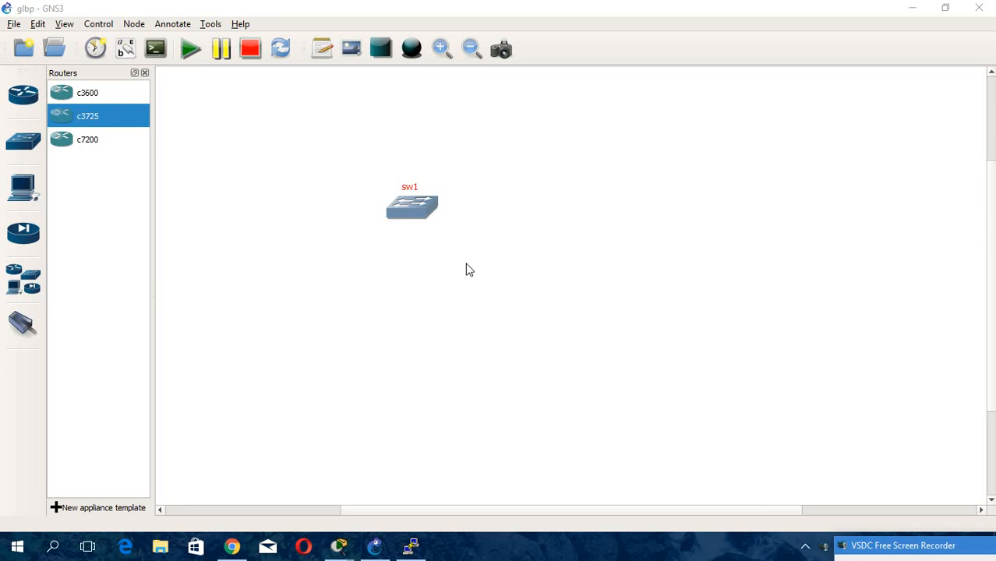
# Reposition the sw1 switch and place a c3725 router to its right on the canvas.
pyautogui.moveTo(418, 213); pyautogui.dragTo(478, 226)
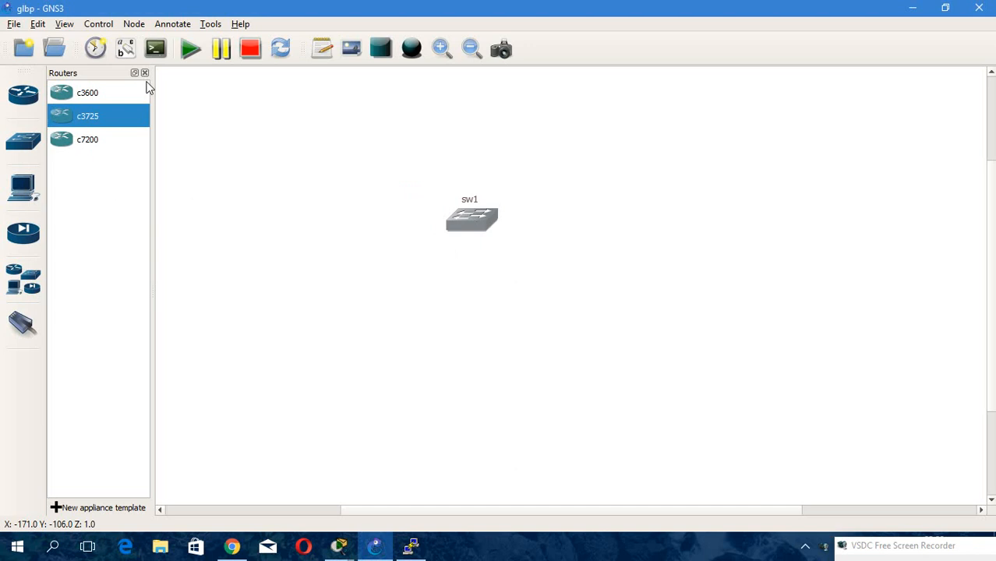
pyautogui.moveTo(489, 222); pyautogui.dragTo(383, 255)
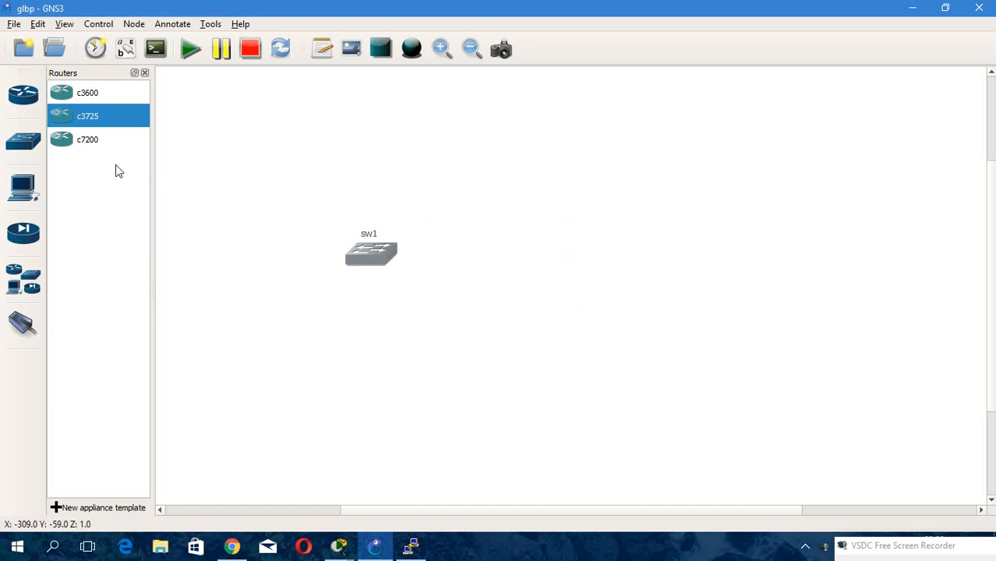
pyautogui.moveTo(90, 121); pyautogui.dragTo(523, 274)
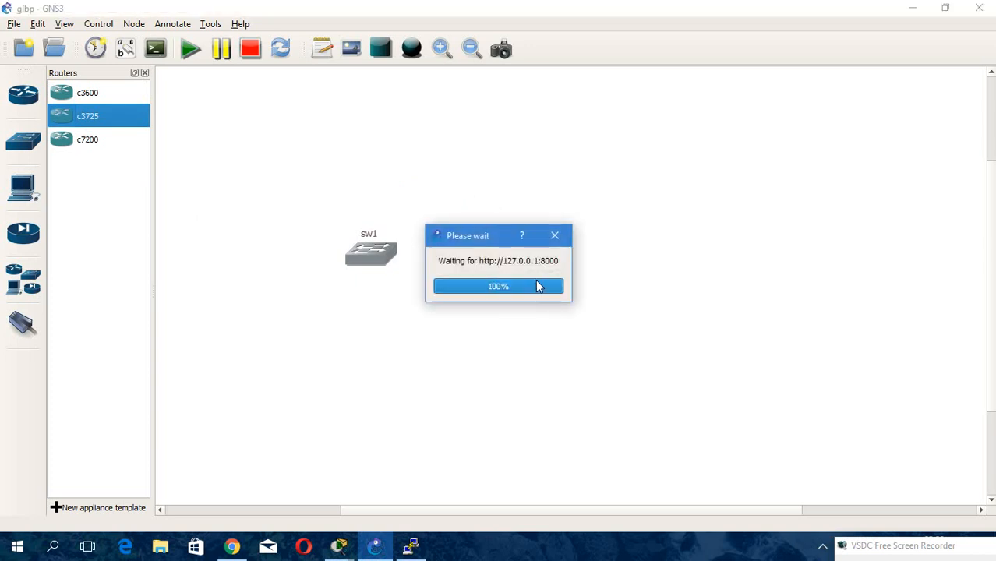
pyautogui.moveTo(539, 288); pyautogui.dragTo(519, 268)
pyautogui.rightClick(519, 268)
pyautogui.click(574, 78)
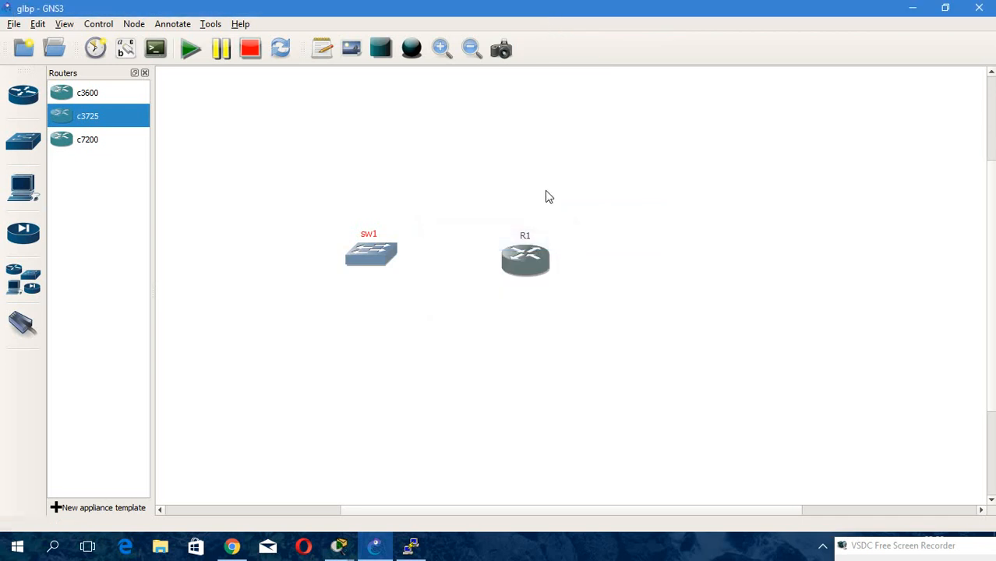
# Configure the new router R1 with a PCMCIA disk0 size of 16 MiB.
pyautogui.rightClick(527, 261)
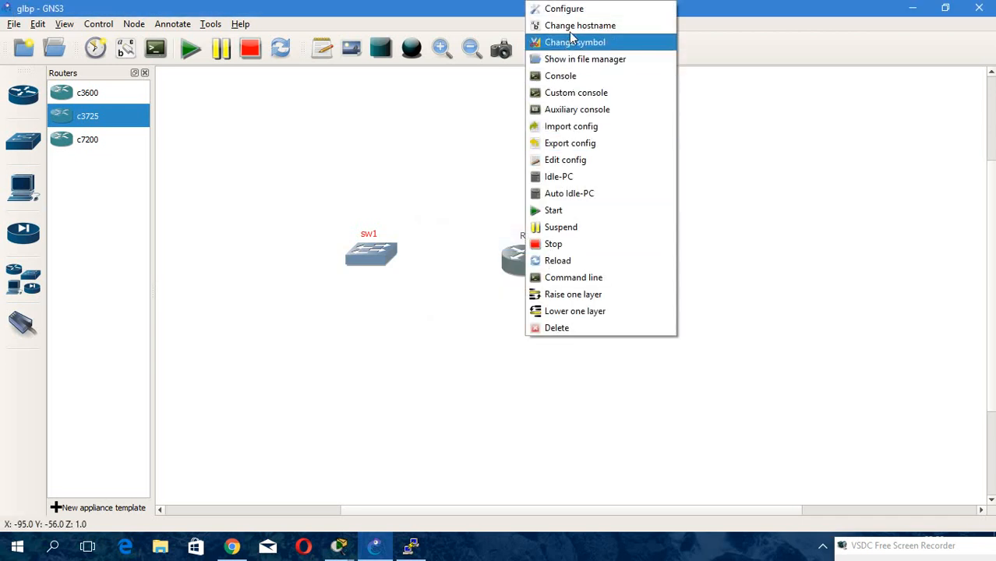
pyautogui.click(573, 8)
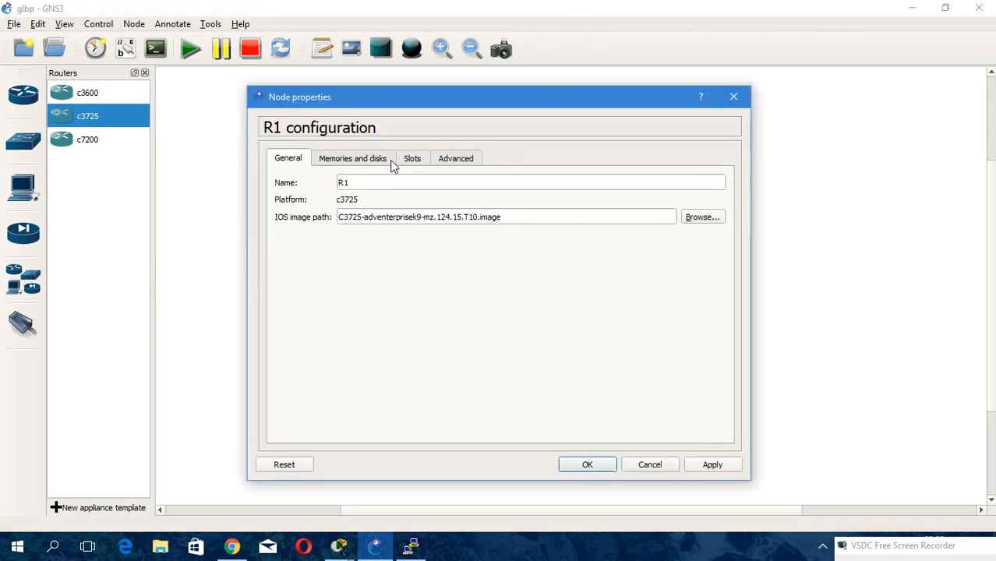
pyautogui.click(361, 161)
pyautogui.doubleClick(337, 246)
pyautogui.write('16 MiB')
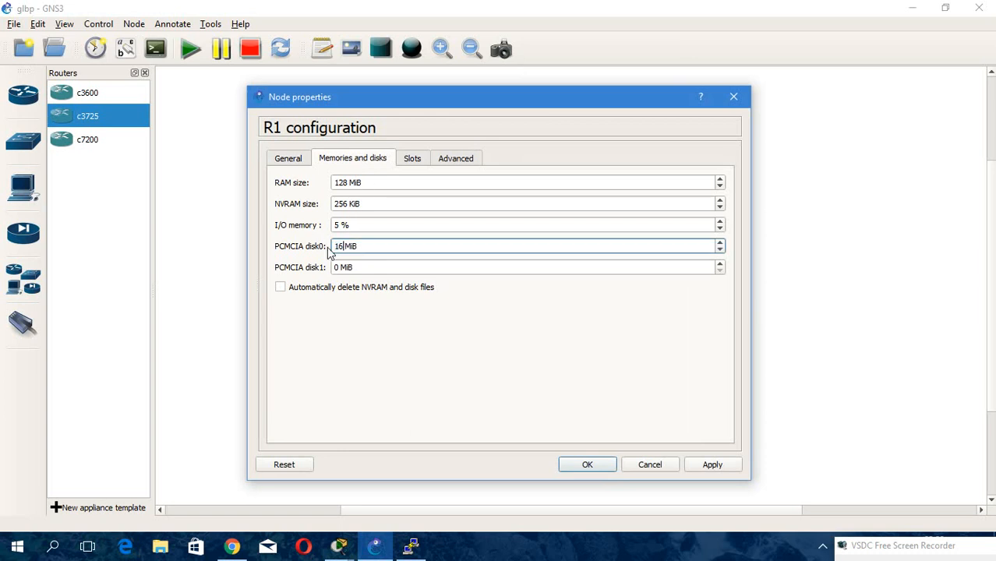
pyautogui.click(604, 466)
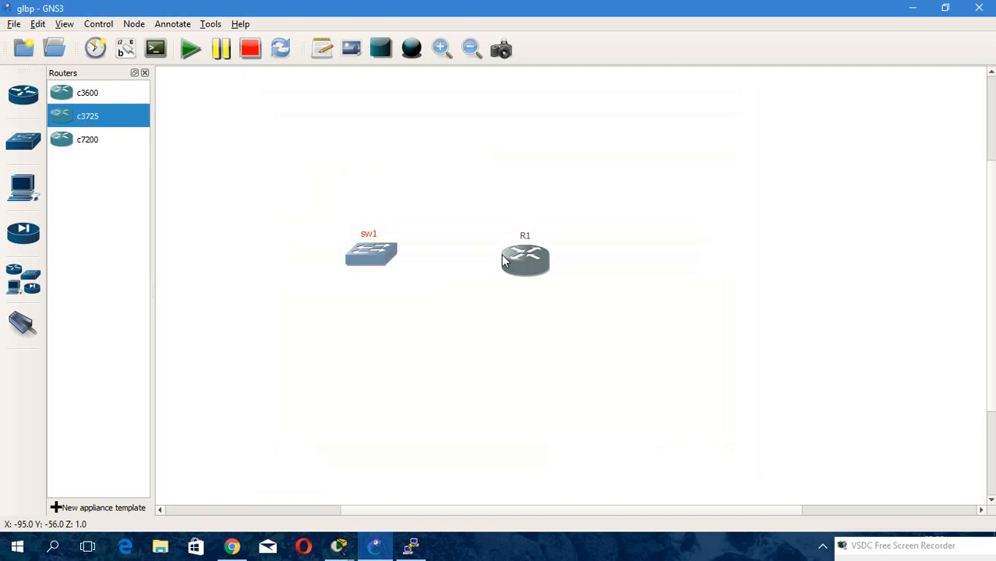
# Change the router's hostname from R1 to sw2.
pyautogui.rightClick(524, 246)
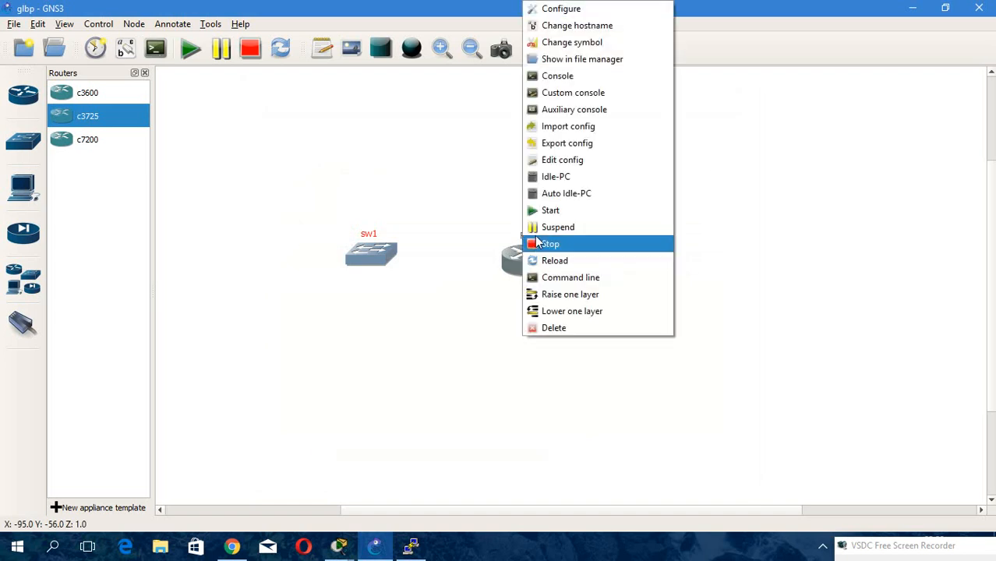
pyautogui.click(585, 26)
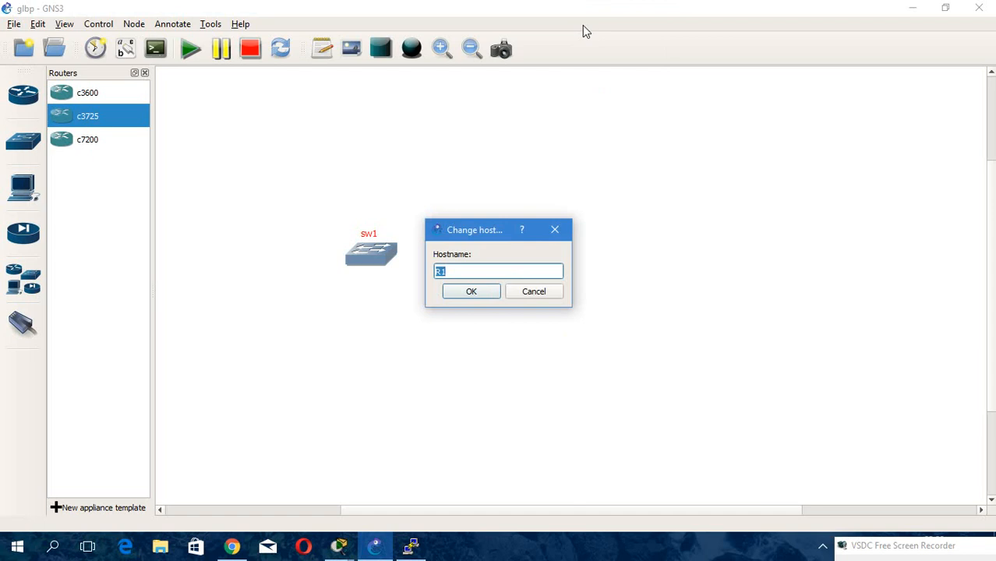
pyautogui.write('sw2')
pyautogui.click(469, 290)
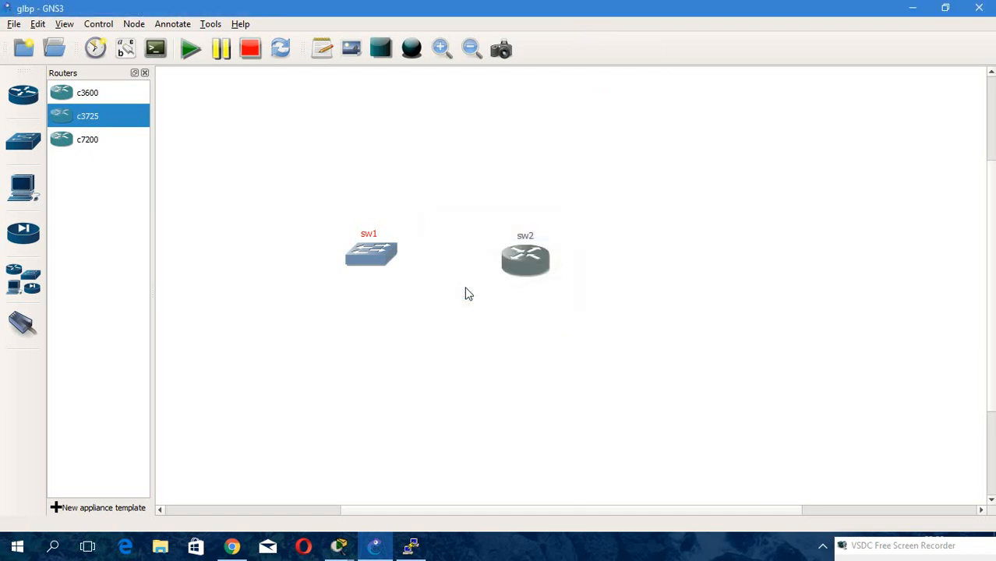
# Change sw2's symbol to ethernet_switch from the symbols library, searching for sw.
pyautogui.rightClick(528, 259)
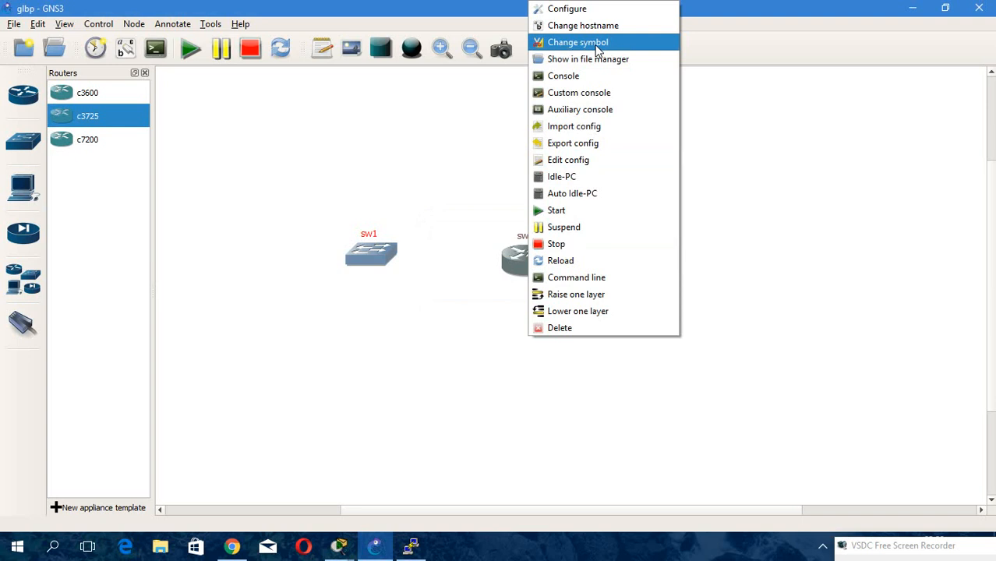
pyautogui.click(597, 50)
pyautogui.click(481, 170)
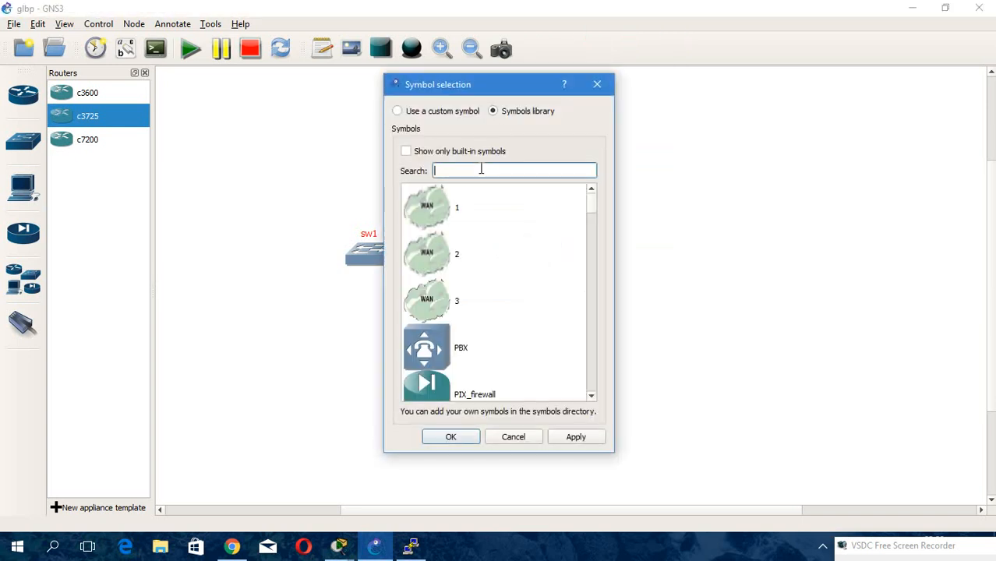
pyautogui.write('sw')
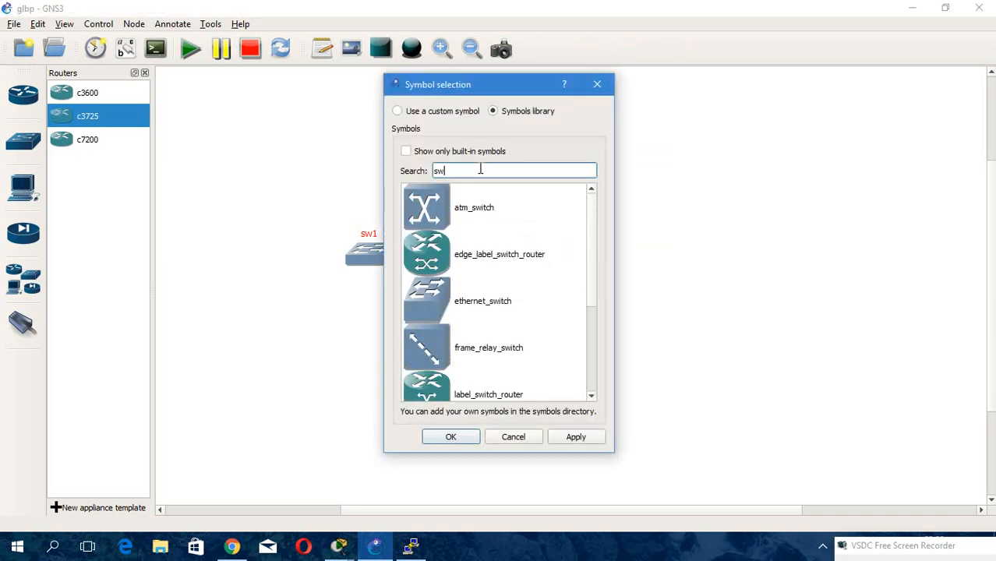
pyautogui.click(492, 297)
pyautogui.click(451, 437)
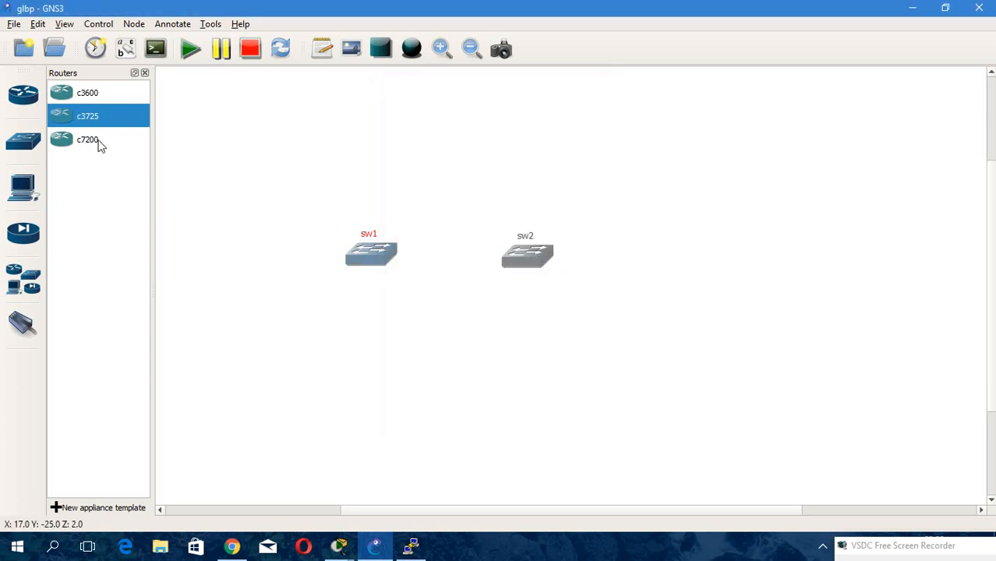
# Add another c3725 router to the right of sw2 and set its PCMCIA disk0 to 16 MiB.
pyautogui.moveTo(78, 125); pyautogui.dragTo(662, 262)
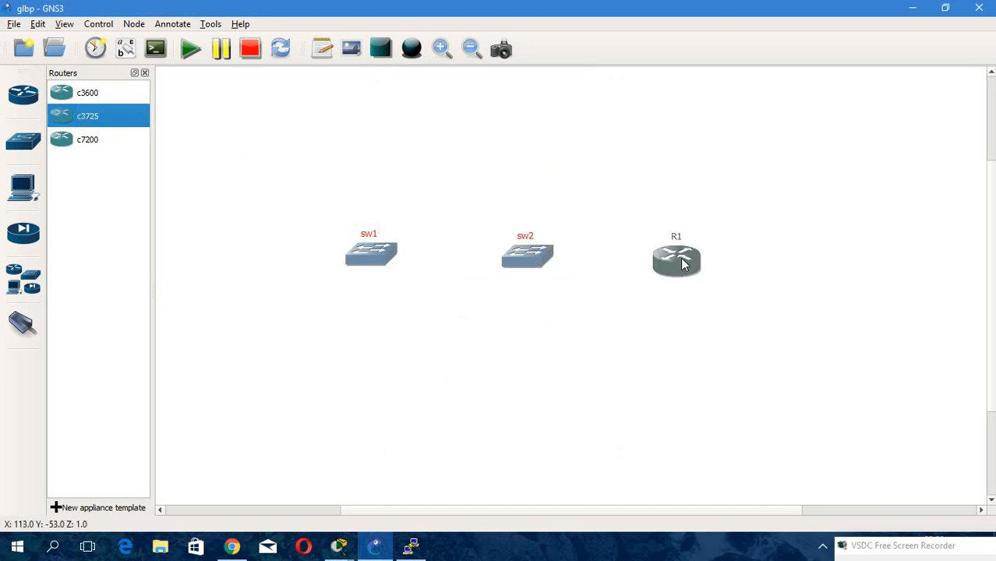
pyautogui.rightClick(682, 264)
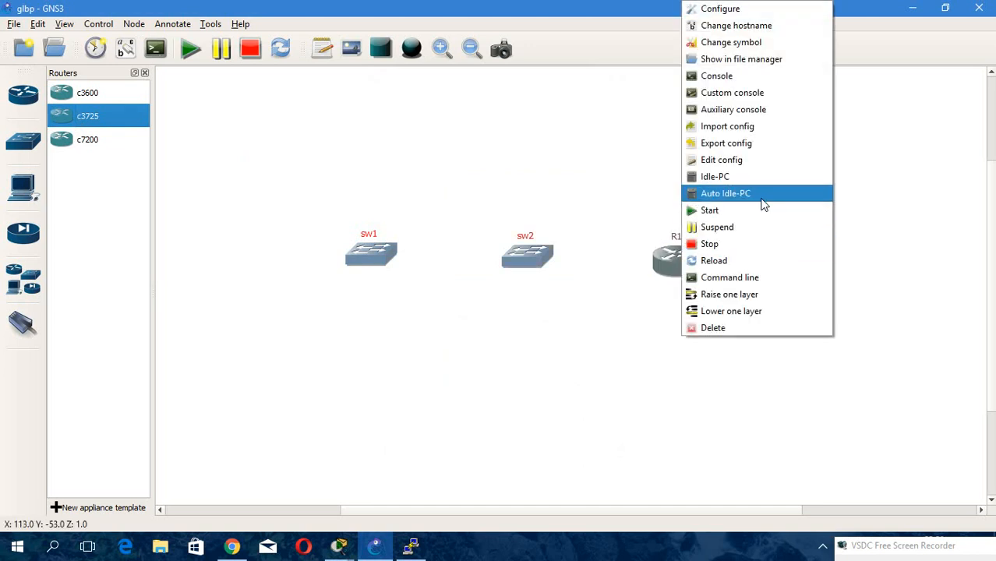
pyautogui.click(744, 11)
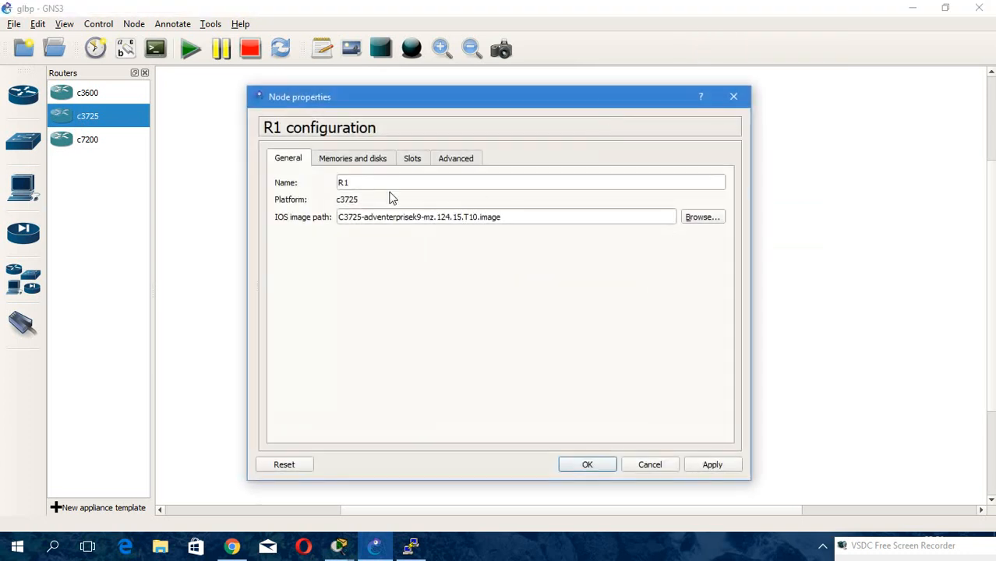
pyautogui.click(353, 158)
pyautogui.click(336, 246)
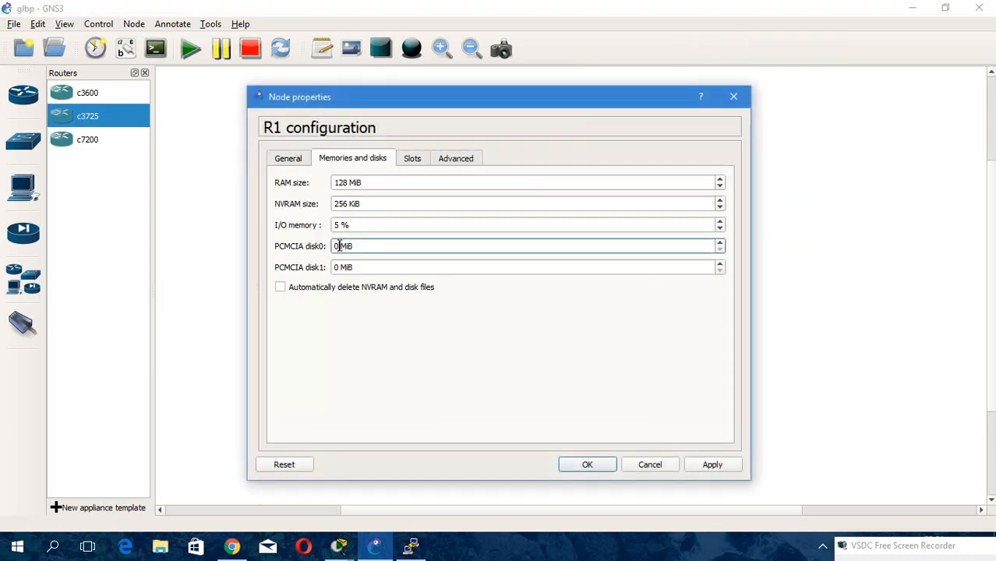
pyautogui.write('16')
pyautogui.click(575, 468)
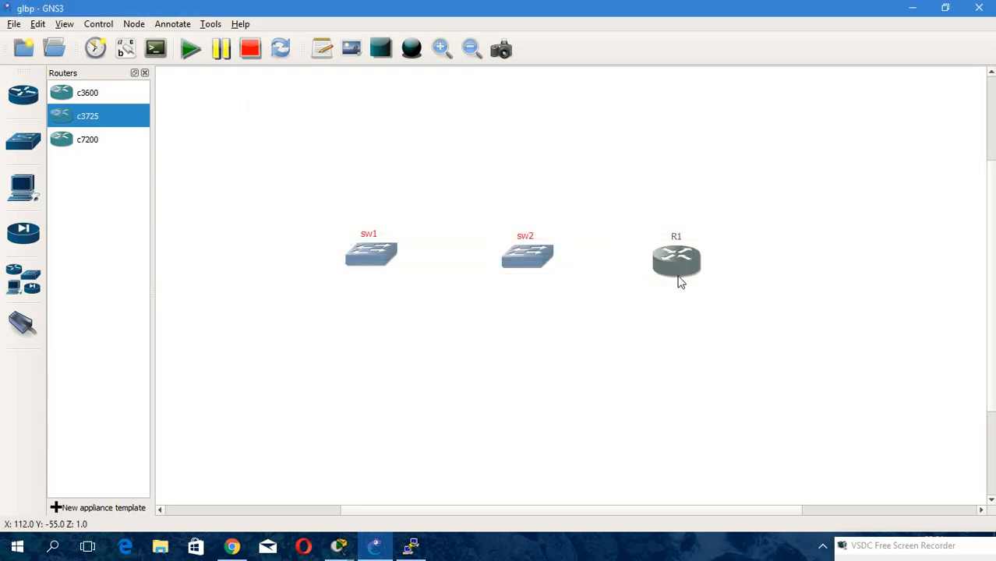
# Change this router's hostname to sw3.
pyautogui.rightClick(683, 263)
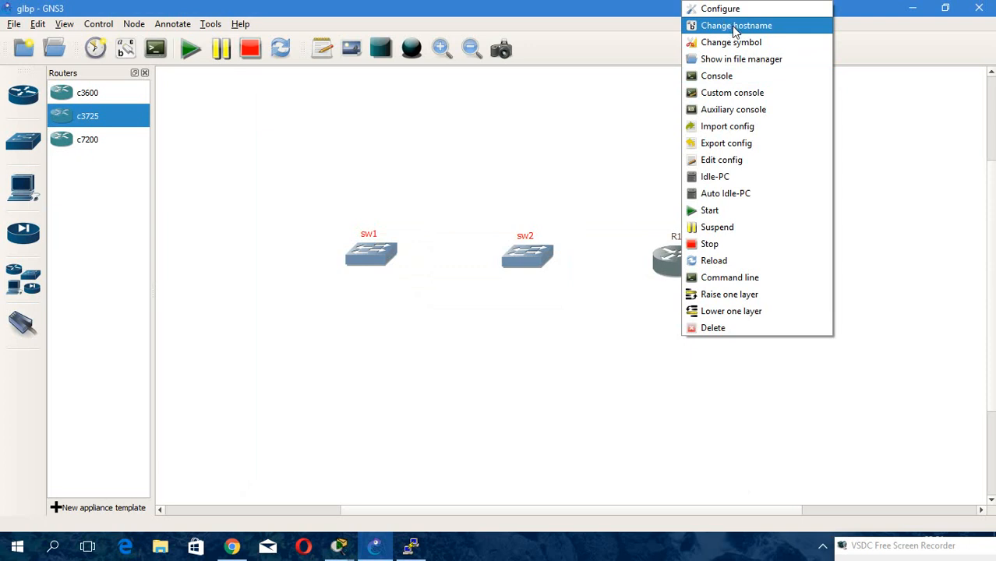
pyautogui.click(733, 26)
pyautogui.write('sw3')
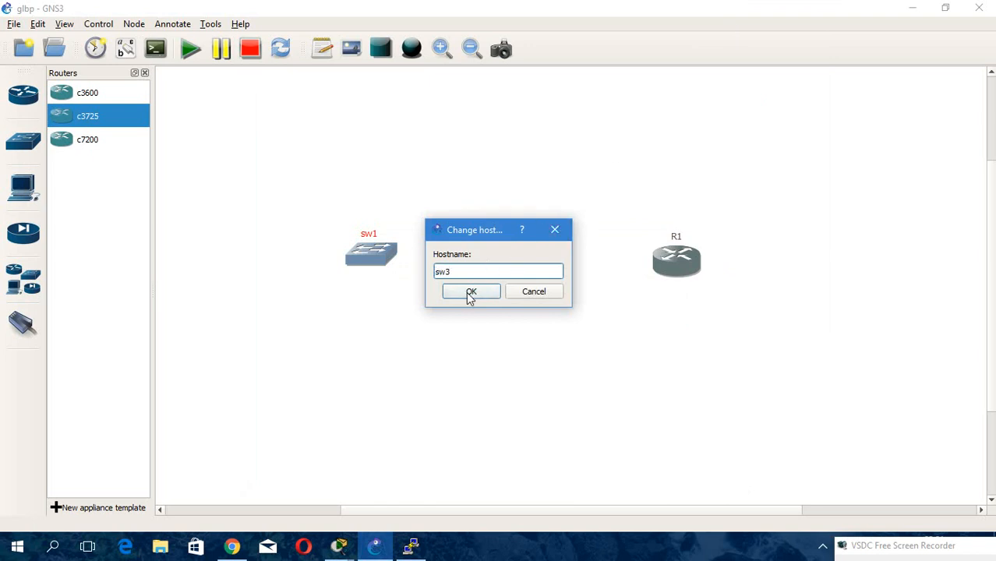
pyautogui.click(470, 291)
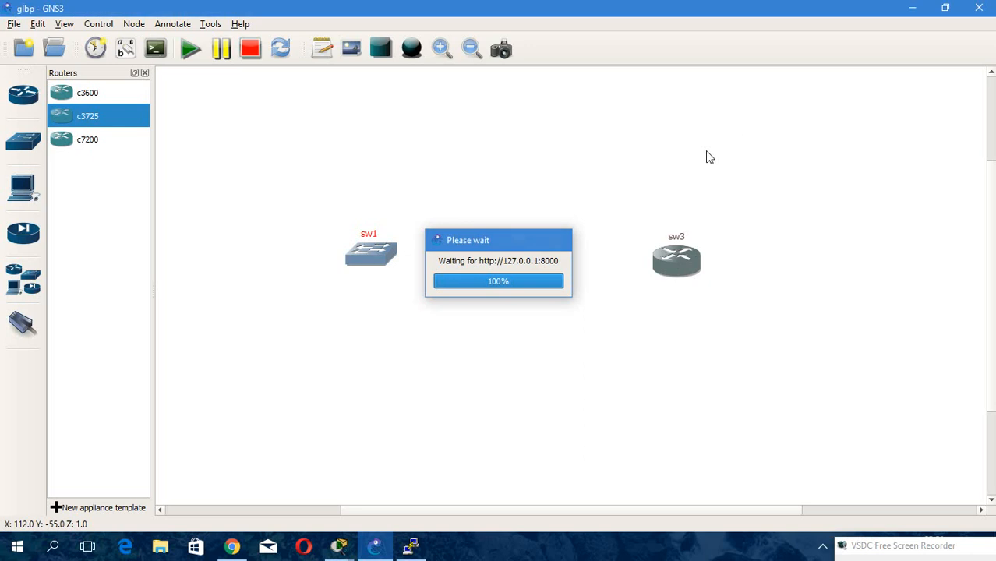
# Change sw3's symbol to ethernet_switch from the symbols library.
pyautogui.rightClick(680, 273)
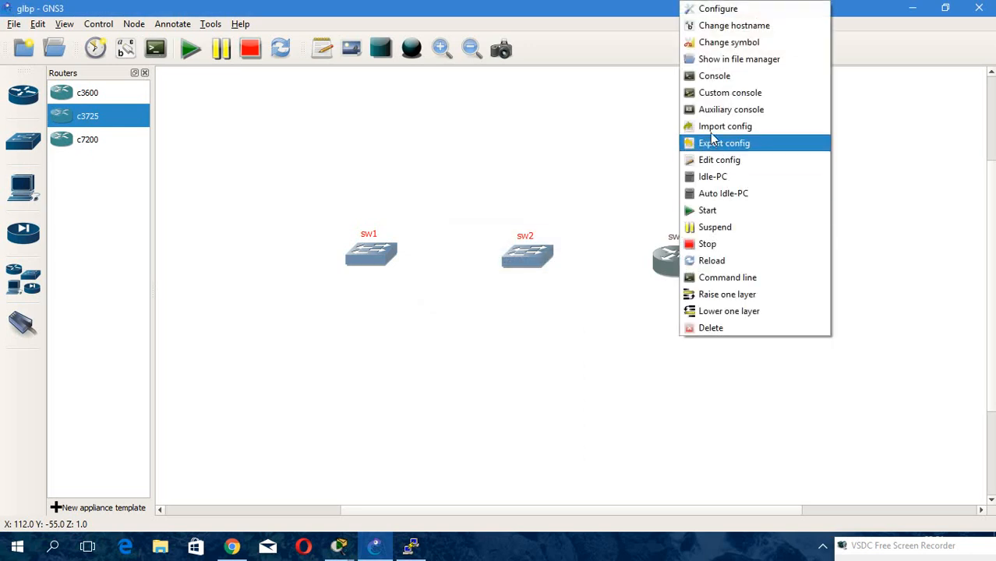
pyautogui.click(728, 42)
pyautogui.click(473, 166)
pyautogui.write('sw')
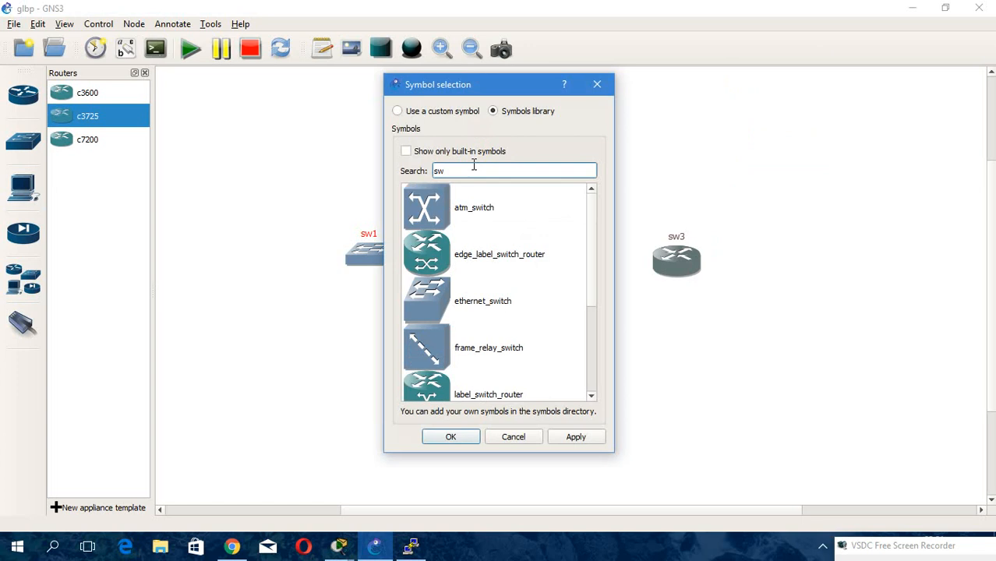
pyautogui.click(468, 302)
pyautogui.click(449, 438)
# Nudge sw1 into line and place a third c3725 router, R1, above sw2.
pyautogui.moveTo(535, 250); pyautogui.dragTo(534, 251)
pyautogui.moveTo(365, 254); pyautogui.dragTo(399, 266)
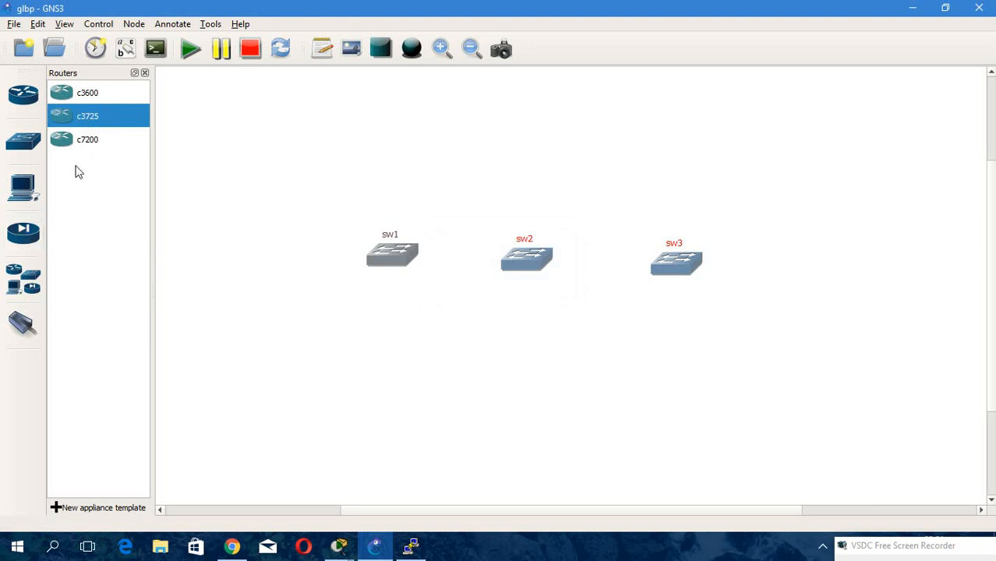
pyautogui.moveTo(89, 121); pyautogui.dragTo(527, 100)
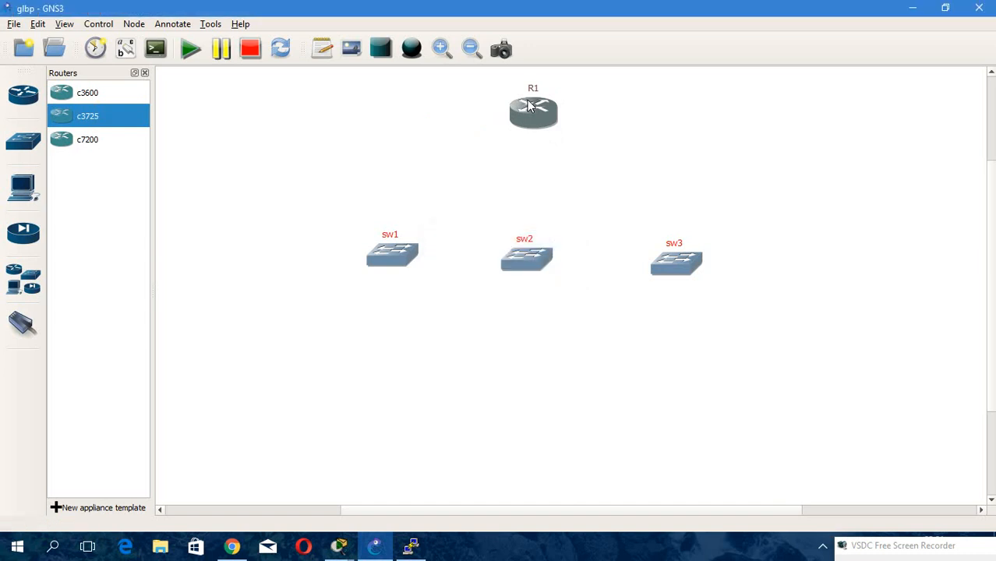
pyautogui.moveTo(527, 105); pyautogui.dragTo(528, 107)
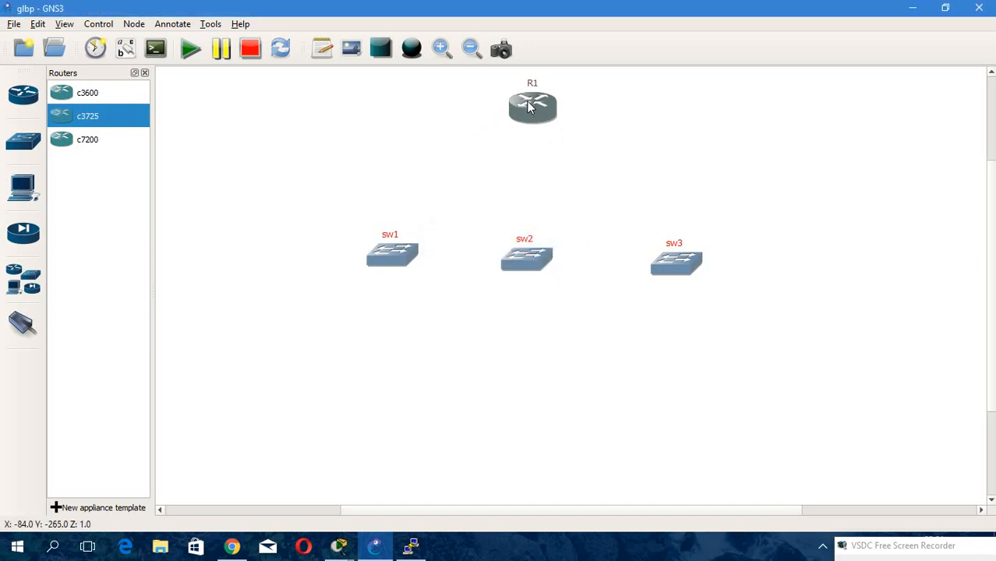
pyautogui.moveTo(532, 103); pyautogui.dragTo(533, 104)
# In R1's slot settings, set slot 1 to NM-16ESW, empty slot 2, and apply.
pyautogui.doubleClick(533, 108)
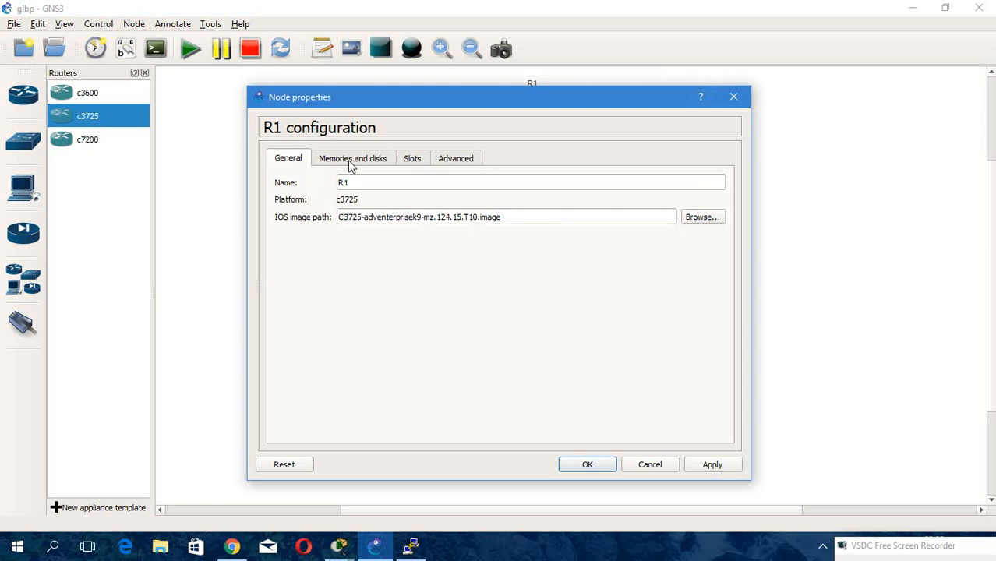
pyautogui.click(414, 160)
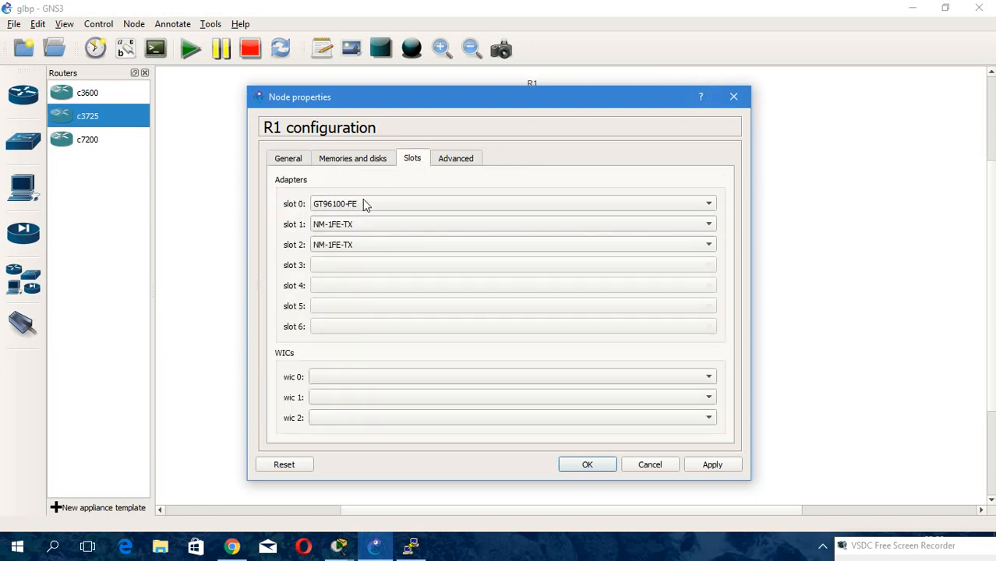
pyautogui.click(344, 226)
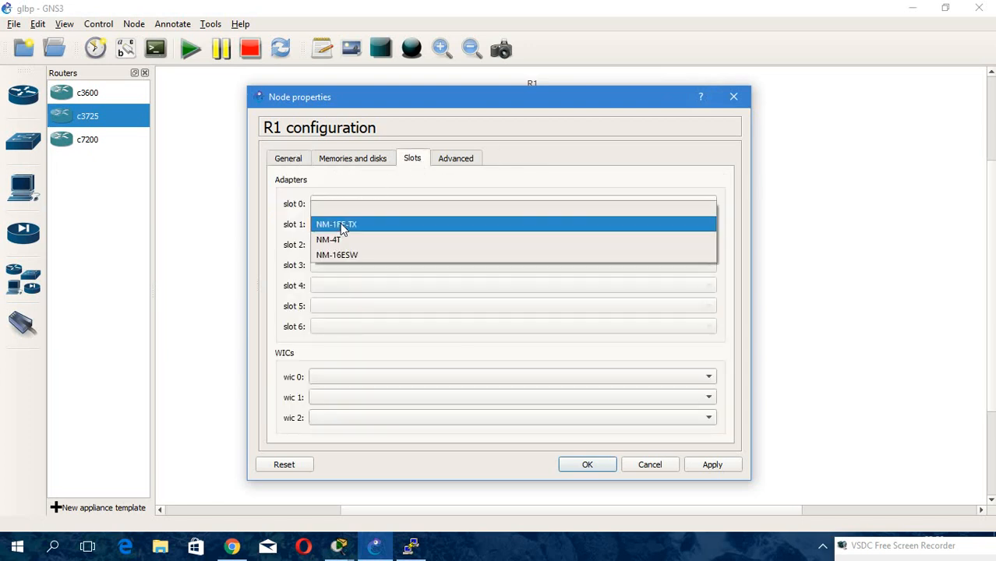
pyautogui.click(372, 254)
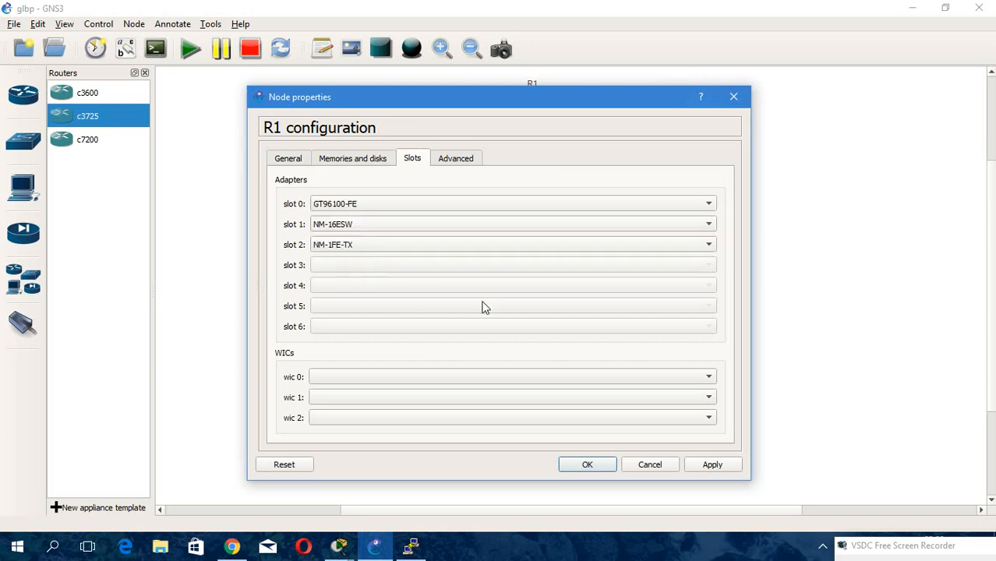
pyautogui.click(393, 247)
pyautogui.click(369, 233)
pyautogui.click(700, 469)
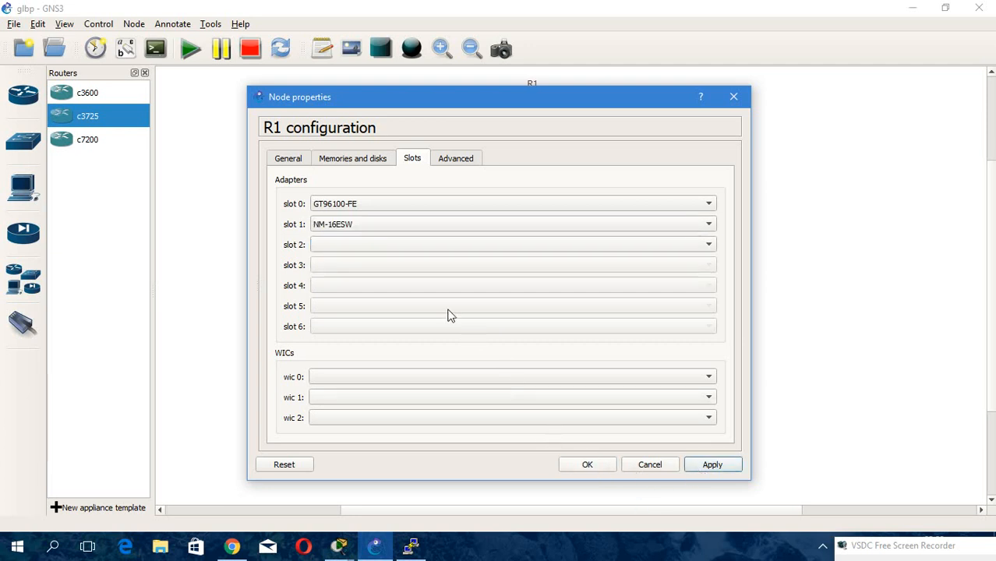
# Change R1's slot 1 adapter to NM-1FE-TX.
pyautogui.click(360, 241)
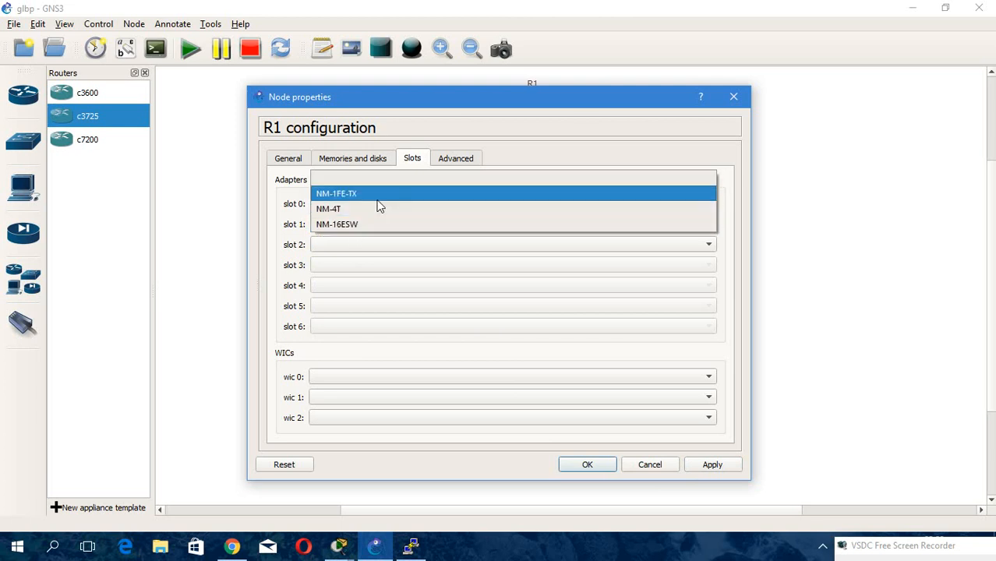
pyautogui.click(378, 199)
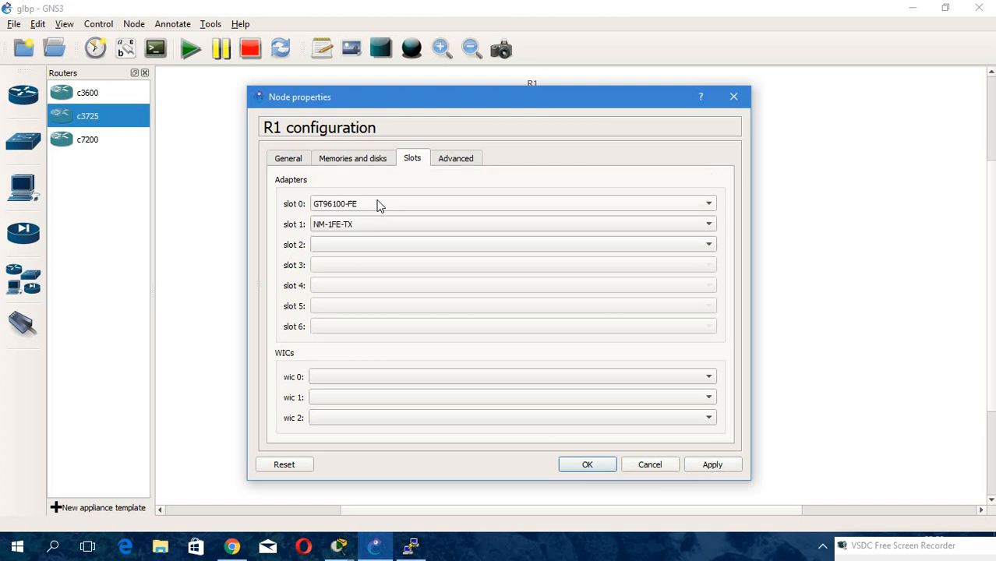
# Keep R1's slot 2 empty and confirm its slot settings.
pyautogui.click(350, 246)
pyautogui.click(355, 262)
pyautogui.click(573, 466)
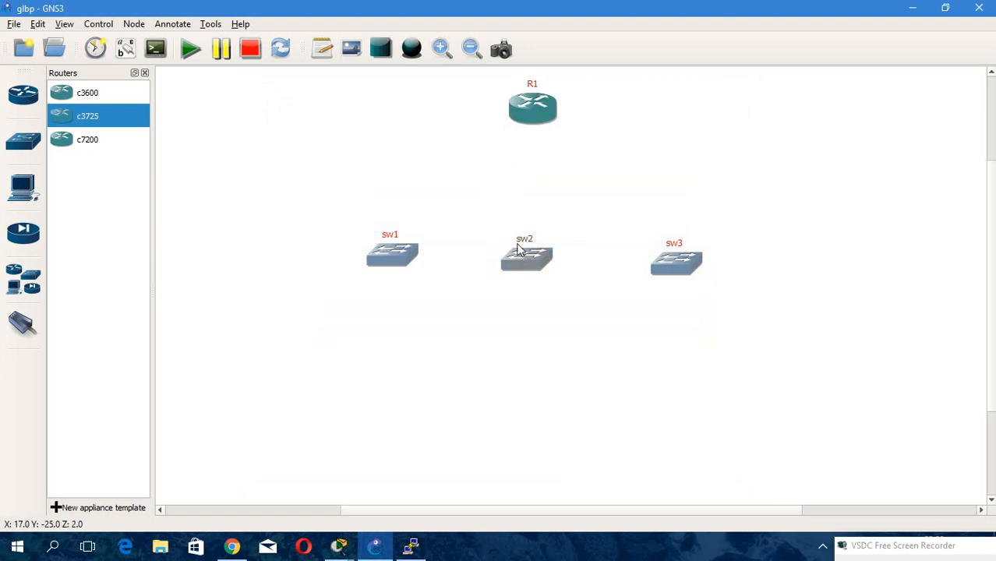
# In sw2's slot settings, set slot 1 to NM-16ESW, apply and confirm.
pyautogui.doubleClick(521, 260)
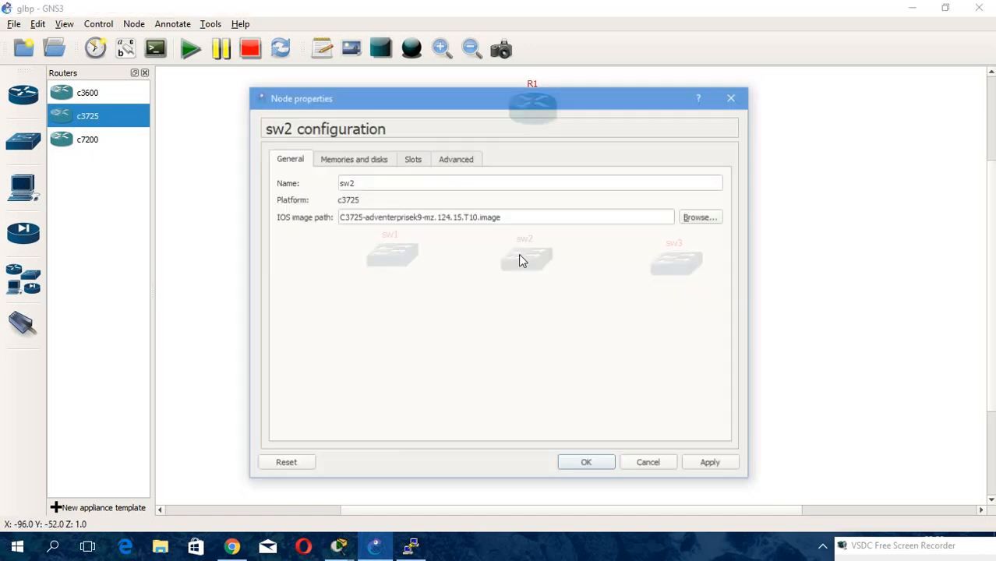
pyautogui.click(409, 164)
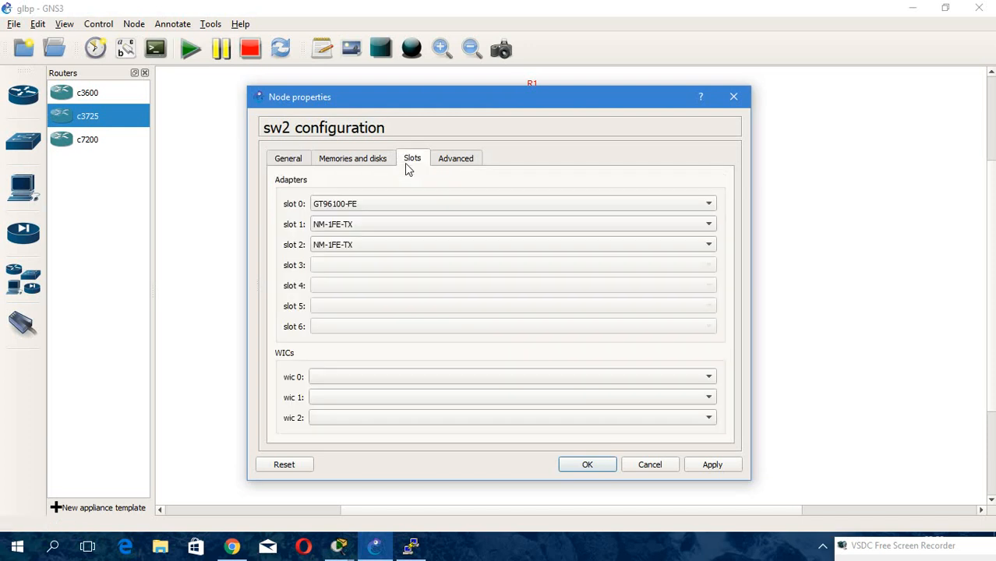
pyautogui.click(355, 226)
pyautogui.click(355, 255)
pyautogui.click(718, 472)
pyautogui.click(599, 466)
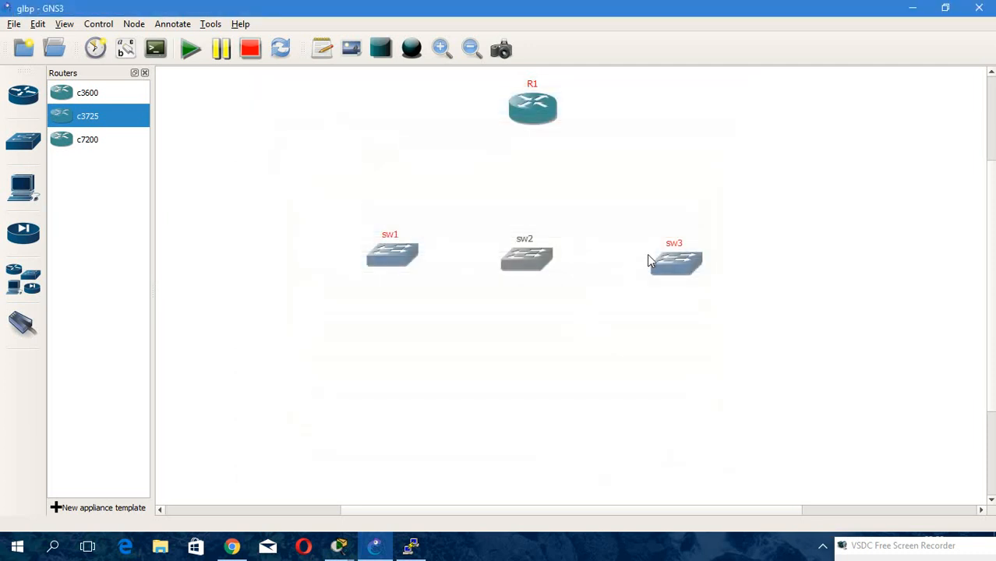
# In sw3's slot settings, set slot 1 to NM-16ESW, apply, then empty slot 2 and confirm.
pyautogui.doubleClick(646, 262)
pyautogui.click(411, 156)
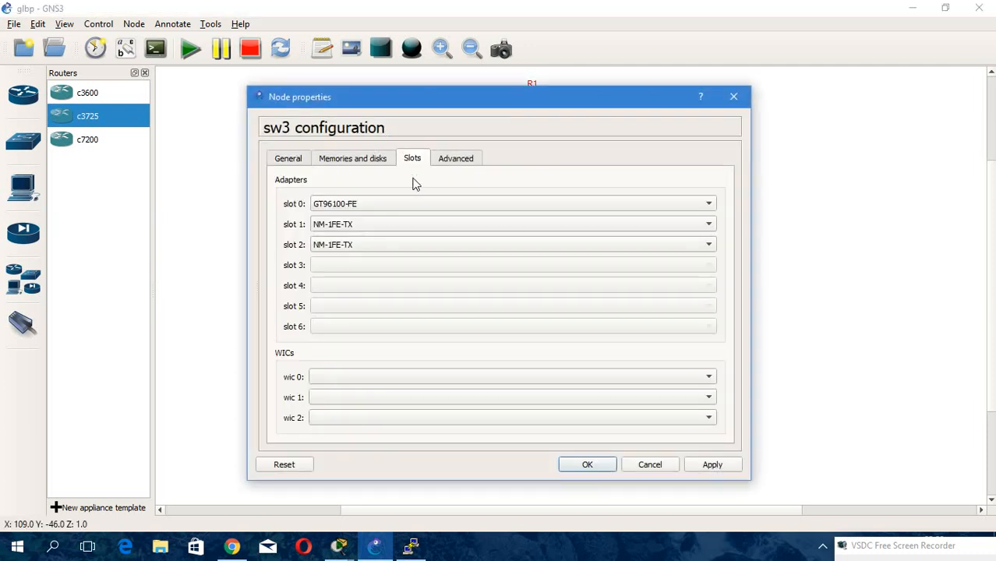
pyautogui.click(371, 225)
pyautogui.click(368, 255)
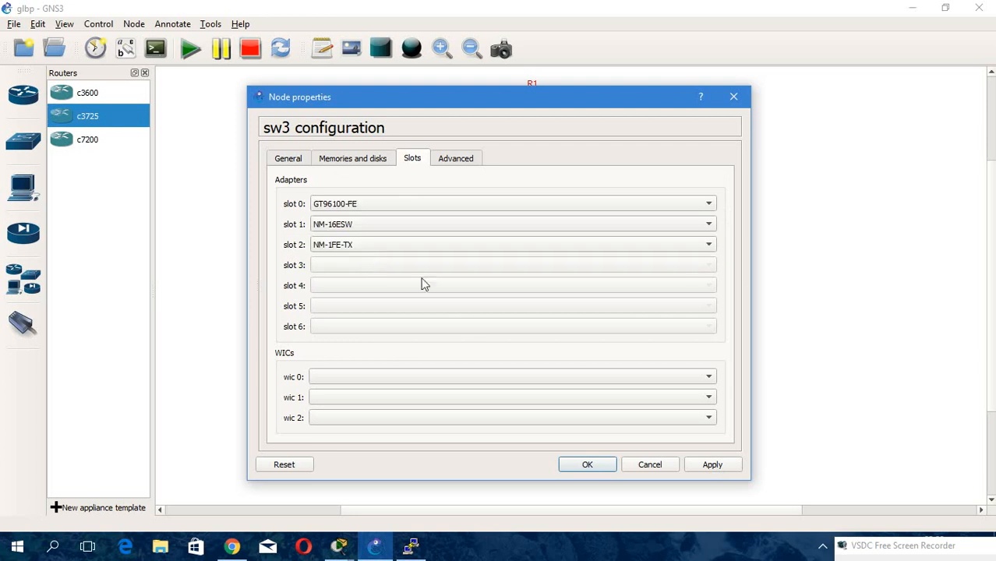
pyautogui.click(693, 465)
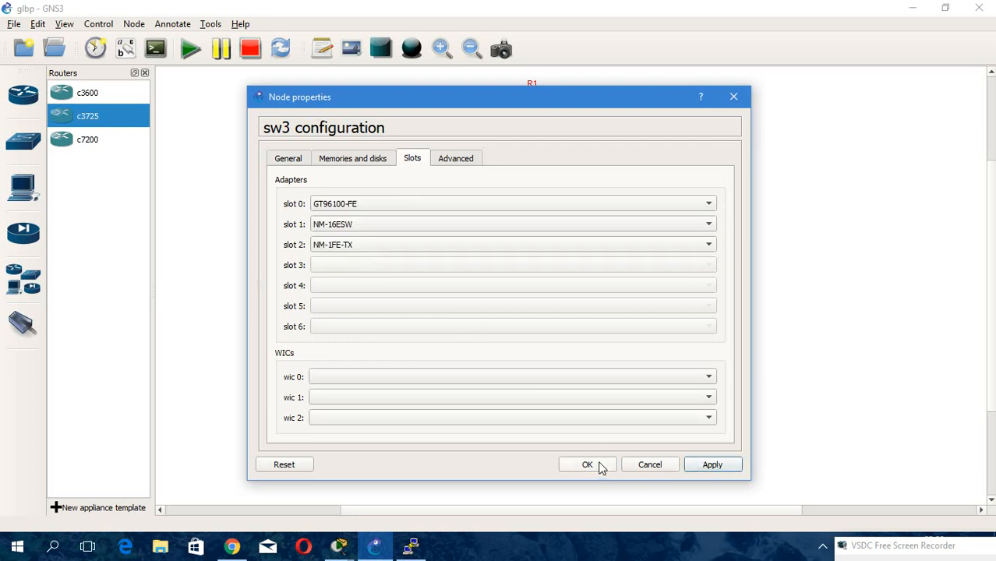
pyautogui.click(381, 244)
pyautogui.click(382, 228)
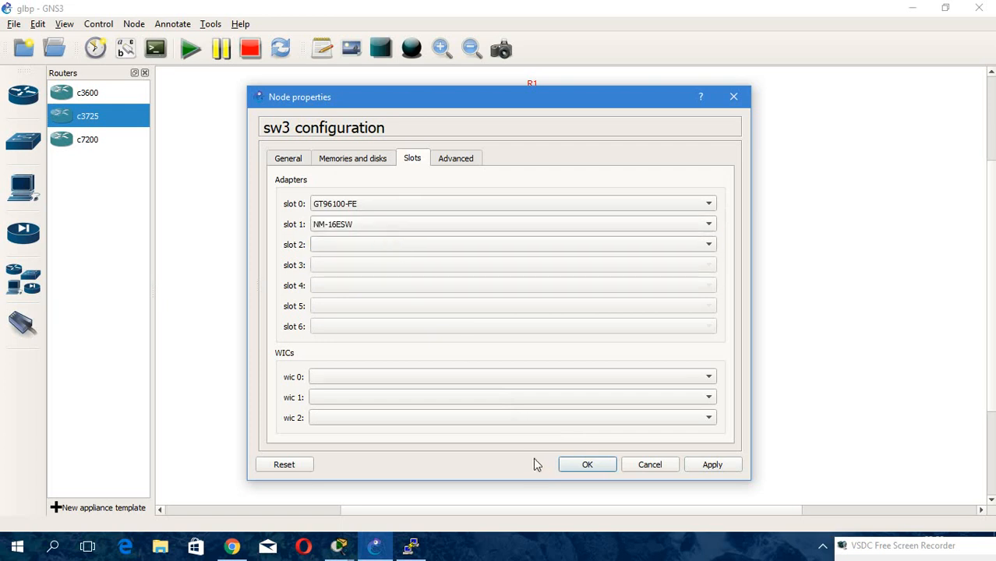
pyautogui.click(589, 466)
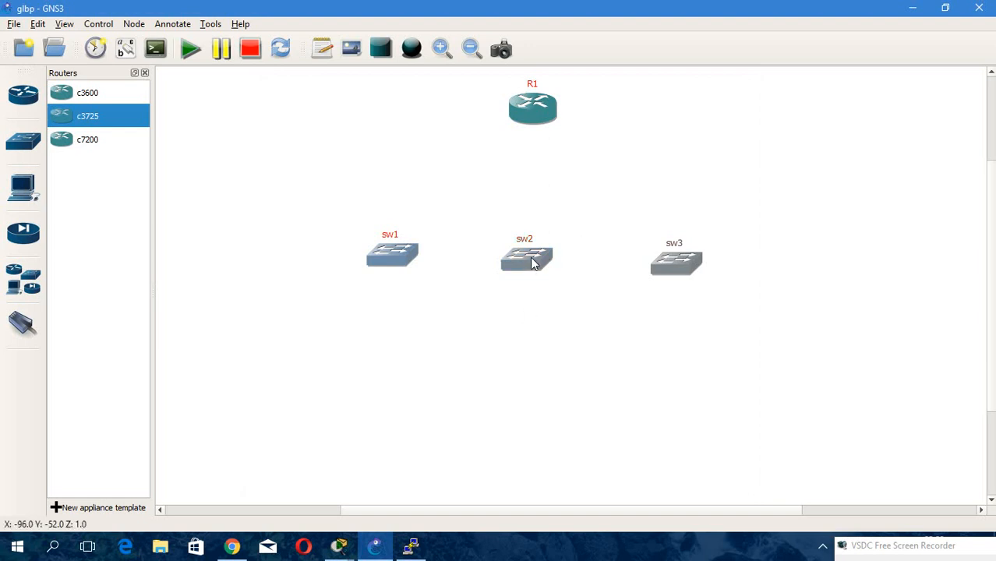
# Place a new c3725 router below sw2 and change its hostname to sw4.
pyautogui.moveTo(99, 119); pyautogui.dragTo(527, 374)
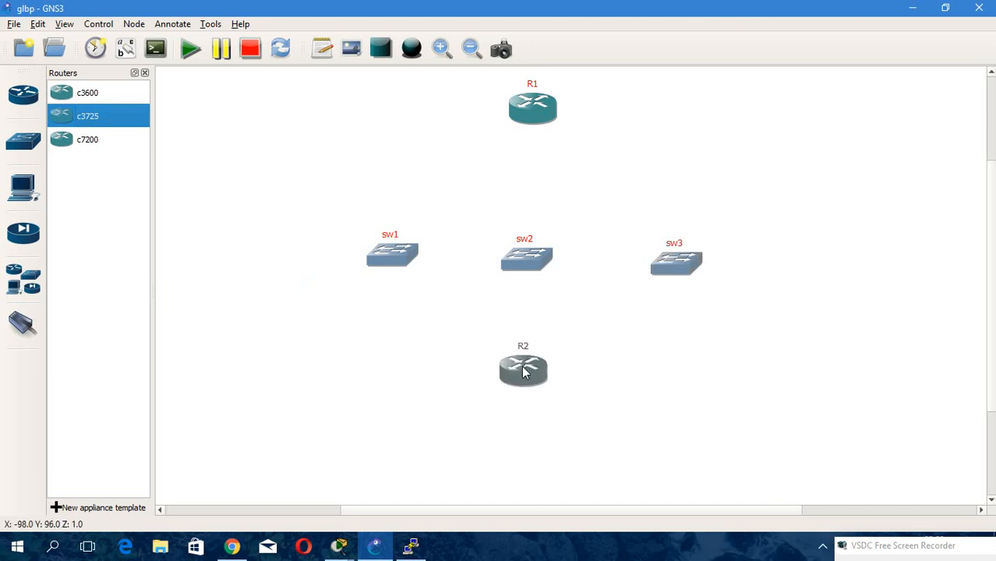
pyautogui.rightClick(524, 372)
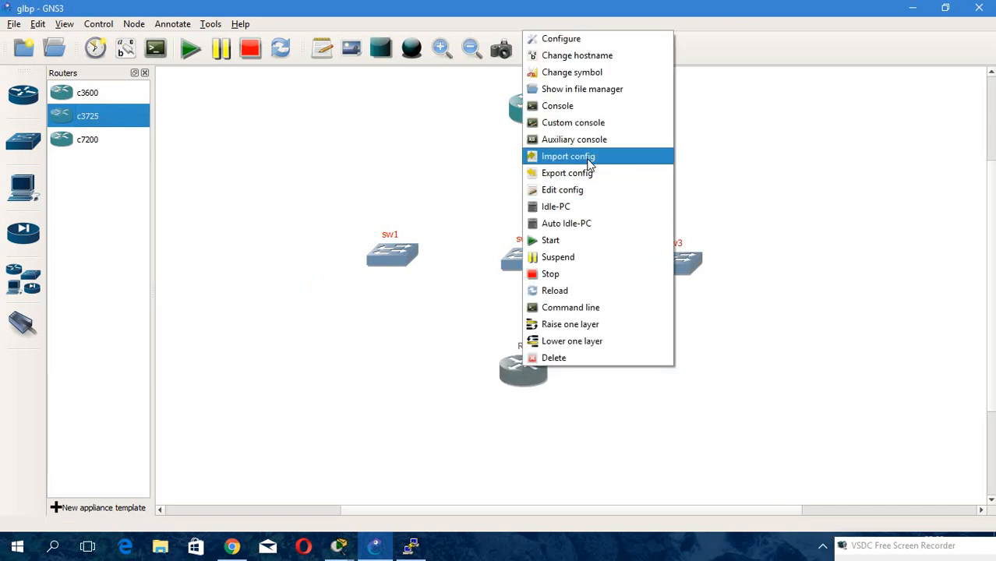
pyautogui.click(592, 56)
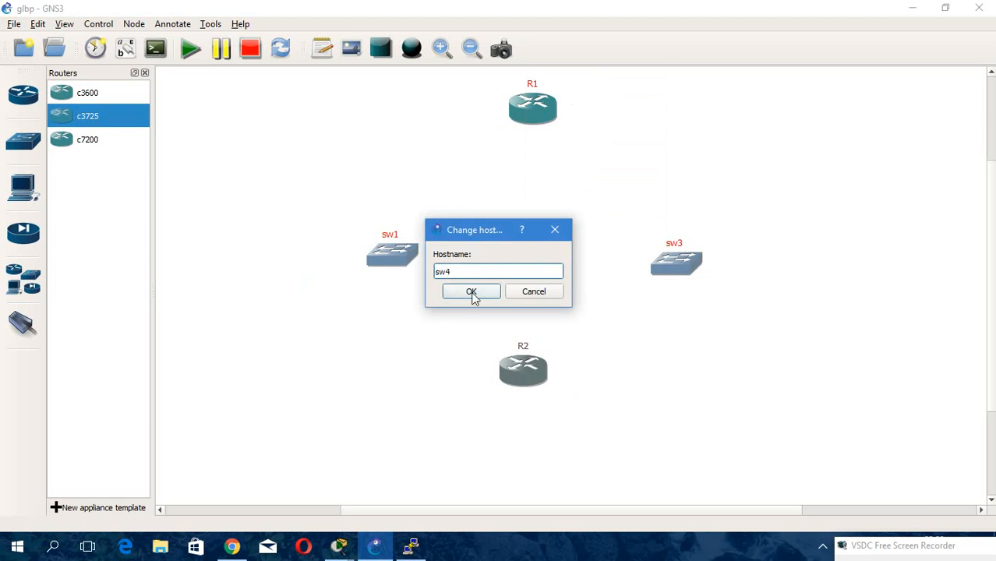
pyautogui.write('sw4')
pyautogui.click(471, 291)
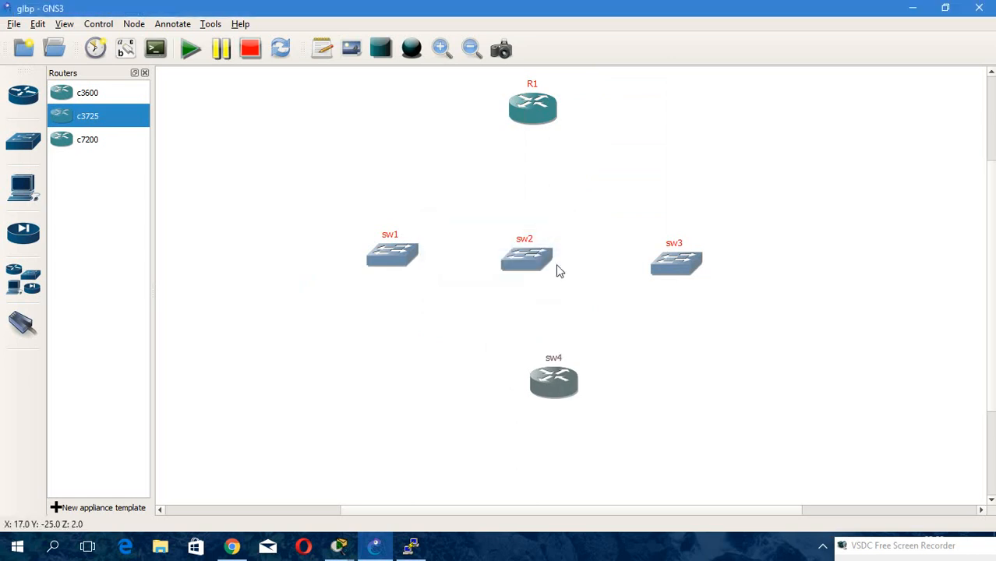
# Set sw4's PCMCIA disk0 size to 16 MiB and confirm.
pyautogui.doubleClick(563, 380)
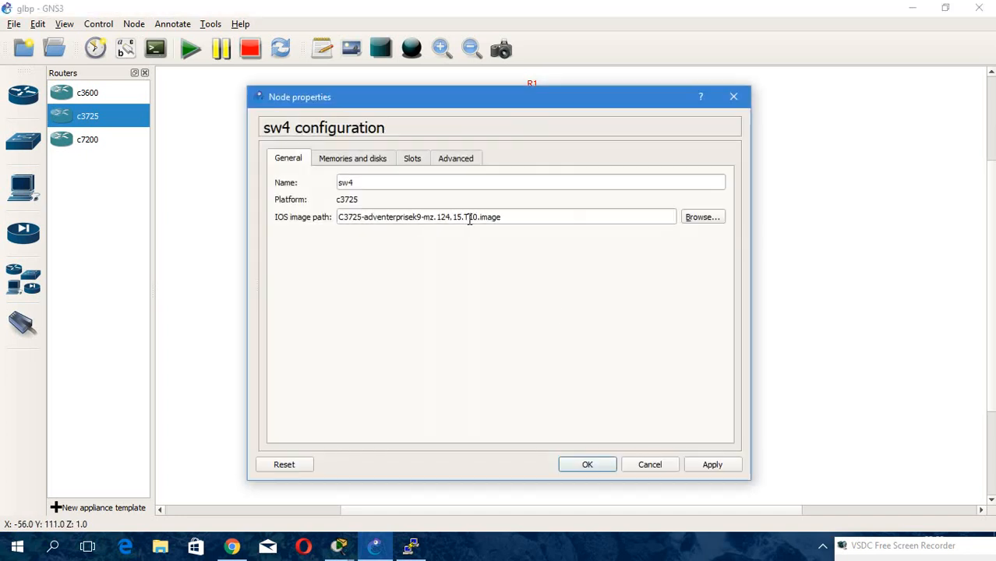
pyautogui.click(382, 162)
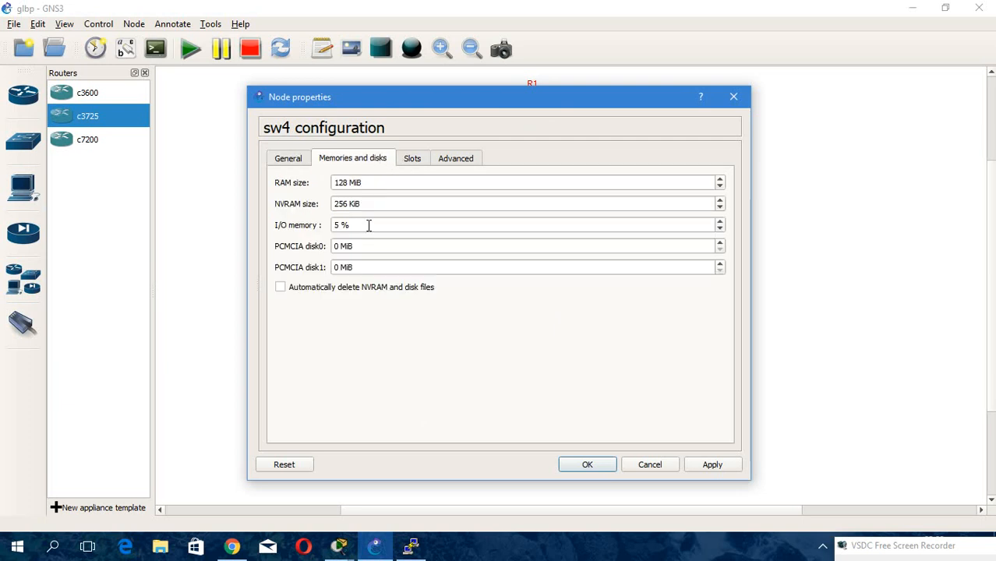
pyautogui.click(337, 248)
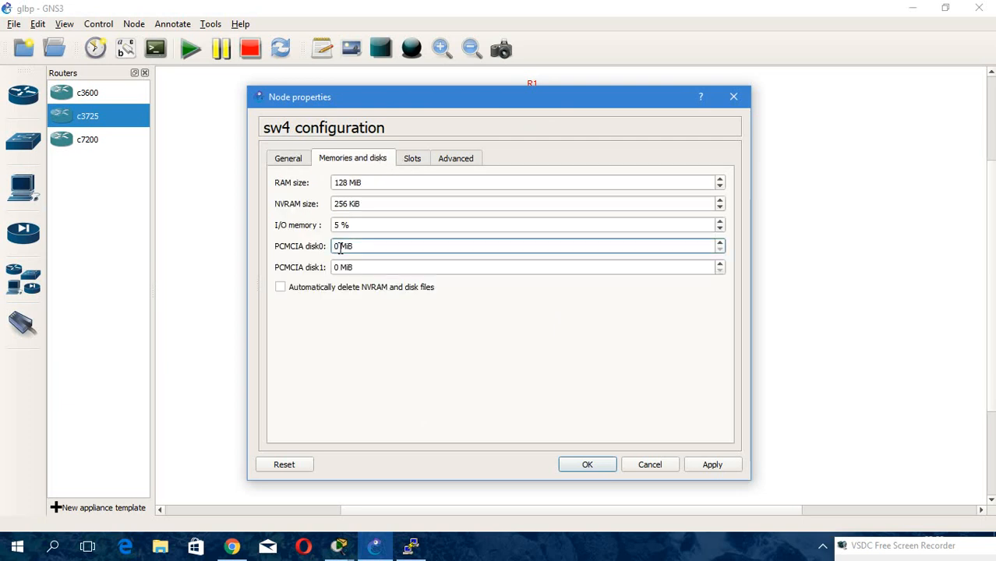
pyautogui.write('16')
pyautogui.click(605, 463)
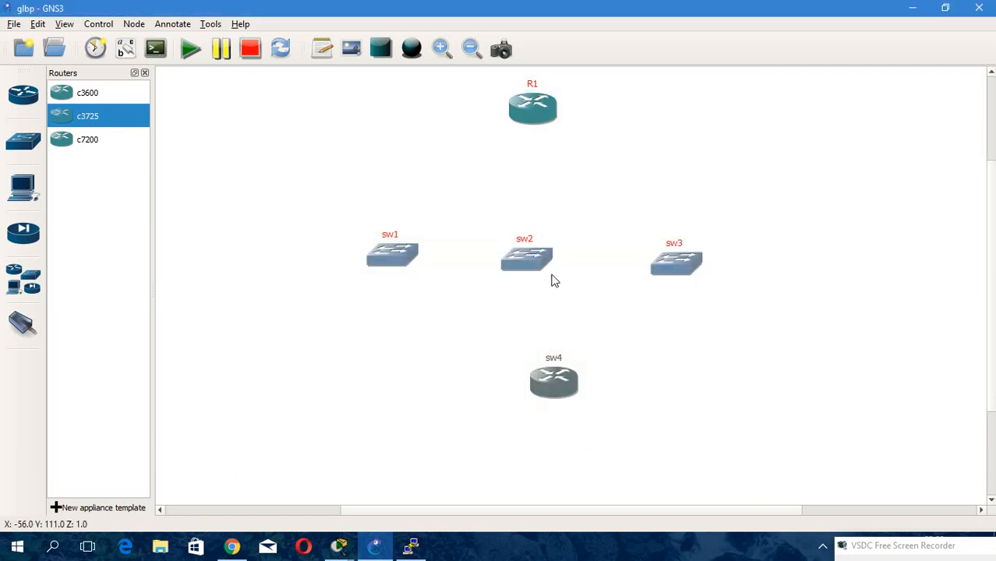
# In sw4's slot settings, set slot 1 to NM-16ESW and confirm.
pyautogui.doubleClick(548, 381)
pyautogui.click(407, 159)
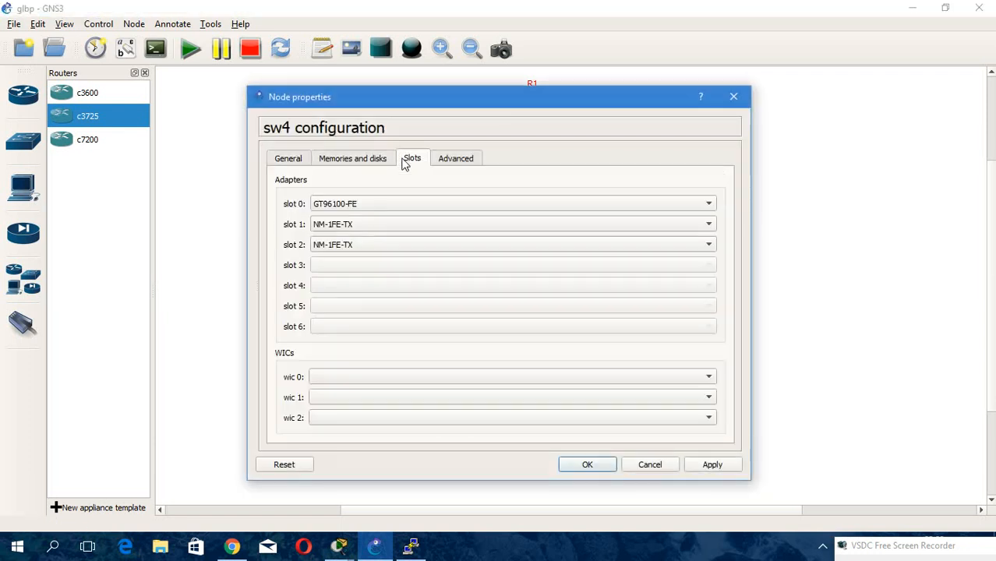
pyautogui.click(367, 226)
pyautogui.click(368, 254)
pyautogui.click(581, 469)
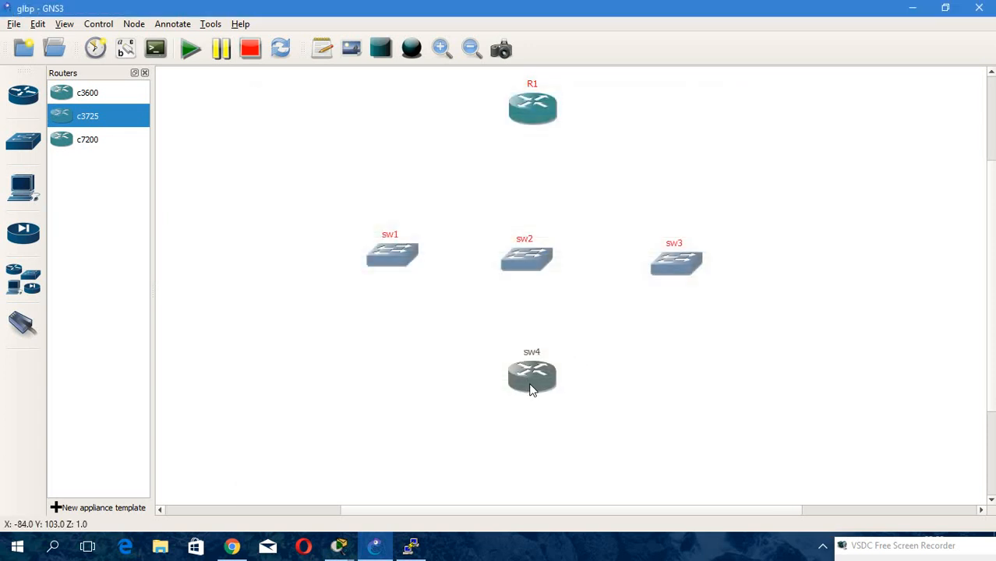
# Nudge sw4 and sw2 so they line up beneath R1.
pyautogui.moveTo(529, 391); pyautogui.dragTo(533, 392)
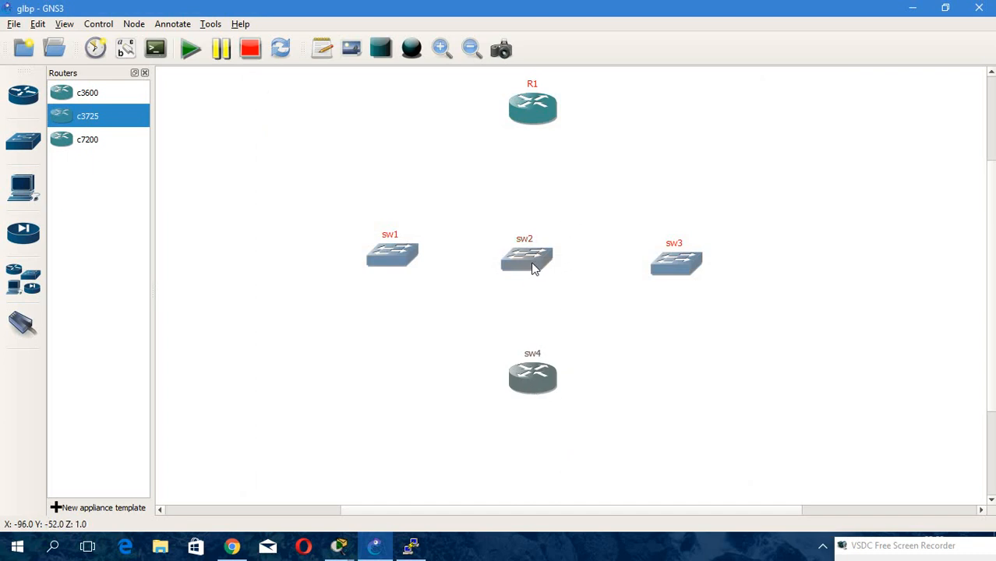
pyautogui.moveTo(534, 266); pyautogui.dragTo(536, 263)
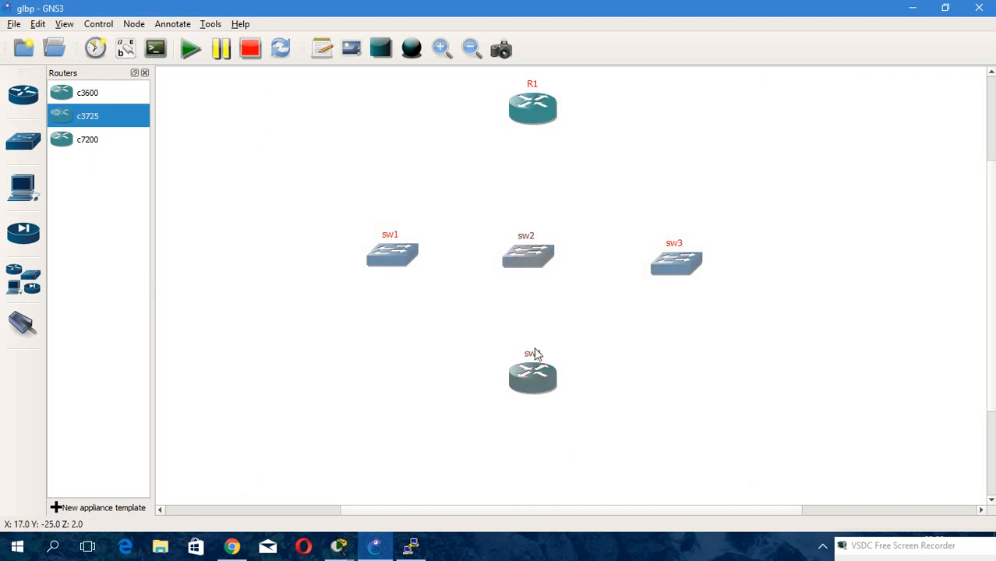
pyautogui.moveTo(322, 229); pyautogui.dragTo(755, 292)
pyautogui.moveTo(534, 394); pyautogui.dragTo(527, 388)
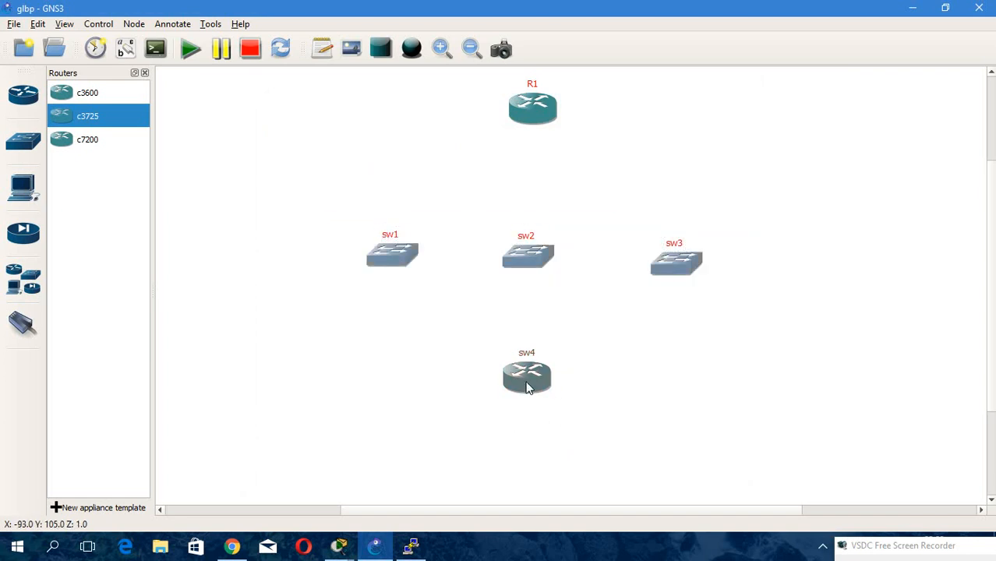
# Change sw4's symbol to ethernet_switch from the symbols library, searching for sw, and nudge it upward.
pyautogui.rightClick(524, 379)
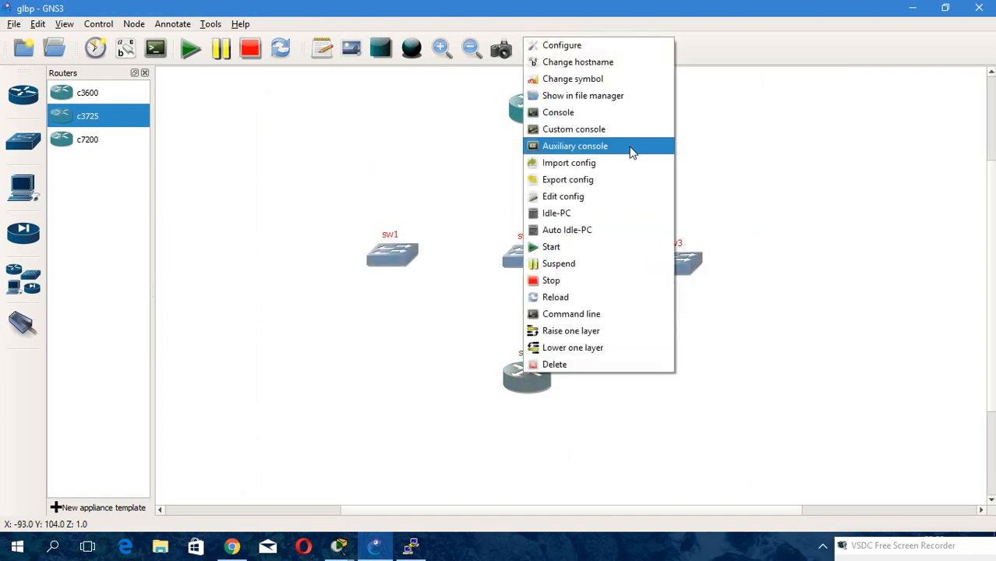
pyautogui.click(583, 79)
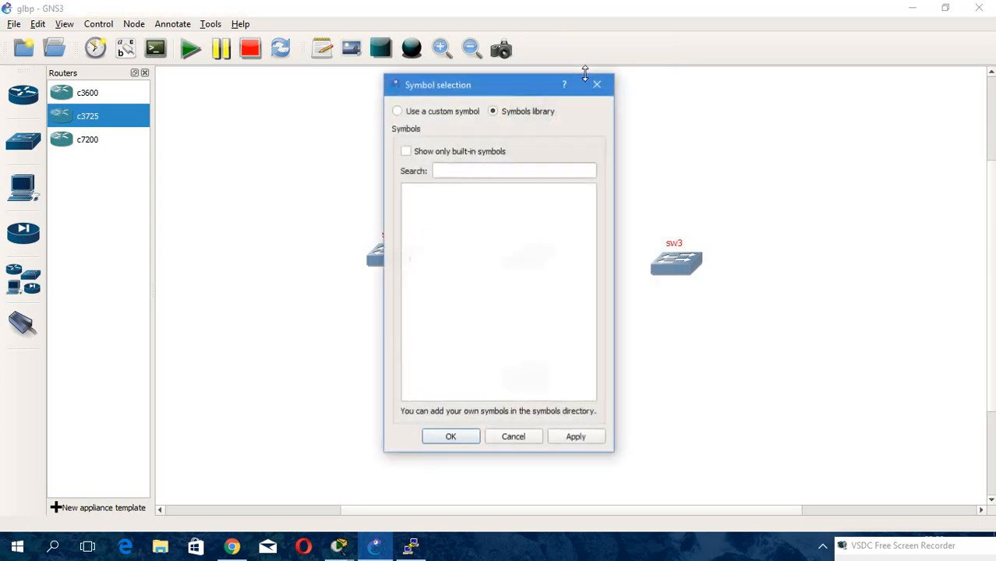
pyautogui.click(483, 171)
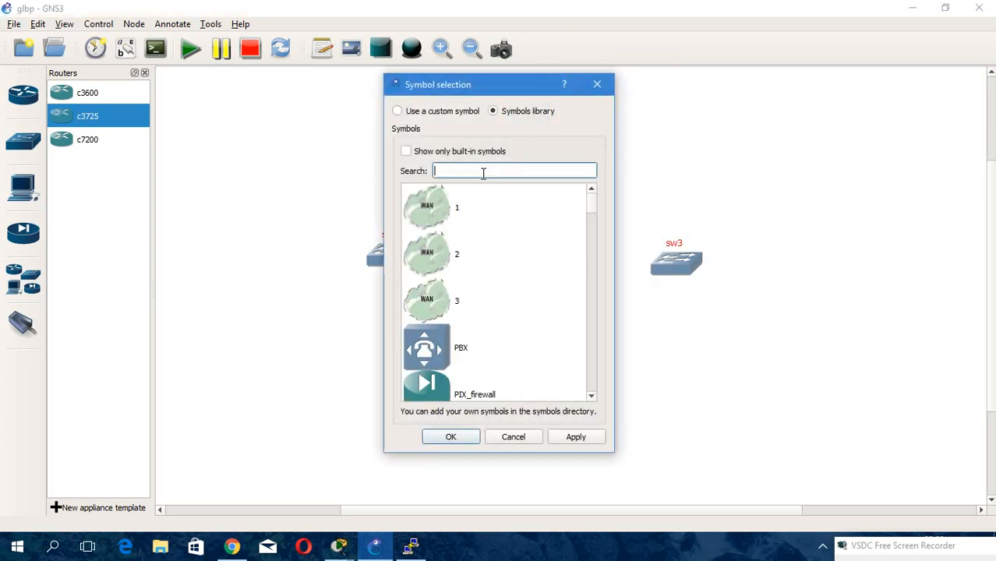
pyautogui.write('sw')
pyautogui.click(477, 305)
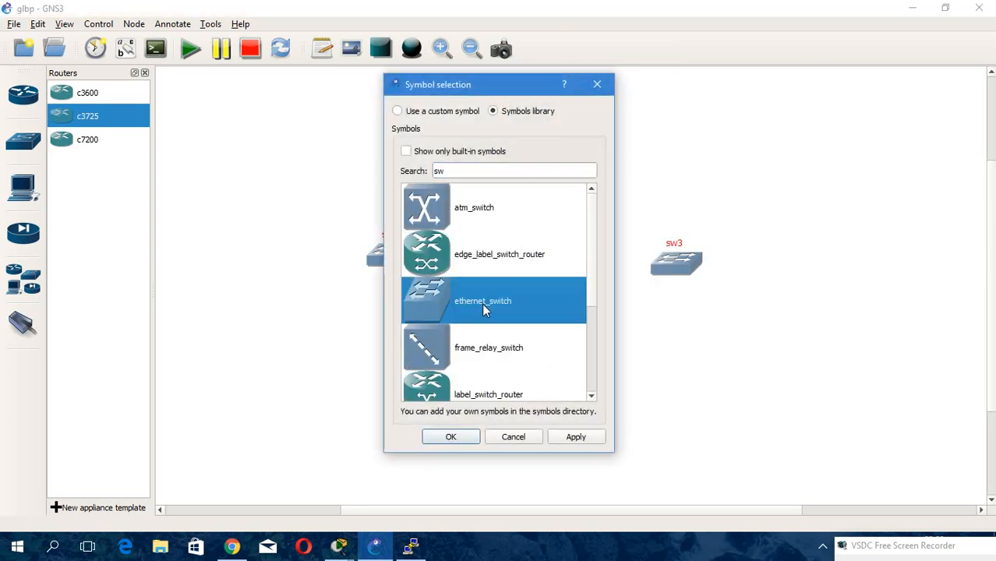
pyautogui.click(448, 437)
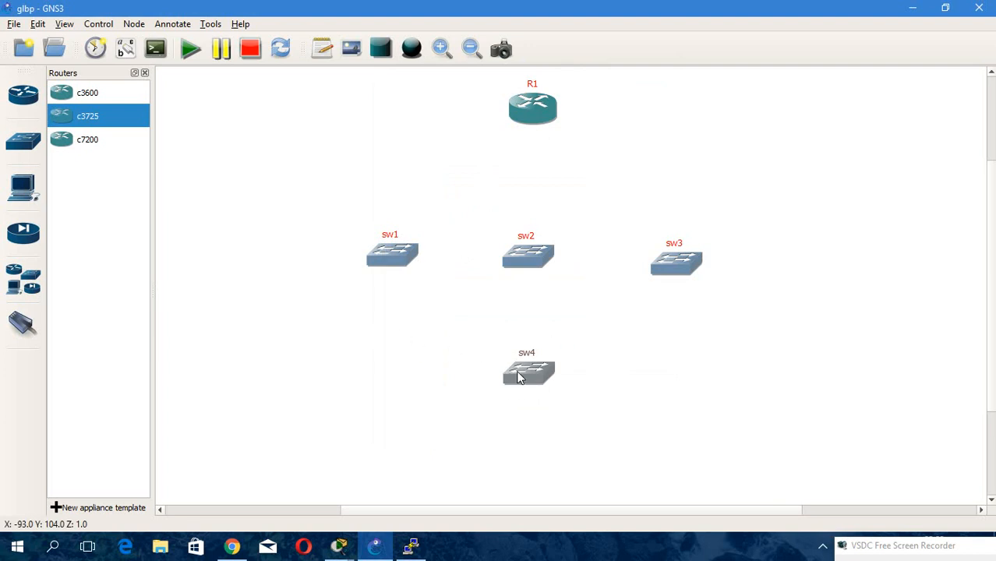
pyautogui.moveTo(516, 371); pyautogui.dragTo(511, 362)
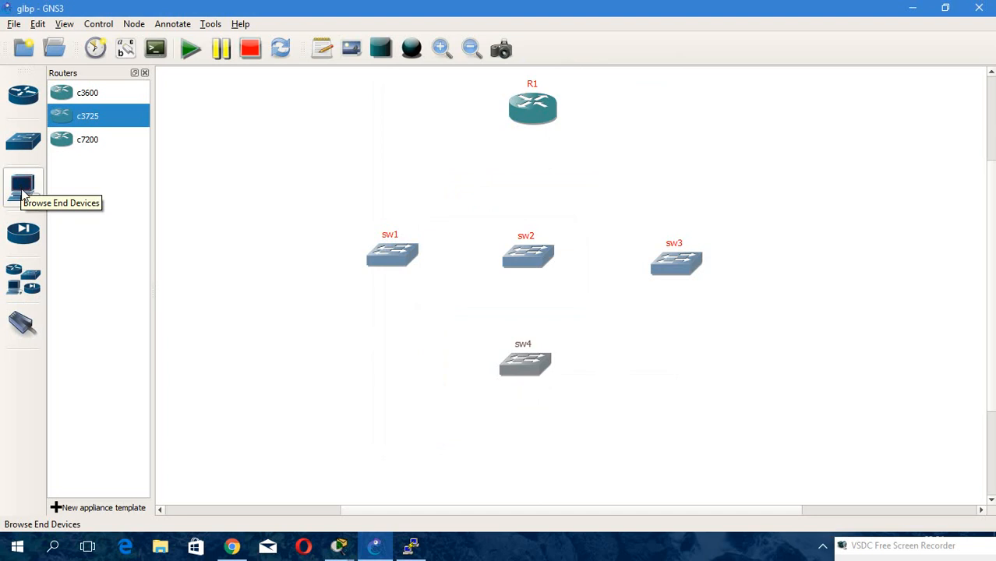
# Place four VPCS end devices, PC1 to PC4, in a row below sw4.
pyautogui.click(23, 193)
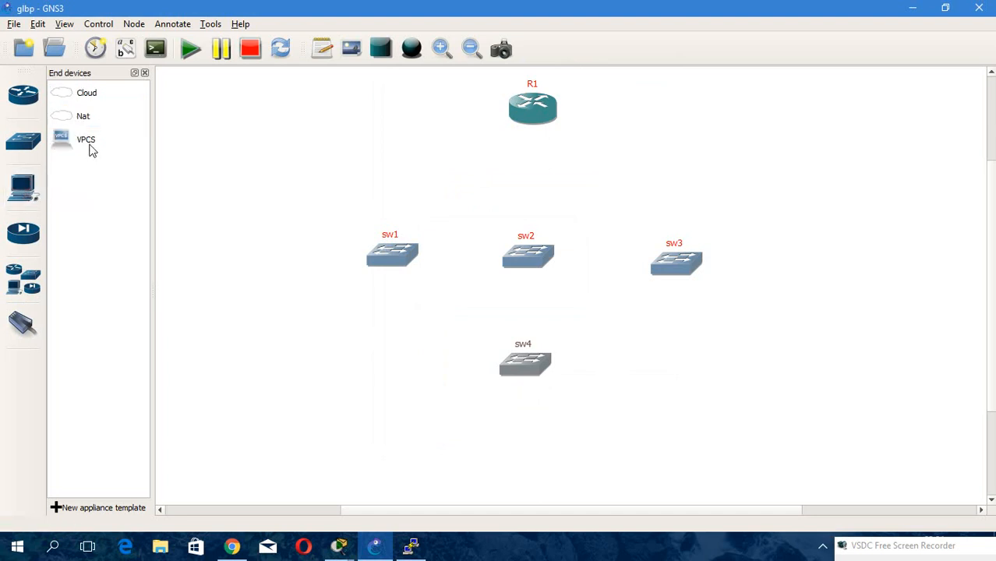
pyautogui.moveTo(90, 148); pyautogui.dragTo(360, 422)
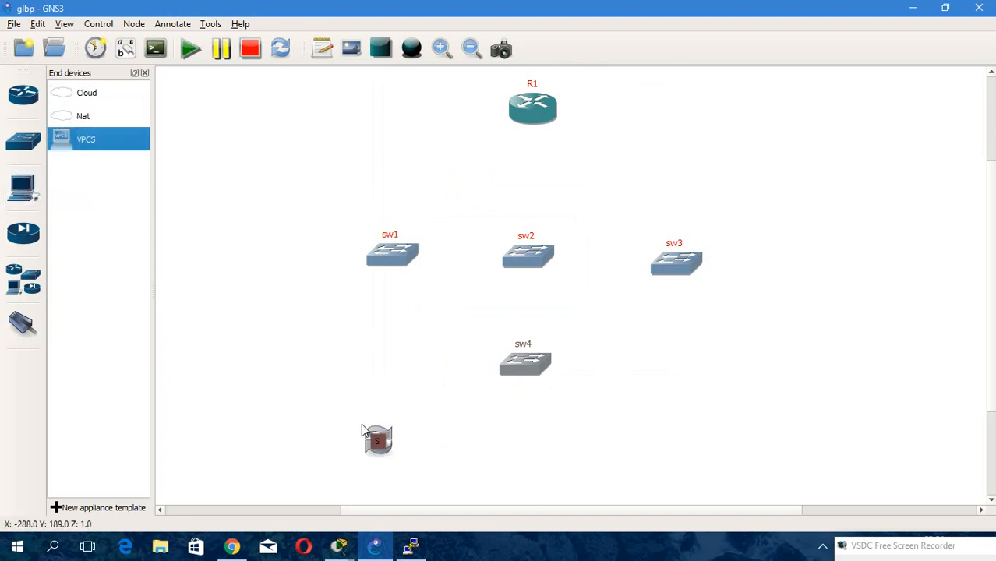
pyautogui.moveTo(90, 139); pyautogui.dragTo(499, 456)
pyautogui.moveTo(98, 138); pyautogui.dragTo(654, 493)
pyautogui.moveTo(94, 140); pyautogui.dragTo(781, 442)
# Adjust the positions of sw4 and the four PCs into a tidy row.
pyautogui.moveTo(530, 376); pyautogui.dragTo(535, 372)
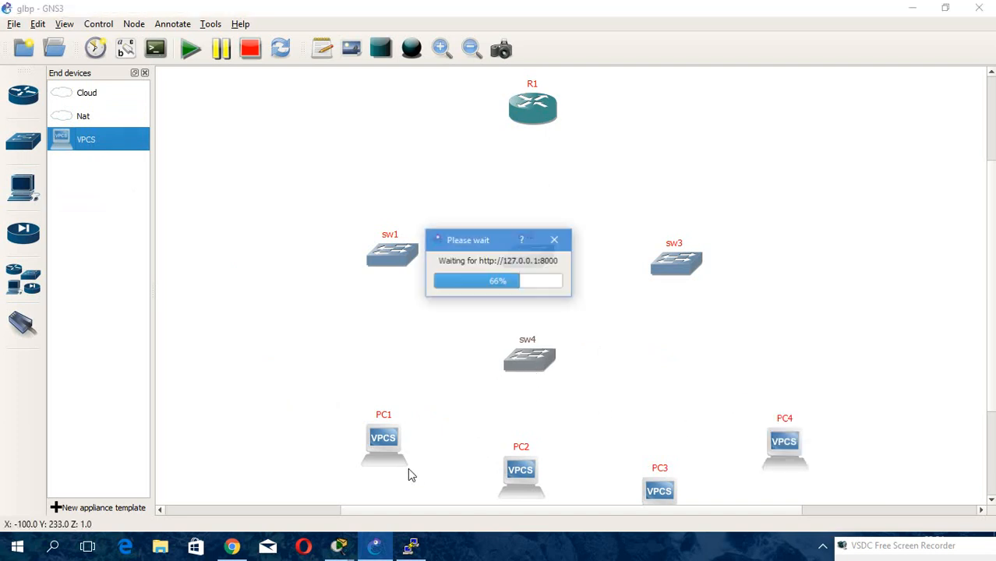
pyautogui.click(380, 441)
pyautogui.moveTo(520, 473); pyautogui.dragTo(507, 455)
pyautogui.moveTo(658, 496); pyautogui.dragTo(648, 456)
pyautogui.click(786, 455)
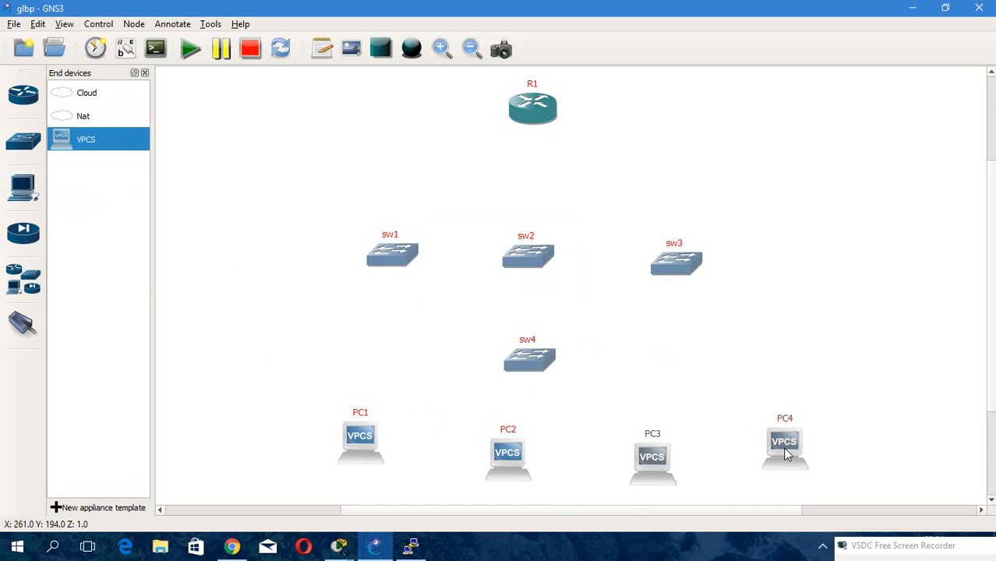
pyautogui.click(23, 323)
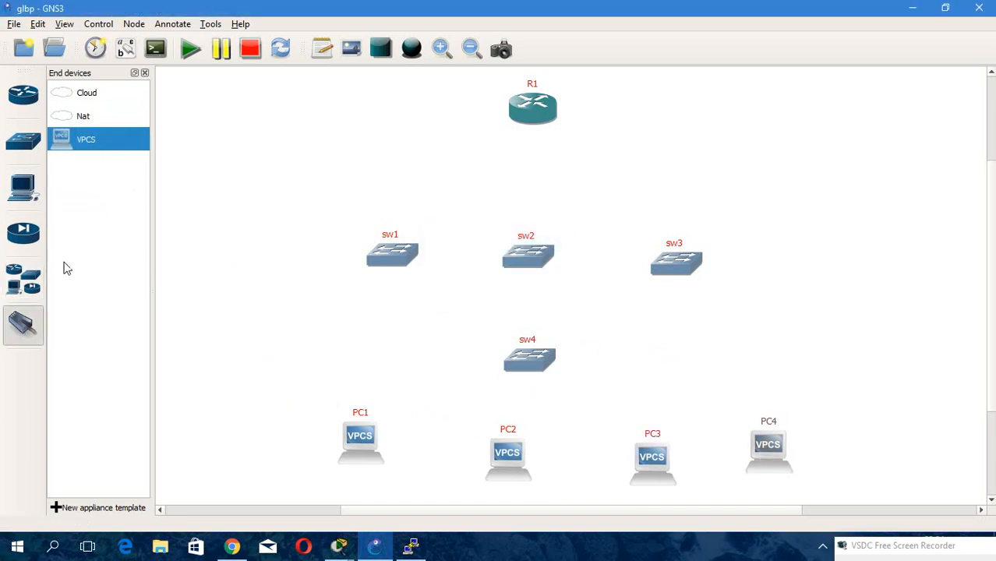
pyautogui.click(28, 331)
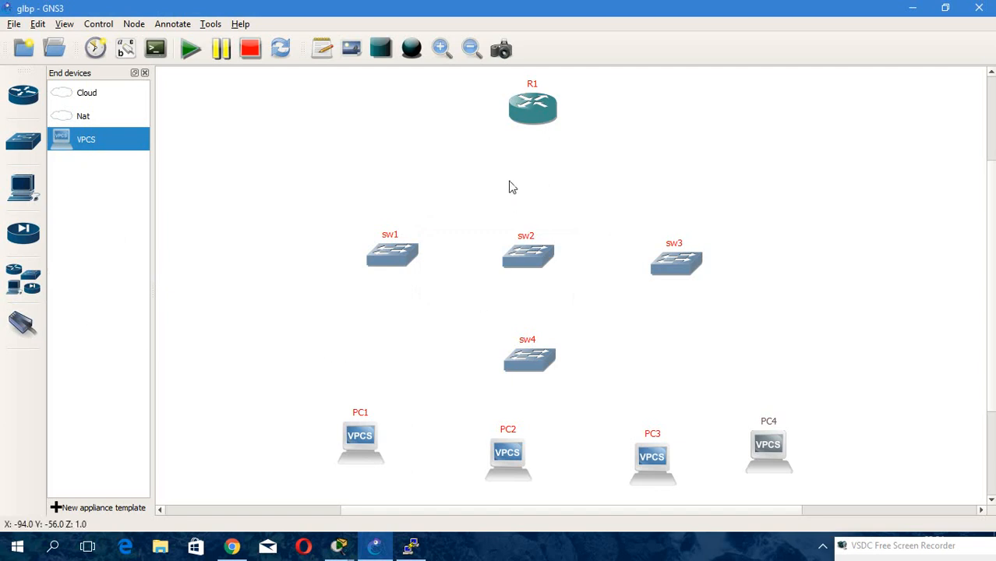
# Add a link from R1's FastEthernet0/0 to sw1's FastEthernet1/0.
pyautogui.click(22, 349)
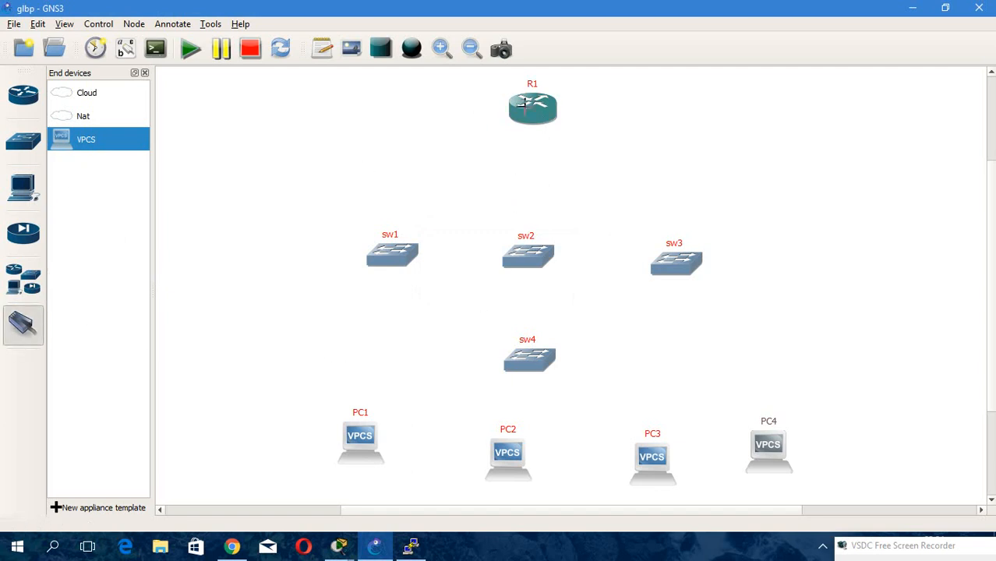
pyautogui.click(540, 106)
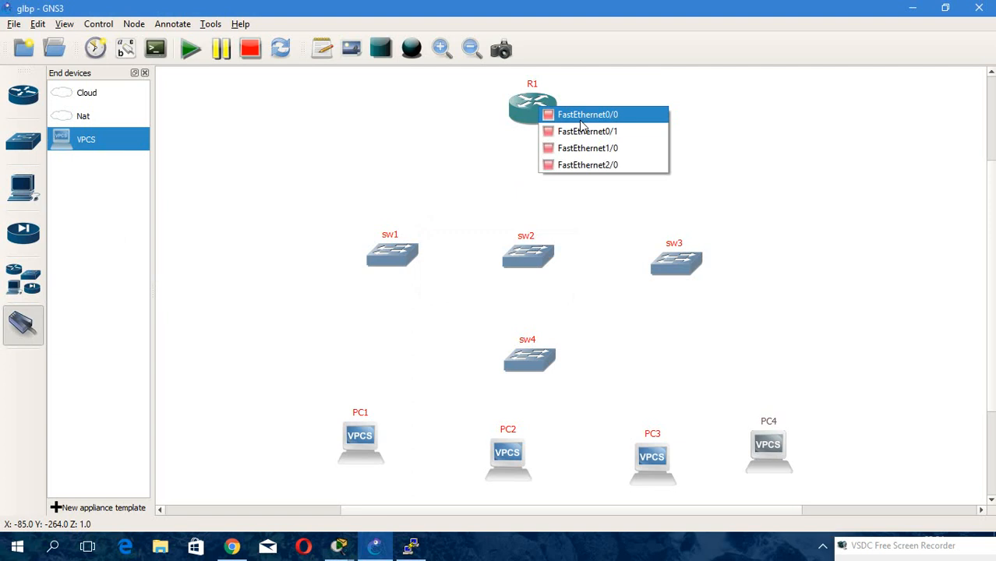
pyautogui.click(583, 117)
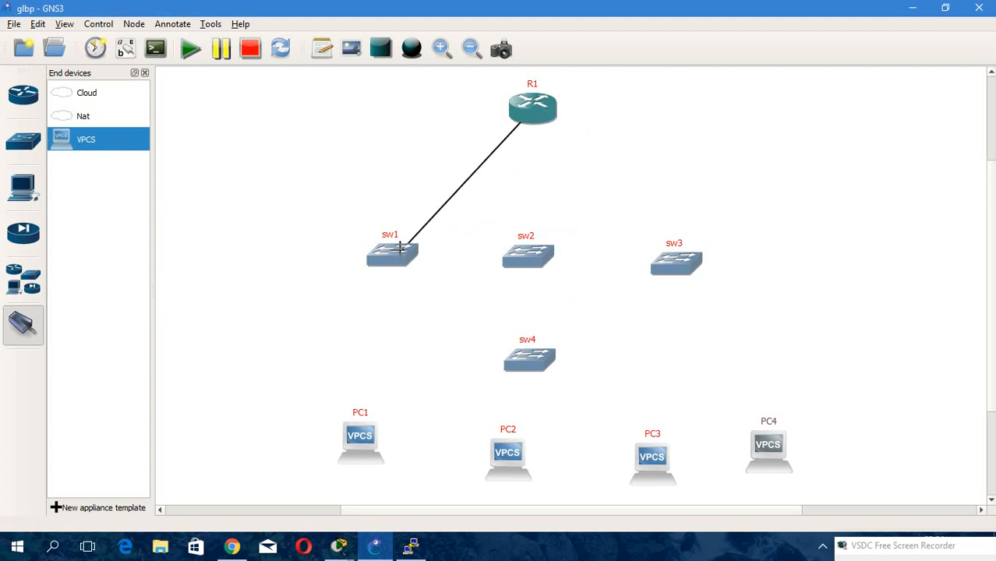
pyautogui.click(402, 258)
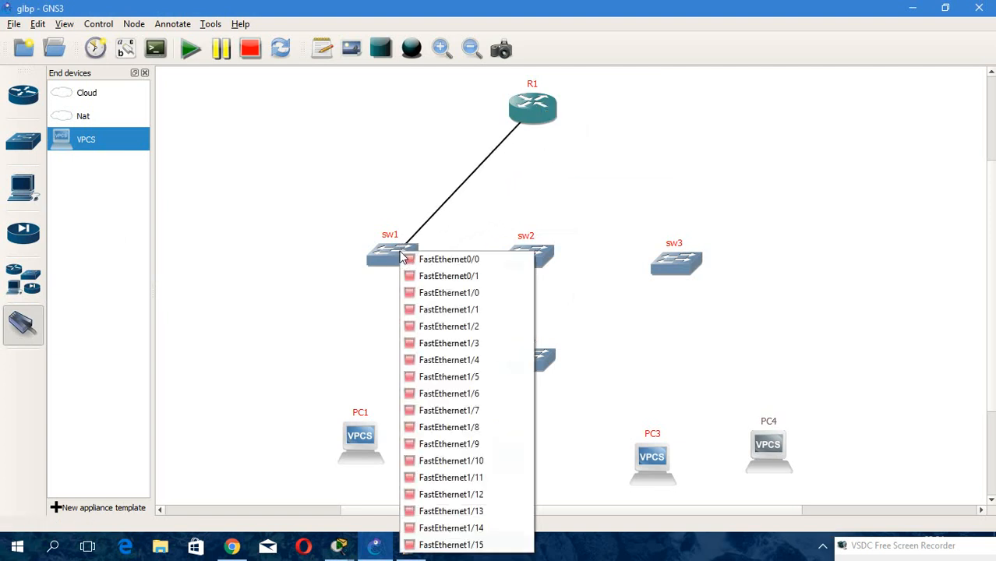
pyautogui.click(438, 293)
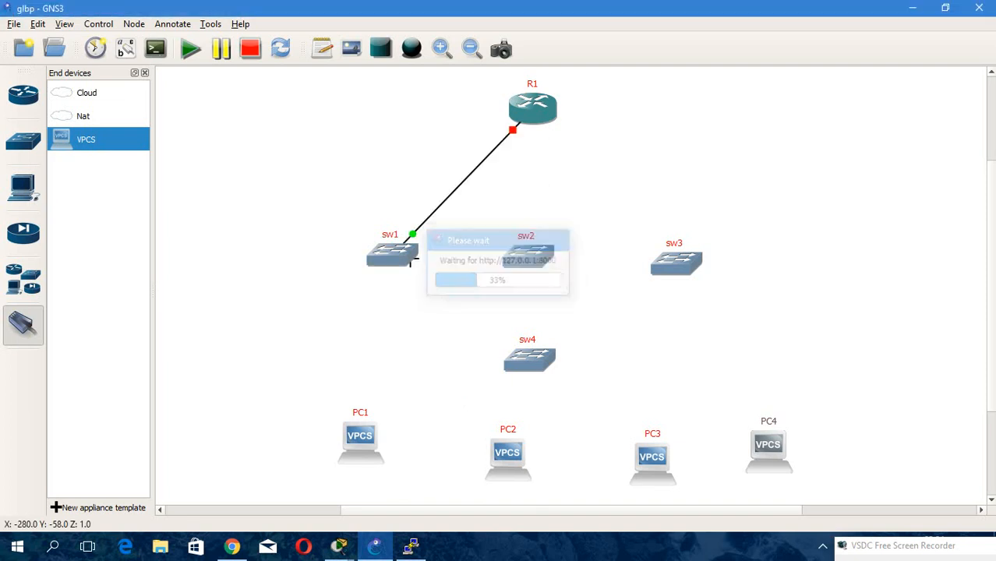
# Connect R1's FastEthernet0/1 to sw2's FastEthernet1/0.
pyautogui.click(539, 117)
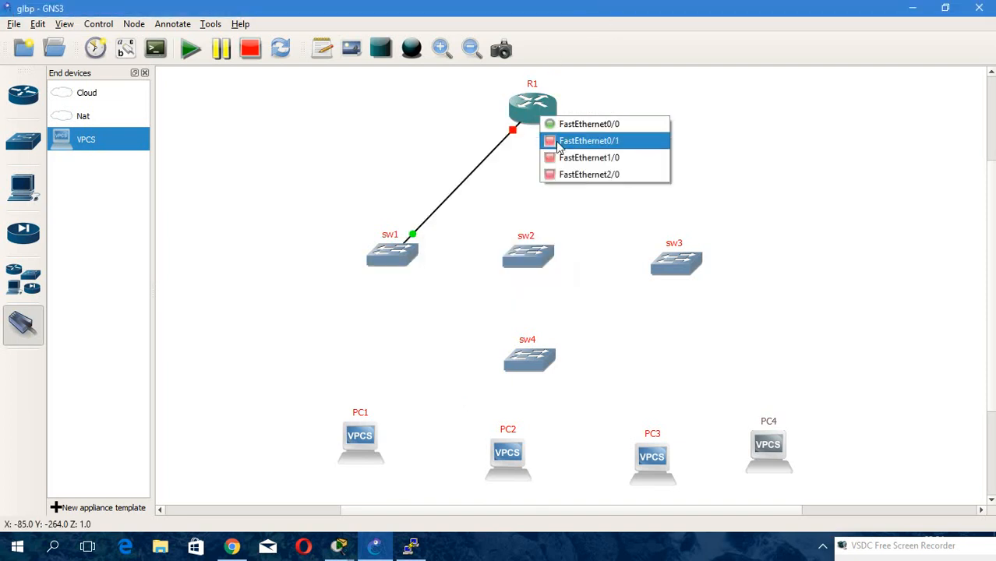
pyautogui.click(553, 141)
pyautogui.click(527, 251)
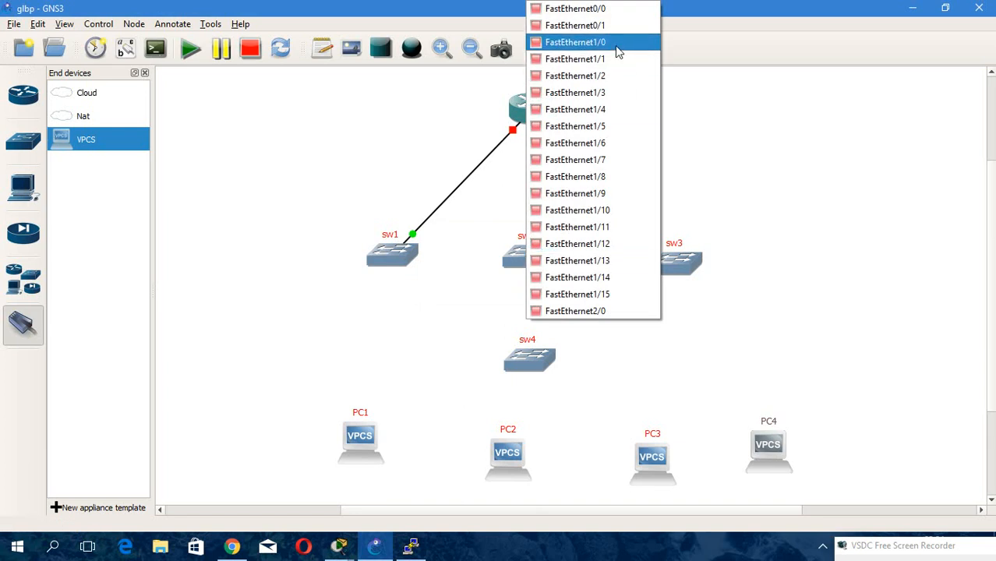
pyautogui.click(616, 46)
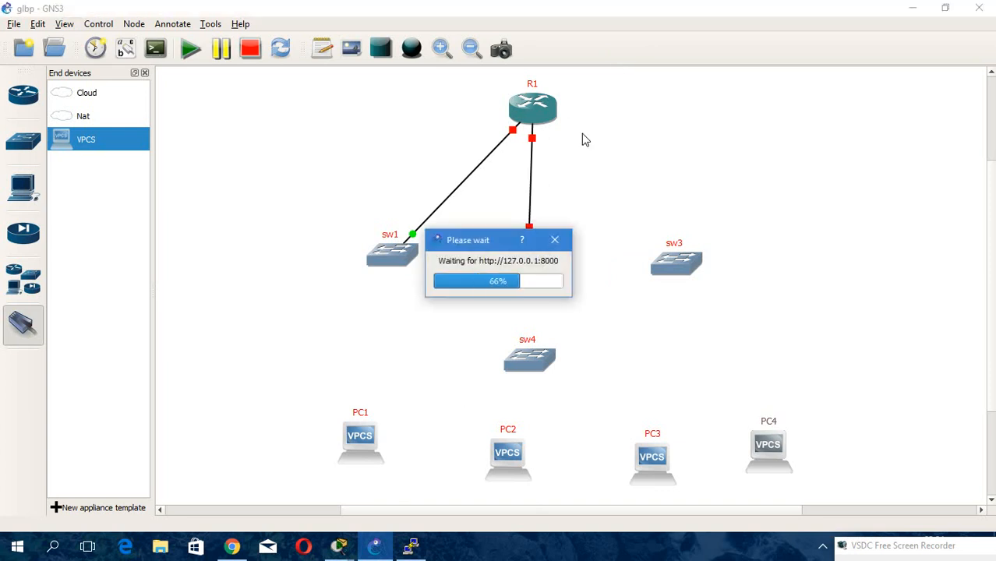
# Connect R1's FastEthernet1/0 to sw3's FastEthernet1/0.
pyautogui.click(549, 113)
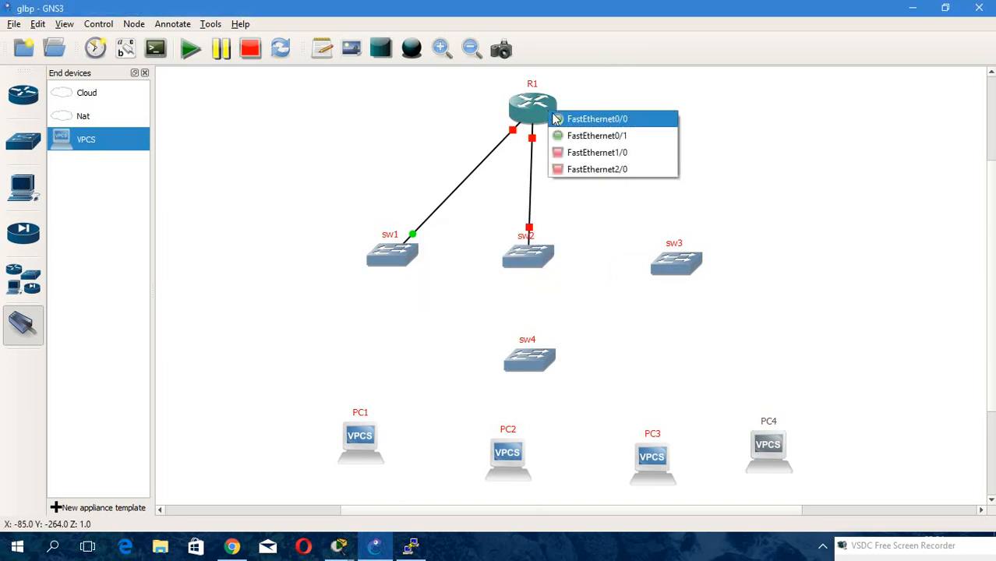
pyautogui.click(617, 151)
pyautogui.click(680, 262)
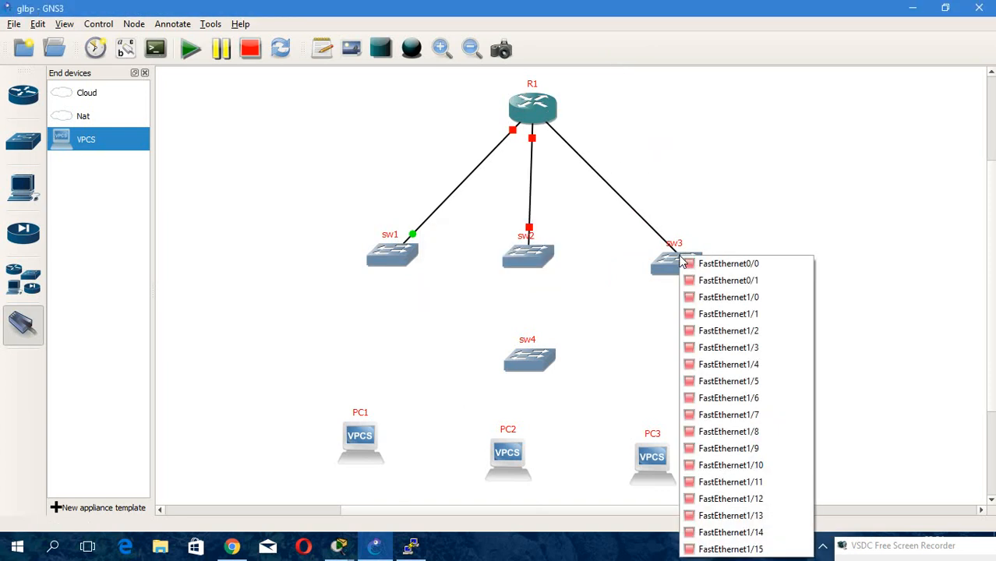
pyautogui.click(750, 297)
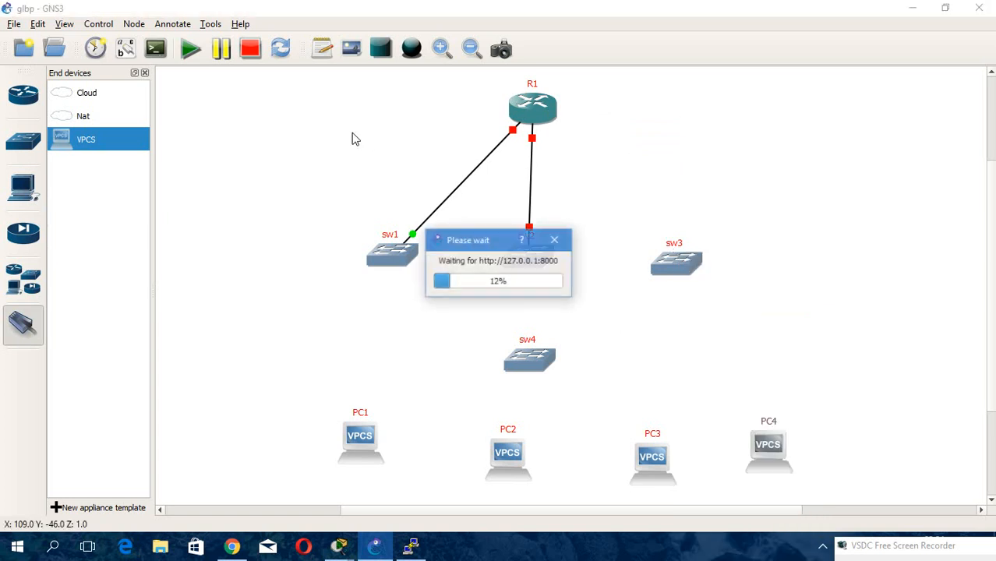
# Show interface labels and connect sw1's FastEthernet1/15 to sw4's FastEthernet1/13.
pyautogui.click(131, 49)
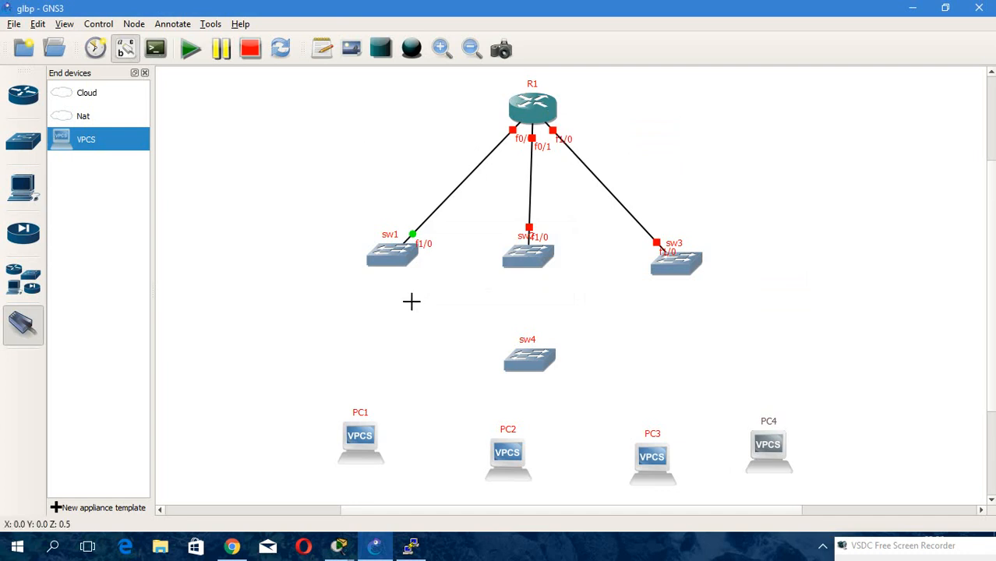
pyautogui.click(391, 271)
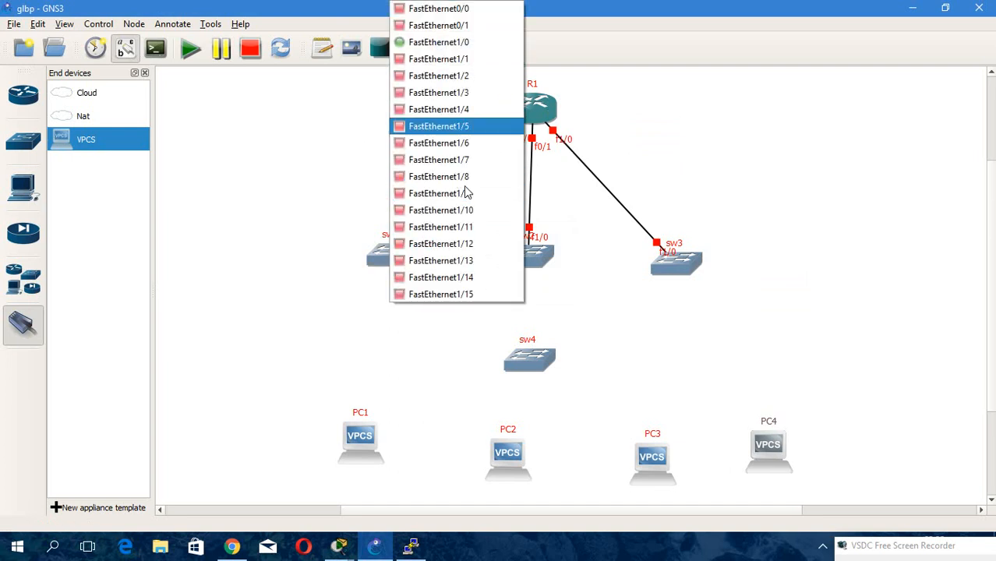
pyautogui.click(474, 293)
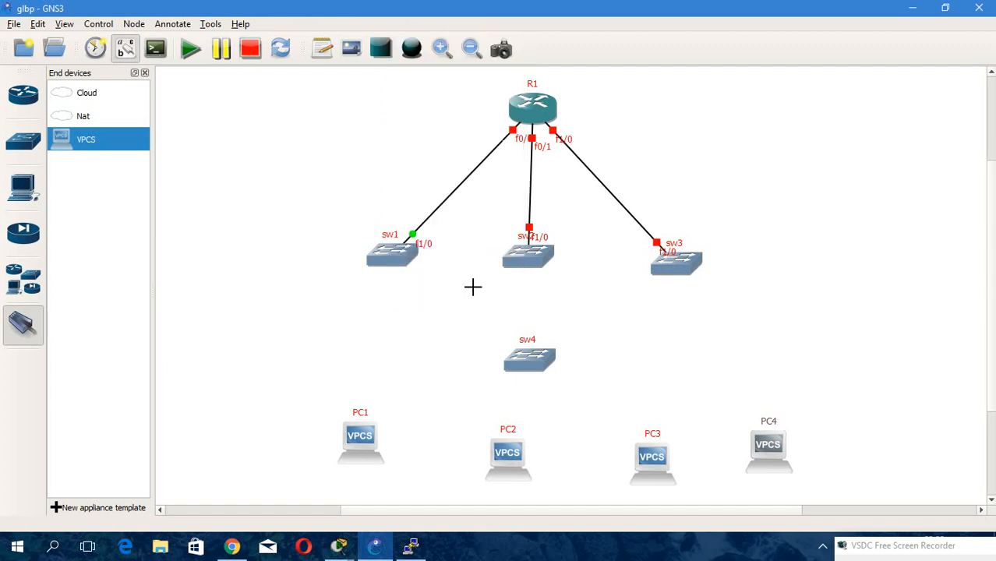
pyautogui.click(519, 355)
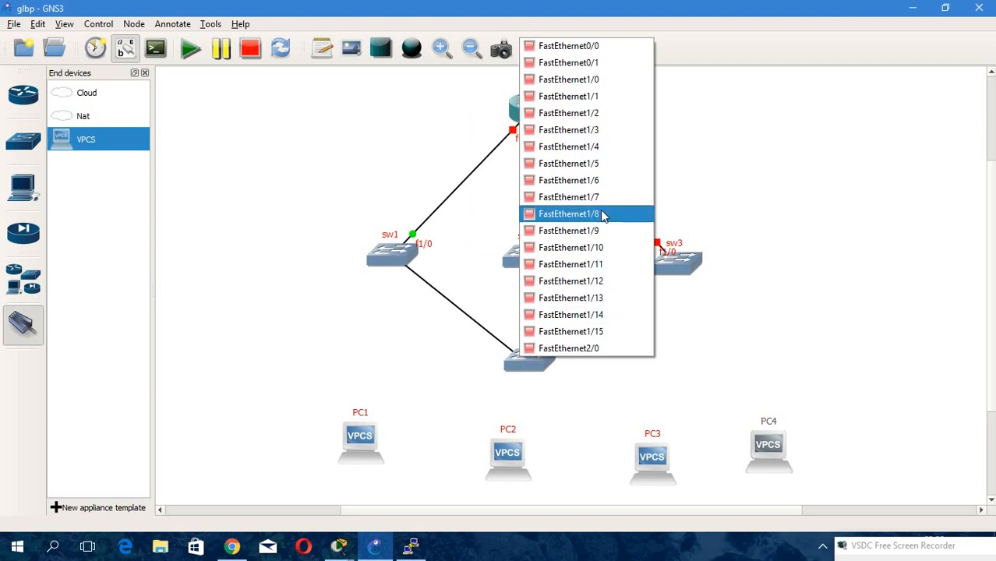
pyautogui.click(597, 302)
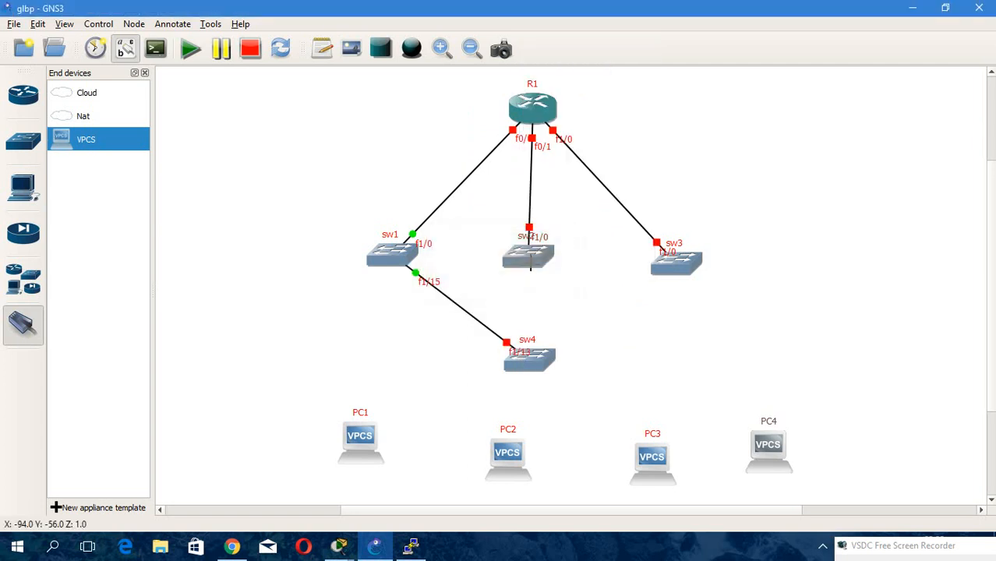
# Connect sw2's FastEthernet1/15 to sw4's FastEthernet1/14.
pyautogui.click(533, 269)
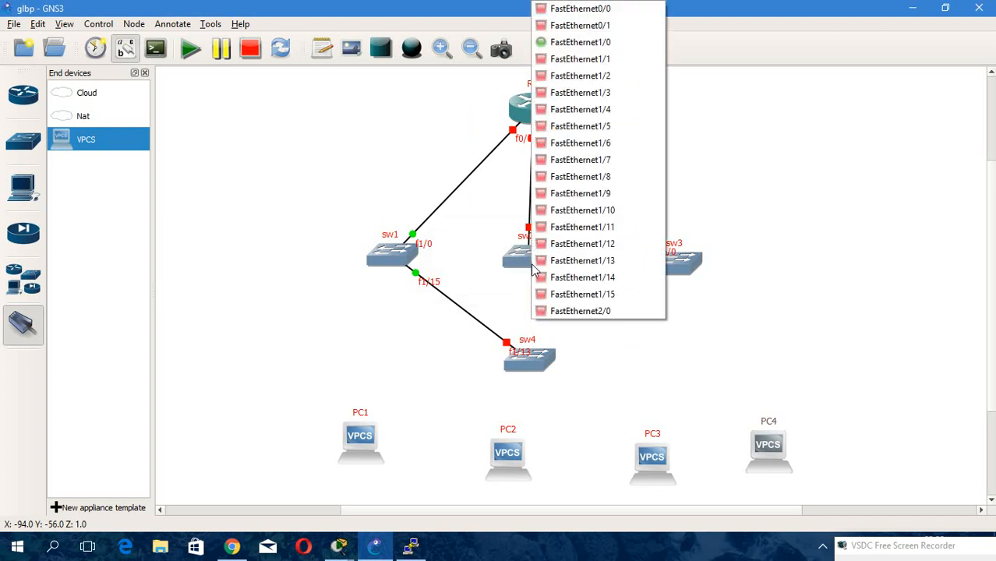
pyautogui.click(597, 293)
pyautogui.click(538, 354)
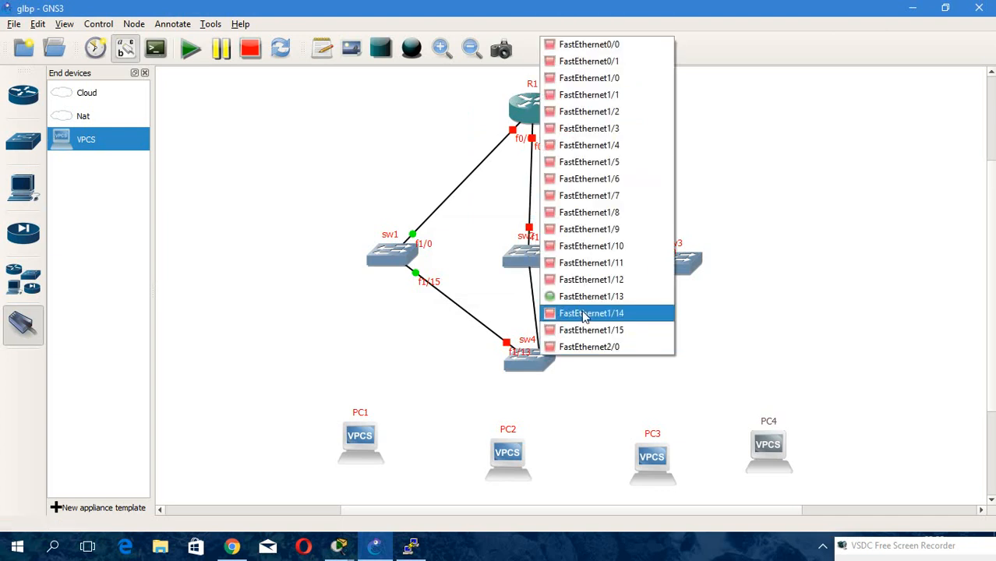
pyautogui.click(600, 313)
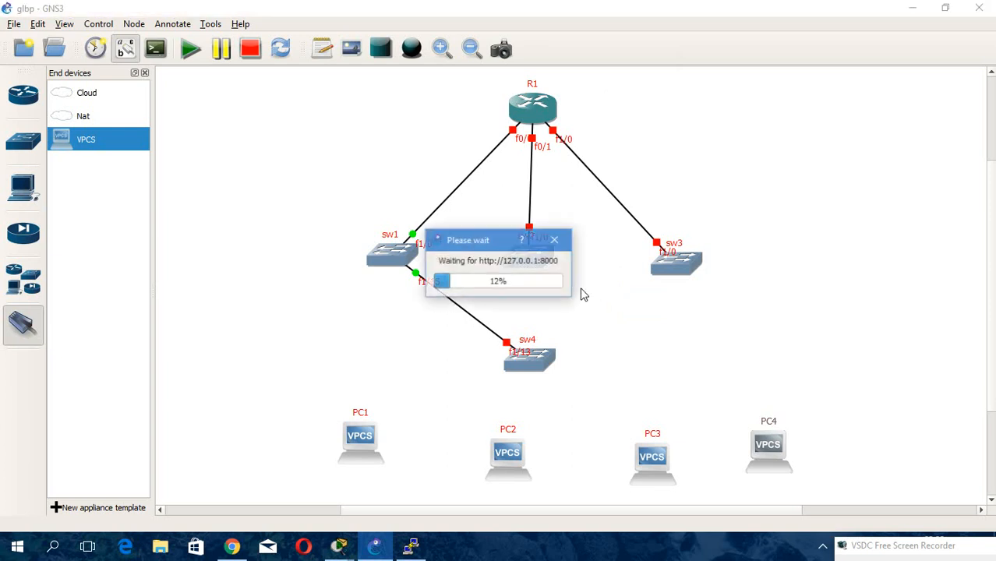
# Connect sw3's FastEthernet1/15 to sw4's FastEthernet1/15.
pyautogui.click(668, 263)
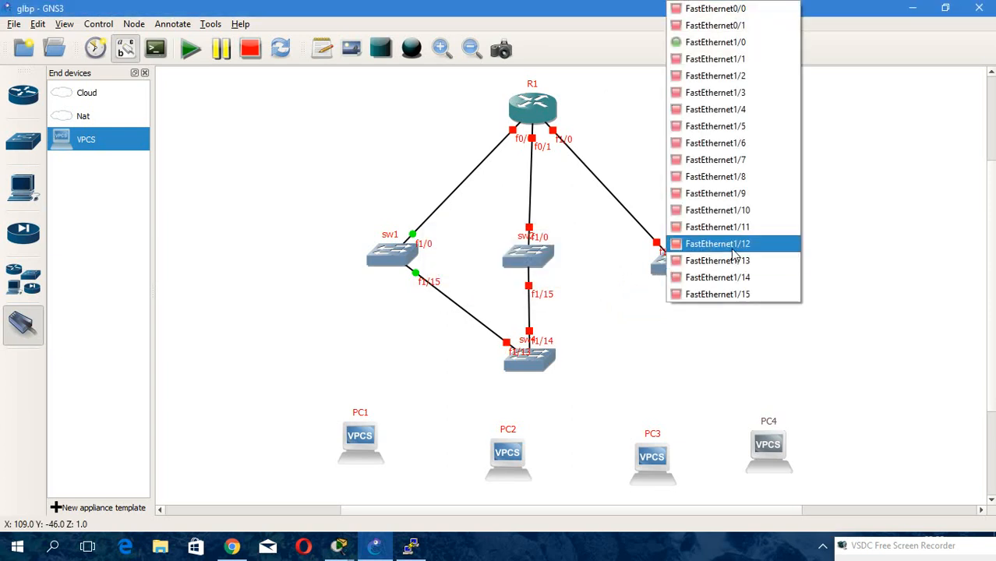
pyautogui.click(750, 294)
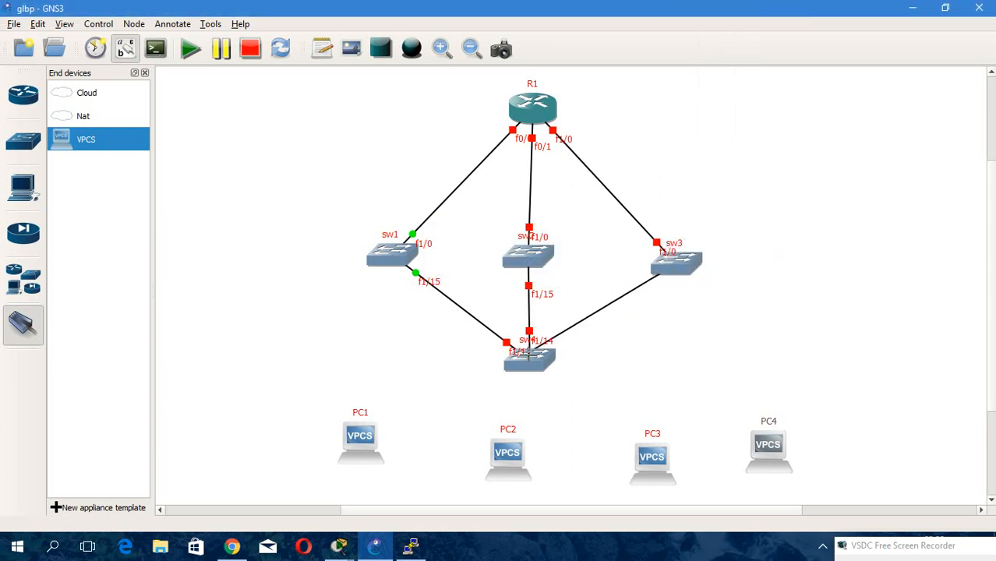
pyautogui.click(545, 364)
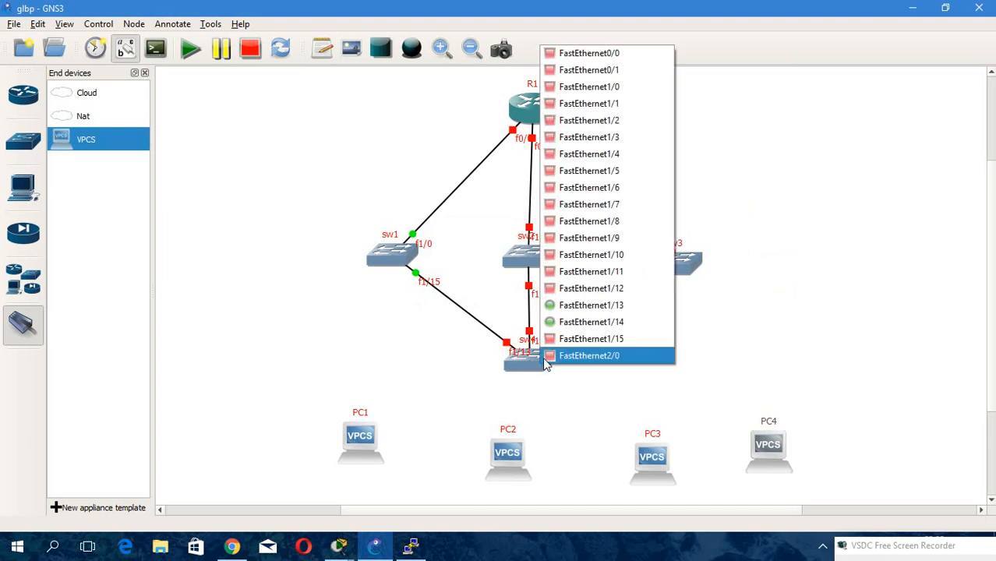
pyautogui.click(597, 340)
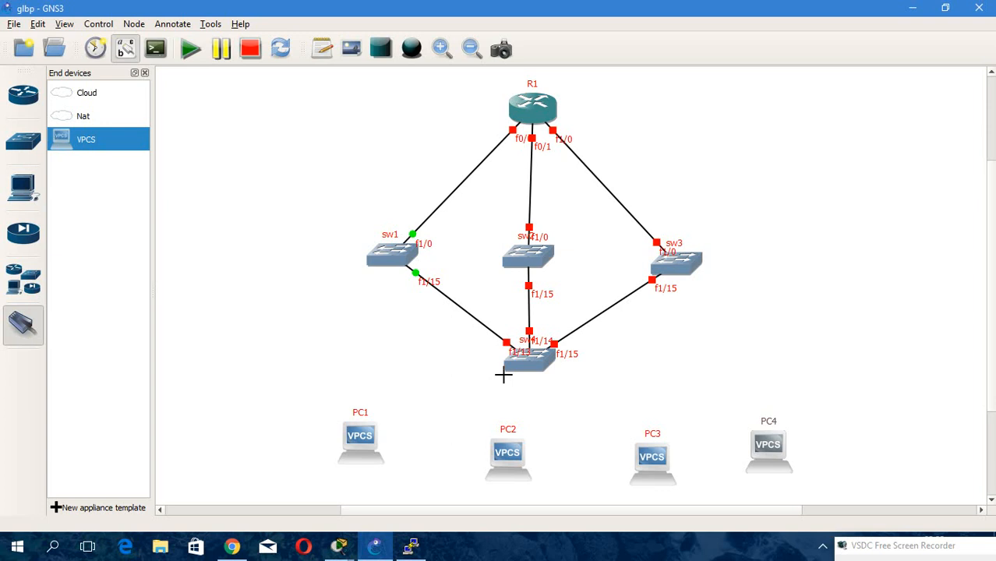
# Connect sw4's FastEthernet1/0 to PC1's e0 interface.
pyautogui.click(529, 366)
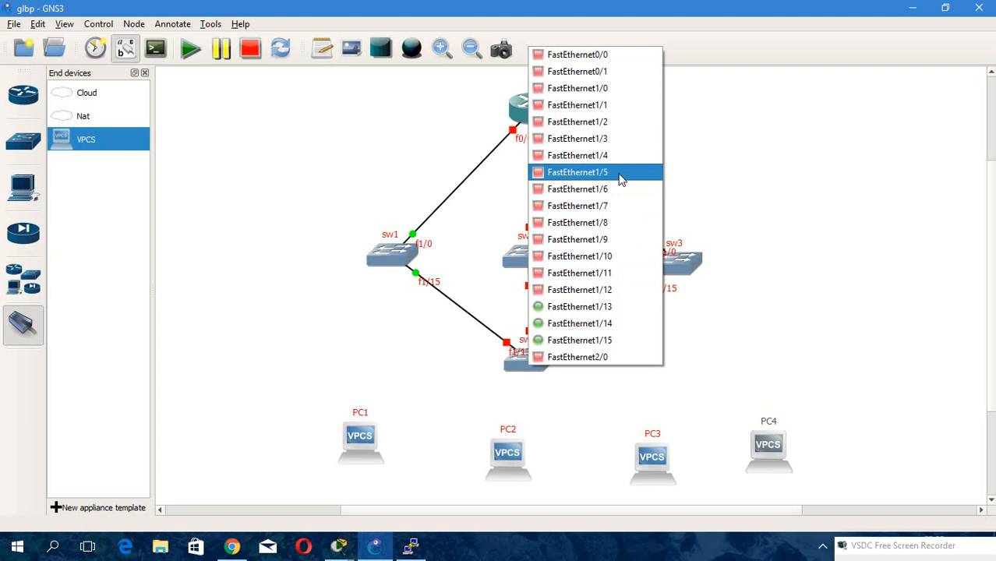
pyautogui.click(622, 90)
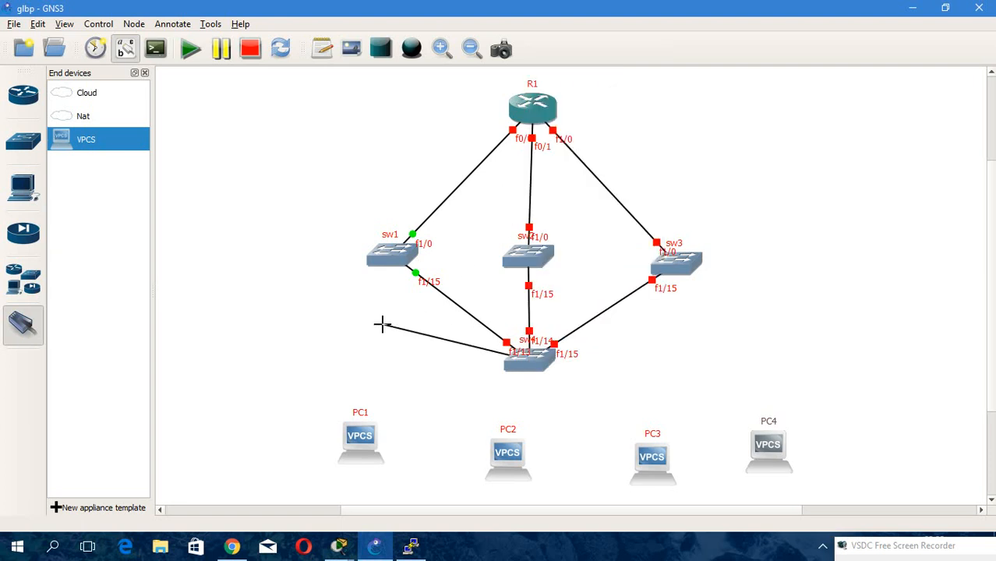
pyautogui.click(355, 446)
pyautogui.click(364, 450)
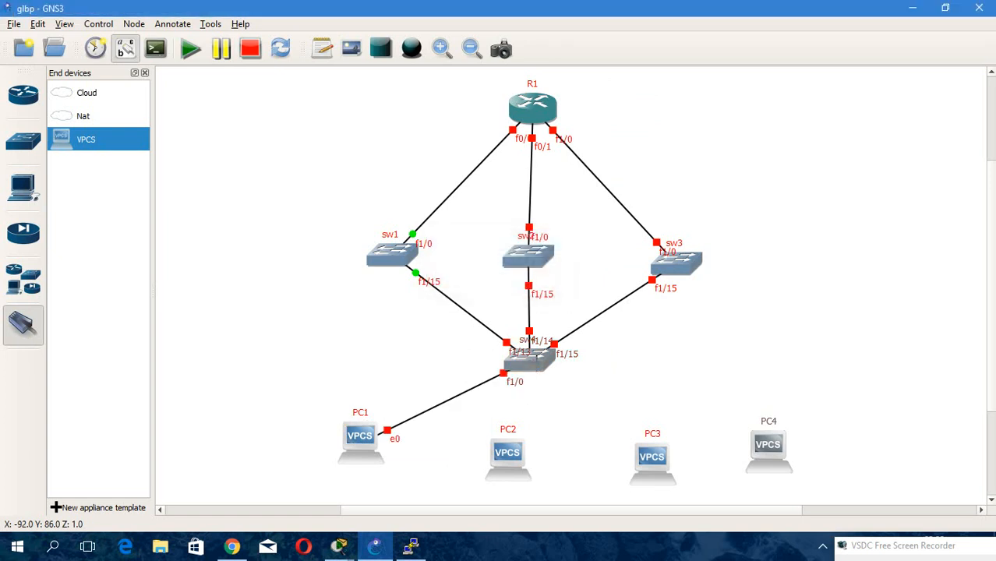
# Connect sw4's FastEthernet1/2 to PC3's e0 interface.
pyautogui.click(535, 359)
pyautogui.click(622, 117)
pyautogui.click(661, 467)
pyautogui.click(702, 469)
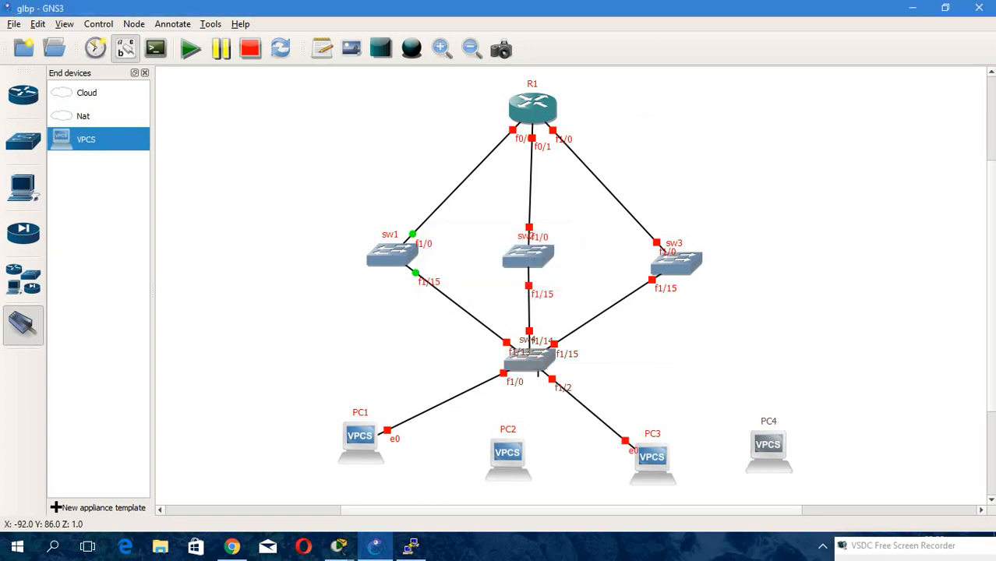
# Connect sw4's FastEthernet1/1 to PC2's e0 interface.
pyautogui.click(532, 265)
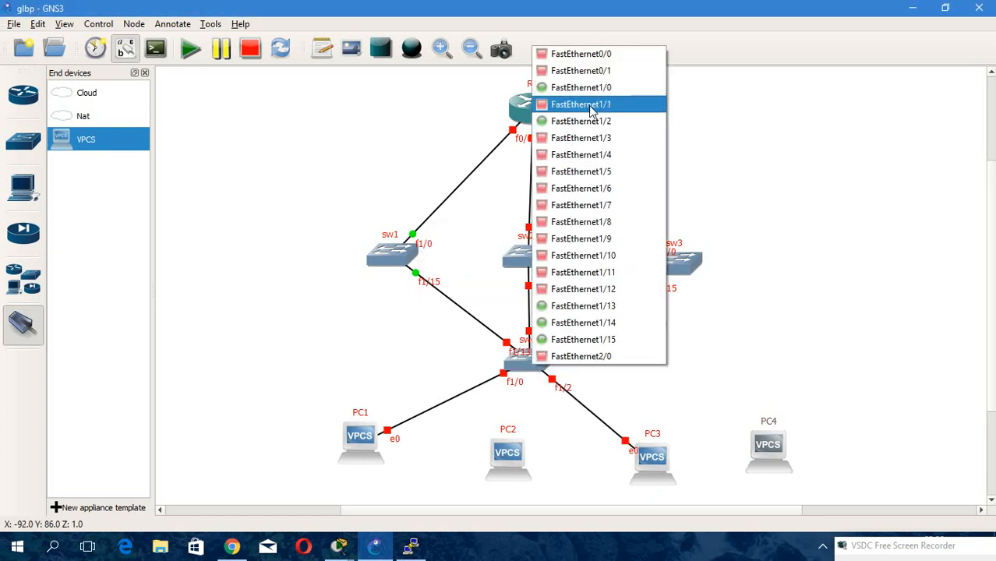
pyautogui.click(590, 105)
pyautogui.click(508, 466)
pyautogui.click(541, 470)
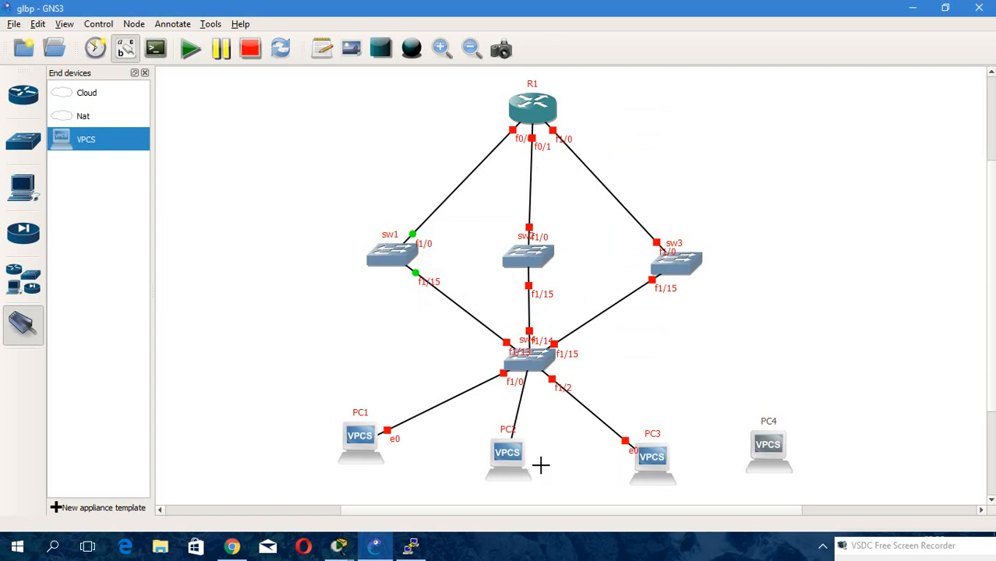
# Connect sw4's FastEthernet1/3 to PC4's e0 interface and leave the link tool.
pyautogui.click(535, 369)
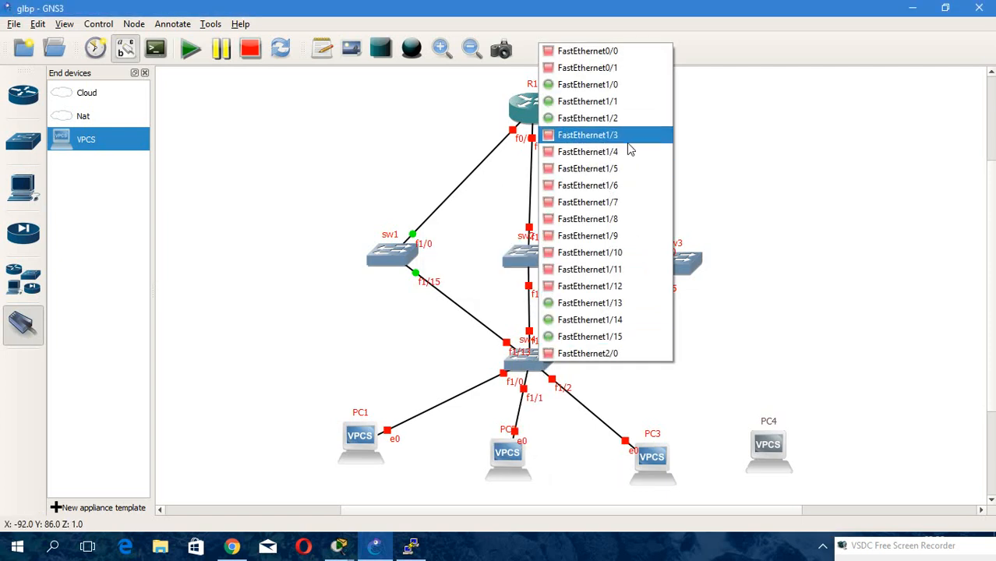
pyautogui.click(630, 151)
pyautogui.click(787, 446)
pyautogui.click(800, 450)
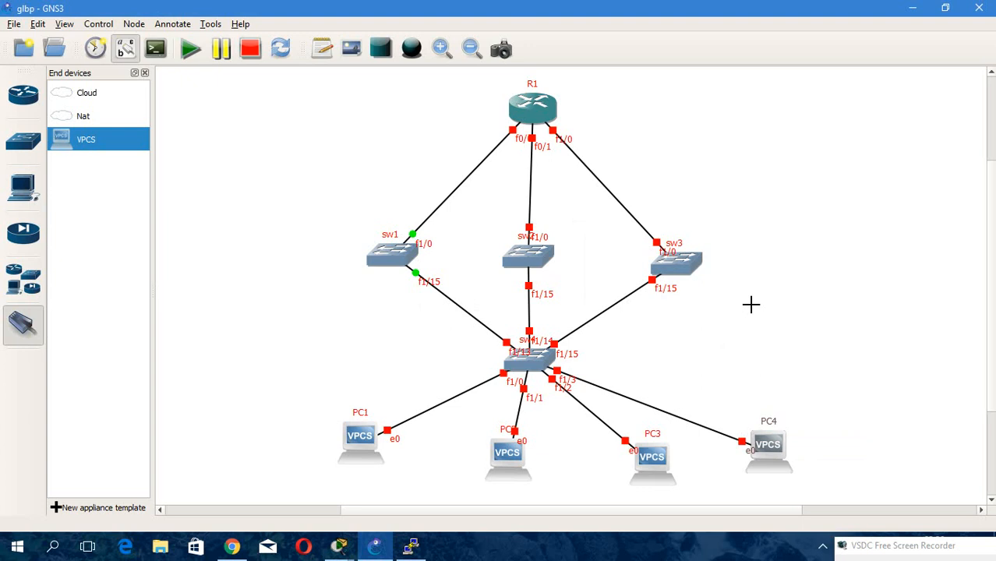
pyautogui.rightClick(581, 390)
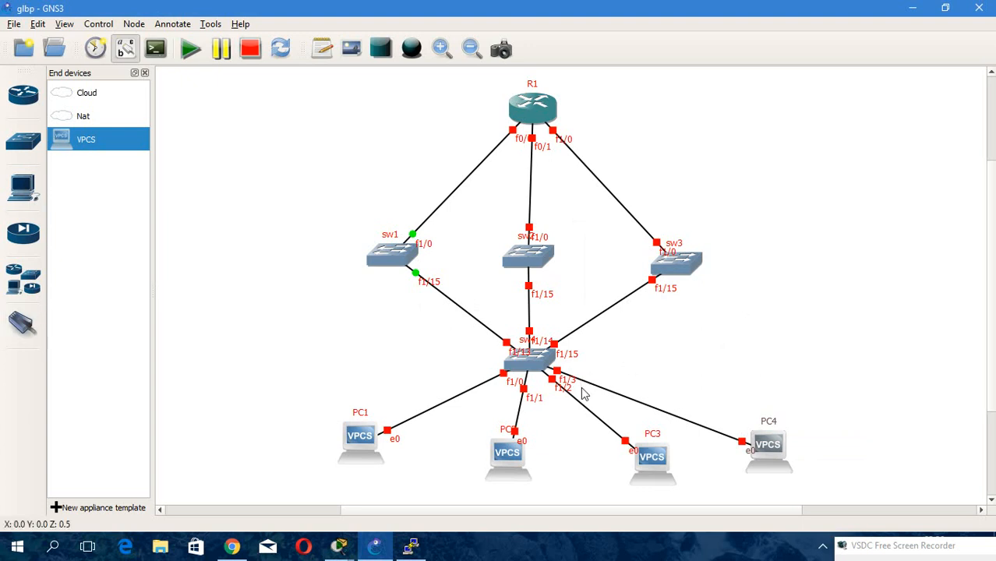
# Nudge PC1, PC3 and PC2 slightly to tidy the host row.
pyautogui.moveTo(373, 439); pyautogui.dragTo(345, 435)
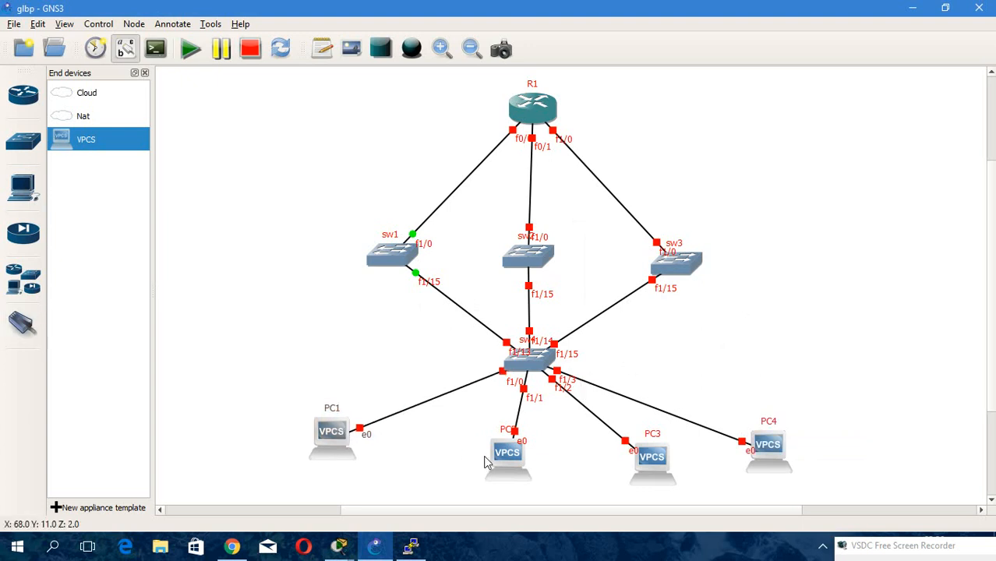
pyautogui.moveTo(643, 460); pyautogui.dragTo(624, 449)
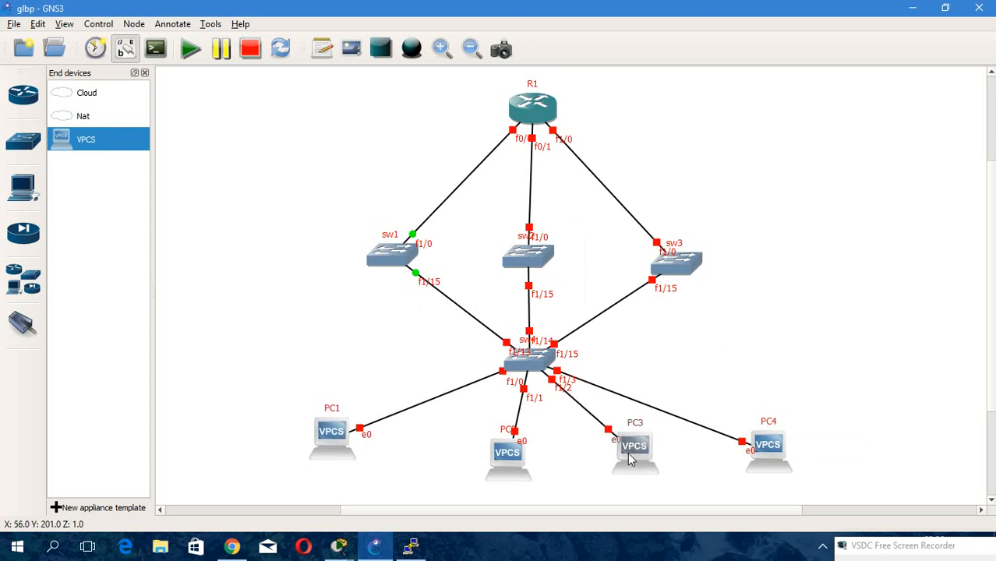
pyautogui.moveTo(526, 463); pyautogui.dragTo(501, 453)
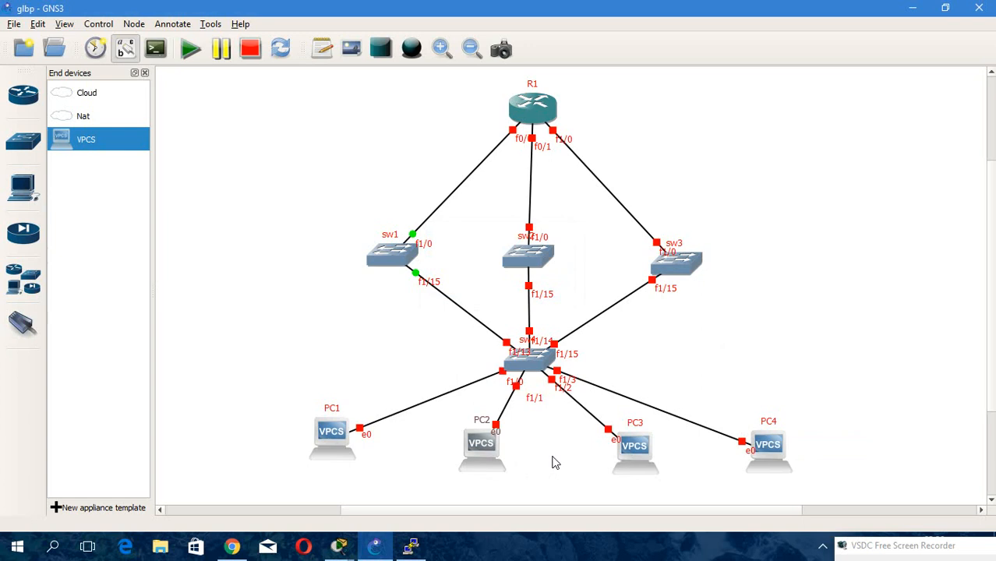
# Nudge PC3, PC4 and sw4 slightly to tidy the topology layout.
pyautogui.moveTo(645, 455); pyautogui.dragTo(623, 451)
pyautogui.moveTo(781, 452); pyautogui.dragTo(753, 442)
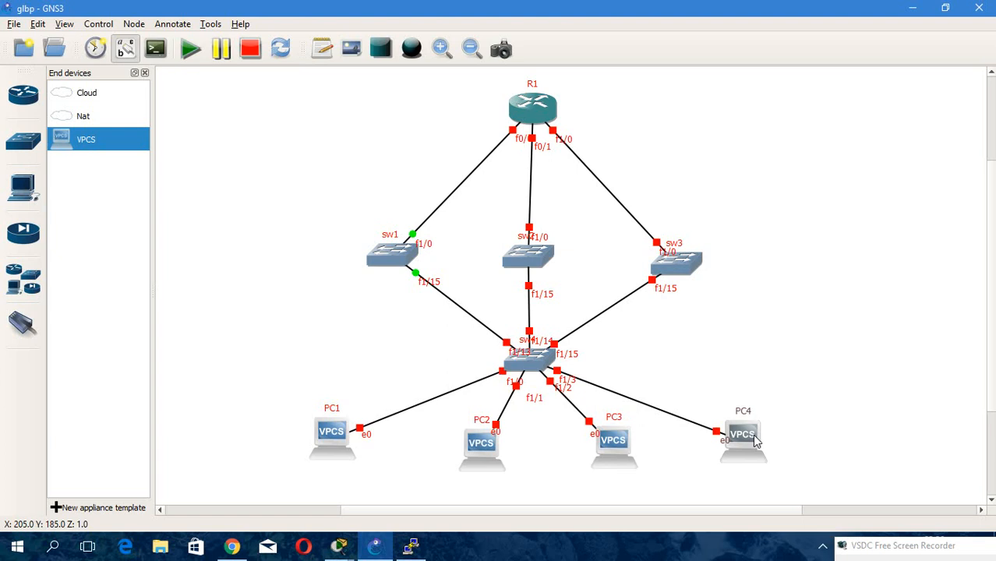
pyautogui.moveTo(530, 368); pyautogui.dragTo(528, 360)
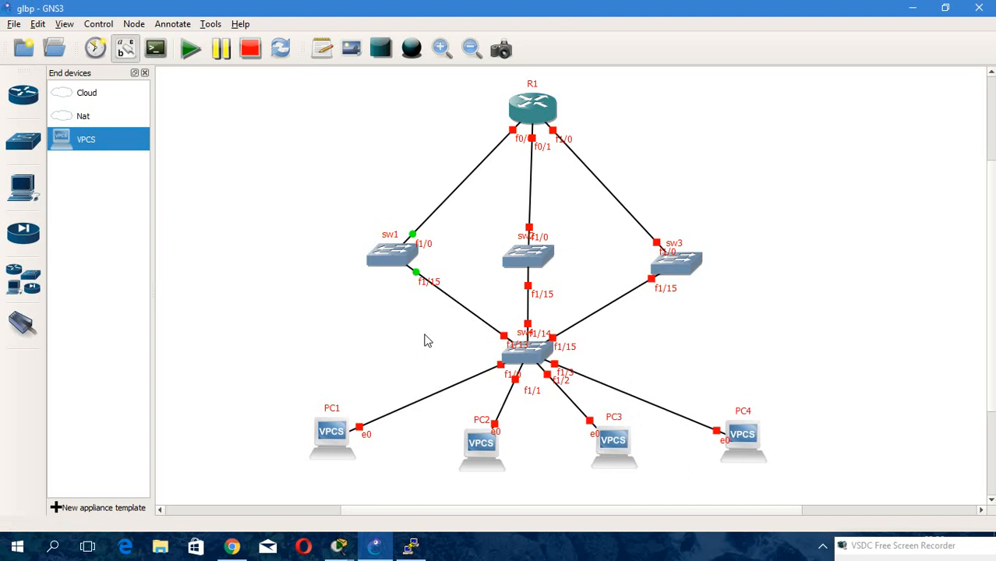
# Start the sw2, sw3, sw4 and R1 devices.
pyautogui.rightClick(529, 262)
pyautogui.click(571, 211)
pyautogui.rightClick(679, 265)
pyautogui.click(743, 213)
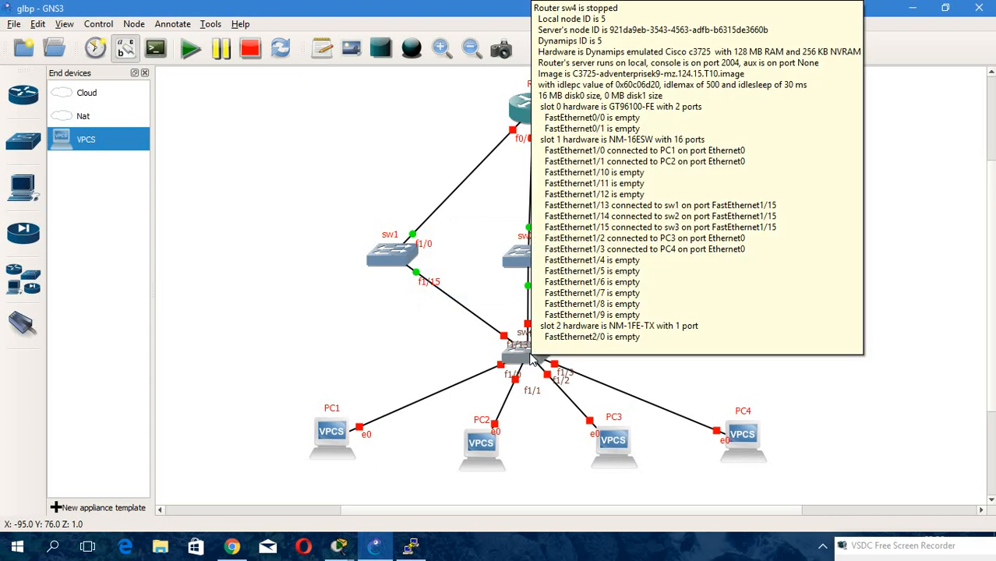
pyautogui.rightClick(530, 357)
pyautogui.click(609, 224)
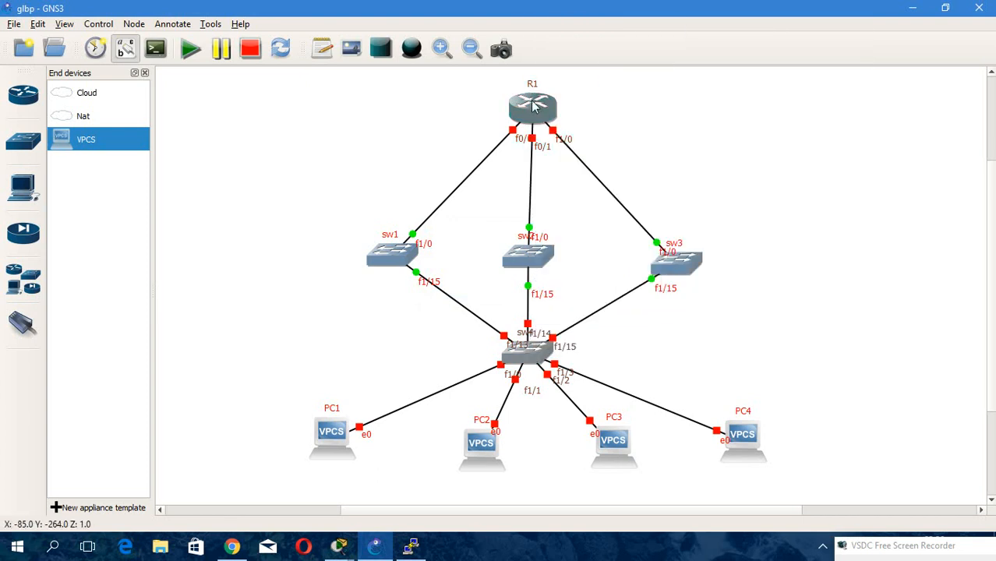
pyautogui.rightClick(532, 106)
pyautogui.click(578, 315)
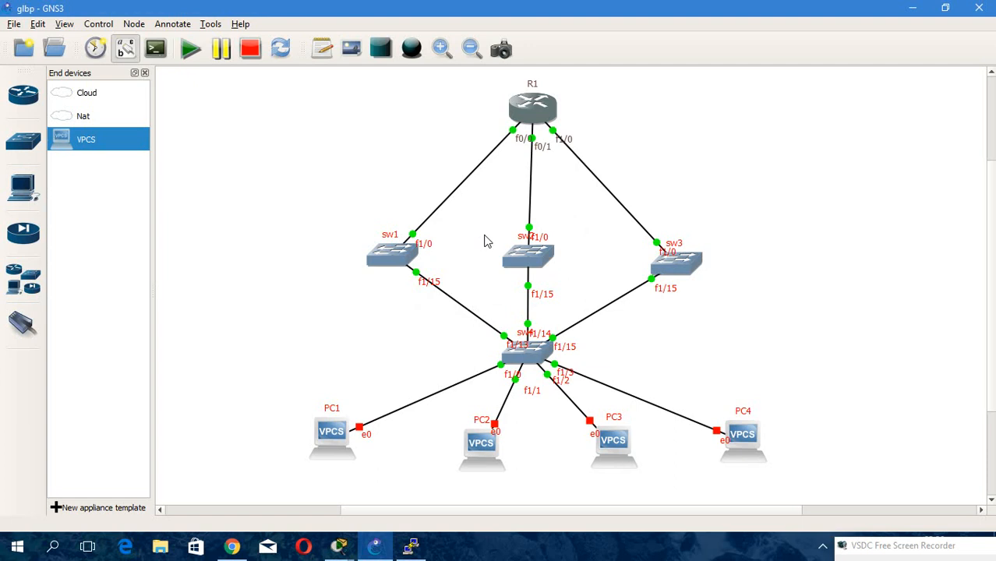
# Open sw1's console and try selecting interface fa1/0 from privileged mode.
pyautogui.doubleClick(395, 260)
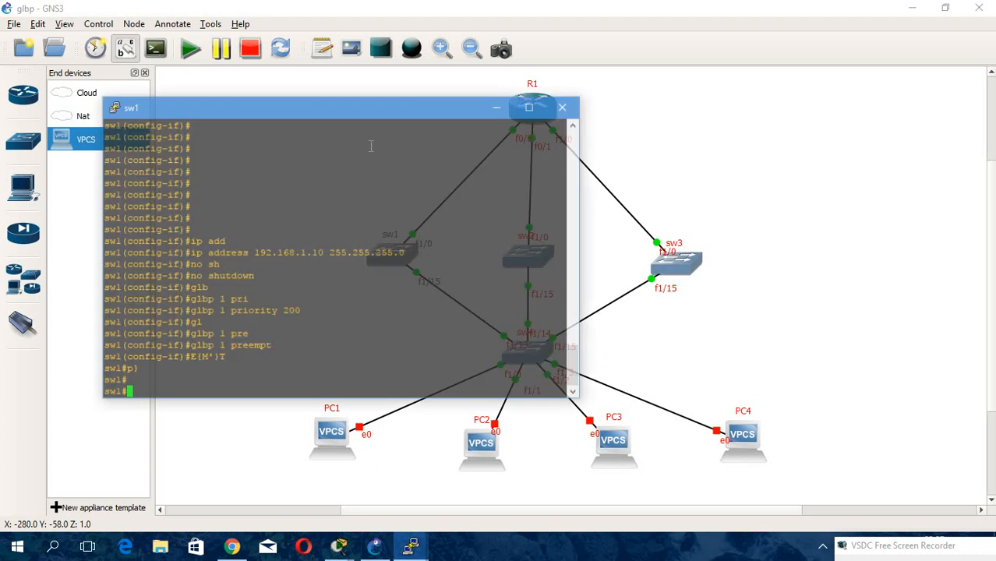
pyautogui.moveTo(294, 114); pyautogui.dragTo(810, 74)
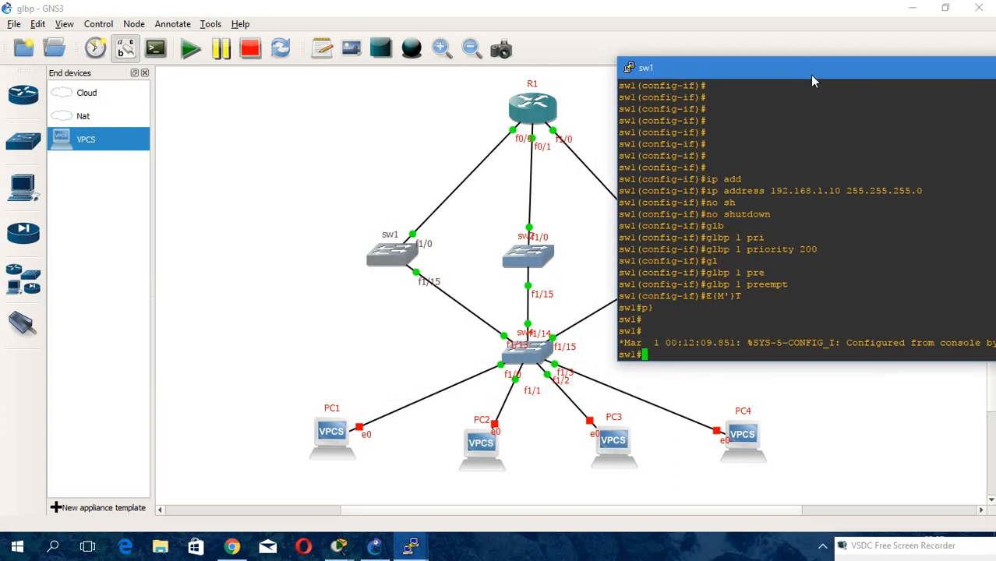
pyautogui.press('Return')
pyautogui.press('Return')
pyautogui.write('int')
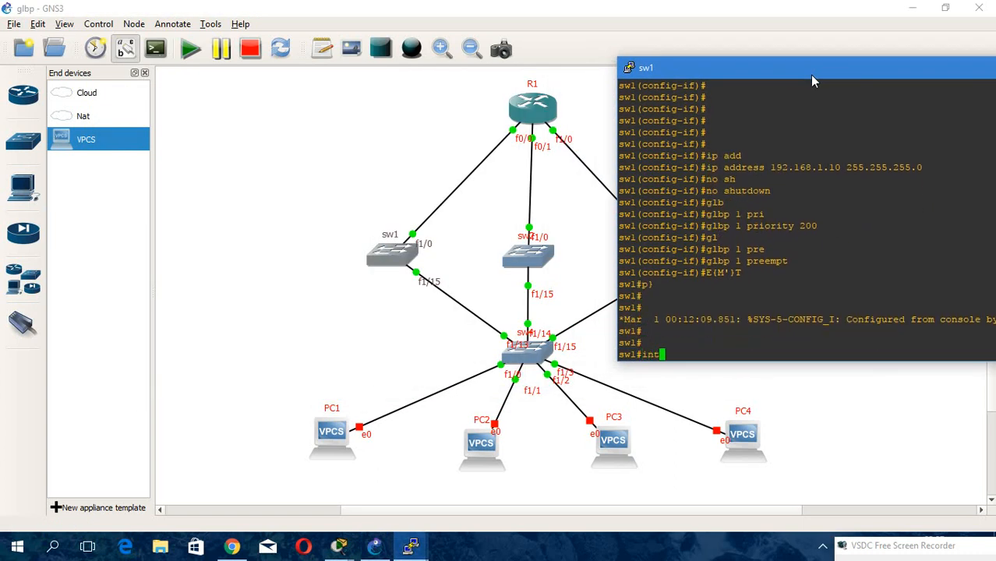
pyautogui.write('er fa1/0')
pyautogui.press('Return')
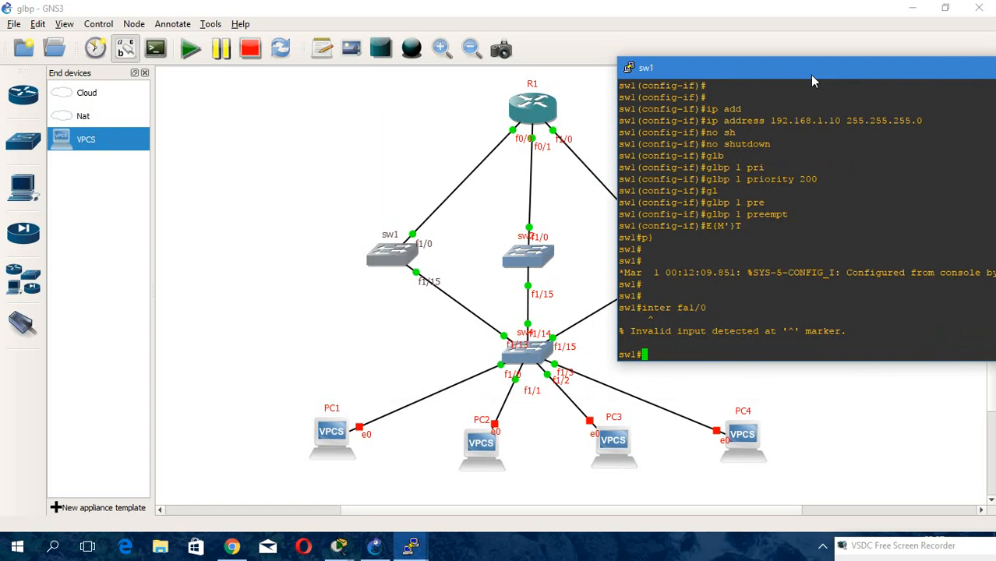
# Enter global configuration mode on sw1 and select interface fa 1/0.
pyautogui.write('conf t')
pyautogui.press('Return')
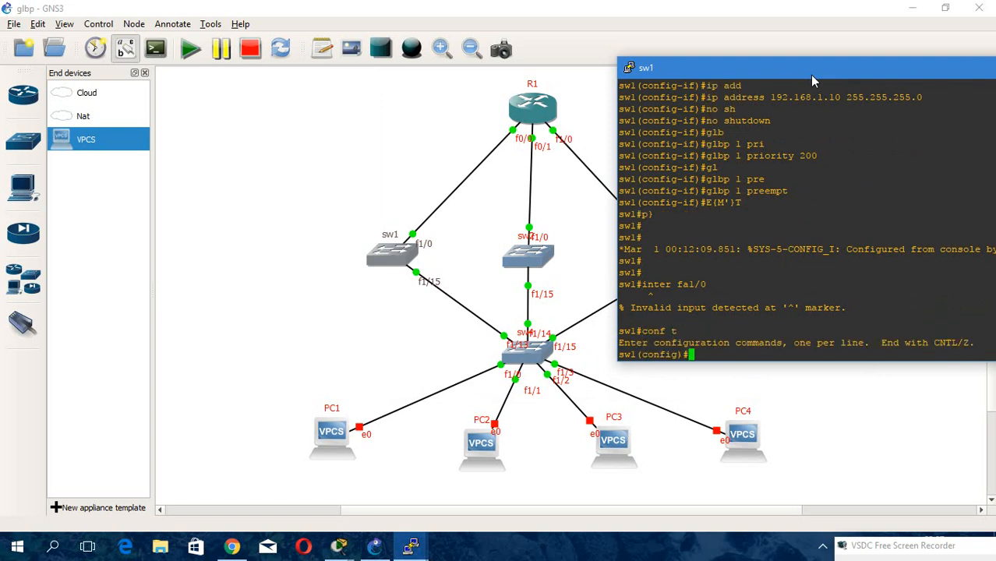
pyautogui.press('Up')
pyautogui.press('Up')
pyautogui.press('Down')
pyautogui.press('Down')
pyautogui.write('inter')
pyautogui.press('Tab')
pyautogui.write('1/0')
pyautogui.press('Return')
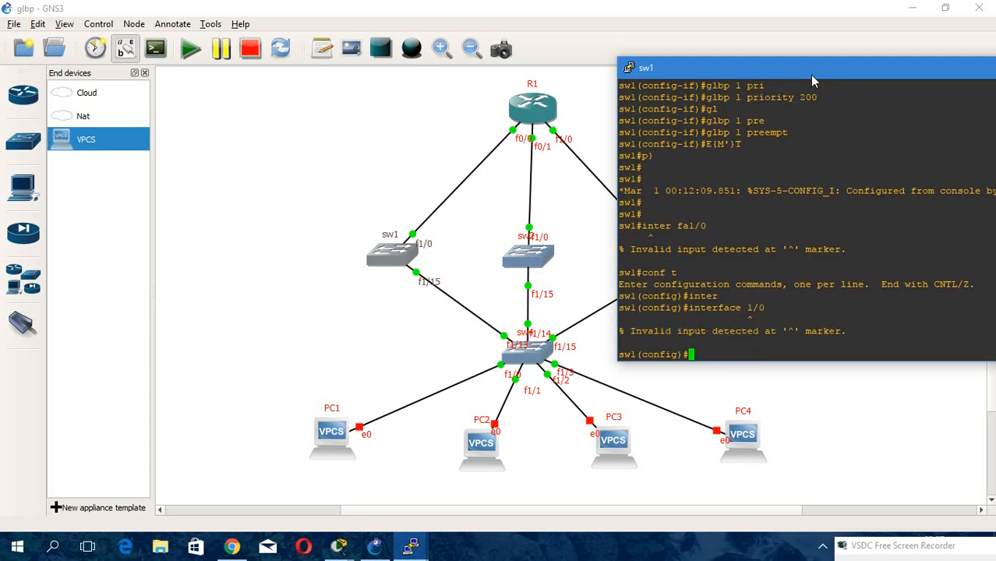
pyautogui.press('Up')
pyautogui.press('BackSpace')
pyautogui.press('BackSpace')
pyautogui.press('BackSpace')
pyautogui.write('fa 1/0')
pyautogui.press('Return')
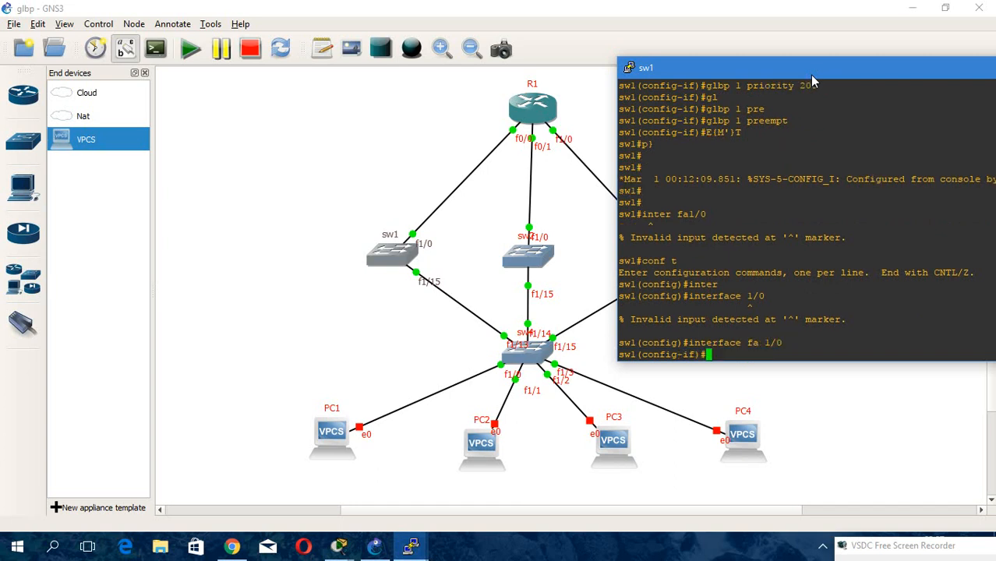
# Convert sw1's fa 1/0 into a routed port with no switchport.
pyautogui.write('n')
pyautogui.write('o')
pyautogui.press('Tab')
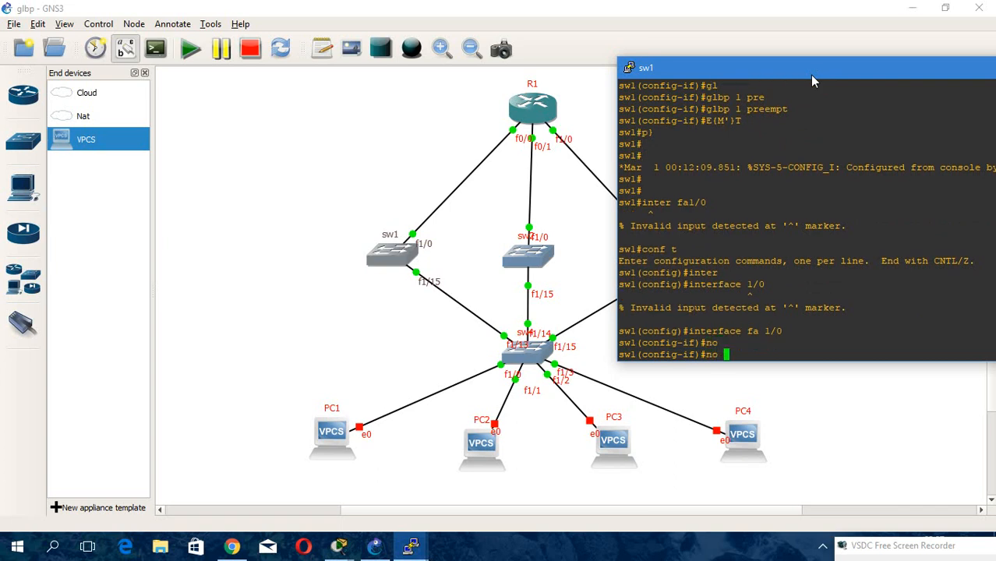
pyautogui.write('sw')
pyautogui.press('Tab')
pyautogui.press('Return')
# Assign IP address 1.1.1.1 255.255.255.0 to sw1's fa 1/0 and enable it with no shutdown.
pyautogui.write('ip')
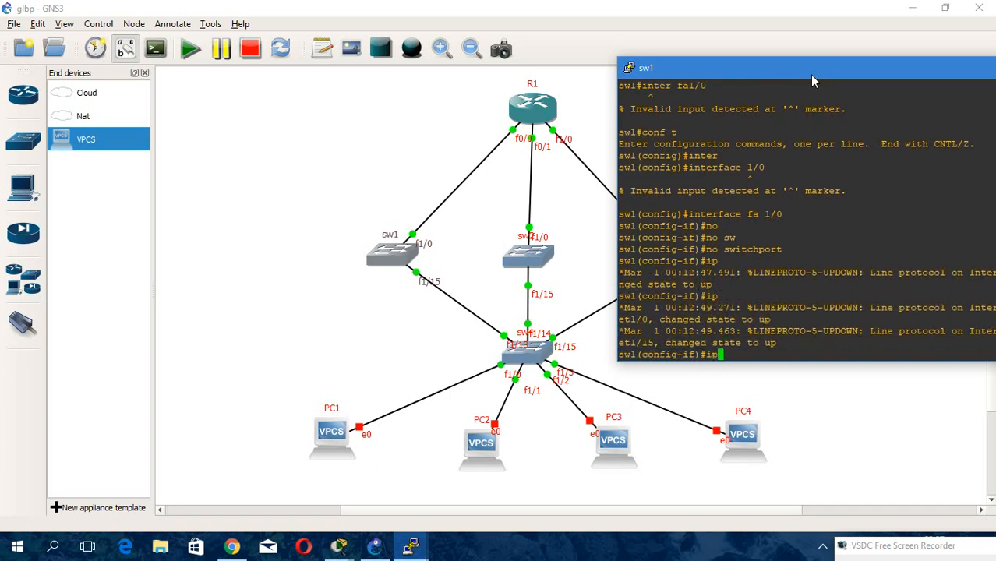
pyautogui.write(' ad')
pyautogui.press('Tab')
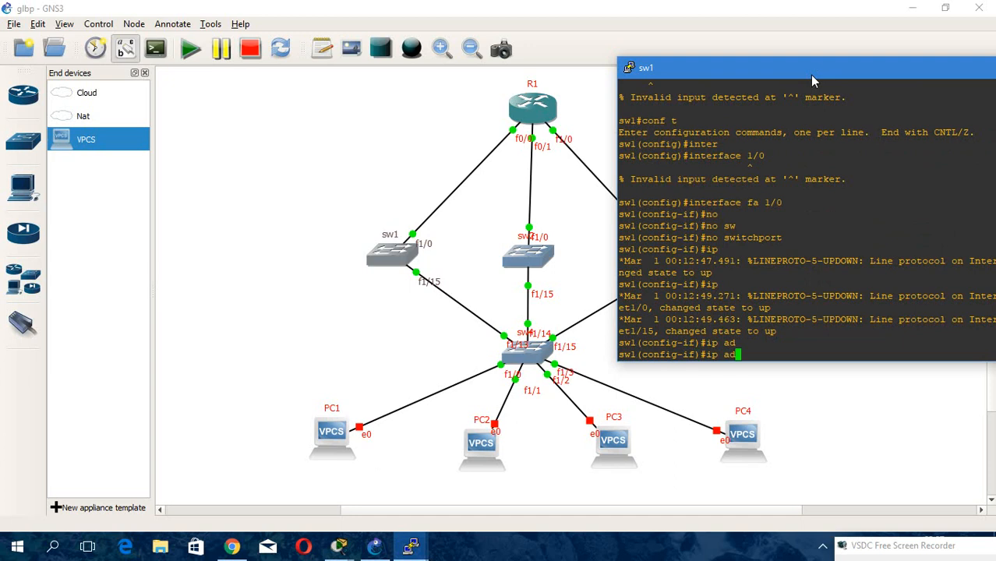
pyautogui.write('d')
pyautogui.press('Tab')
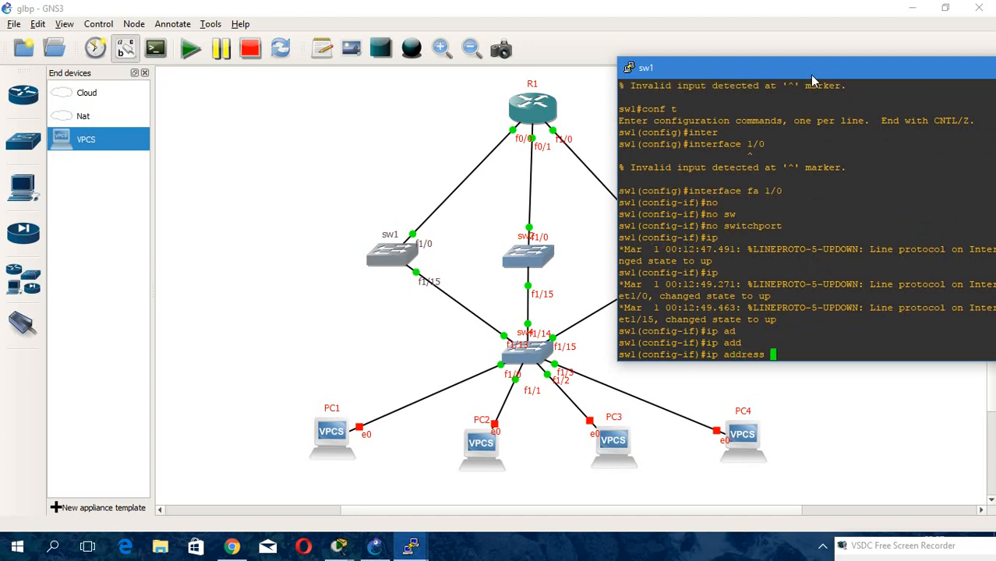
pyautogui.write('1.1.1.1 255.255.255.0')
pyautogui.press('Return')
pyautogui.write('no sh')
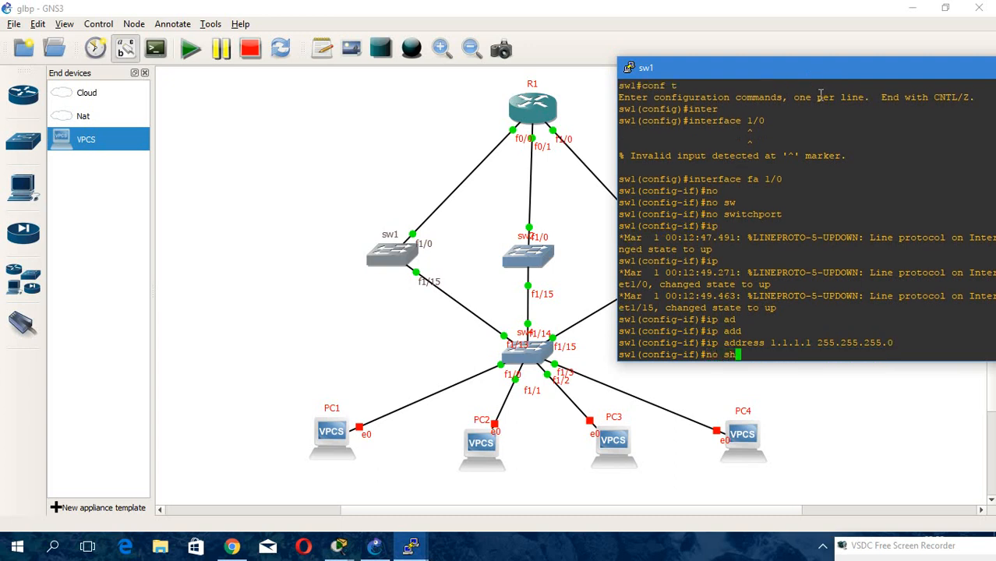
pyautogui.press('Tab')
pyautogui.press('Return')
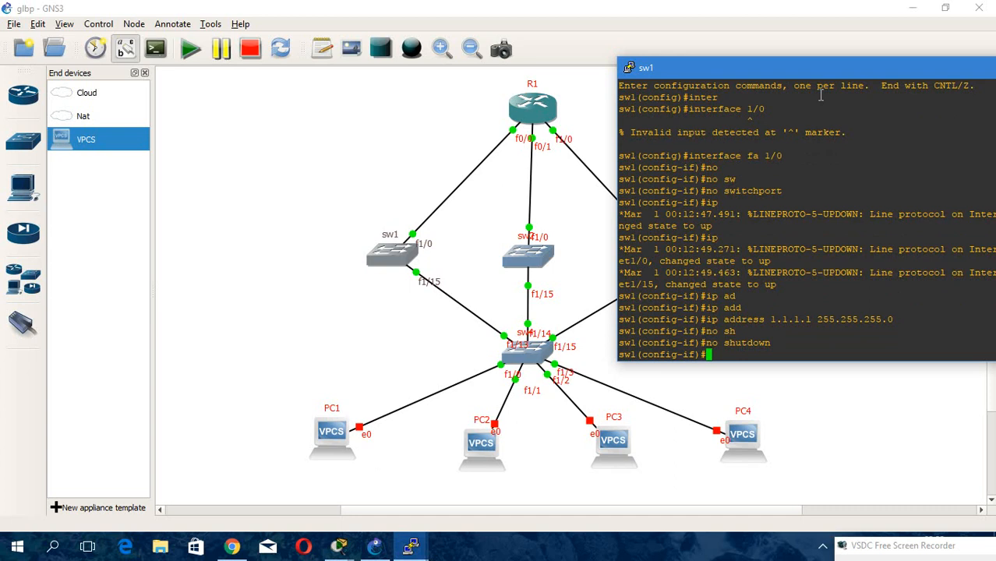
# Select interface fa 1/15 on sw1 by editing the earlier interface command.
pyautogui.write('inter')
pyautogui.press('Tab')
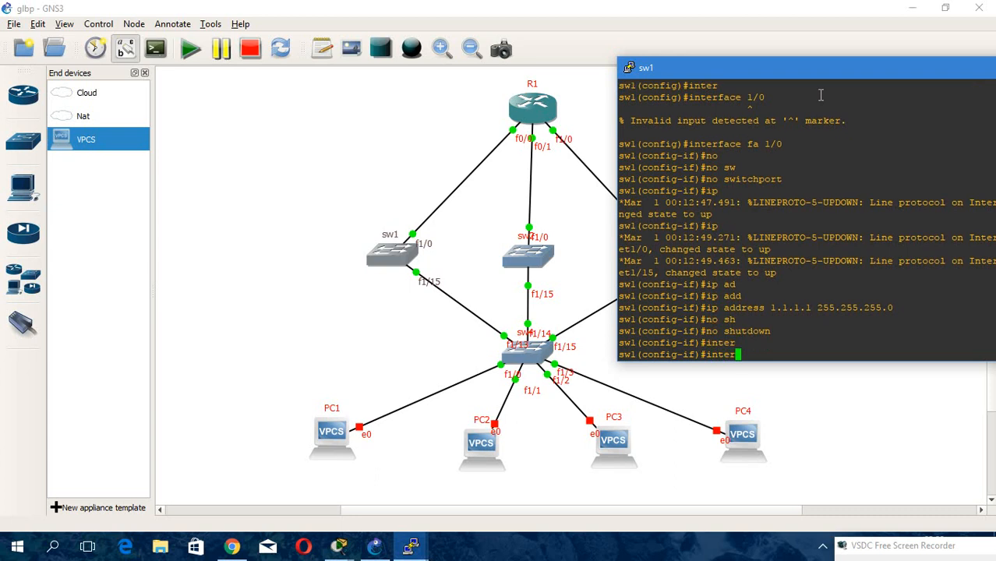
pyautogui.press('BackSpace')
pyautogui.press('BackSpace')
pyautogui.press('BackSpace')
pyautogui.press('BackSpace')
pyautogui.press('BackSpace')
pyautogui.press('Up')
pyautogui.press('Up')
pyautogui.press('Up')
pyautogui.press('Up')
pyautogui.press('Up')
pyautogui.press('BackSpace')
pyautogui.write('15')
pyautogui.press('Return')
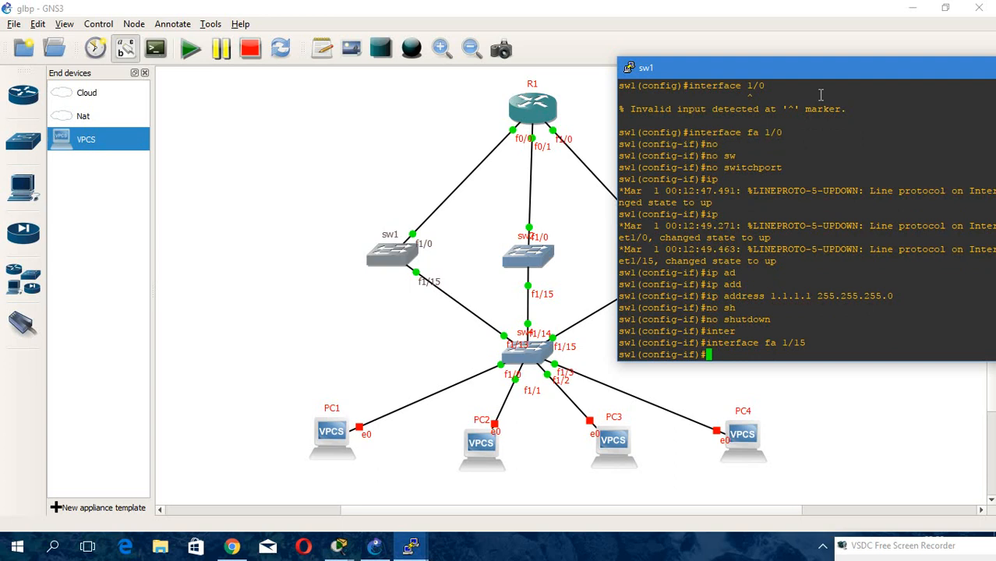
# Set sw1's fa 1/15 to switchport mode trunk.
pyautogui.write('sw')
pyautogui.press('Tab')
pyautogui.write('m')
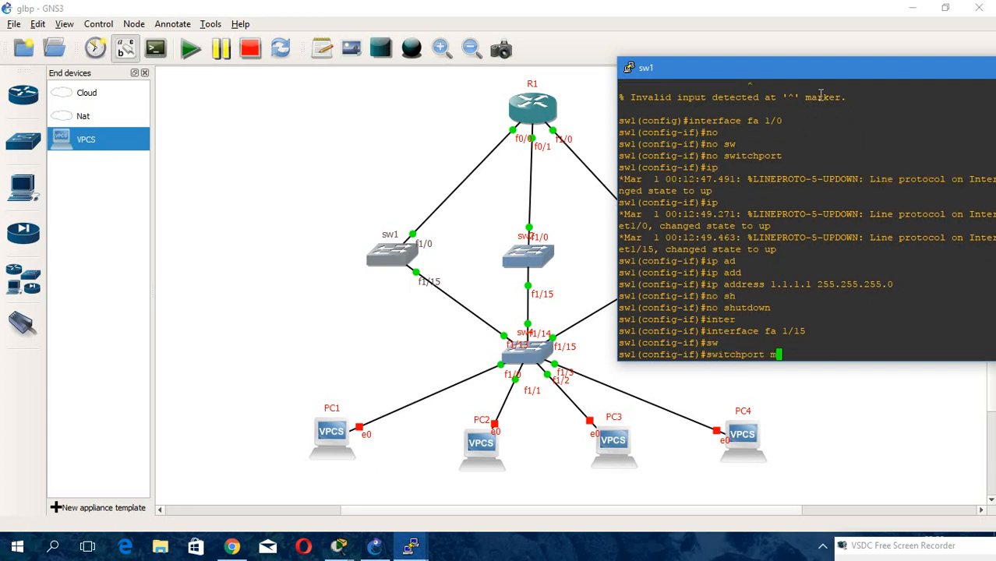
pyautogui.write('o')
pyautogui.press('Tab')
pyautogui.write('tr')
pyautogui.press('Tab')
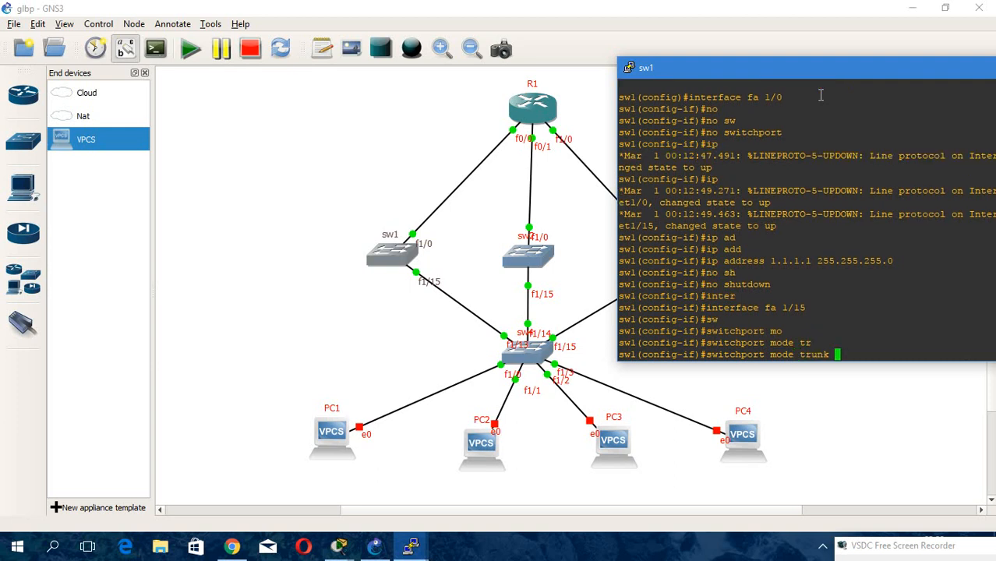
pyautogui.press('Return')
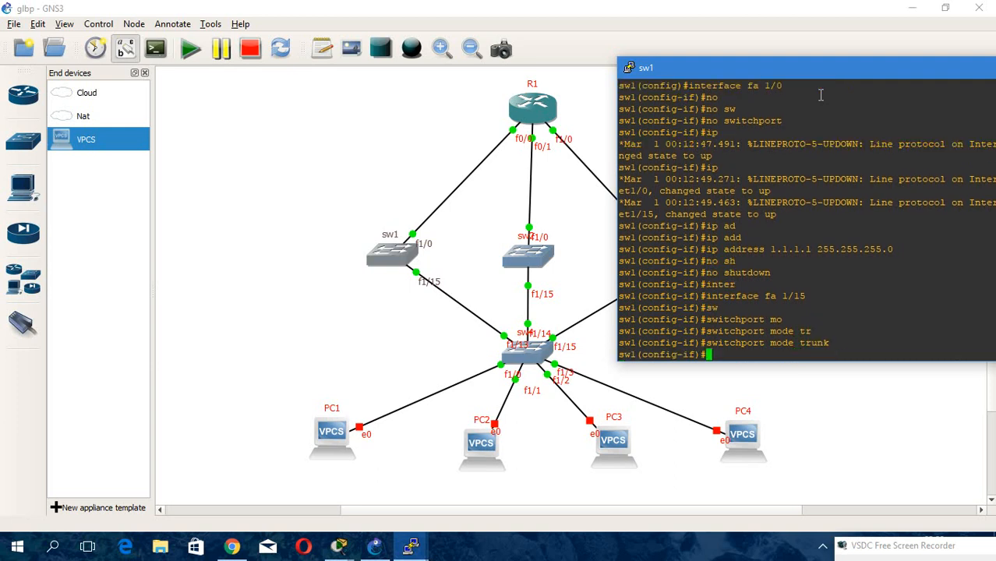
# Set the trunk encapsulation on sw1's fa 1/15 to dot1q.
pyautogui.write('sw')
pyautogui.press('Tab')
pyautogui.write('tr')
pyautogui.press('Tab')
pyautogui.write('en')
pyautogui.press('Tab')
pyautogui.write('l')
pyautogui.press('Tab')
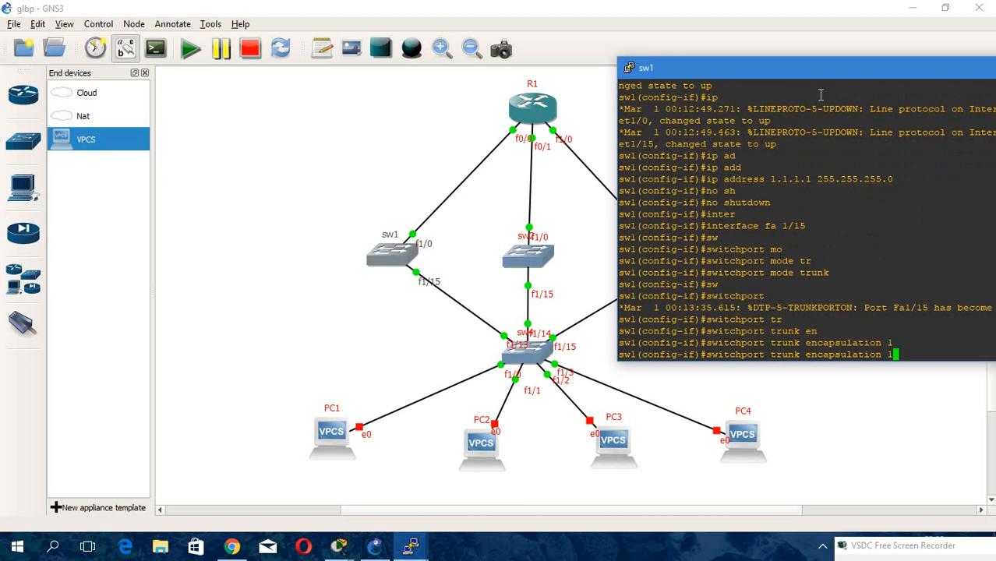
pyautogui.press('BackSpace')
pyautogui.press('Tab')
pyautogui.write('?')
pyautogui.write('do')
pyautogui.press('Tab')
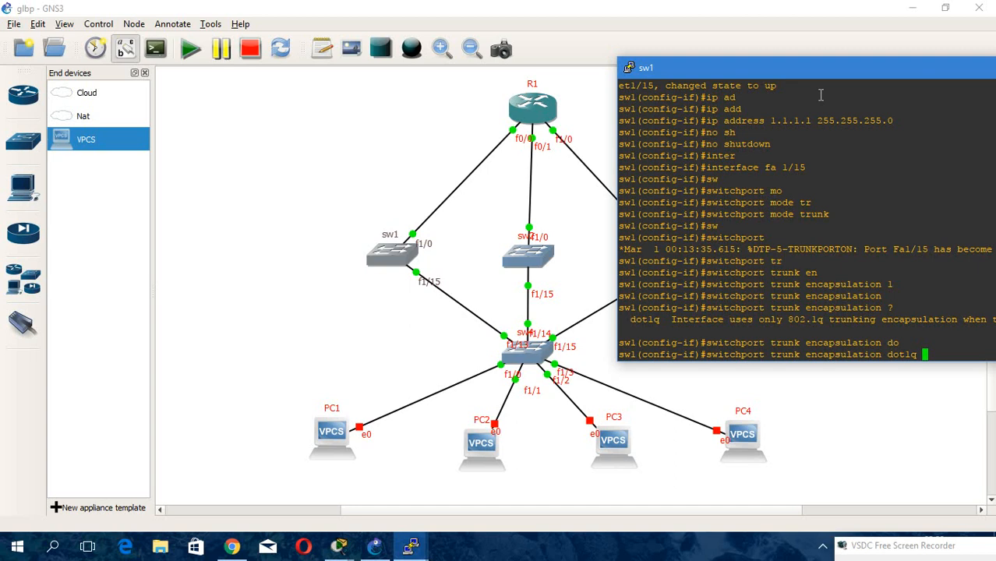
pyautogui.write('?')
pyautogui.press('Return')
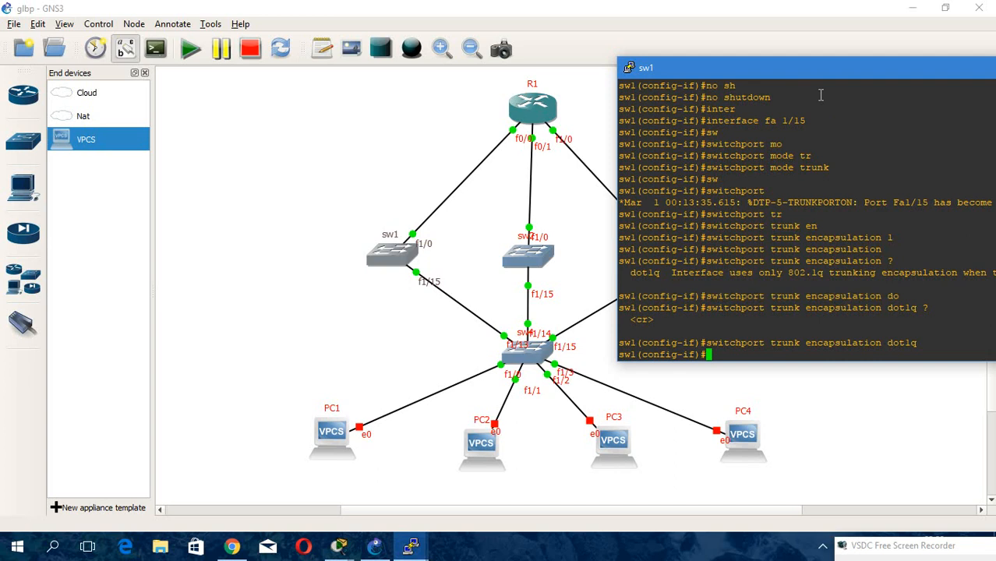
# Exit interface configuration and minimize sw1's console.
pyautogui.write('exit')
pyautogui.press('Return')
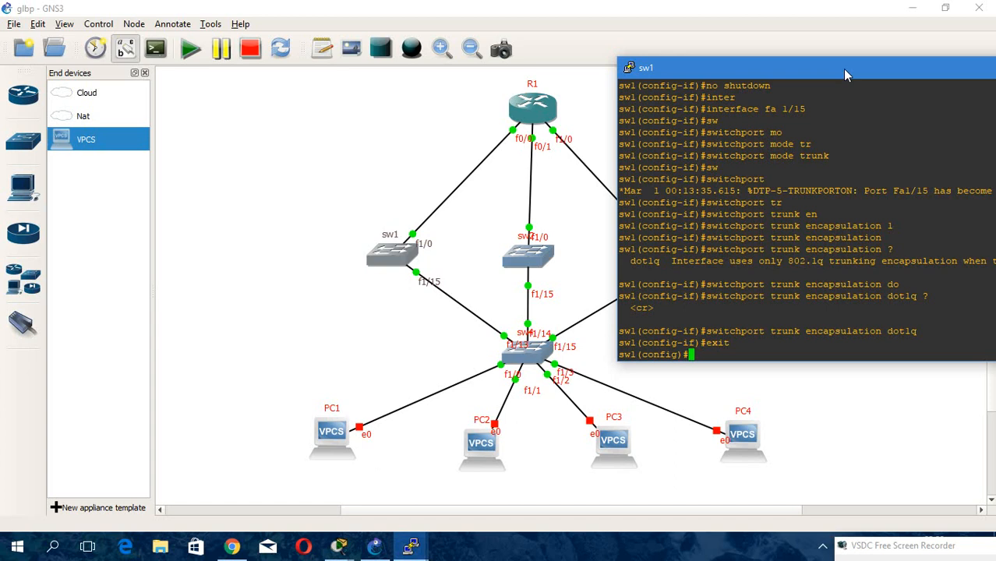
pyautogui.moveTo(846, 74); pyautogui.dragTo(546, 76)
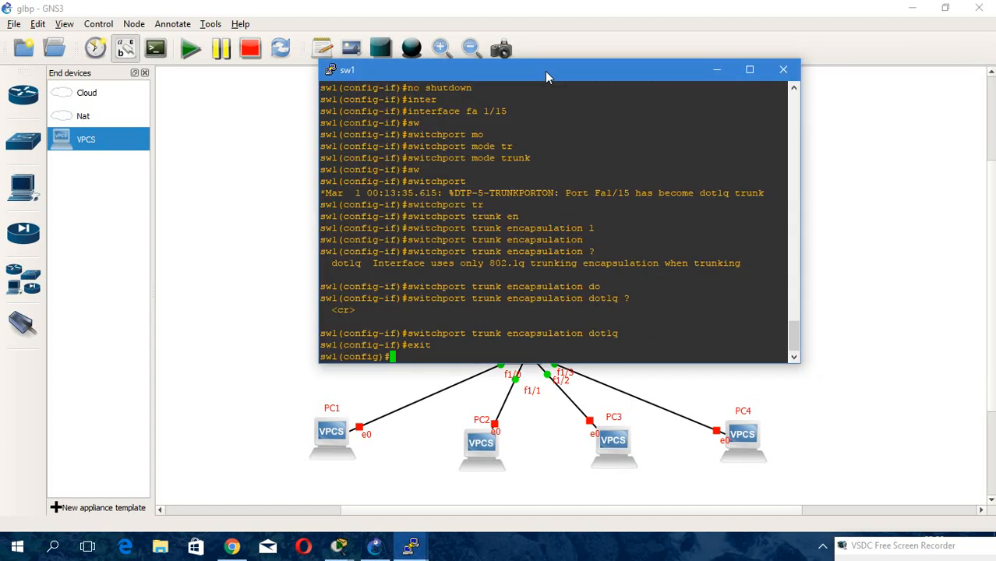
pyautogui.click(716, 71)
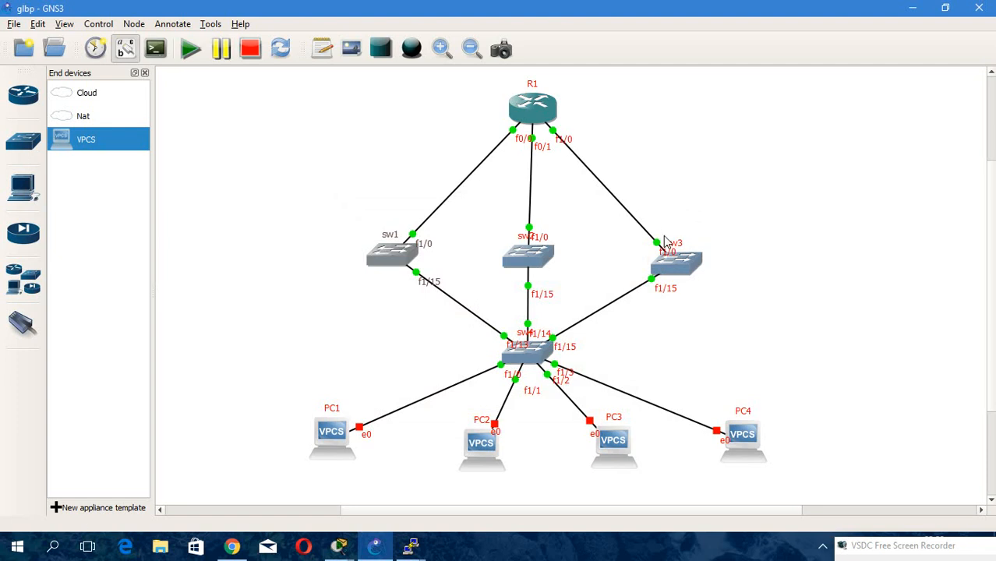
# Open sw2's console, enter global configuration and select interface fa1/0.
pyautogui.doubleClick(514, 256)
pyautogui.moveTo(373, 121); pyautogui.dragTo(906, 89)
pyautogui.press('Return')
pyautogui.press('Return')
pyautogui.press('Return')
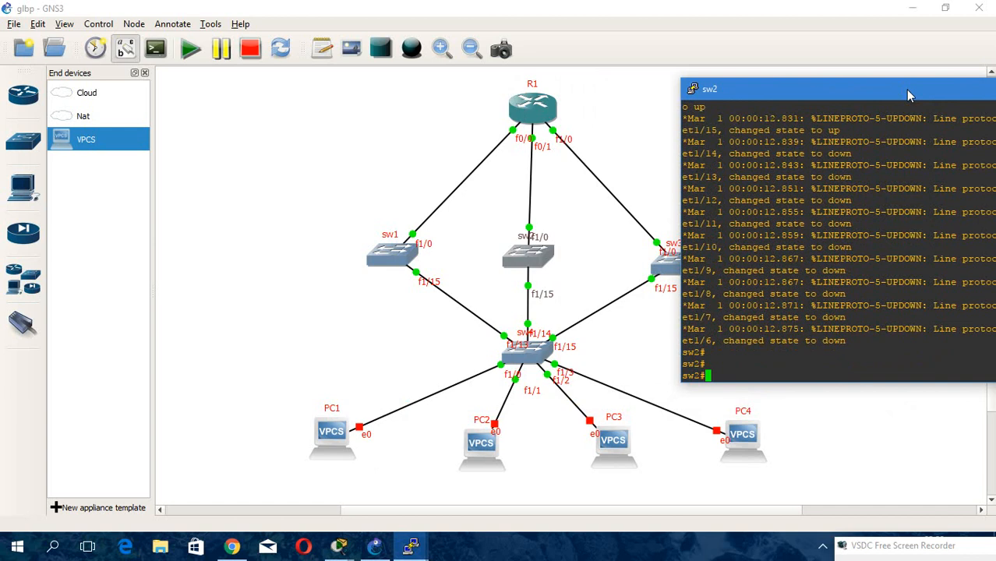
pyautogui.write('conf t')
pyautogui.press('Return')
pyautogui.write('inter')
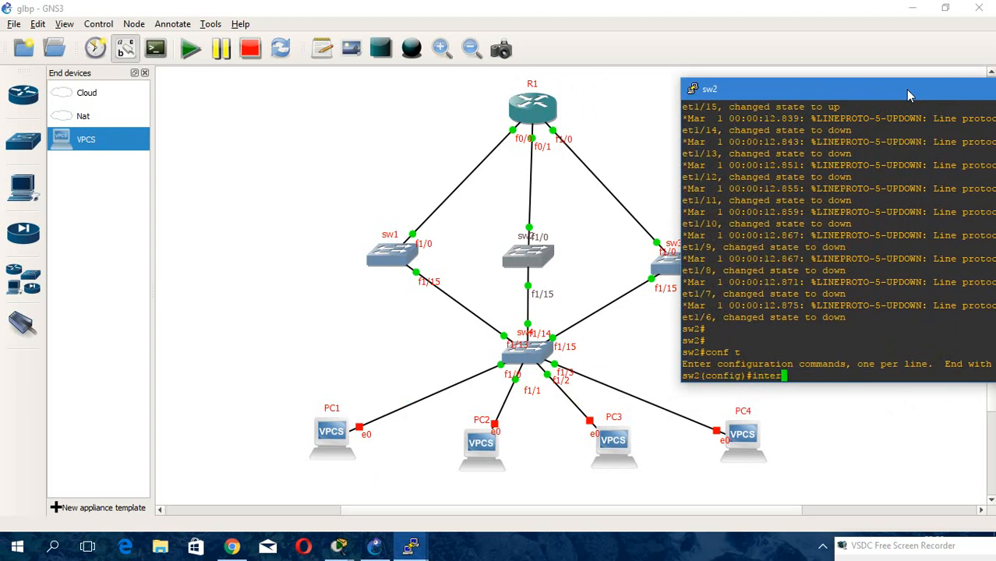
pyautogui.press('Tab')
pyautogui.write('fa')
pyautogui.write('1/0')
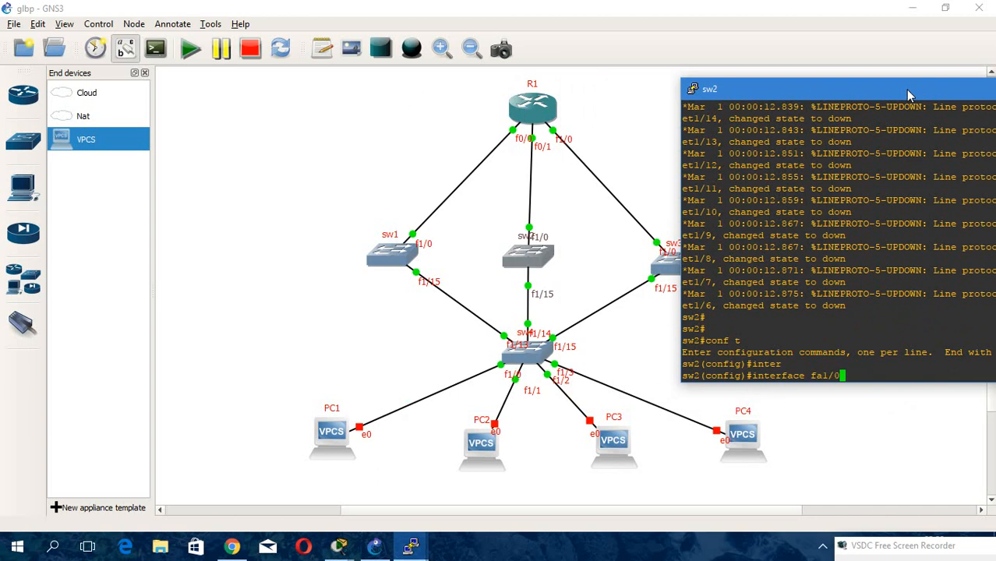
pyautogui.press('Return')
# Convert sw2's fa1/0 into a routed port by disabling switchport.
pyautogui.write('no sw')
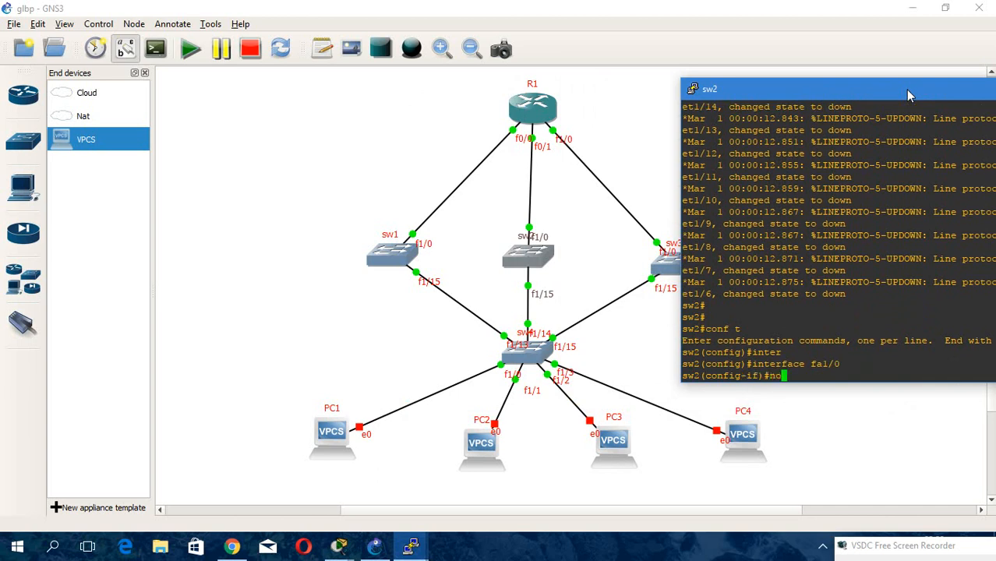
pyautogui.press('Tab')
pyautogui.press('Return')
# Try to assign IP address 2.2.2.1 with mask 255.255.255.0 to fa1/0 using the abbreviated command.
pyautogui.write('ip ad ')
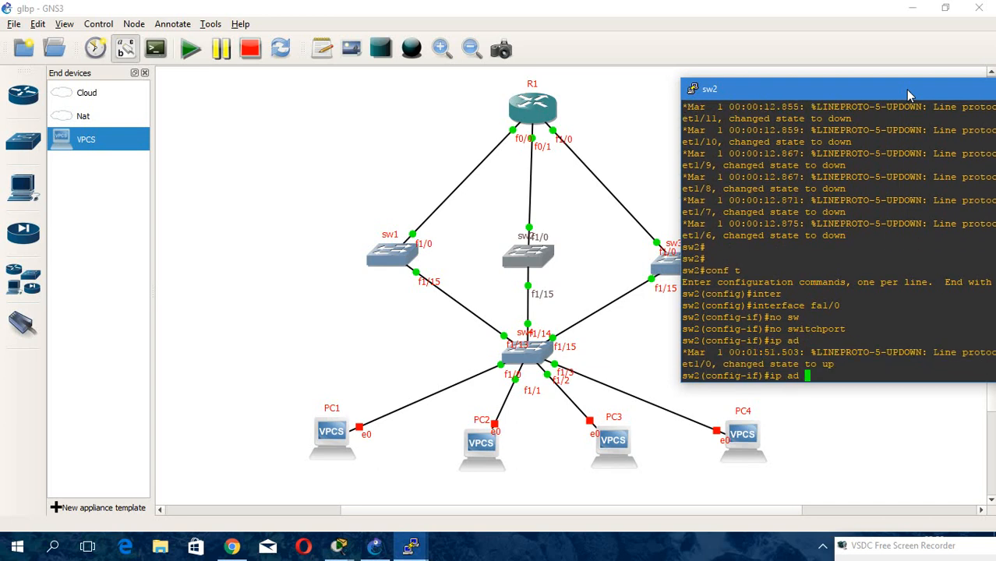
pyautogui.write('2.2.2.1 255.255.255.0')
pyautogui.press('Return')
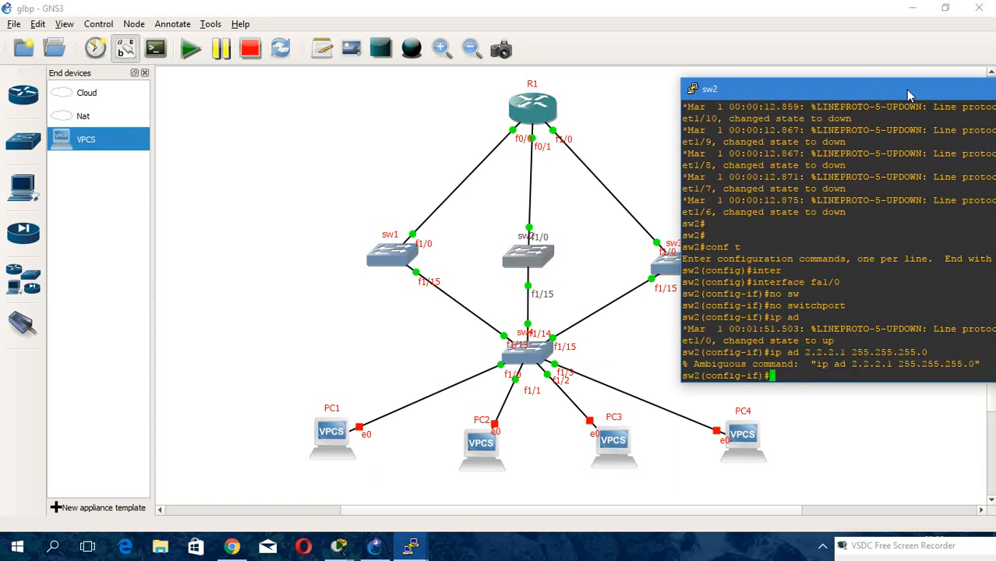
pyautogui.press('Up')
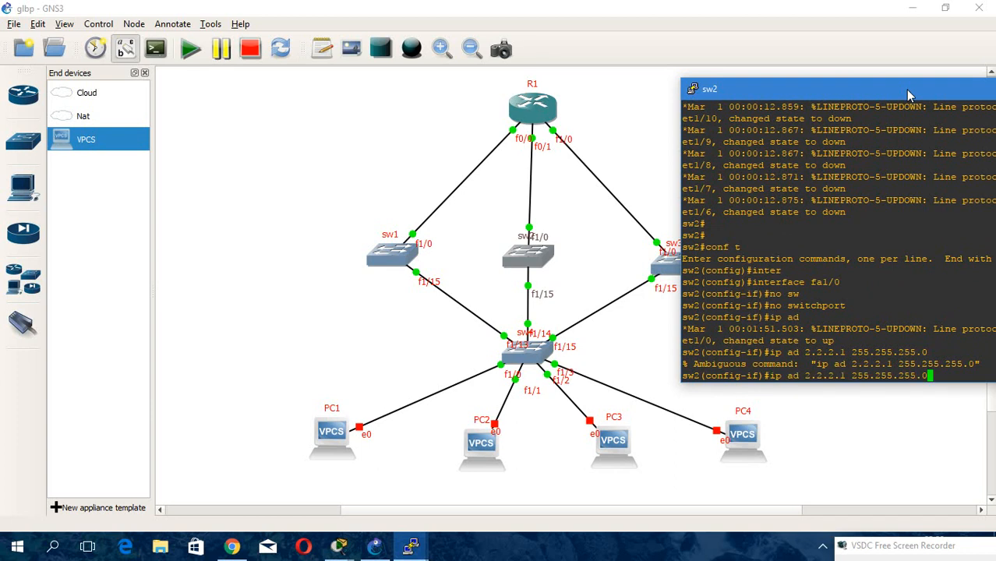
pyautogui.write('?')
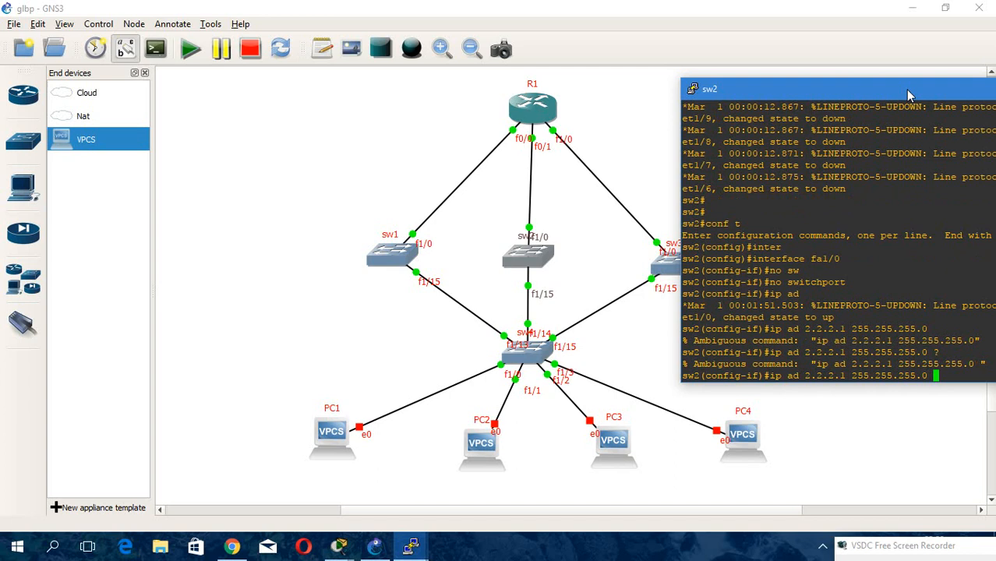
# Assign IP address 2.2.2.1 255.255.255.0 to sw2's fa1/0 and bring the interface up with no shutdown.
pyautogui.press('BackSpace')
pyautogui.press('BackSpace')
pyautogui.press('BackSpace')
pyautogui.press('BackSpace')
pyautogui.press('BackSpace')
pyautogui.press('BackSpace')
pyautogui.press('BackSpace')
pyautogui.press('BackSpace')
pyautogui.press('BackSpace')
pyautogui.press('BackSpace')
pyautogui.press('BackSpace')
pyautogui.press('BackSpace')
pyautogui.press('BackSpace')
pyautogui.press('BackSpace')
pyautogui.press('BackSpace')
pyautogui.press('BackSpace')
pyautogui.press('BackSpace')
pyautogui.press('BackSpace')
pyautogui.press('BackSpace')
pyautogui.press('BackSpace')
pyautogui.press('BackSpace')
pyautogui.press('BackSpace')
pyautogui.press('BackSpace')
pyautogui.write('d 2.2')
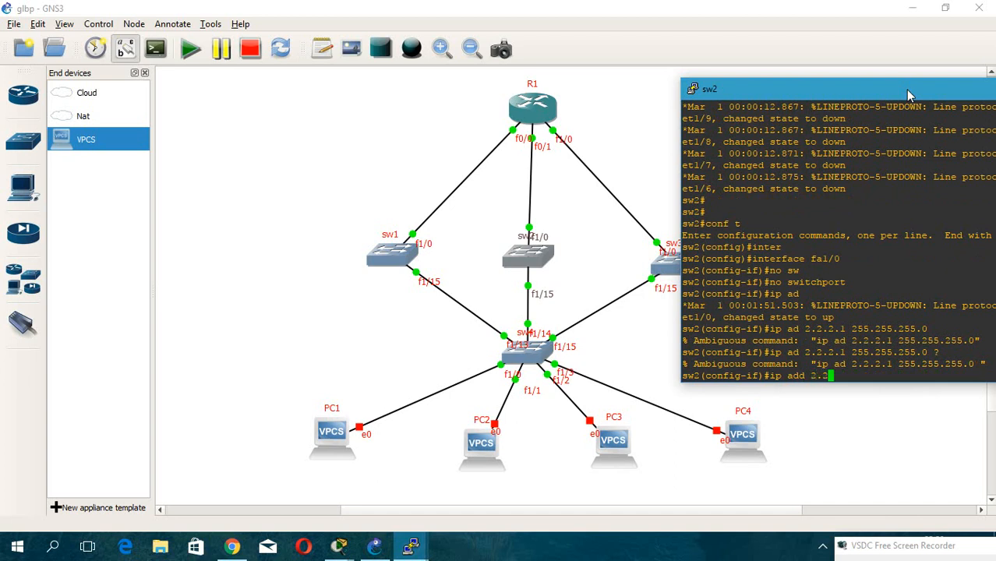
pyautogui.write('.2.1 255.255.255.0')
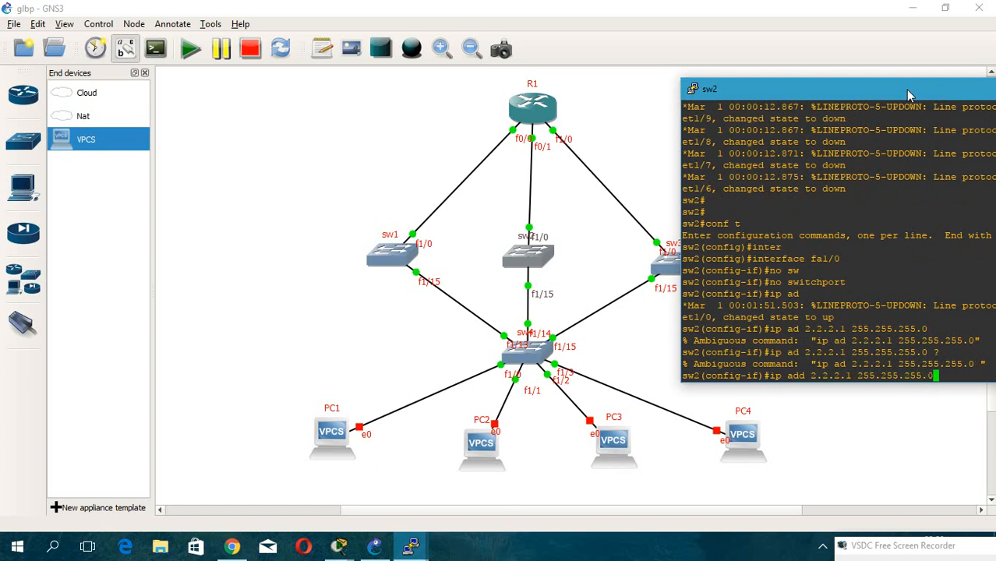
pyautogui.press('Return')
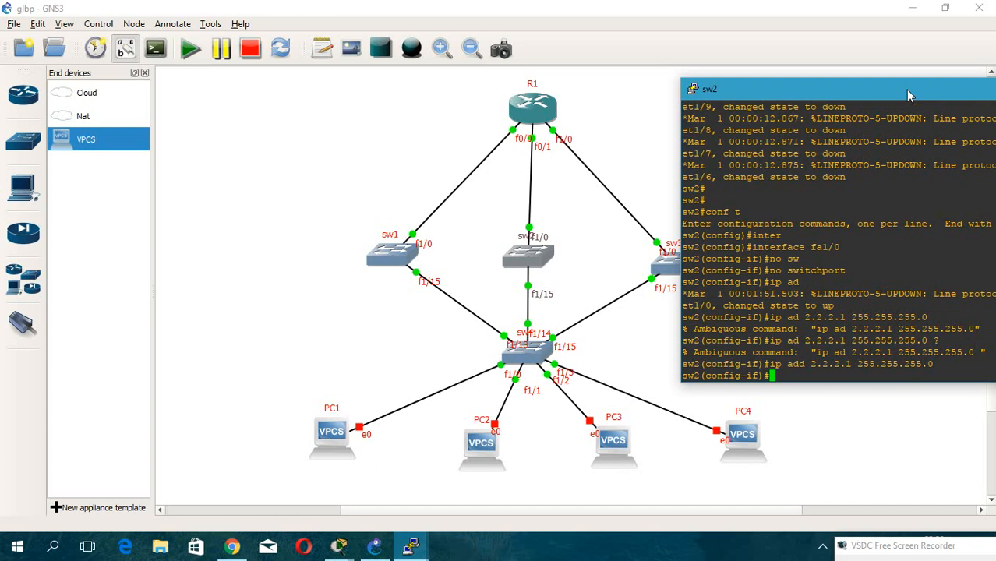
pyautogui.write('no sh')
pyautogui.press('Tab')
pyautogui.press('Return')
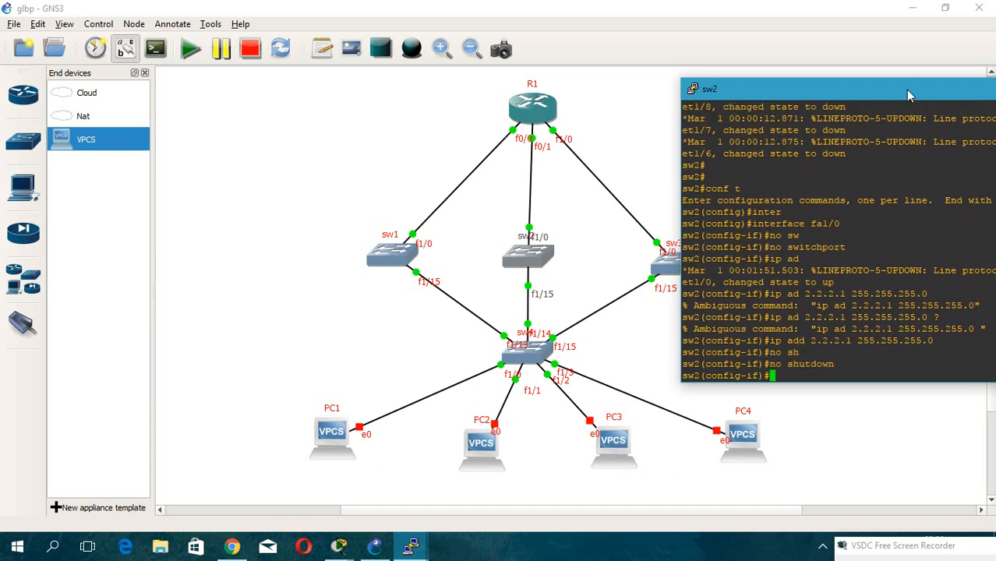
# Select sw2's interface fa1/15 and set it to switchport mode trunk.
pyautogui.press('Up')
pyautogui.press('Up')
pyautogui.press('Up')
pyautogui.press('Up')
pyautogui.press('Up')
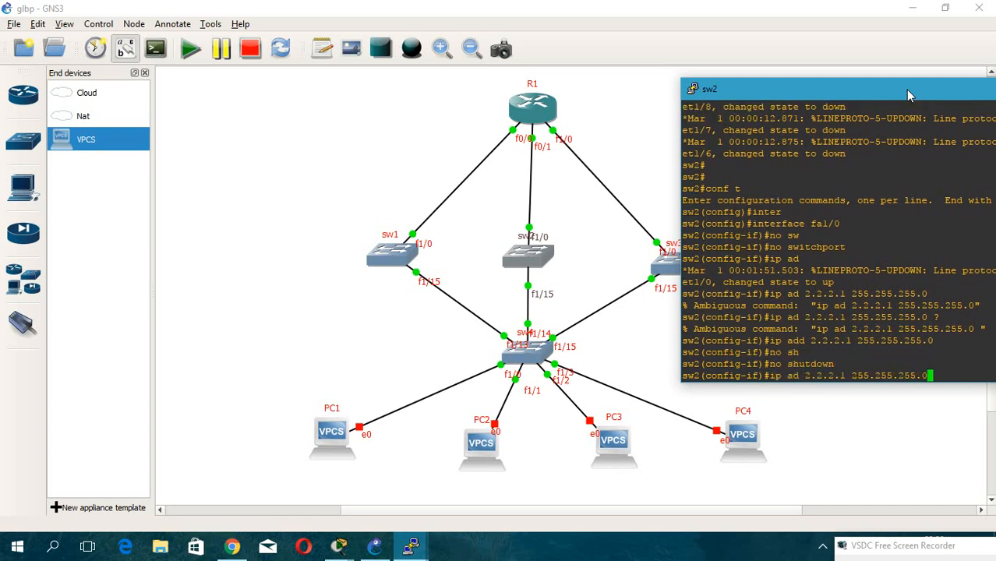
pyautogui.press('Up')
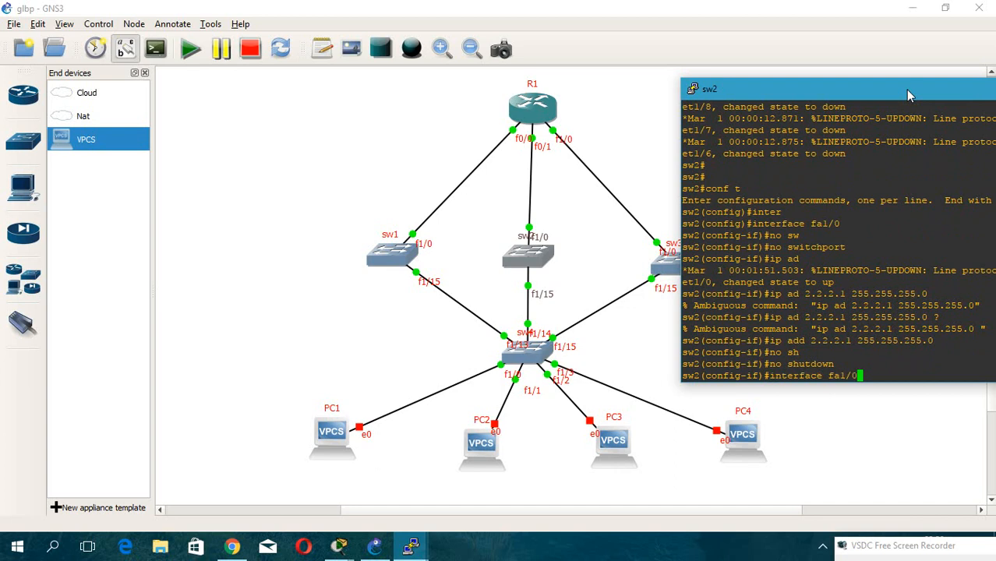
pyautogui.press('BackSpace')
pyautogui.write('15')
pyautogui.press('Return')
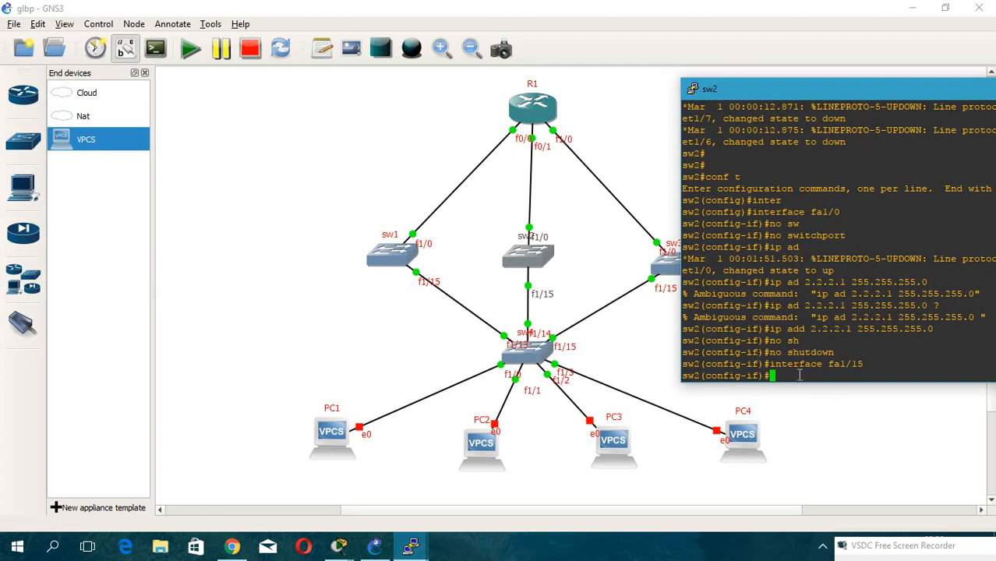
pyautogui.write('sw')
pyautogui.press('Tab')
pyautogui.write('mo')
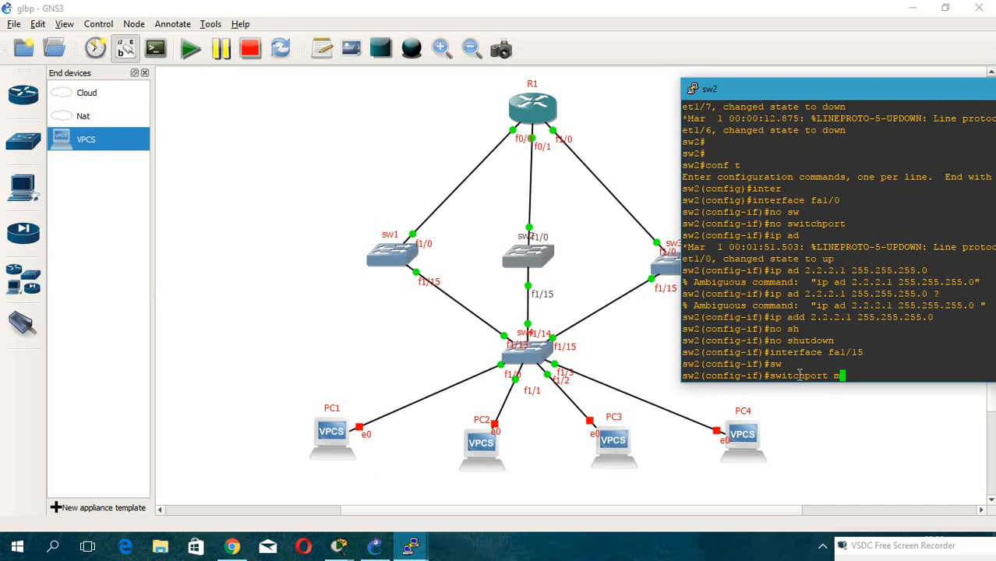
pyautogui.press('Tab')
pyautogui.write('tr')
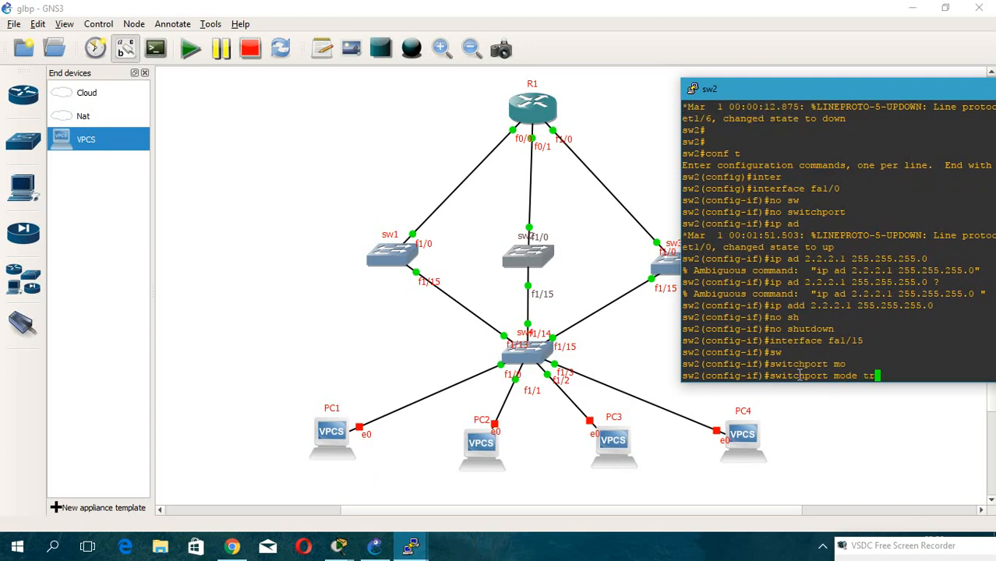
pyautogui.press('Tab')
pyautogui.press('Return')
# Set the trunk encapsulation on sw2's fa1/15 to dot1q.
pyautogui.write('sw2(config-if)#sw')
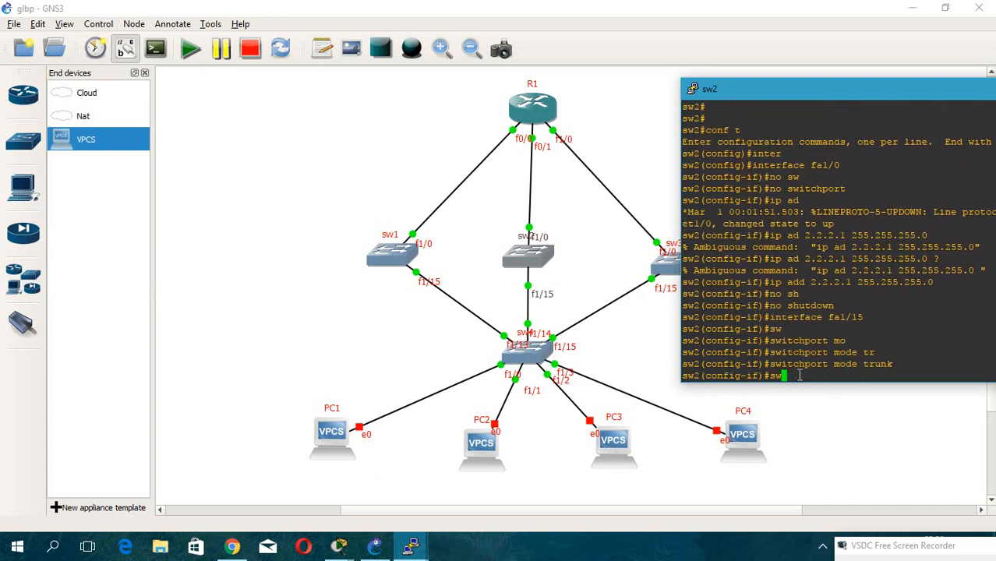
pyautogui.press('Tab')
pyautogui.write('tr')
pyautogui.press('Tab')
pyautogui.write('en')
pyautogui.press('Tab')
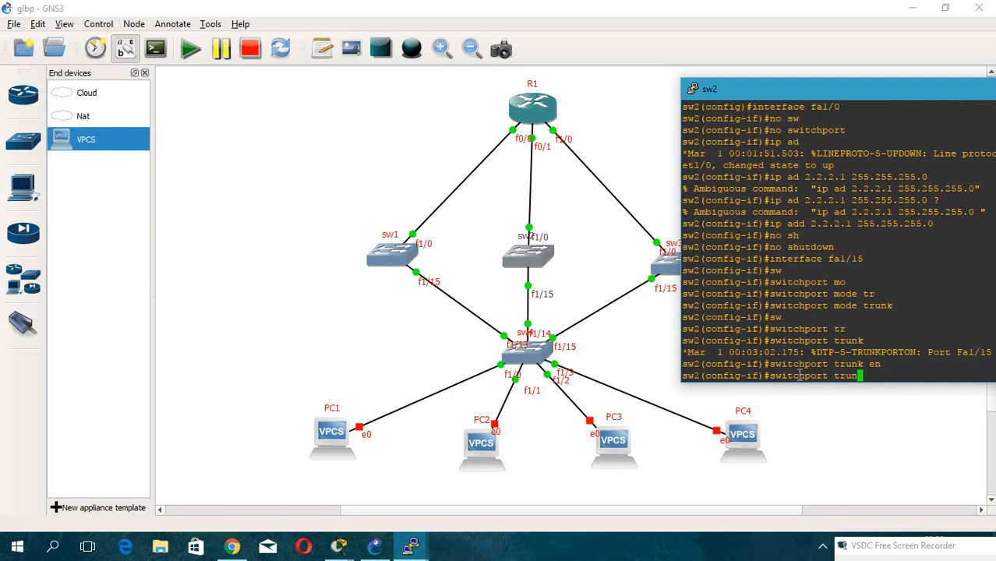
pyautogui.write('do')
pyautogui.press('Tab')
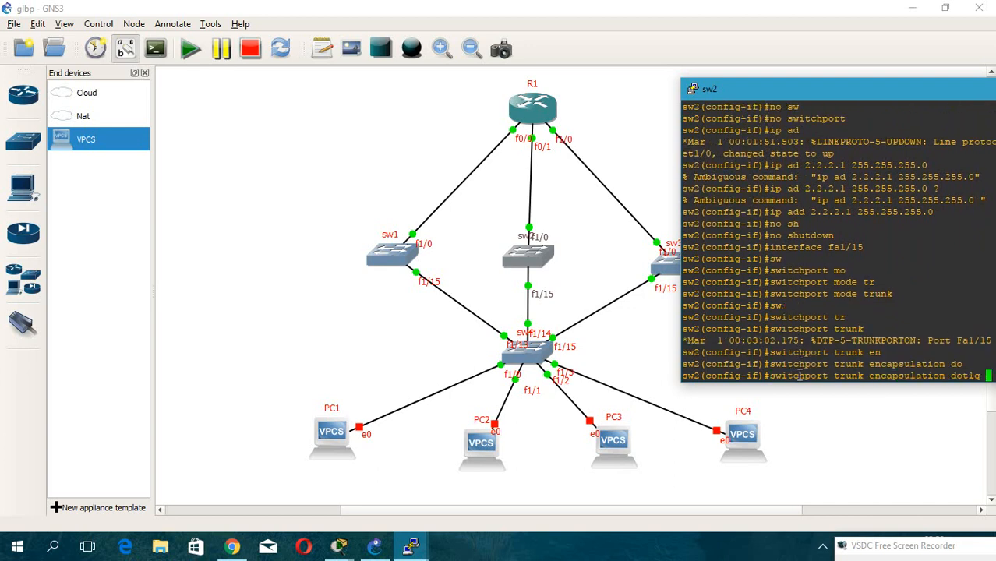
pyautogui.press('Return')
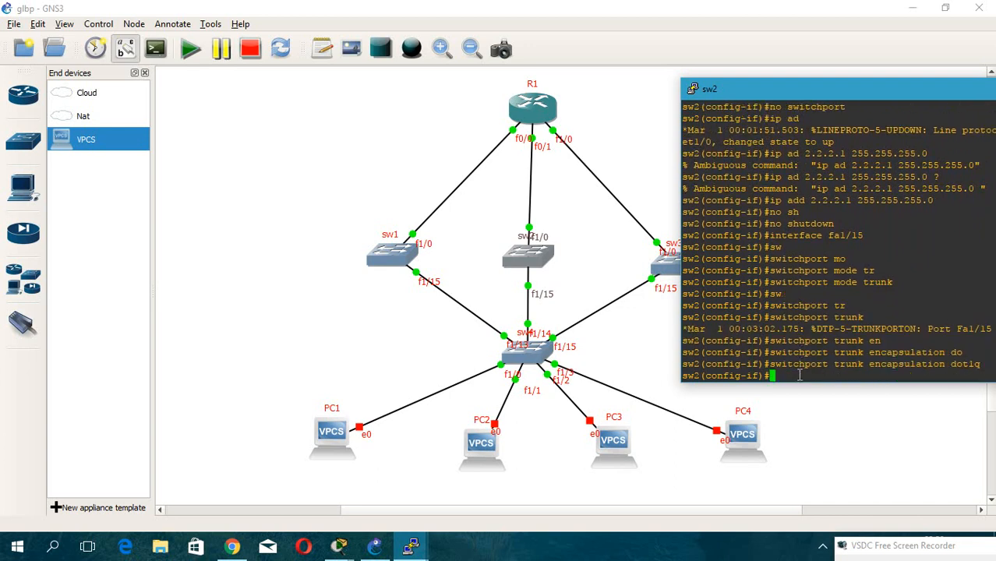
# Leave interface configuration, create VLAN 10 on sw2, apply no shutdown, and exit VLAN configuration.
pyautogui.write('exit')
pyautogui.press('Return')
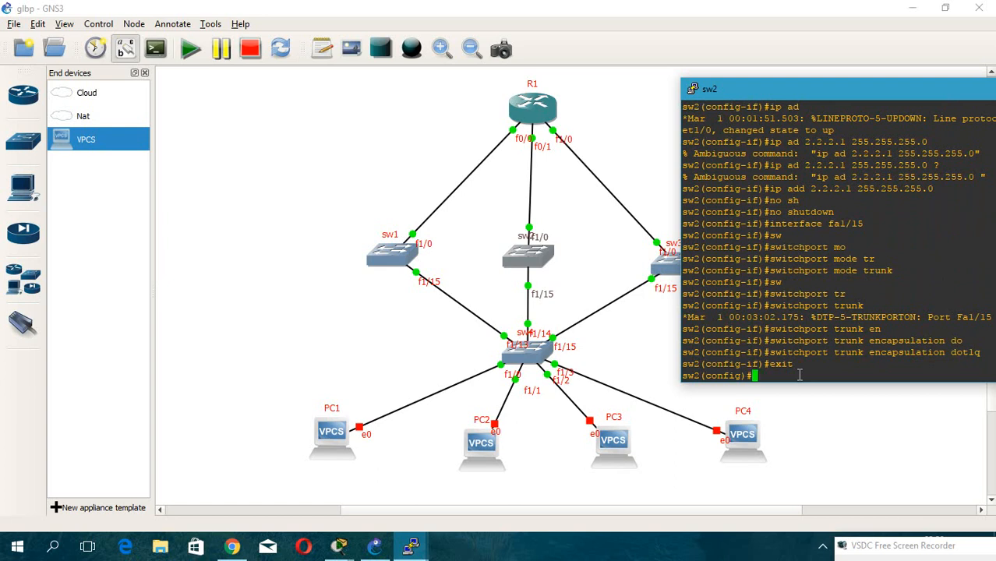
pyautogui.write('vl')
pyautogui.press('Tab')
pyautogui.write('10')
pyautogui.press('Return')
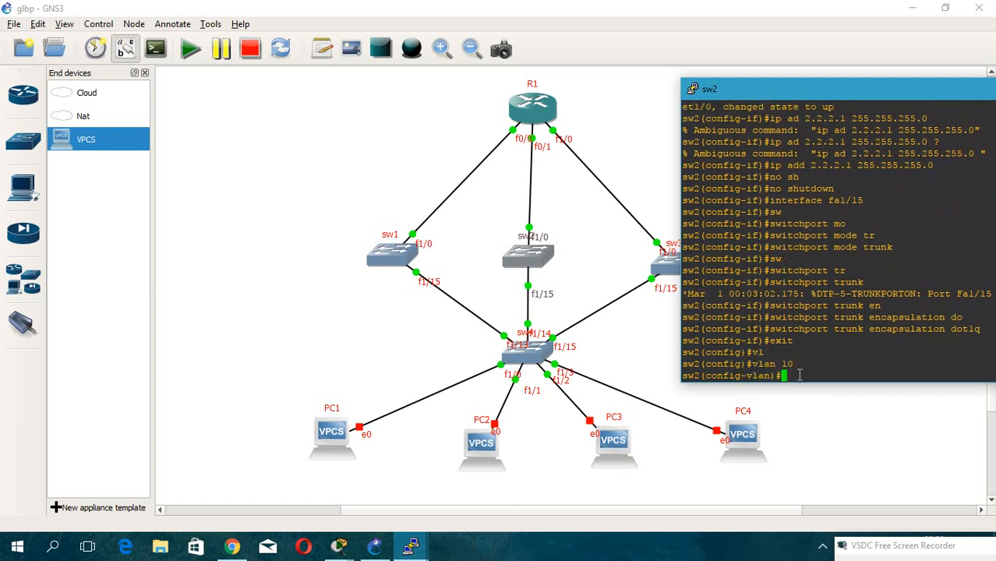
pyautogui.write('exit')
pyautogui.press('BackSpace')
pyautogui.press('BackSpace')
pyautogui.press('BackSpace')
pyautogui.press('BackSpace')
pyautogui.write('no sh')
pyautogui.press('Tab')
pyautogui.press('Return')
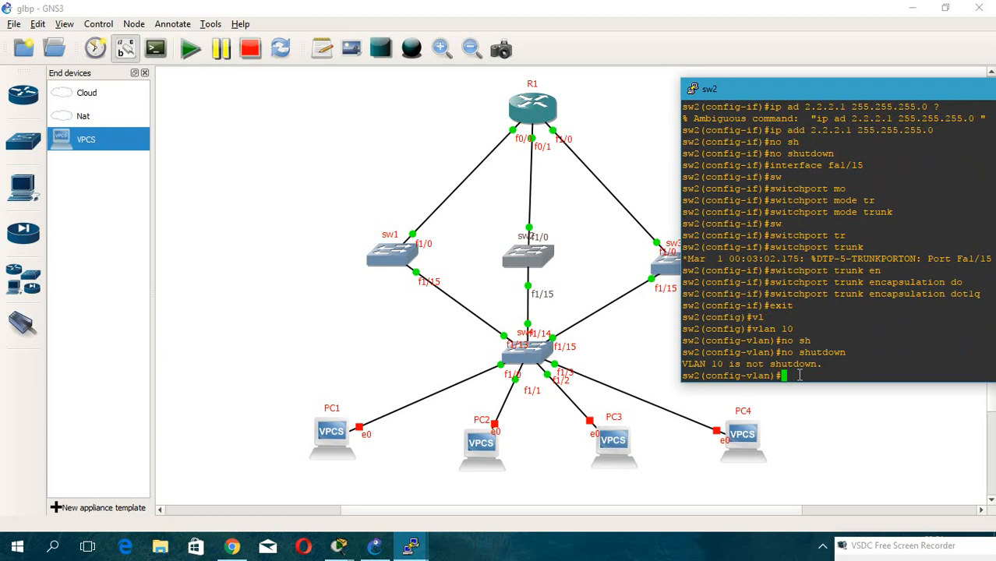
pyautogui.write('exit')
pyautogui.press('Return')
# Enter configuration of sw2's interface vlan 10.
pyautogui.write('exit')
pyautogui.press('Up')
pyautogui.press('Up')
pyautogui.press('Up')
pyautogui.press('Up')
pyautogui.press('Up')
pyautogui.press('Up')
pyautogui.press('Up')
pyautogui.press('Up')
pyautogui.press('Up')
pyautogui.press('Up')
pyautogui.press('Up')
pyautogui.press('Up')
pyautogui.press('Up')
pyautogui.press('Up')
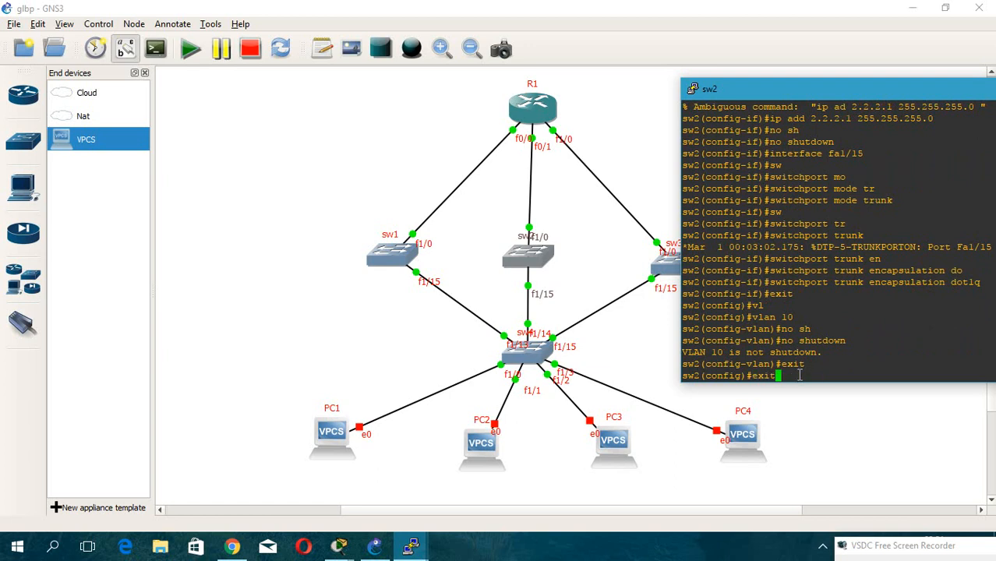
pyautogui.write('fa1/15')
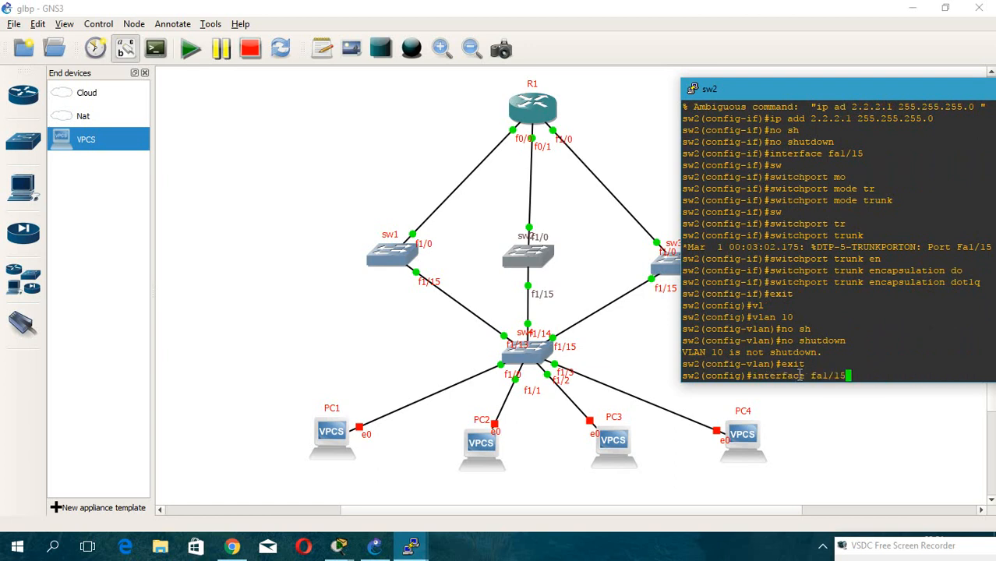
pyautogui.press('BackSpace')
pyautogui.press('BackSpace')
pyautogui.press('BackSpace')
pyautogui.press('BackSpace')
pyautogui.press('BackSpace')
pyautogui.write('vl')
pyautogui.press('Return')
pyautogui.press('Up')
pyautogui.write('an 10')
pyautogui.press('Return')
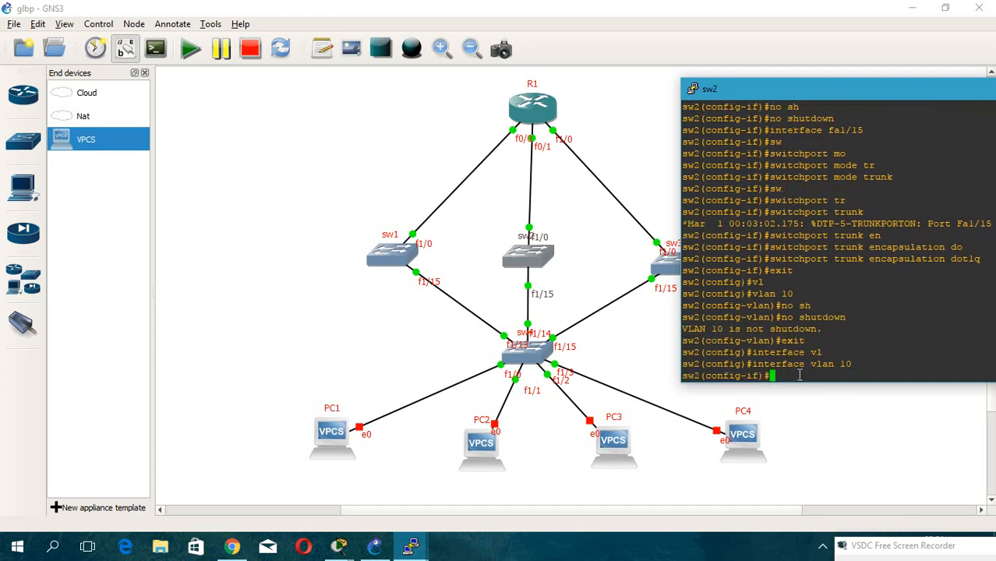
# Assign IP address 192.168.1.11 255.255.255.0 to interface vlan 10 and enable it with no shutdown.
pyautogui.write('ip a')
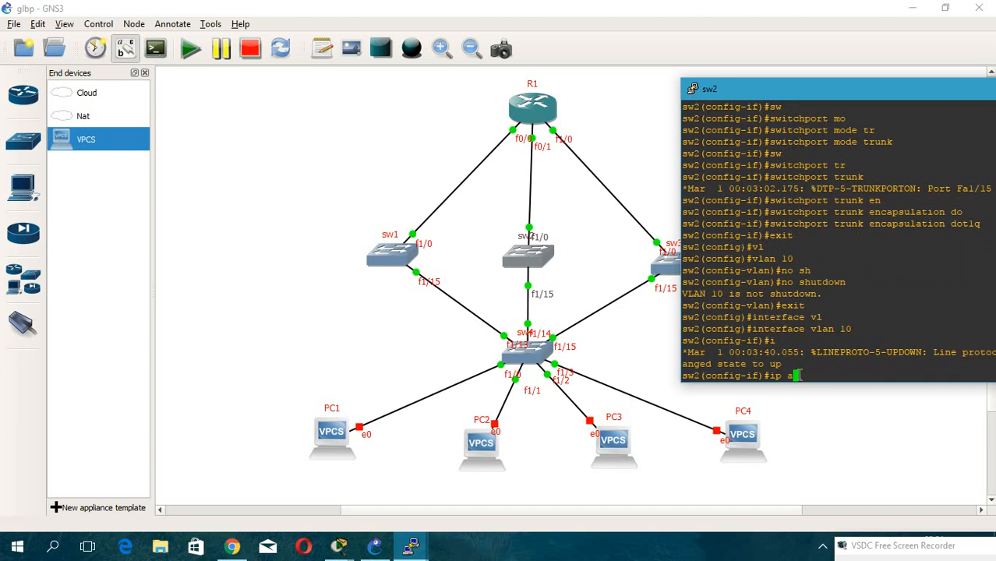
pyautogui.write('dd 192.168.1.11 255.255.255.0')
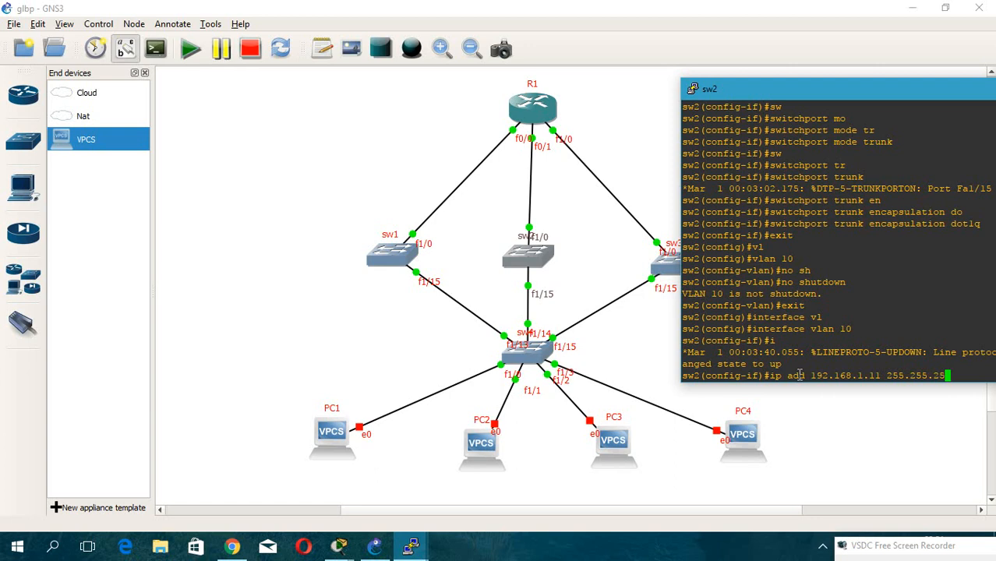
pyautogui.press('Return')
pyautogui.write('no sh')
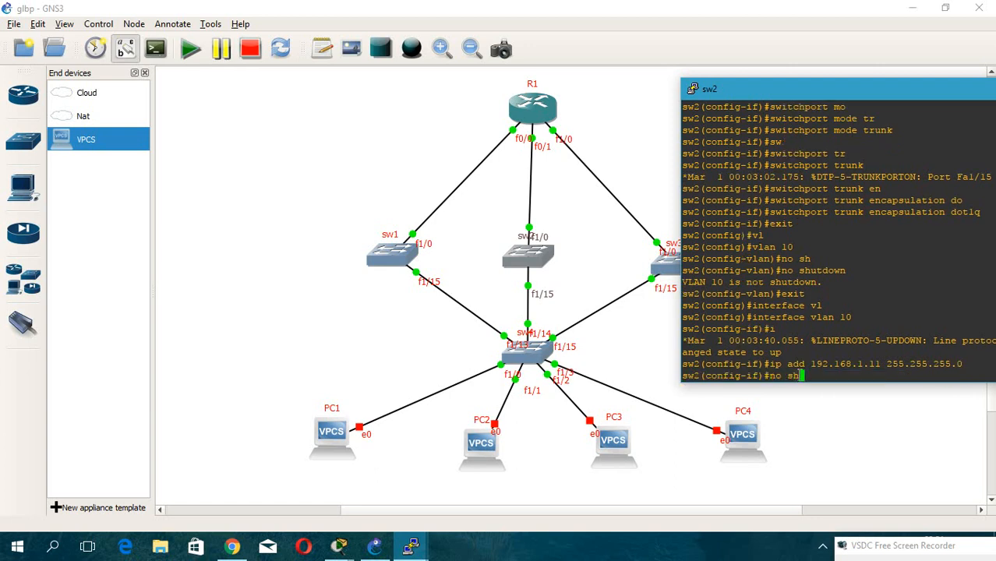
pyautogui.press('Tab')
pyautogui.press('Return')
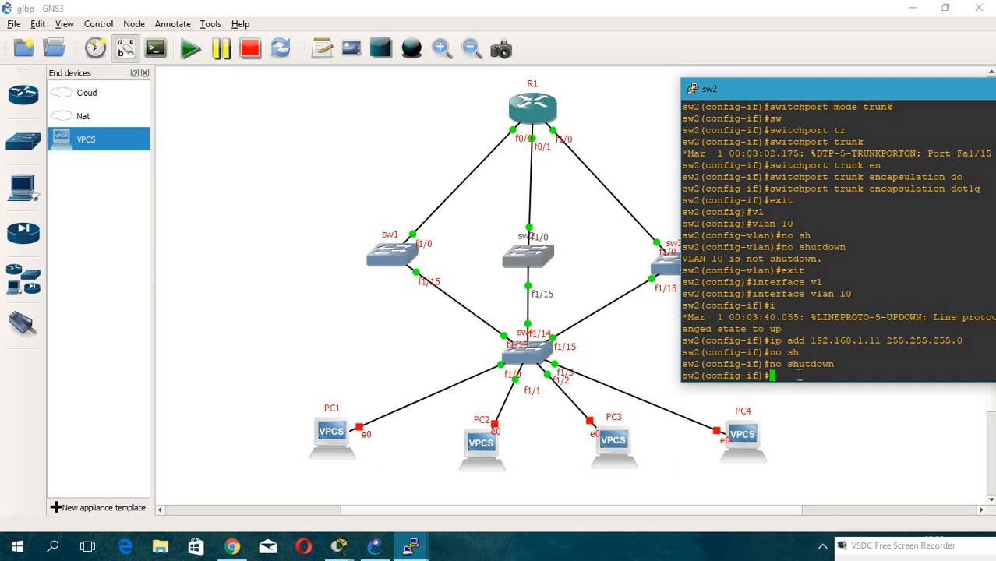
# Set GLBP group 1 priority to 150 on interface vlan 10 and enable GLBP preemption.
pyautogui.write('g')
pyautogui.press('Tab')
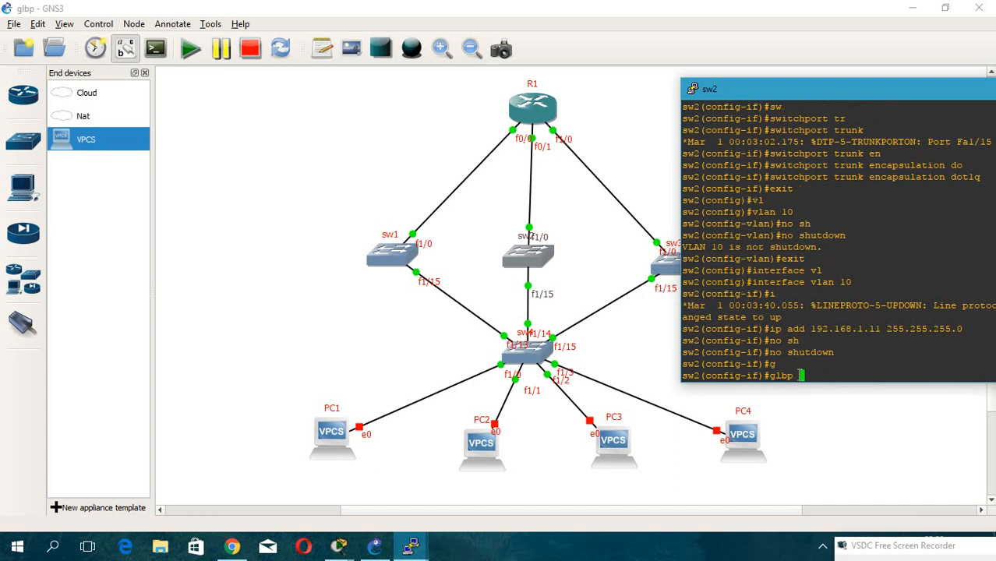
pyautogui.write('1 pri')
pyautogui.press('Tab')
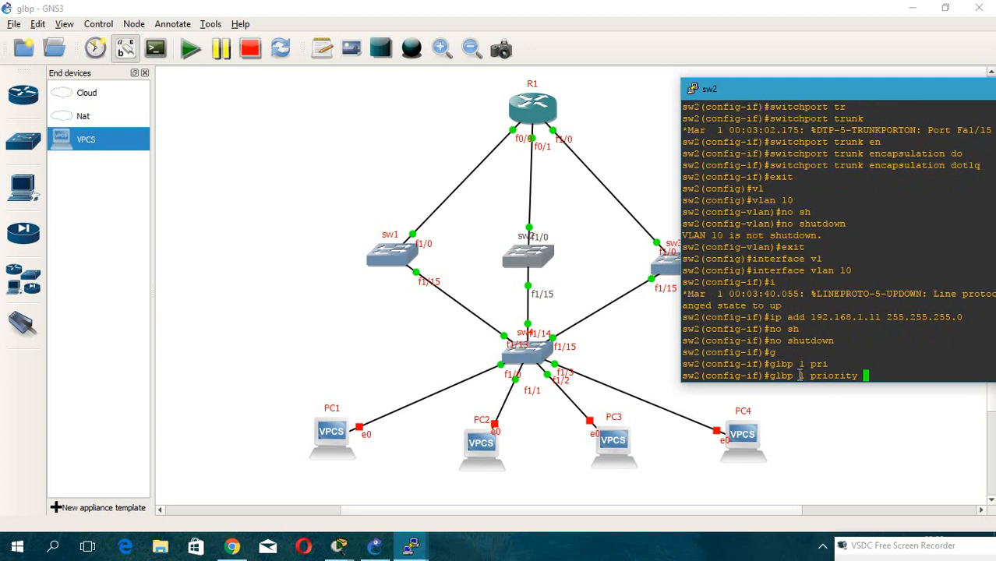
pyautogui.write('150')
pyautogui.press('Return')
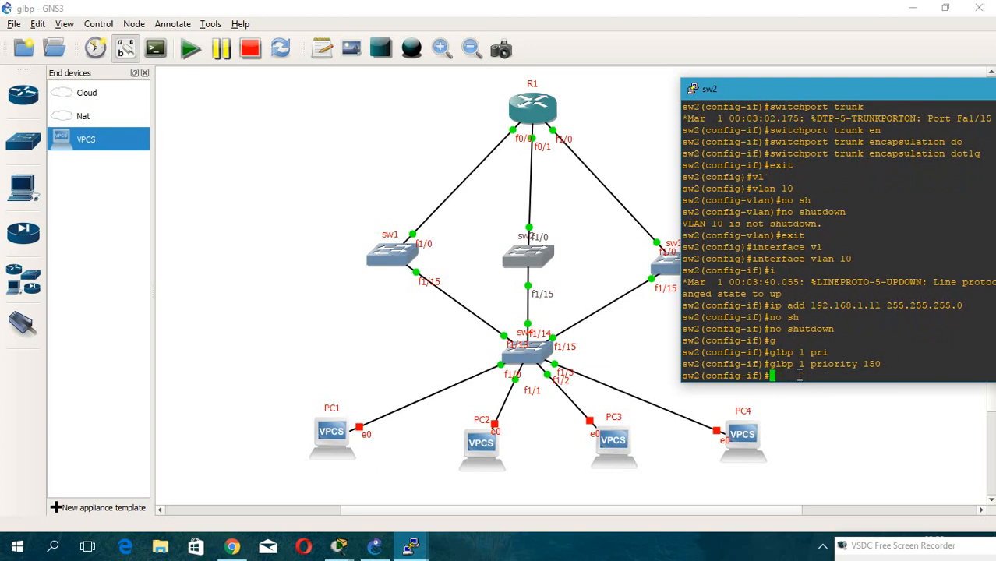
pyautogui.write('gl')
pyautogui.press('Tab')
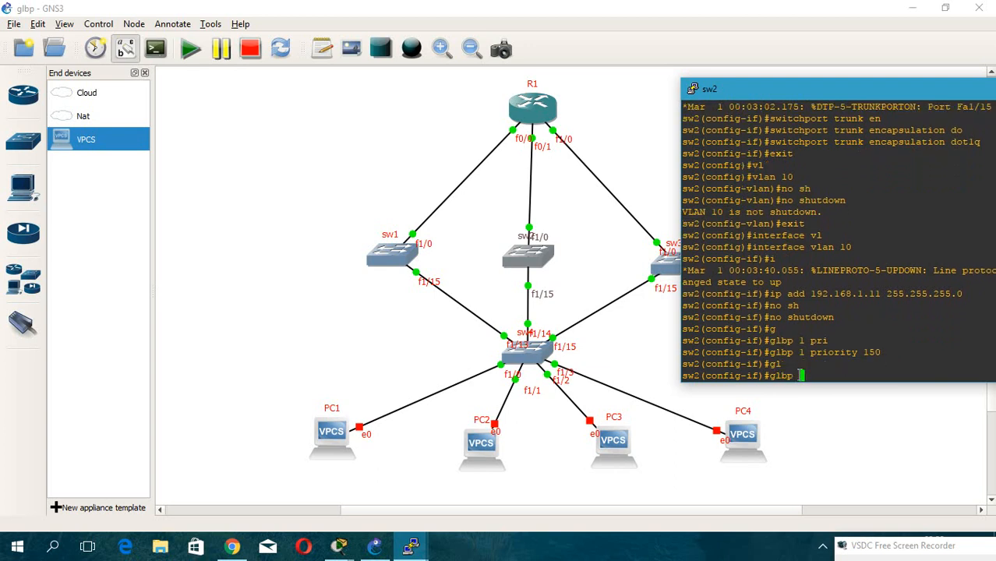
pyautogui.write('1 pre')
pyautogui.press('Tab')
pyautogui.press('Return')
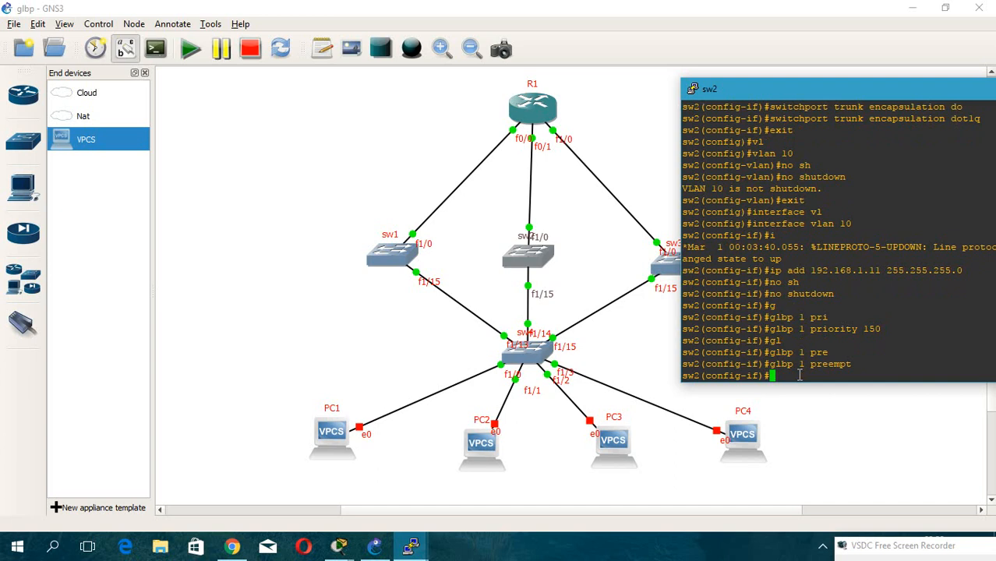
# Set the GLBP group 1 virtual IP address to 192.168.1.1.
pyautogui.write('gl')
pyautogui.press('Tab')
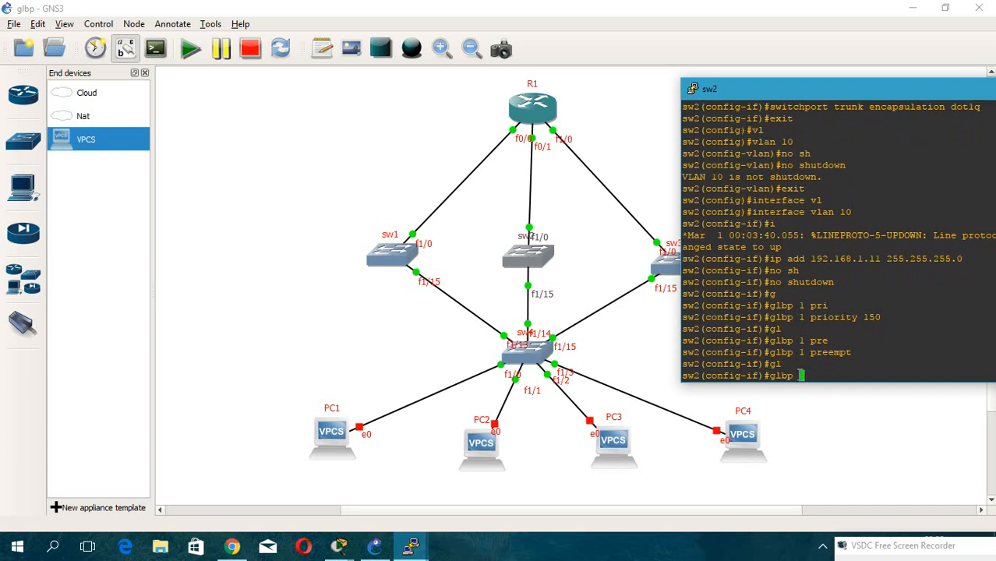
pyautogui.write('1 ip 192.168.1.1')
pyautogui.press('Return')
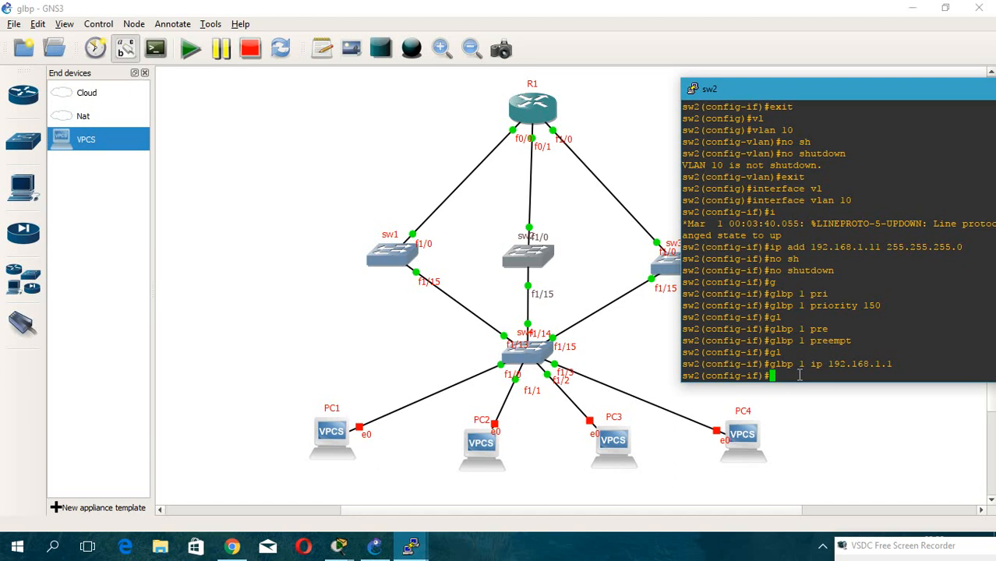
# Leave interface configuration on sw2 and save the running configuration with do wr.
pyautogui.write('exit')
pyautogui.press('Return')
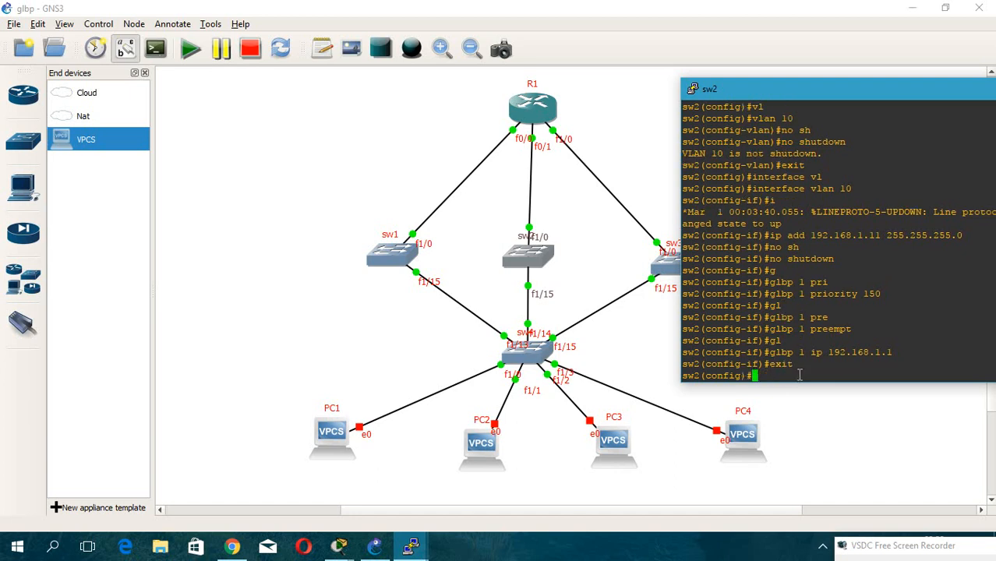
pyautogui.write('do wr')
pyautogui.press('Return')
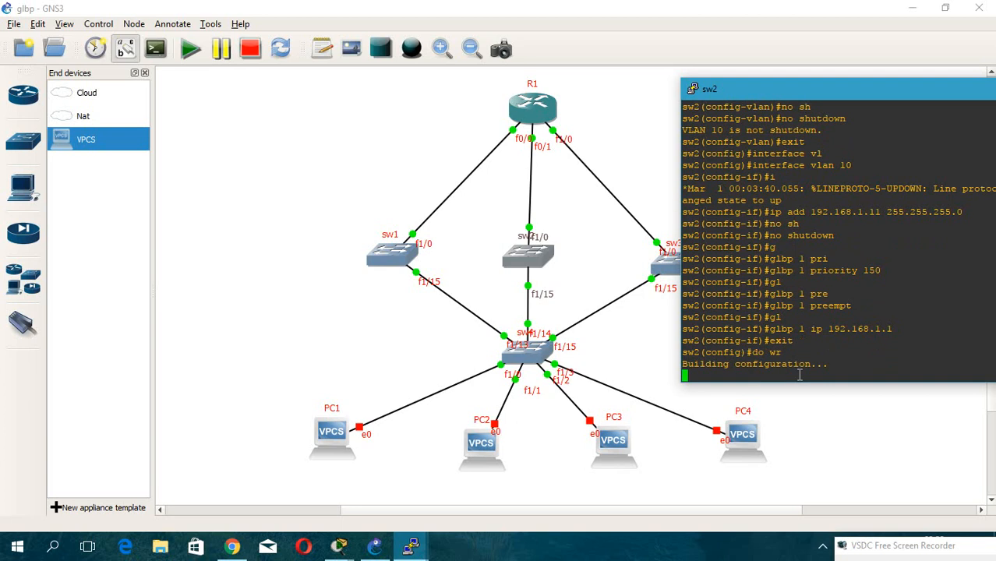
pyautogui.moveTo(845, 98); pyautogui.dragTo(639, 87)
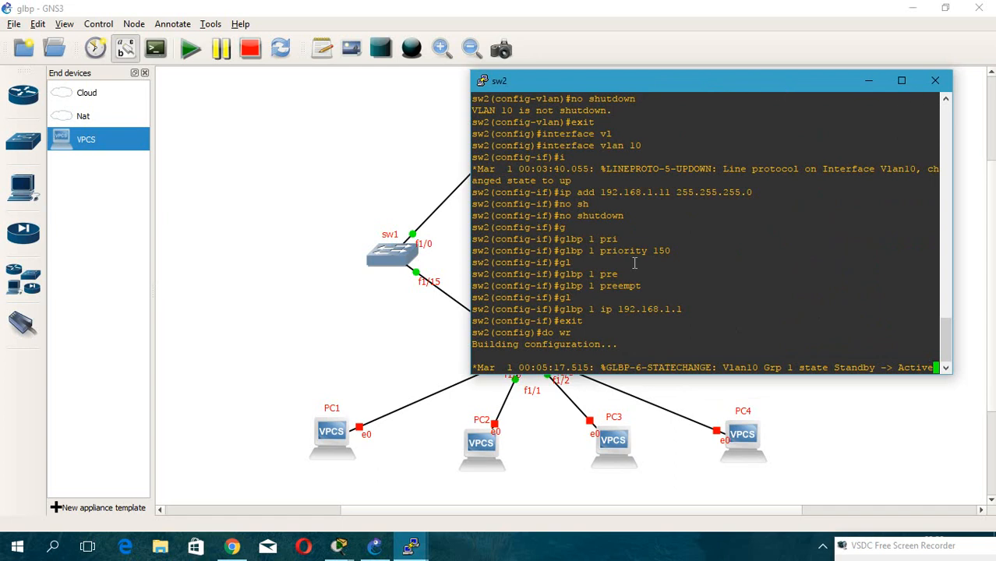
pyautogui.press('Return')
pyautogui.press('Return')
pyautogui.press('Return')
pyautogui.press('Return')
pyautogui.press('Return')
pyautogui.press('Return')
pyautogui.press('Return')
pyautogui.press('Return')
pyautogui.press('Return')
pyautogui.press('Return')
pyautogui.press('Return')
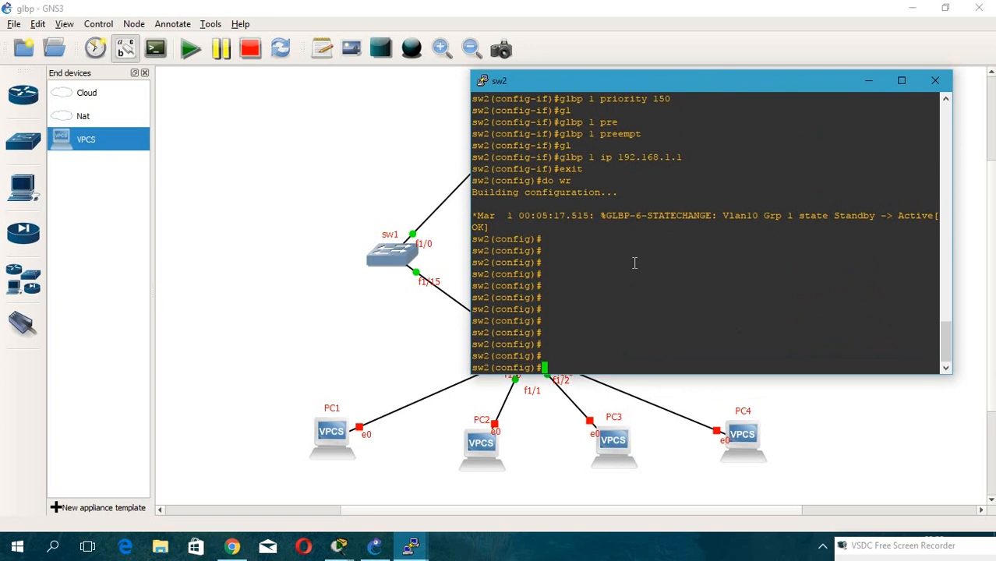
# Return to privileged mode on sw2 and display the VLAN table with show vlan-switch brief.
pyautogui.hotkey('ctrl', 'z')
pyautogui.press('Return')
pyautogui.press('Return')
pyautogui.press('Return')
pyautogui.write('sh ')
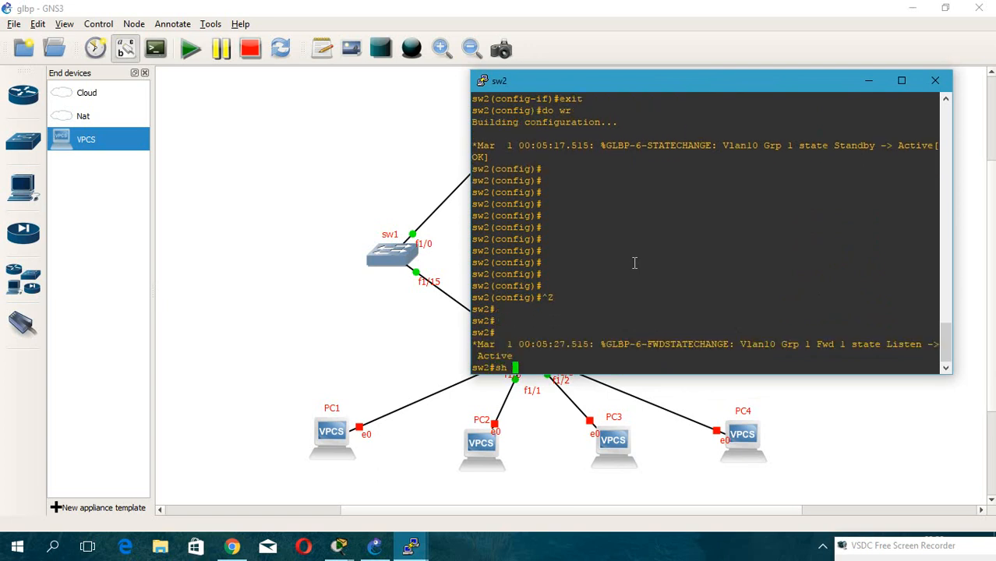
pyautogui.write('vl')
pyautogui.press('Tab')
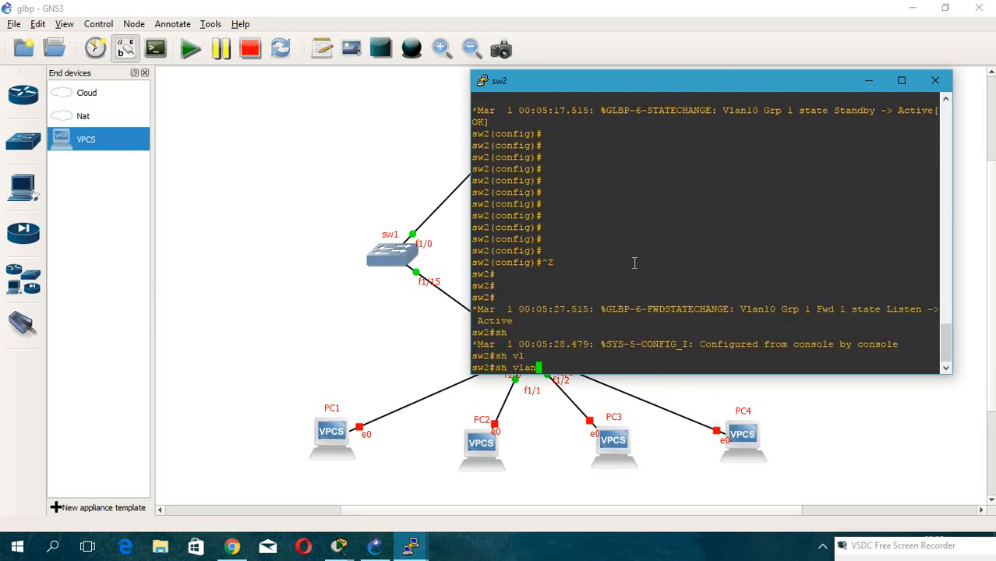
pyautogui.write('?')
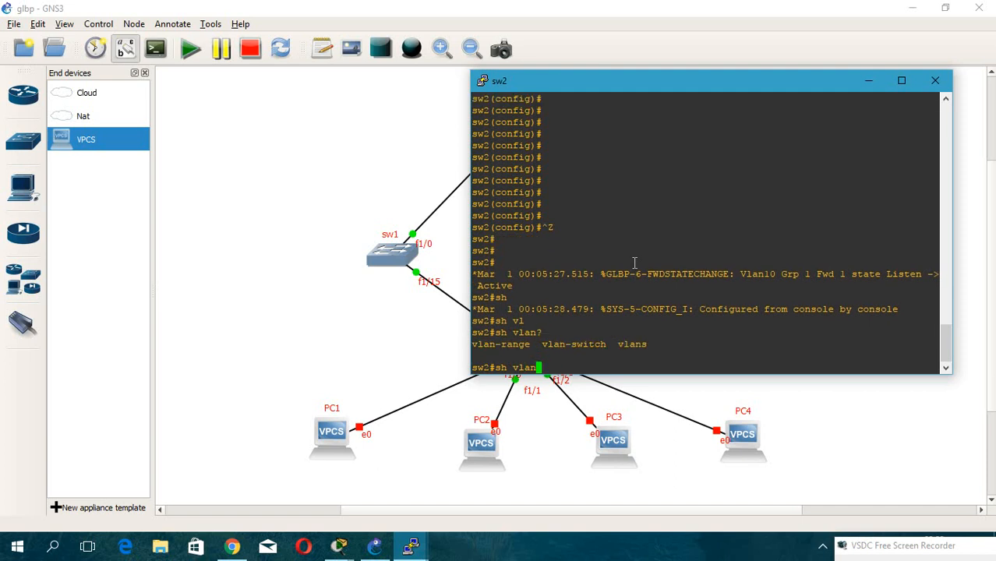
pyautogui.write('-sw')
pyautogui.press('Tab')
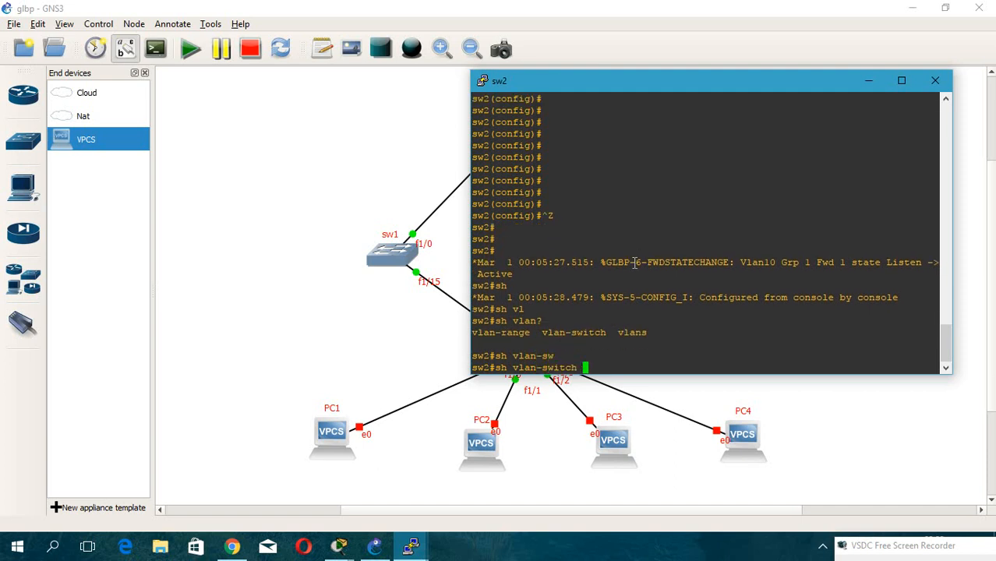
pyautogui.write('?bri')
pyautogui.press('Tab')
pyautogui.press('Return')
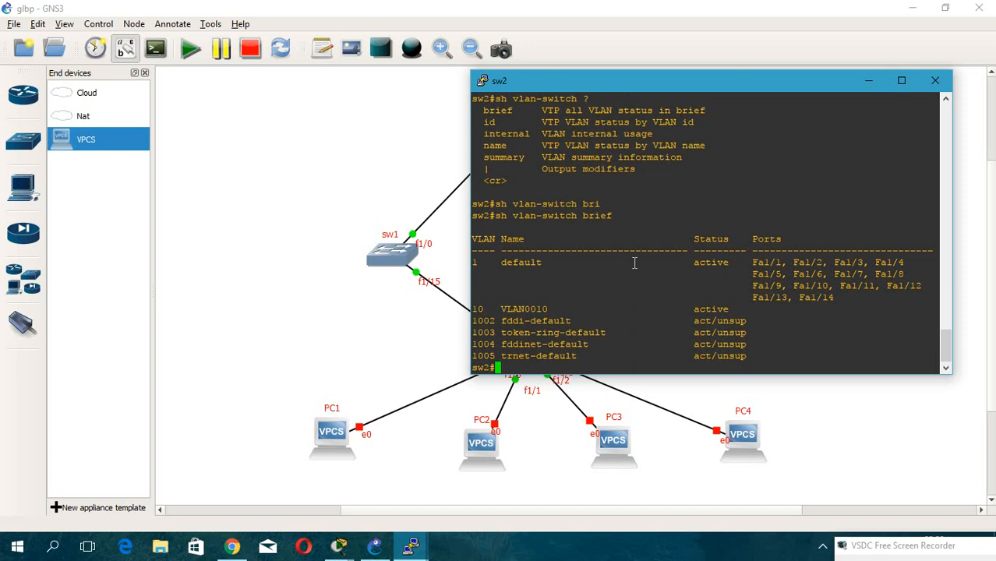
# Display sw2's trunk ports with show interfaces trunk.
pyautogui.moveTo(774, 85); pyautogui.dragTo(667, 72)
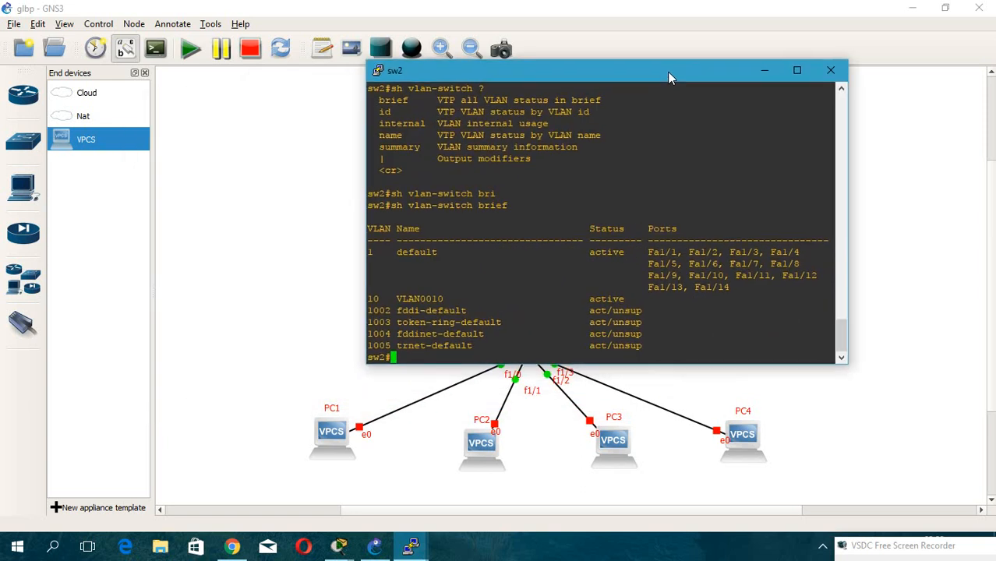
pyautogui.write('sh in')
pyautogui.press('Tab')
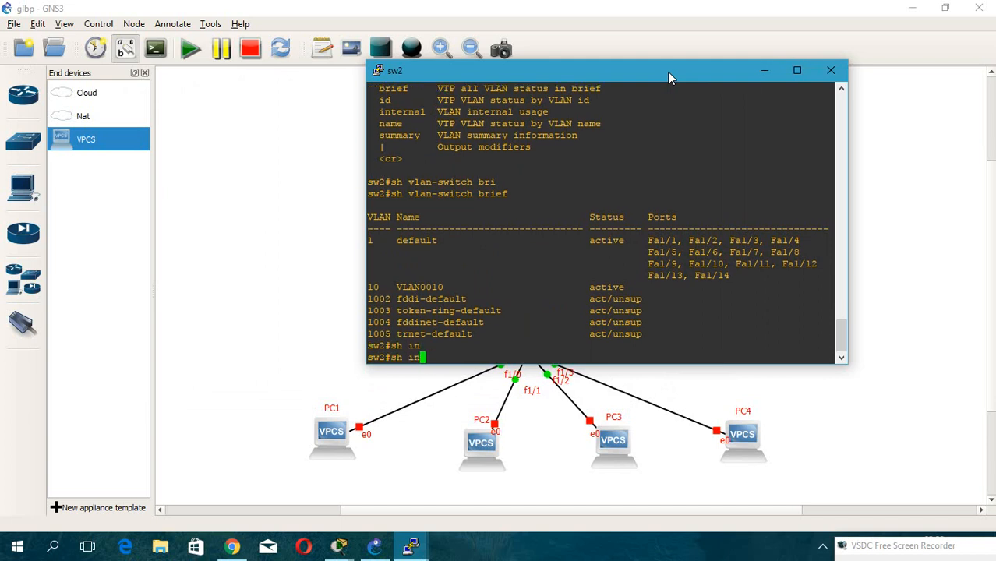
pyautogui.write('ter')
pyautogui.press('Tab')
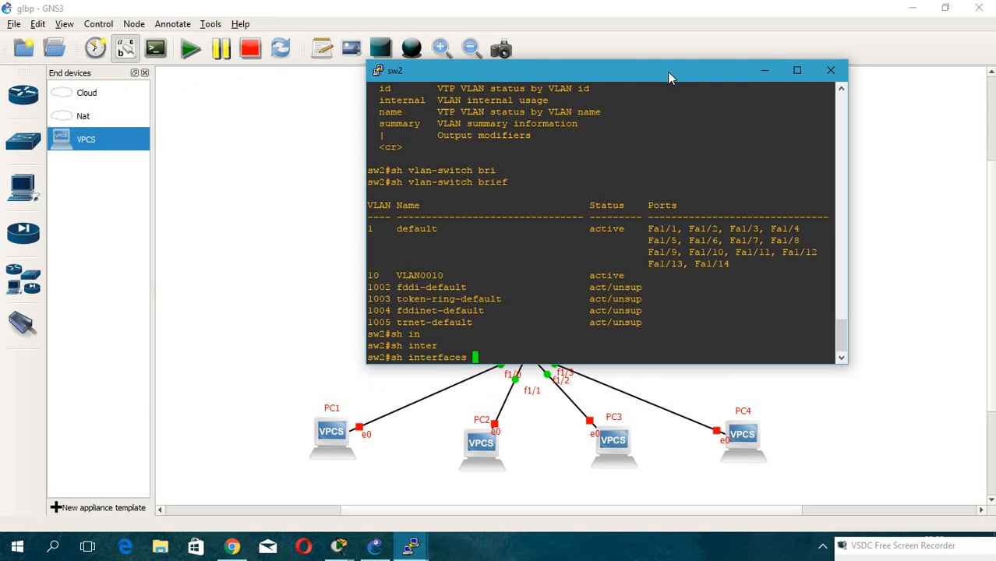
pyautogui.write('tr')
pyautogui.press('Tab')
pyautogui.press('Return')
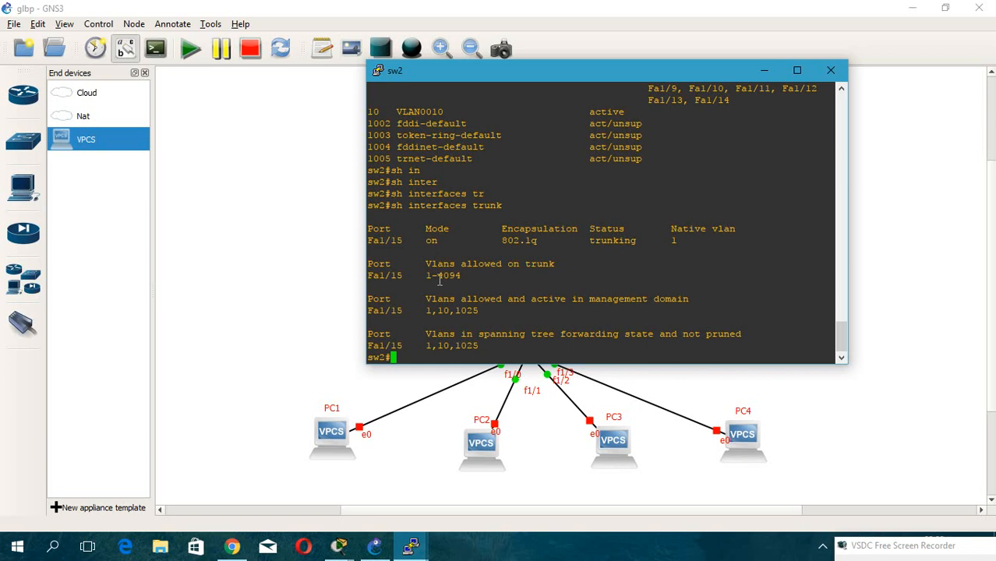
# Close sw2's console, switch to sw1's console and scroll through its earlier configuration commands.
pyautogui.click(818, 80)
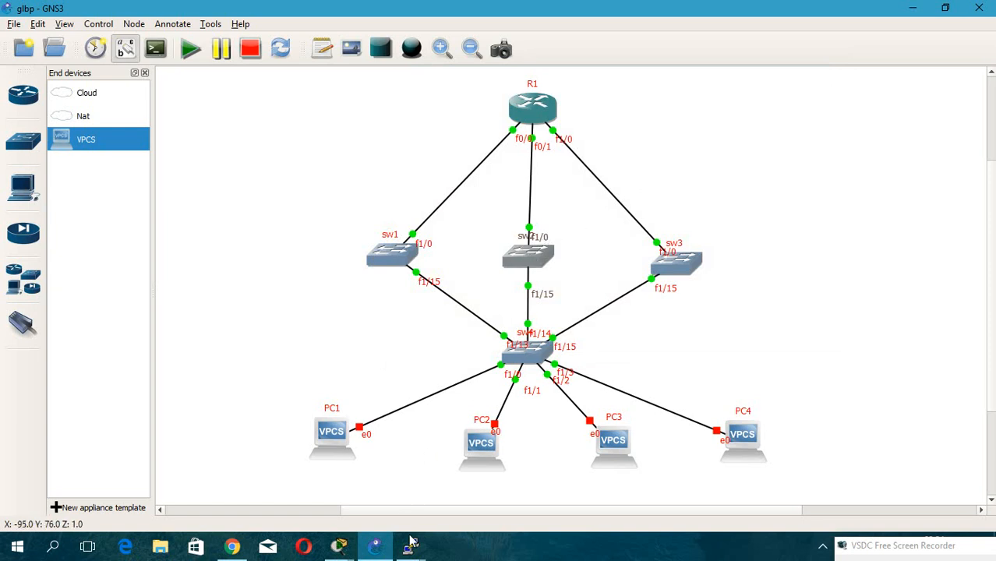
pyautogui.click(410, 546)
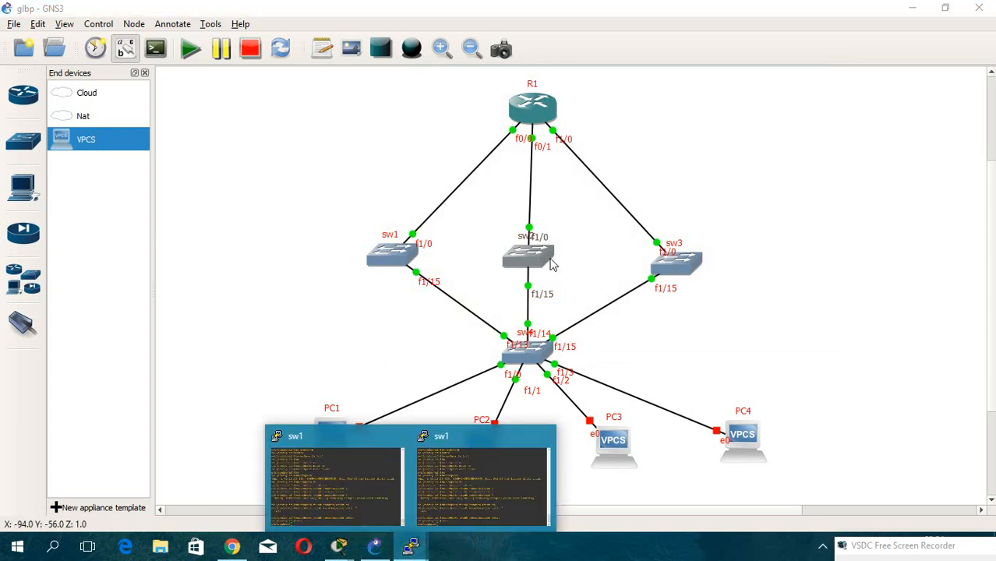
pyautogui.click(546, 437)
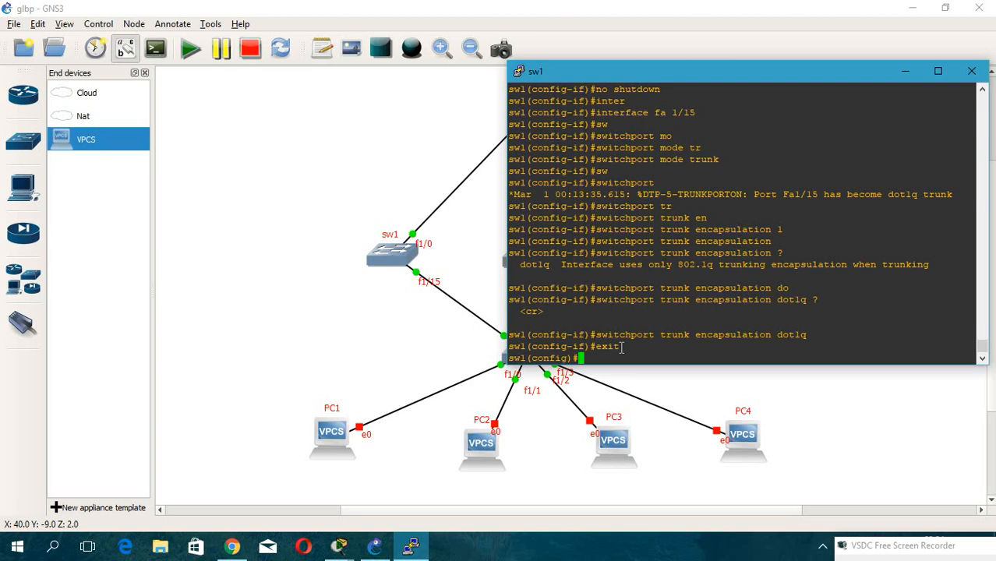
pyautogui.scroll(8, 697, 263)
pyautogui.scroll(-4, 697, 267)
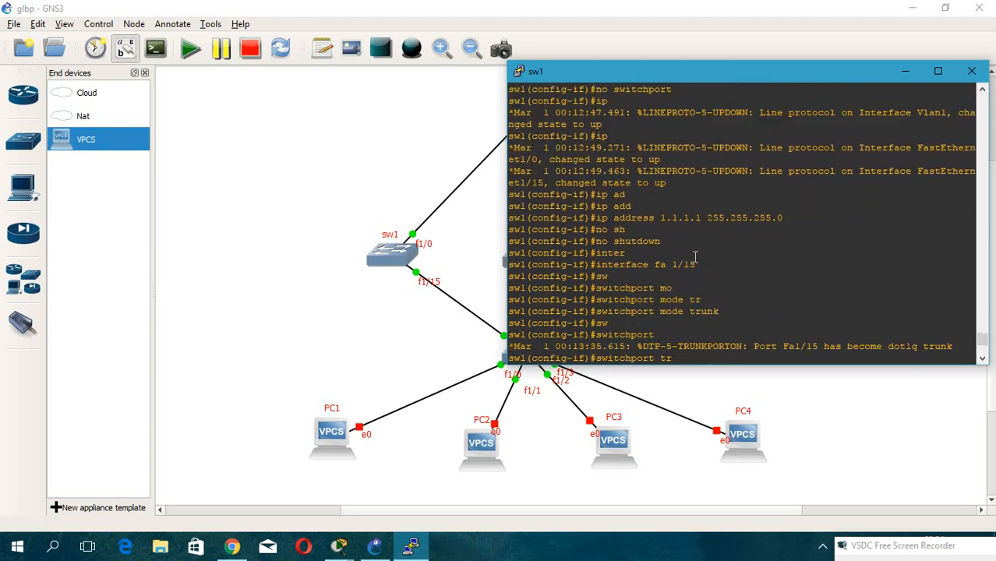
pyautogui.scroll(2, 696, 257)
pyautogui.scroll(-6, 697, 259)
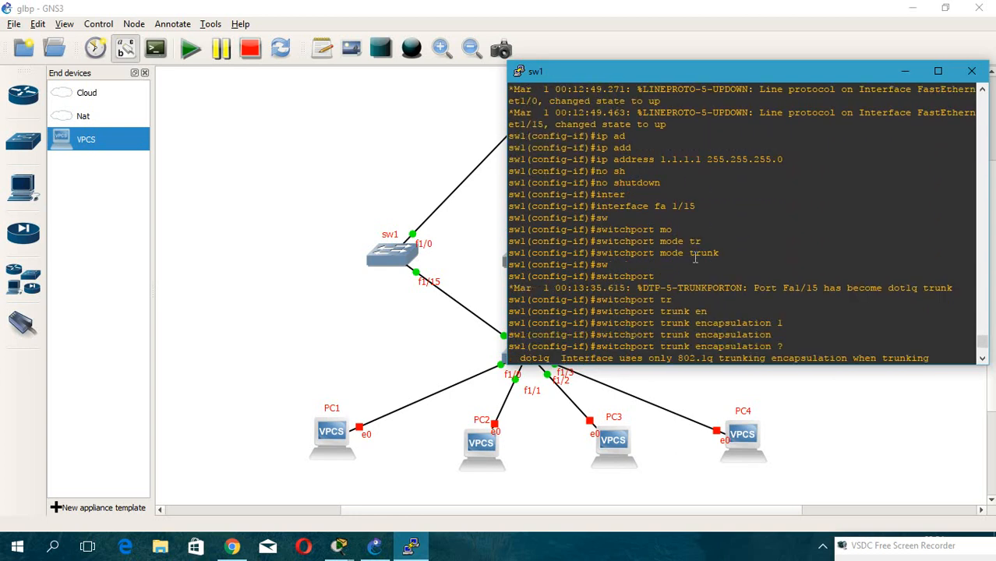
pyautogui.scroll(10, 696, 259)
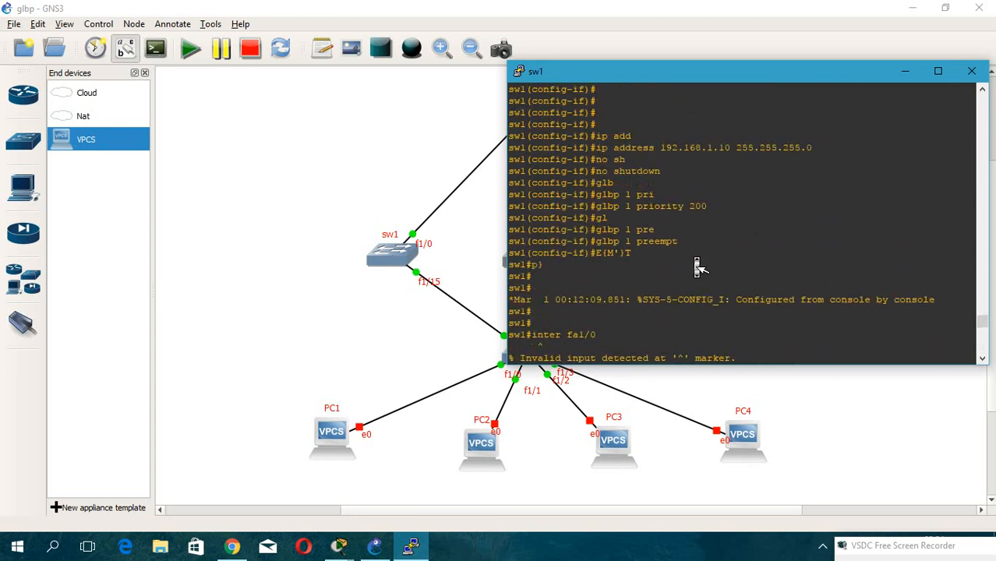
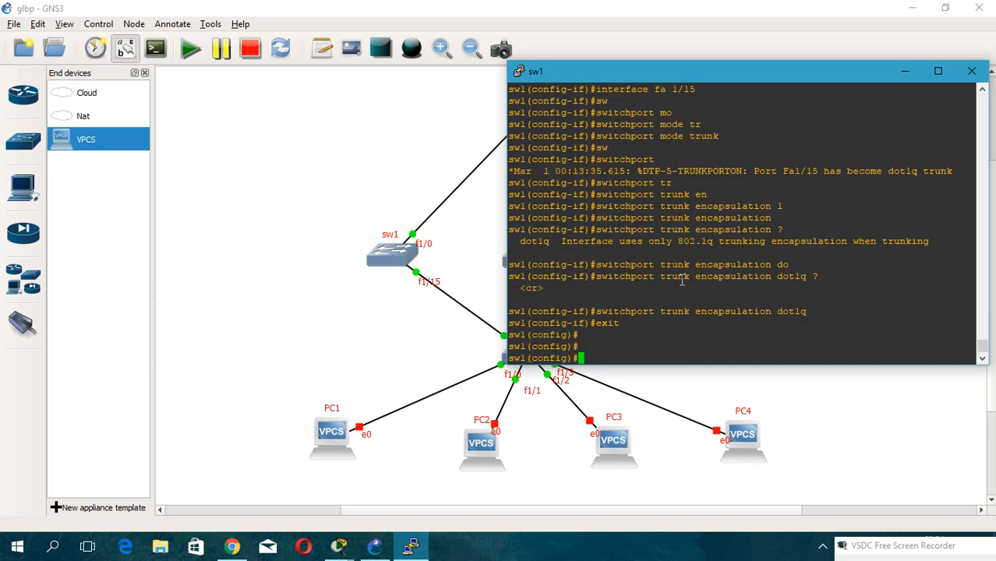
# Try to assign GLBP group 1 virtual IP 192.168.1.1 on sw1's interface VLAN 10.
pyautogui.write('inter')
pyautogui.press('Tab')
pyautogui.write('vl')
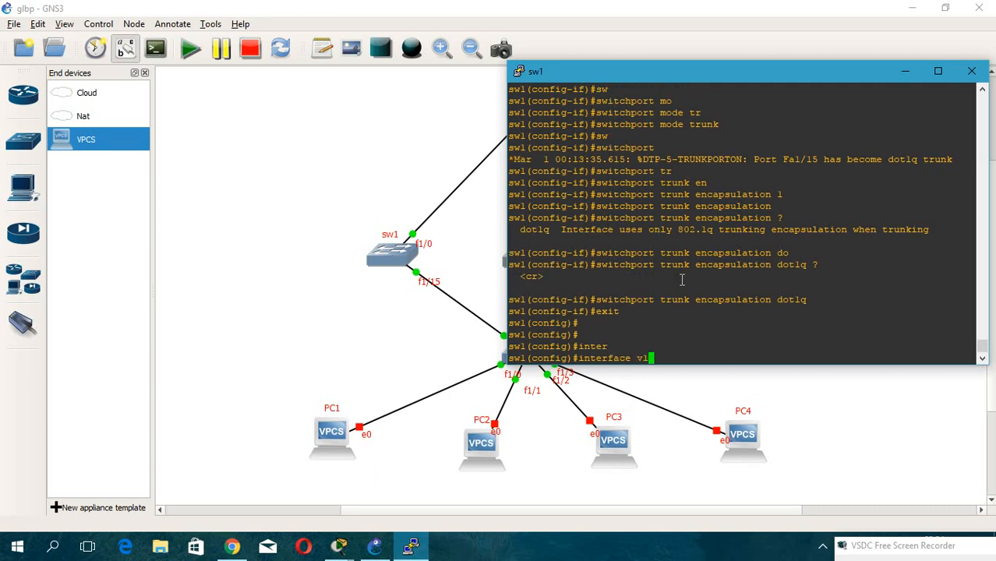
pyautogui.press('Tab')
pyautogui.write('10')
pyautogui.press('Return')
pyautogui.write('gl')
pyautogui.press('Tab')
pyautogui.write('1 ')
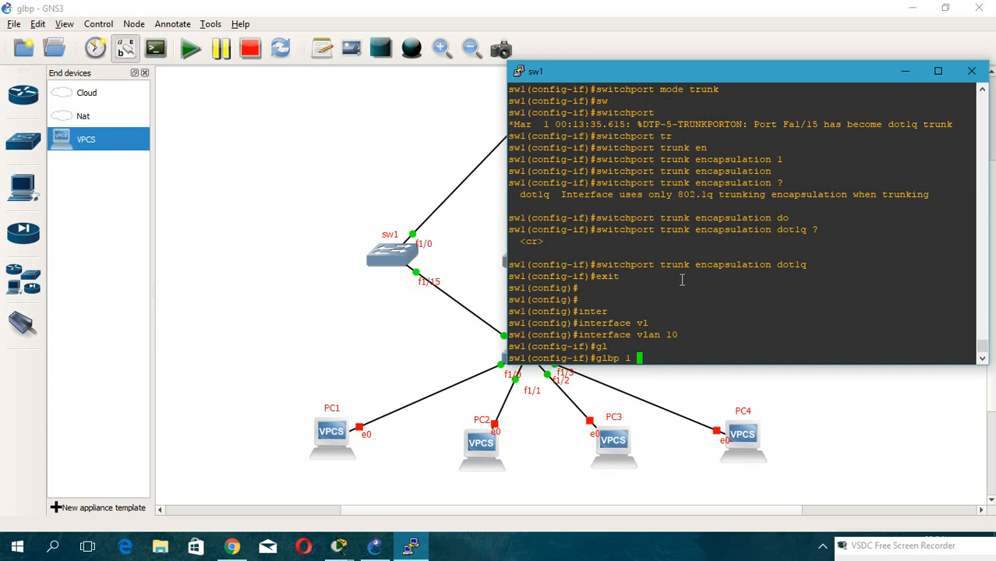
pyautogui.write('ip 192.168.1.1')
pyautogui.press('Return')
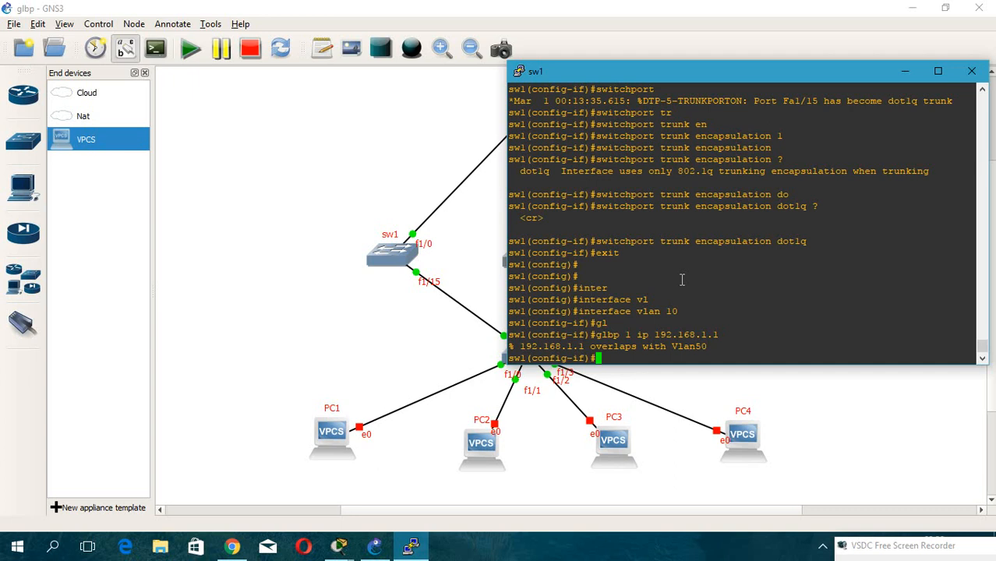
# Scroll back through sw1's console output to review its earlier VLAN interface configuration.
pyautogui.scroll(12, 682, 279)
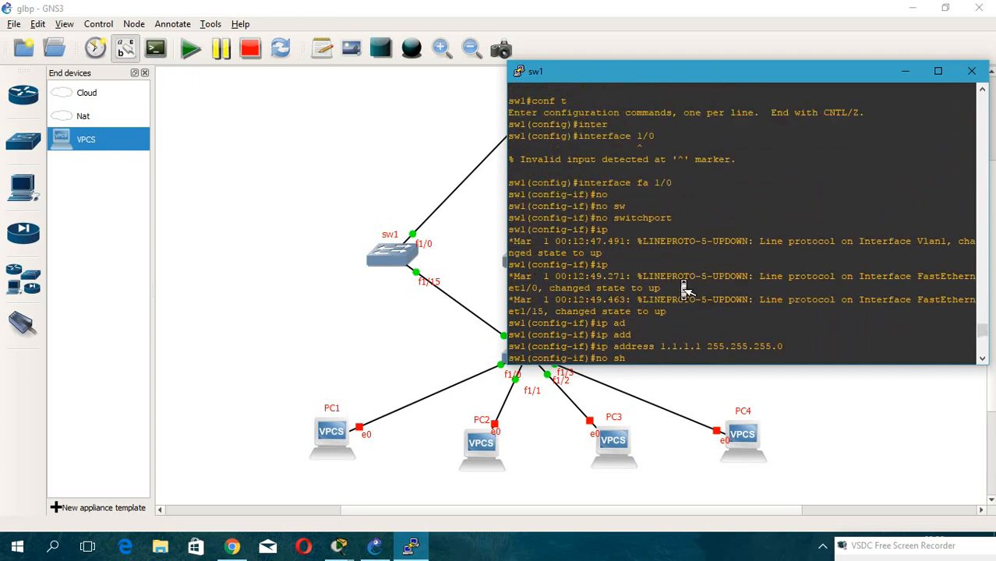
pyautogui.scroll(8, 684, 289)
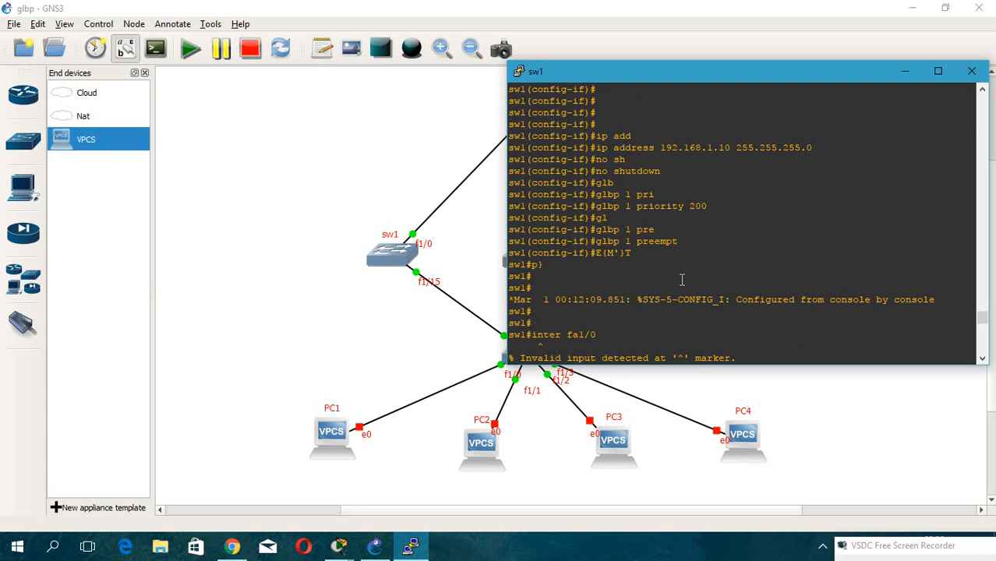
pyautogui.scroll(10, 682, 280)
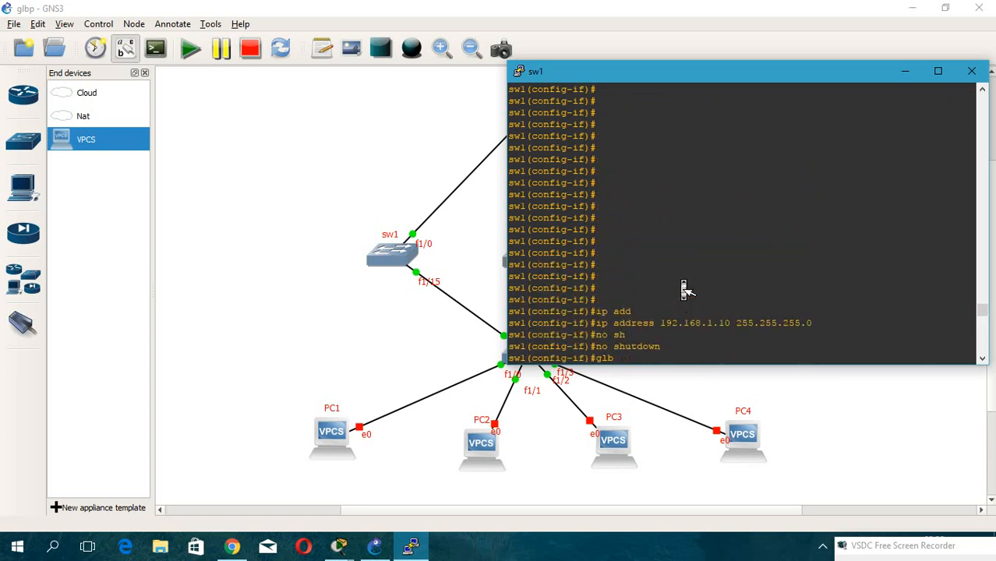
pyautogui.scroll(10, 682, 279)
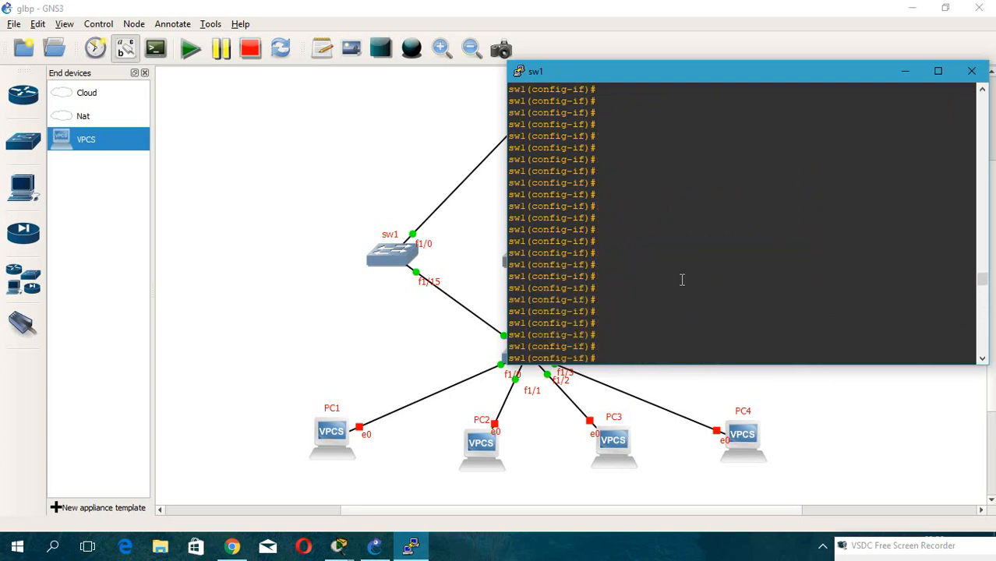
pyautogui.scroll(5, 682, 279)
pyautogui.scroll(-10, 683, 284)
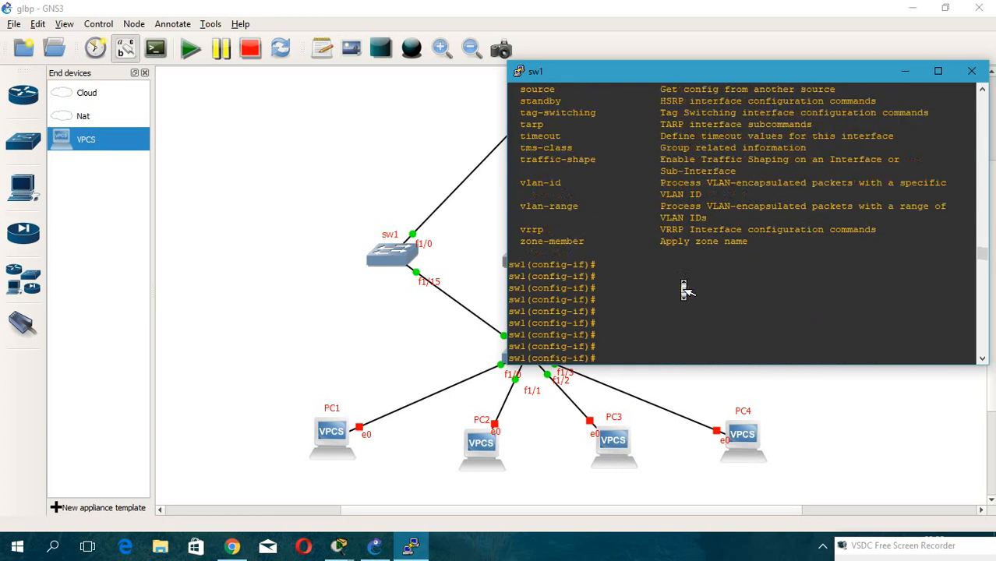
pyautogui.scroll(-15, 684, 285)
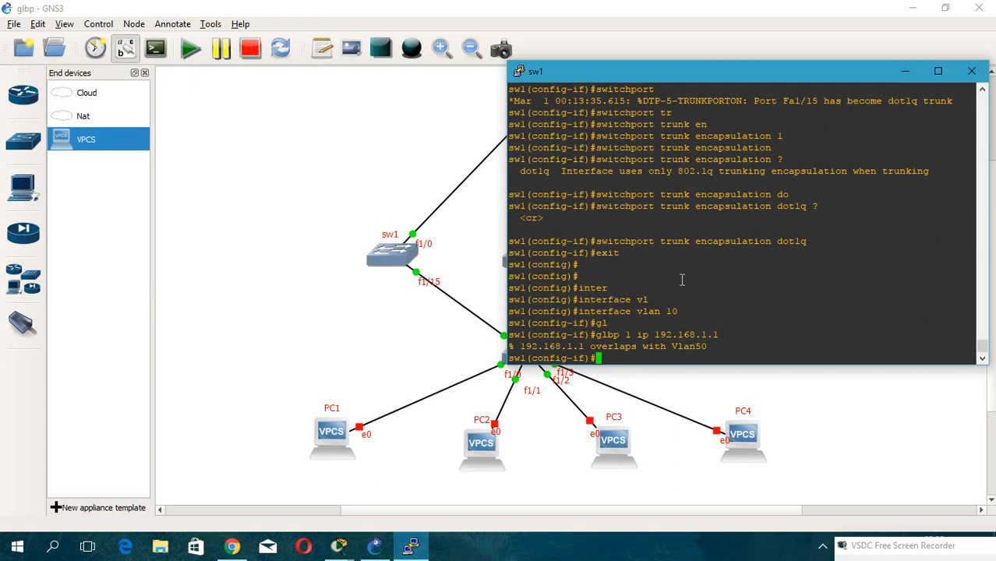
# Review sw2's VLAN 10 and GLBP configuration in its console, then return to sw1's console.
pyautogui.moveTo(591, 72); pyautogui.dragTo(715, 71)
pyautogui.click(530, 267)
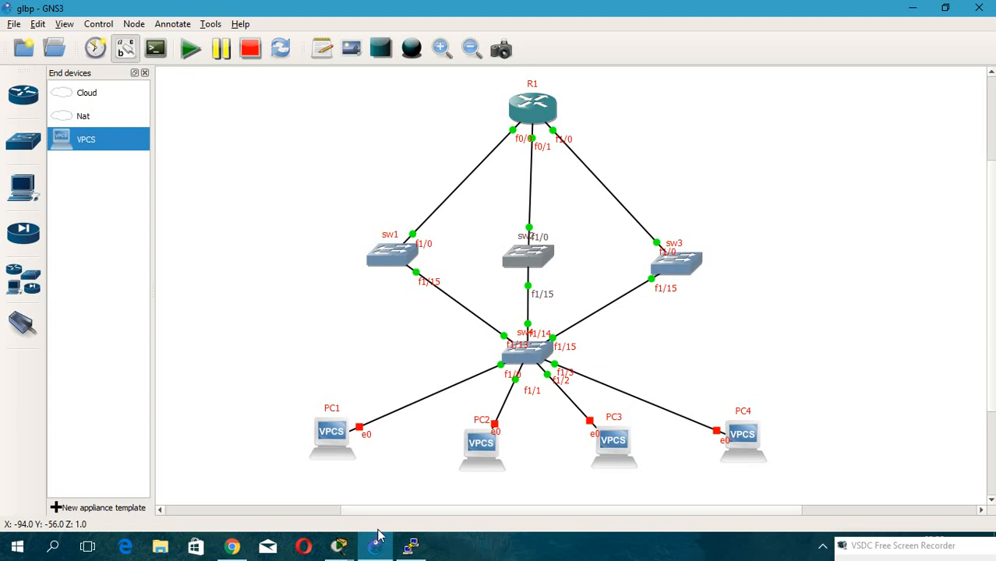
pyautogui.click(411, 547)
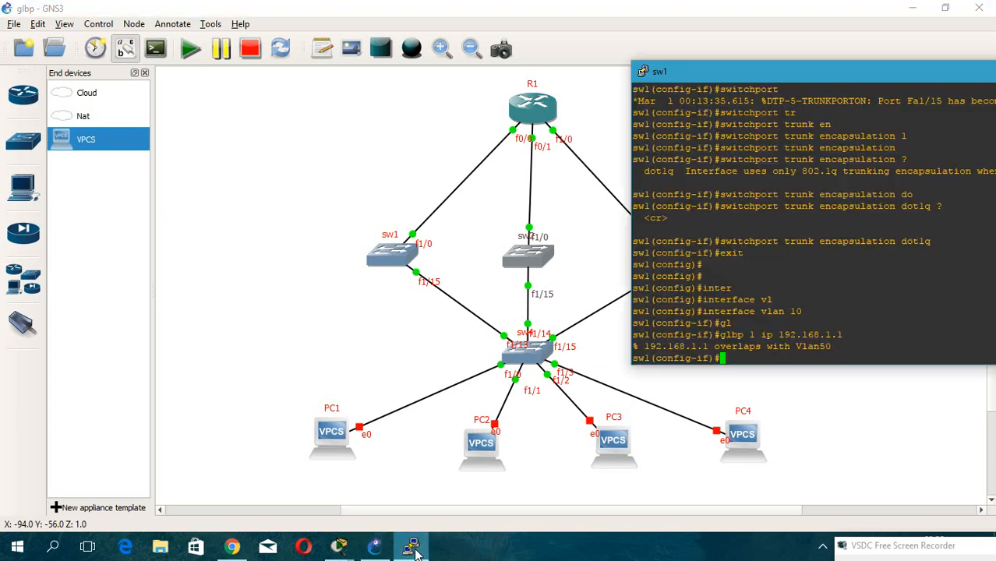
pyautogui.click(540, 254)
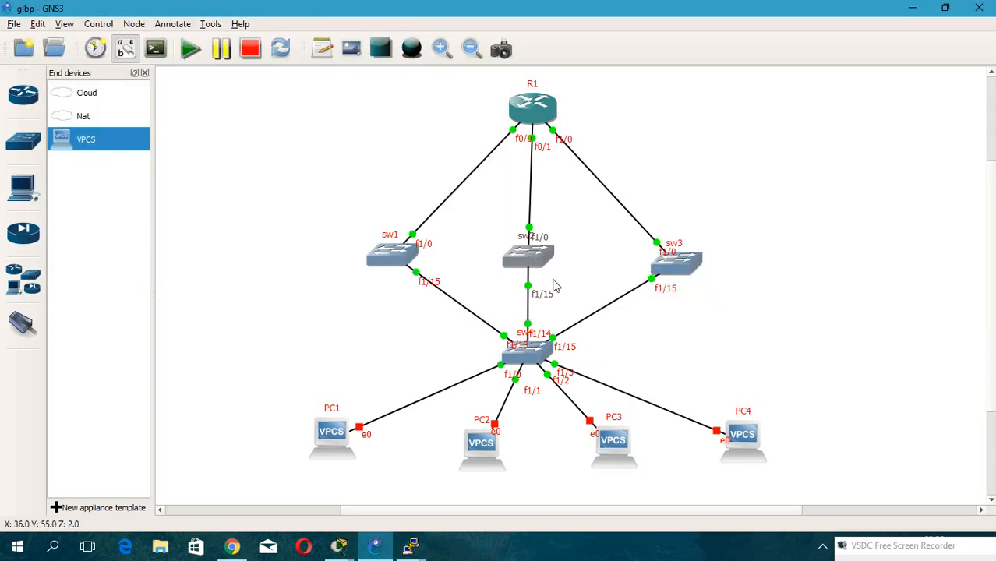
pyautogui.click(411, 547)
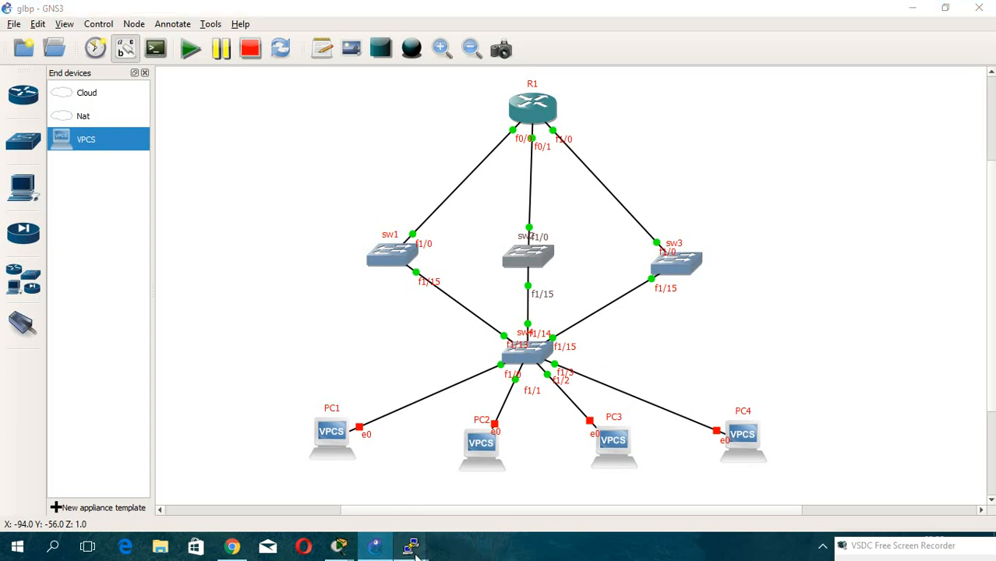
pyautogui.click(481, 487)
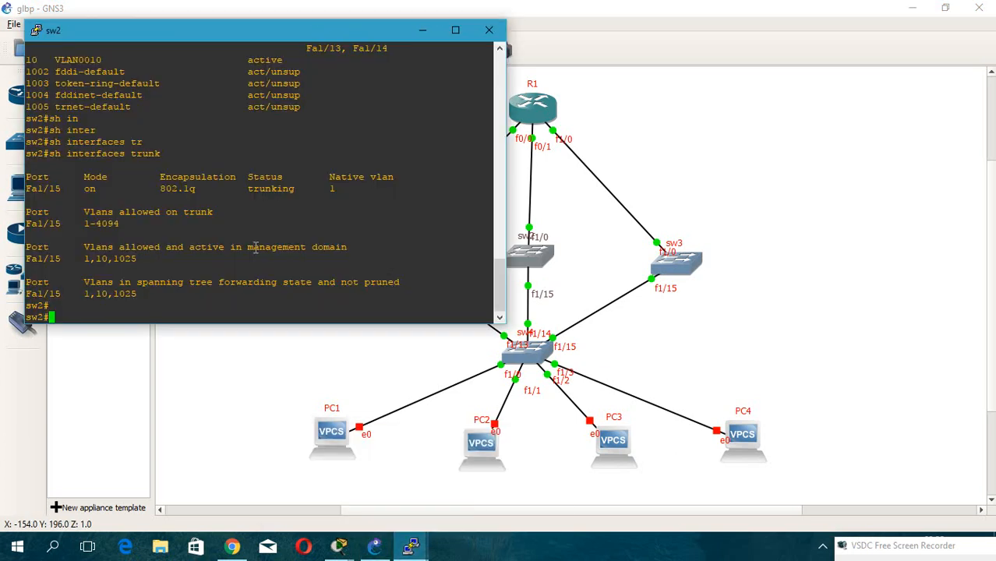
pyautogui.scroll(20, 255, 247)
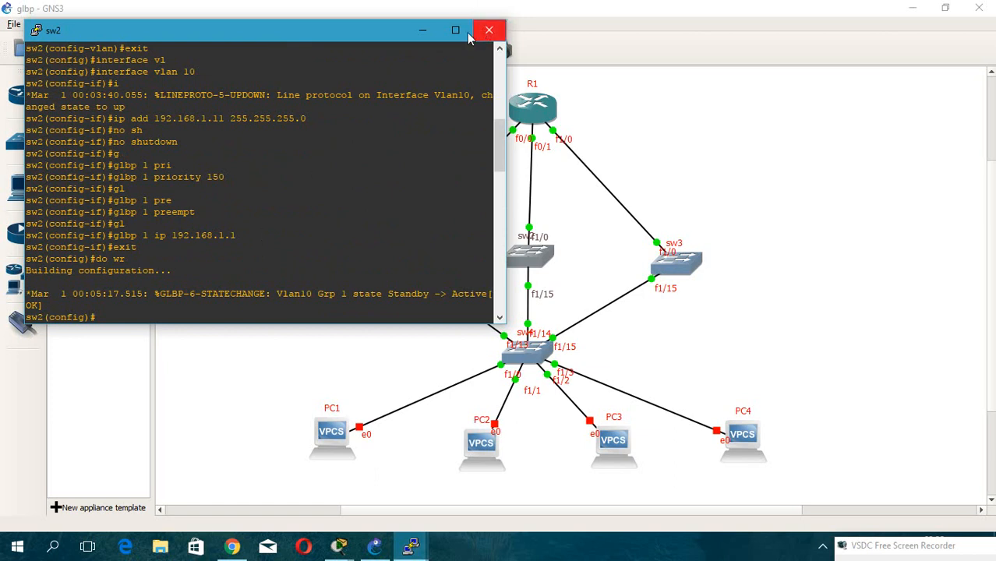
pyautogui.click(422, 31)
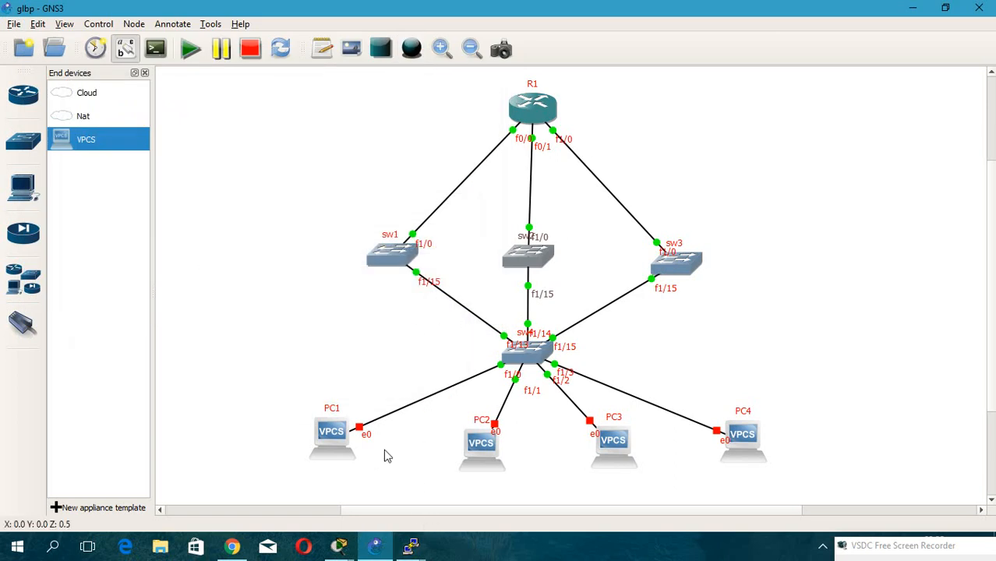
pyautogui.click(412, 547)
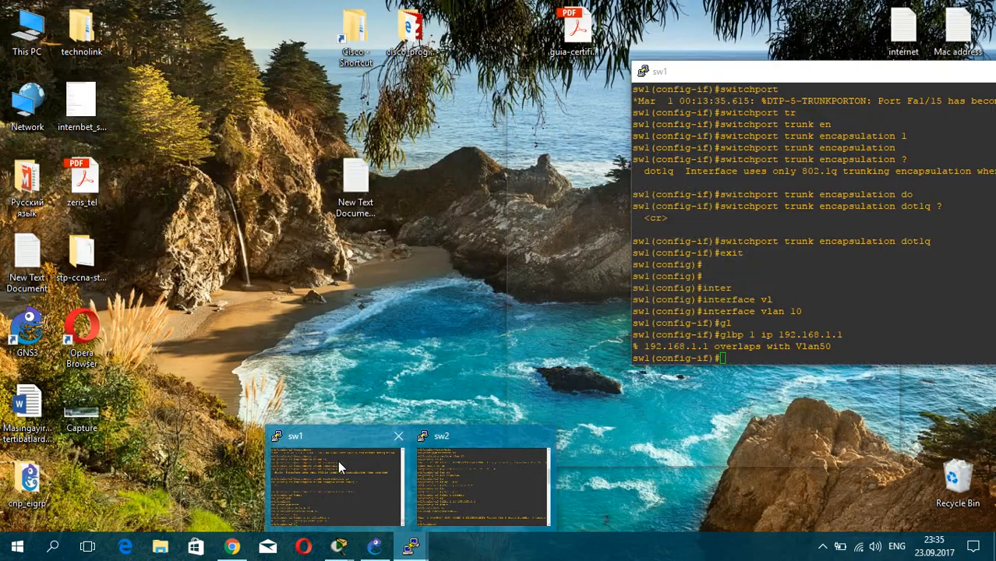
pyautogui.click(338, 461)
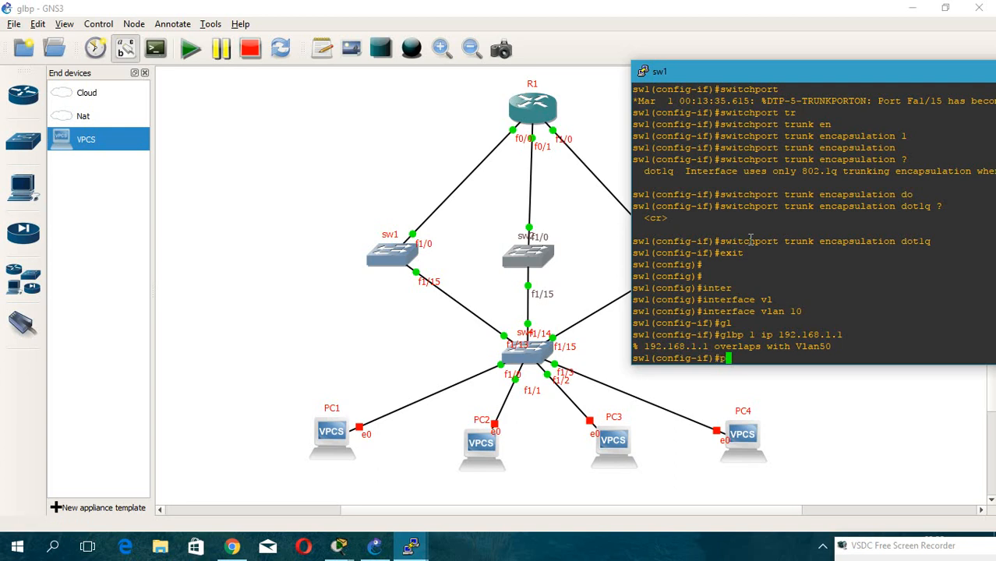
# Re-enter configuration mode on sw1 and retry GLBP group 1 virtual IP 192.168.1.1 on interface VLAN 10.
pyautogui.write('exit')
pyautogui.press('Return')
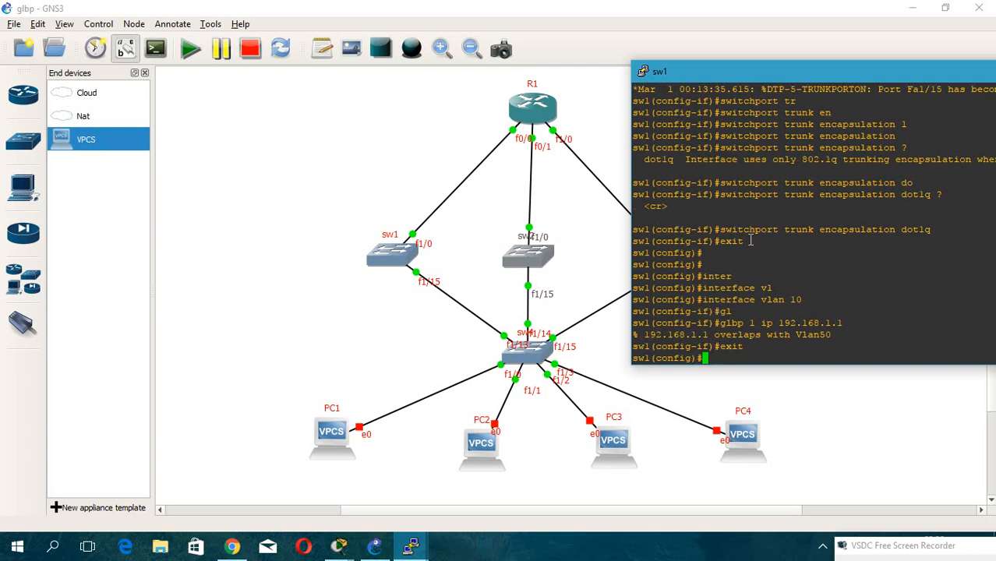
pyautogui.write('exit')
pyautogui.press('Return')
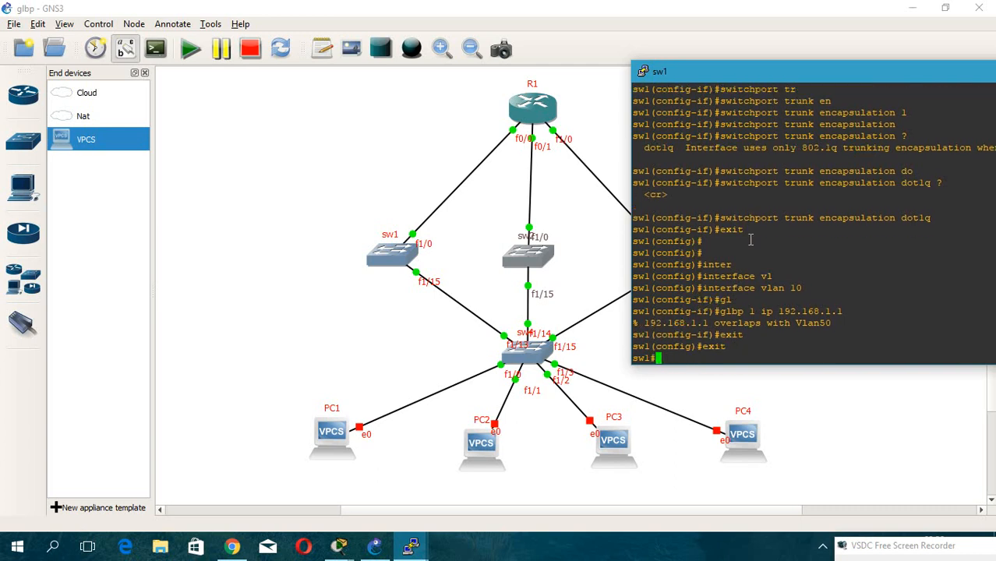
pyautogui.write('conf t')
pyautogui.press('Return')
pyautogui.write('inter')
pyautogui.press('Tab')
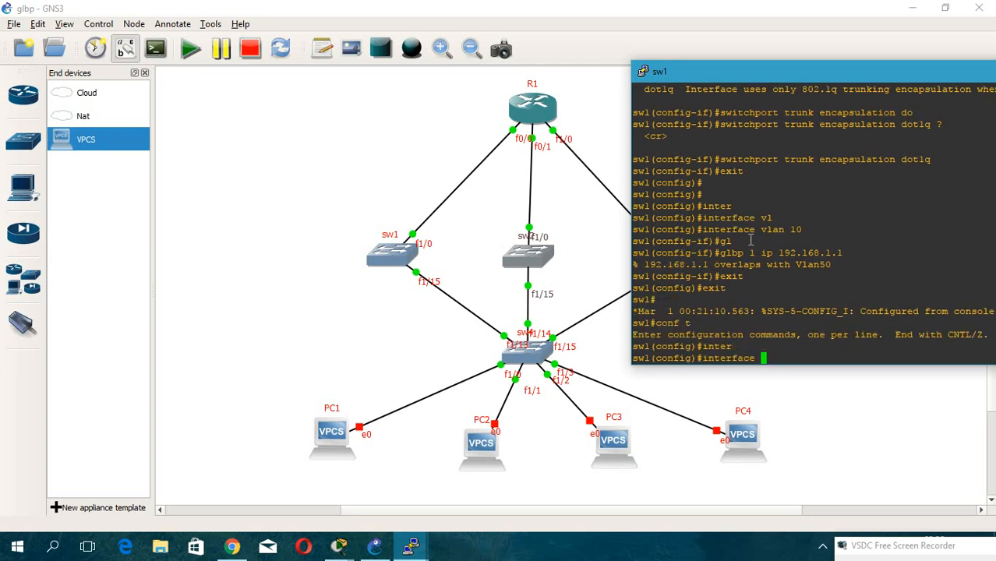
pyautogui.write('vl')
pyautogui.press('Tab')
pyautogui.write('10')
pyautogui.press('Return')
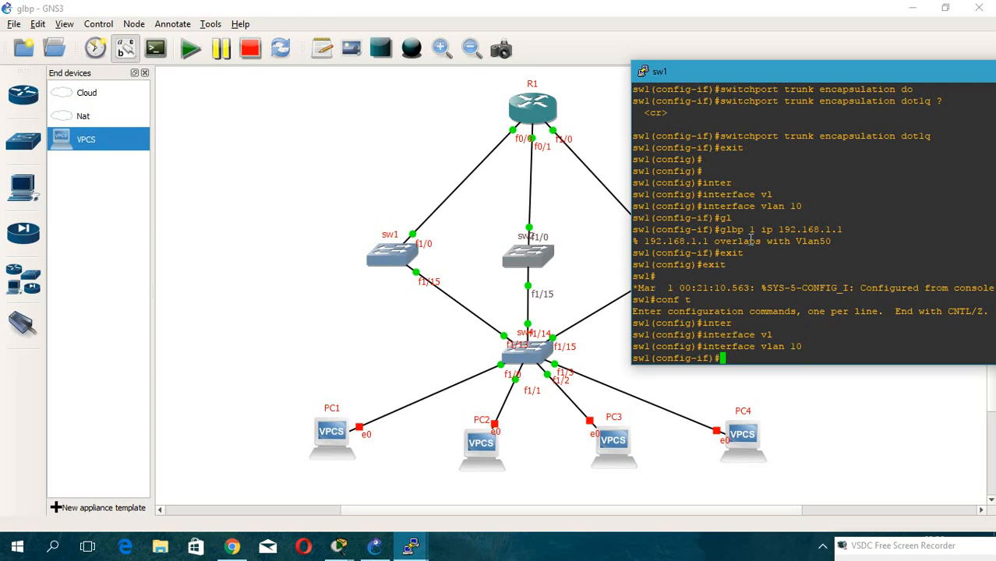
pyautogui.write('gl')
pyautogui.press('Tab')
pyautogui.write('1 ')
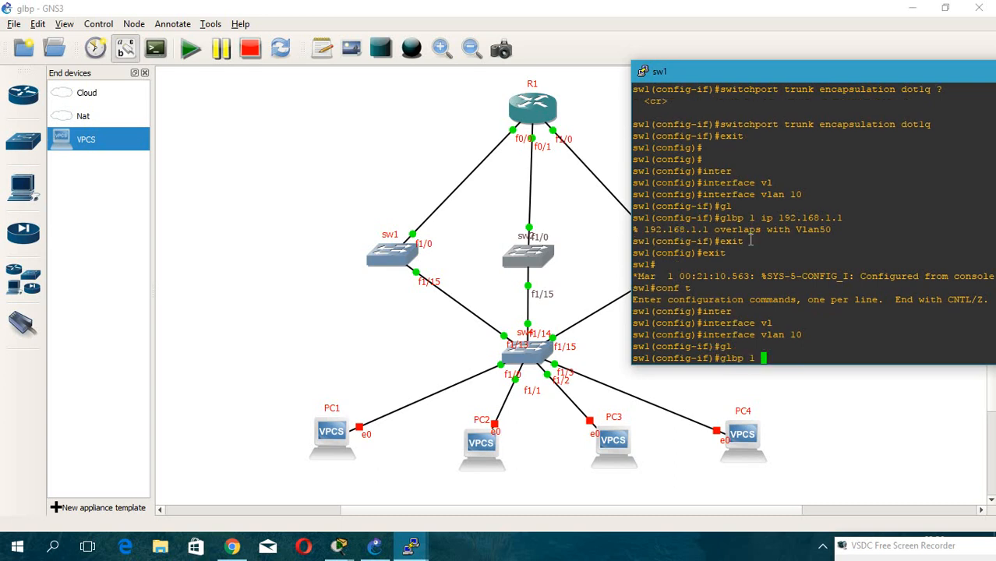
pyautogui.write('ip 192.168.1.1')
pyautogui.press('Return')
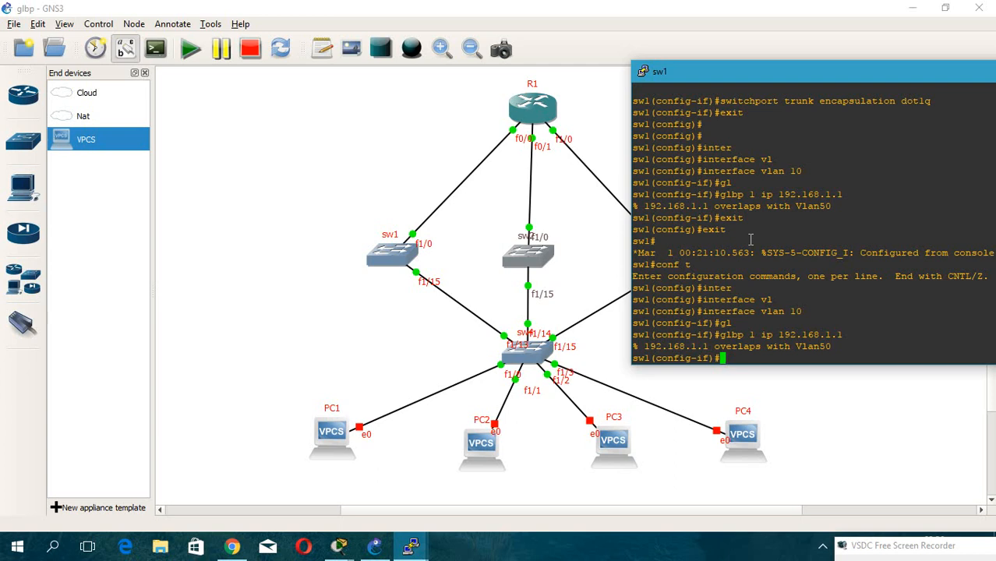
# Leave the interface and remove VLAN 10 from sw1 with no vlan 10.
pyautogui.write('exit')
pyautogui.press('Return')
pyautogui.write('no vl')
pyautogui.press('Tab')
pyautogui.write('1')
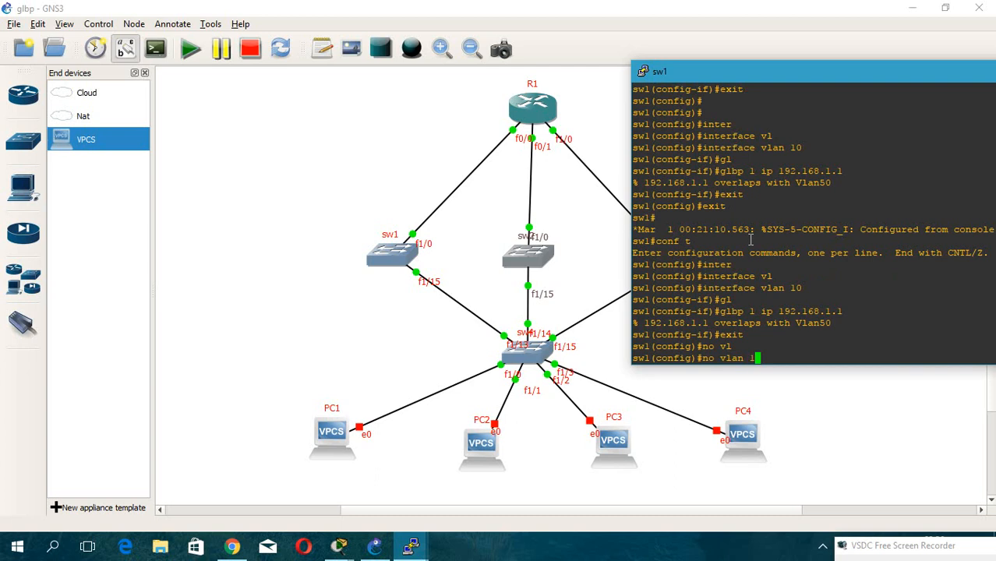
pyautogui.write('0')
pyautogui.press('Return')
# Try to assign IP 192.168.1.10 255.255.255.0 under VLAN 50 in VLAN configuration mode.
pyautogui.write('vl')
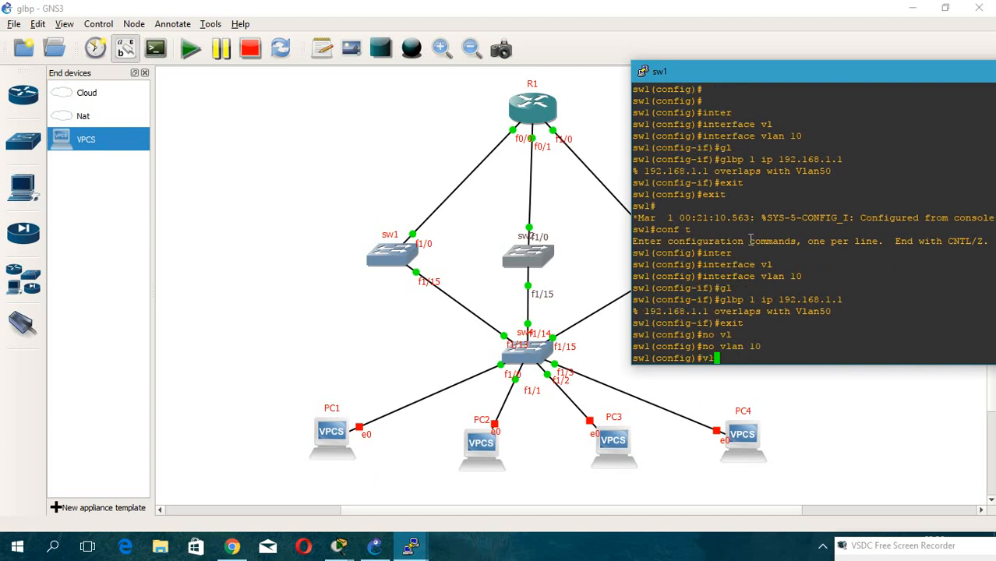
pyautogui.press('Tab')
pyautogui.write('50')
pyautogui.press('Return')
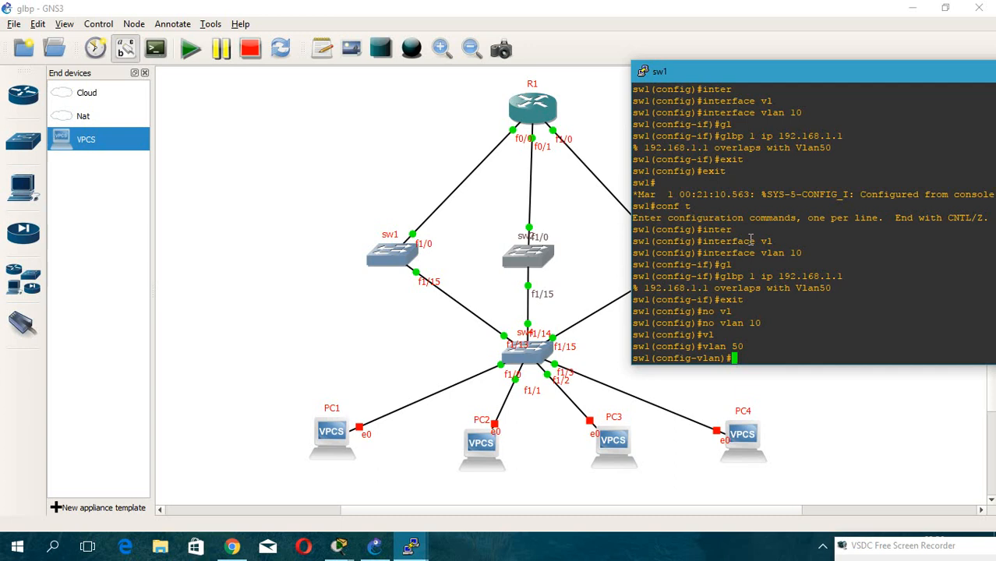
pyautogui.write('ip ad')
pyautogui.press('Tab')
pyautogui.write('d')
pyautogui.press('Tab')
pyautogui.write('192.168.1.10')
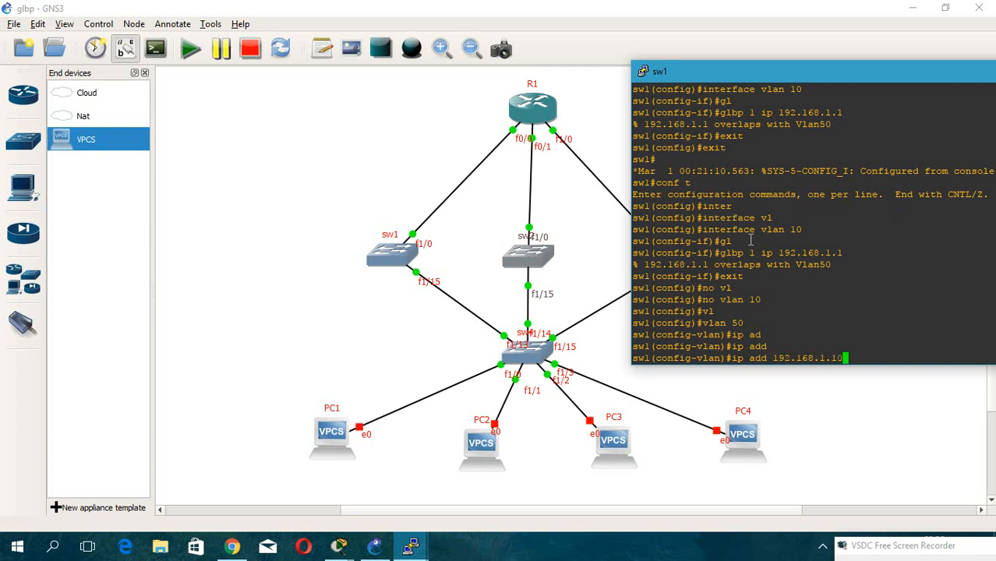
pyautogui.write(' 255.255.255.0')
pyautogui.press('Return')
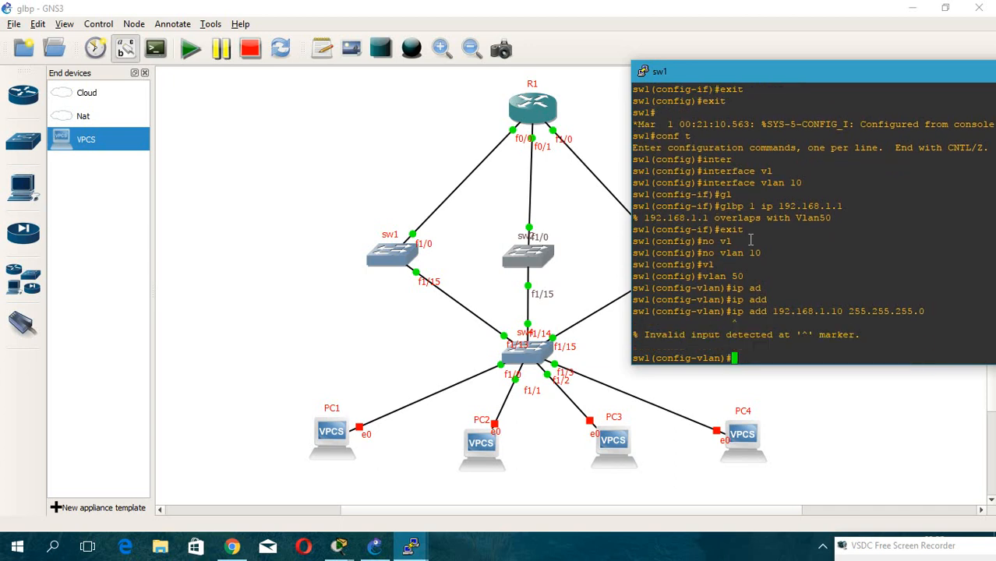
# Recall the address command, query its options under VLAN 50, and leave VLAN configuration mode.
pyautogui.press('Up')
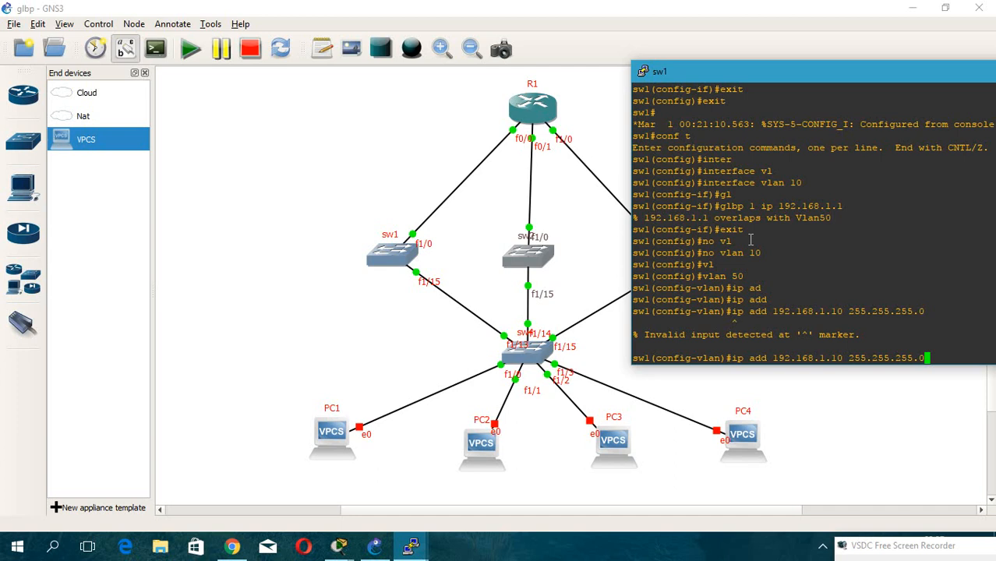
pyautogui.press('BackSpace')
pyautogui.press('BackSpace')
pyautogui.press('BackSpace')
pyautogui.press('BackSpace')
pyautogui.press('BackSpace')
pyautogui.press('BackSpace')
pyautogui.press('BackSpace')
pyautogui.press('BackSpace')
pyautogui.press('BackSpace')
pyautogui.press('BackSpace')
pyautogui.press('BackSpace')
pyautogui.press('BackSpace')
pyautogui.press('BackSpace')
pyautogui.press('BackSpace')
pyautogui.press('BackSpace')
pyautogui.press('BackSpace')
pyautogui.press('BackSpace')
pyautogui.press('BackSpace')
pyautogui.press('BackSpace')
pyautogui.press('BackSpace')
pyautogui.press('BackSpace')
pyautogui.press('BackSpace')
pyautogui.press('Tab')
pyautogui.write('?')
pyautogui.press('BackSpace')
pyautogui.press('BackSpace')
pyautogui.press('BackSpace')
pyautogui.press('BackSpace')
pyautogui.press('BackSpace')
pyautogui.press('BackSpace')
pyautogui.press('BackSpace')
pyautogui.write('exit')
pyautogui.press('Return')
pyautogui.press('Return')
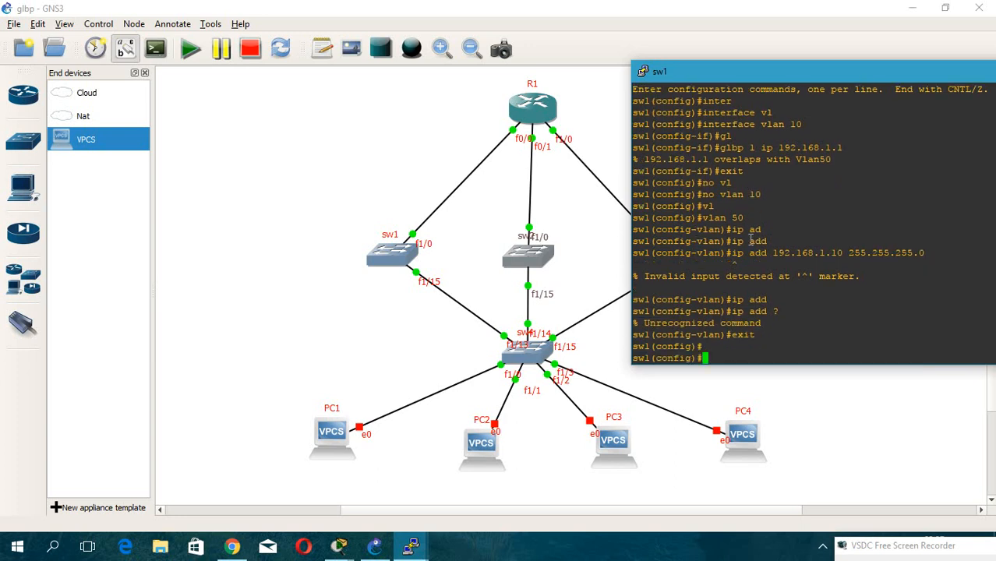
pyautogui.press('Return')
pyautogui.press('Return')
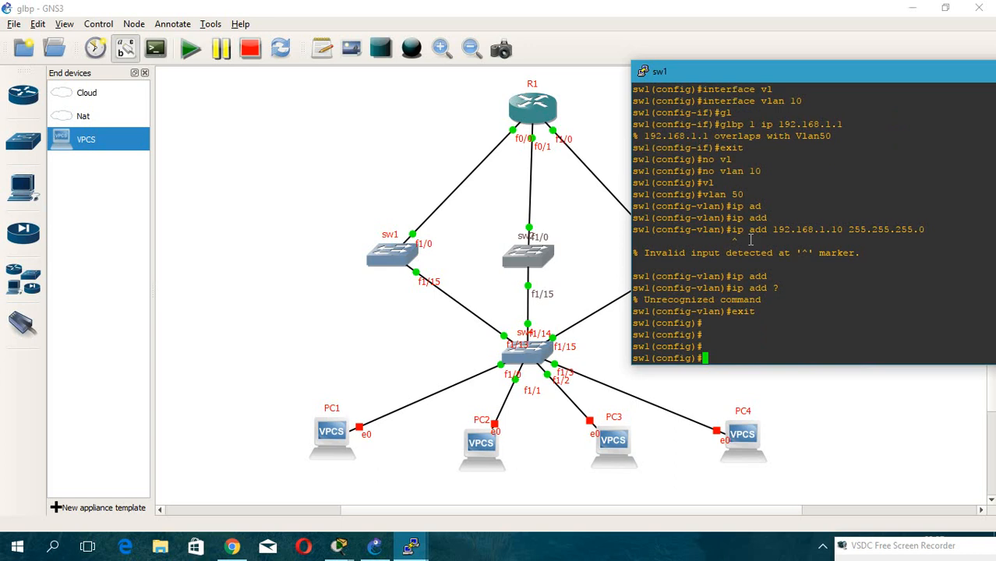
# Open interface VLAN 50 on sw1 and assign it IP address 192.168.1.10 255.255.255.0.
pyautogui.write('int')
pyautogui.press('Tab')
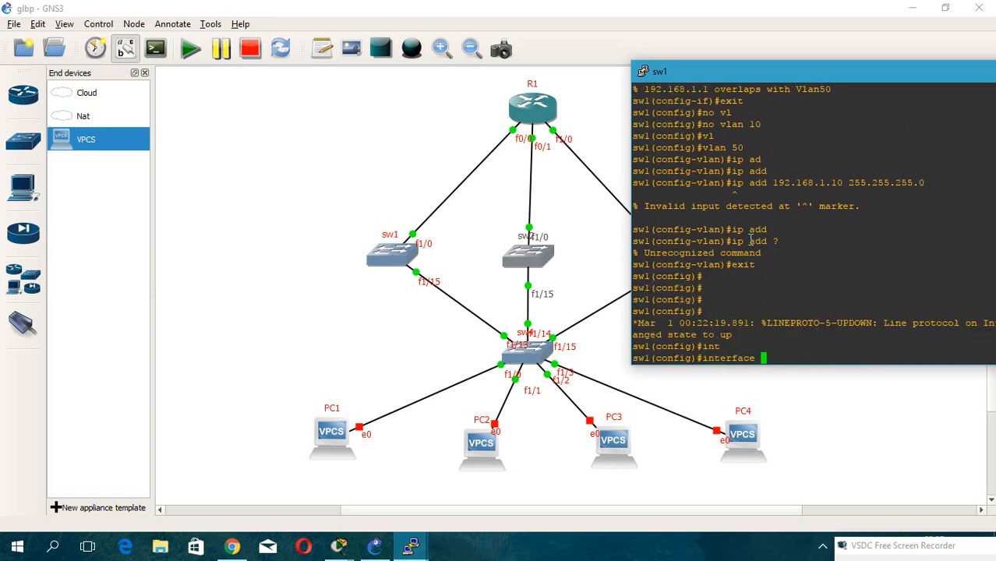
pyautogui.write('vl')
pyautogui.press('Tab')
pyautogui.write('50')
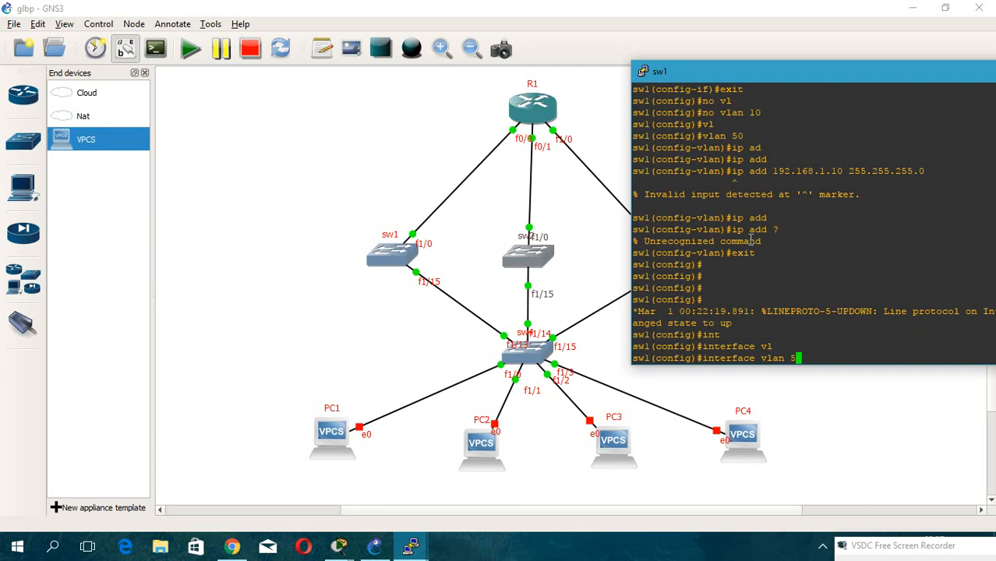
pyautogui.press('Return')
pyautogui.write('ip add ')
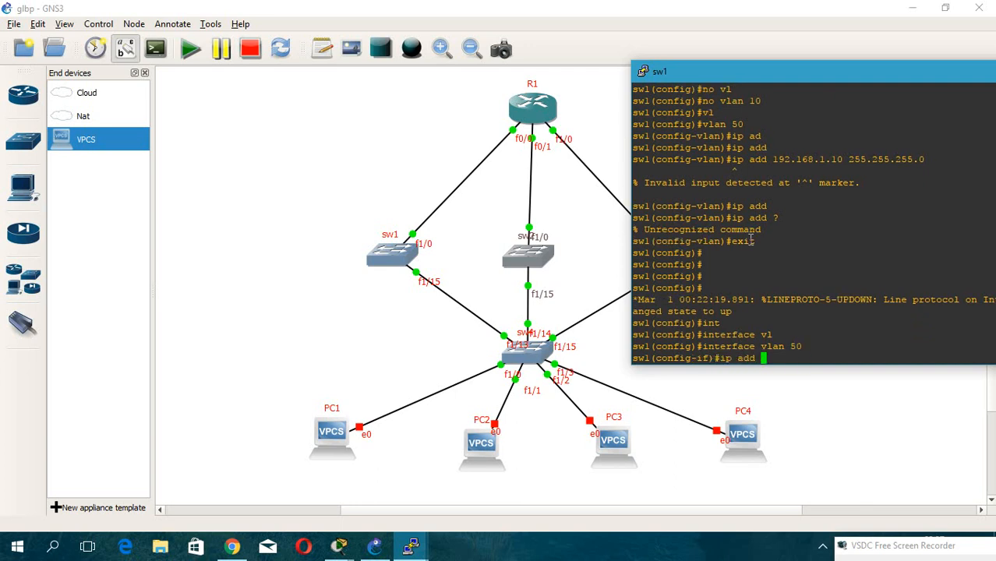
pyautogui.write('192.168.1.10 255.255.255.0')
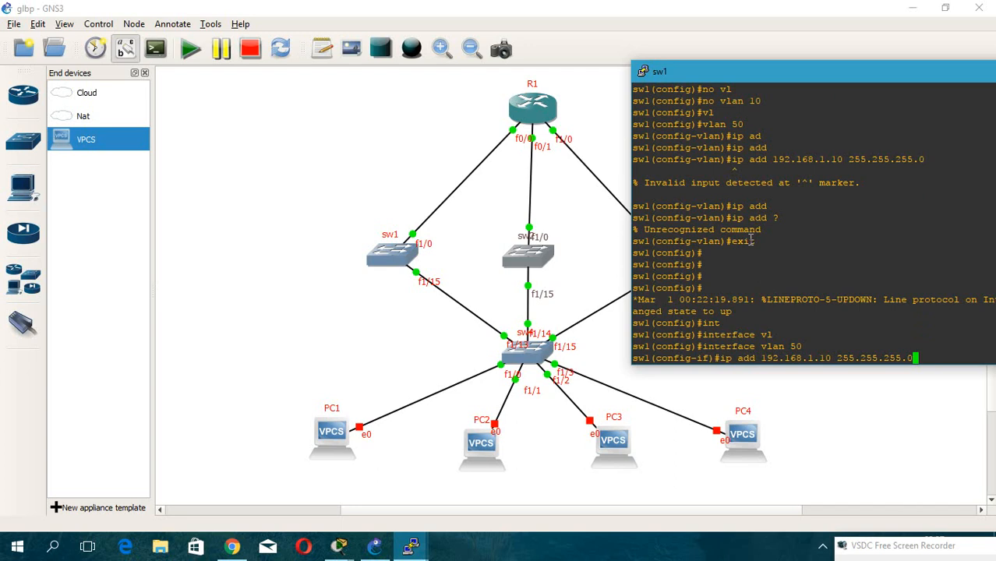
pyautogui.press('Return')
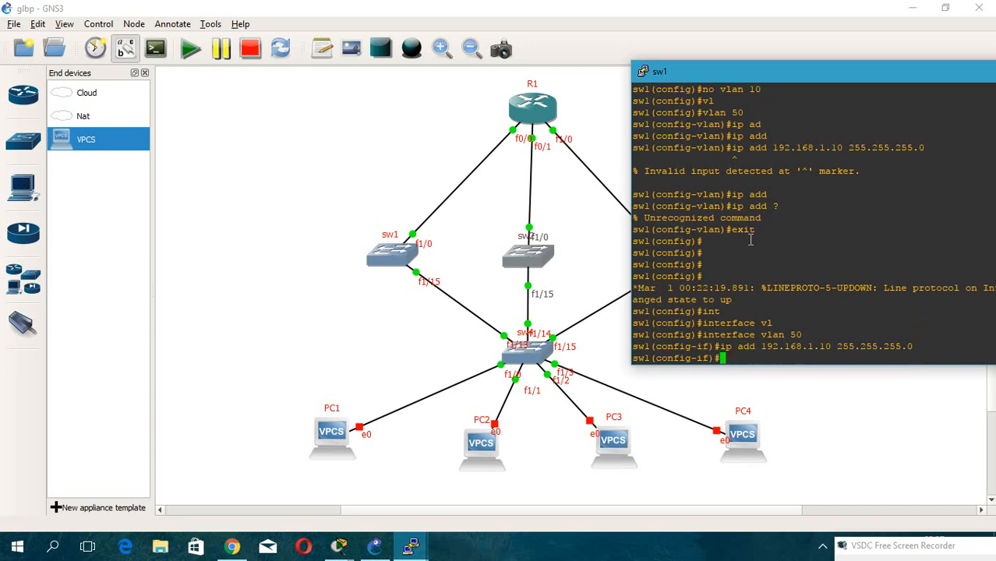
# Set GLBP group 1 priority to 200 and enable GLBP preemption on interface VLAN 50.
pyautogui.write('gl')
pyautogui.press('Tab')
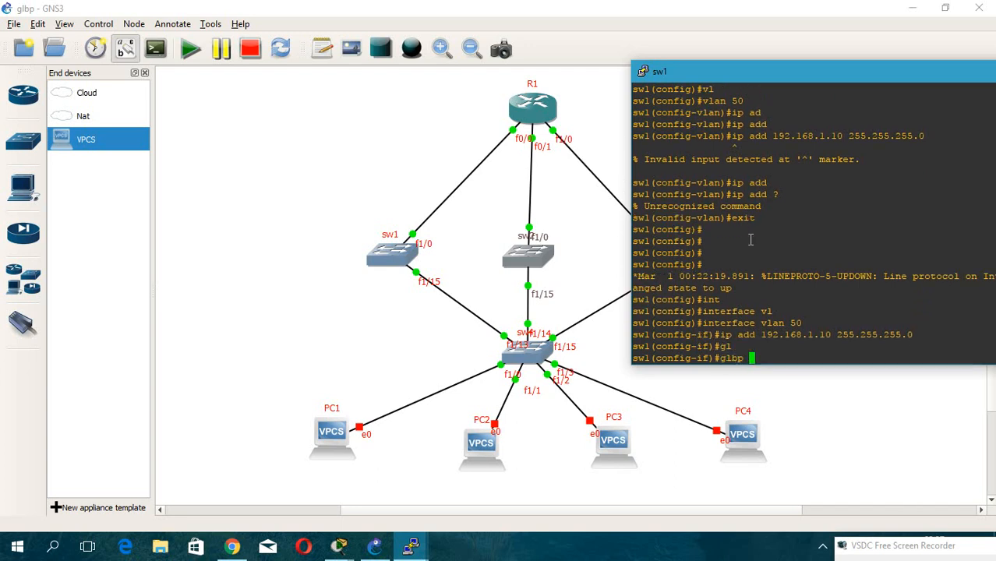
pyautogui.write('1 pri')
pyautogui.press('Tab')
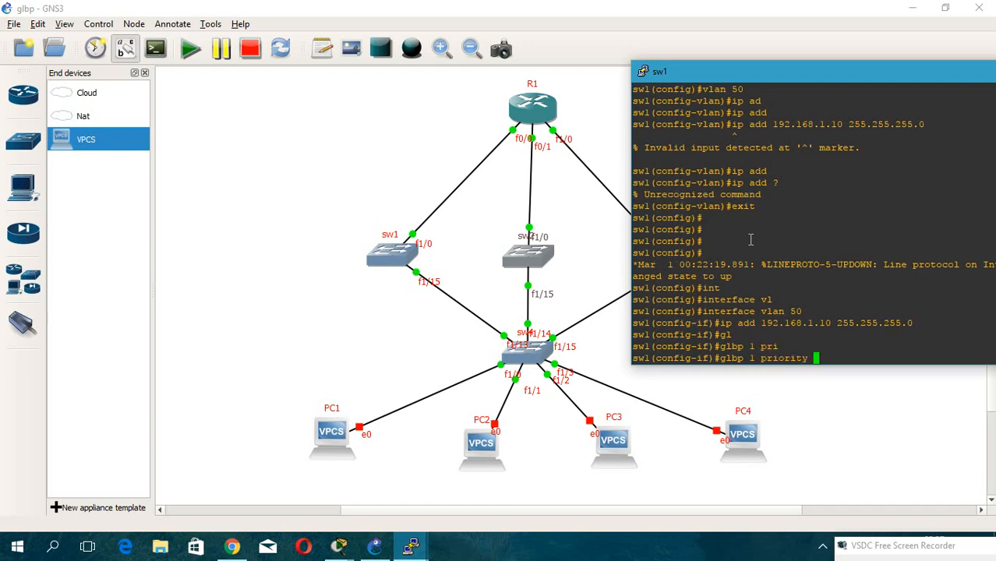
pyautogui.write('200')
pyautogui.press('Return')
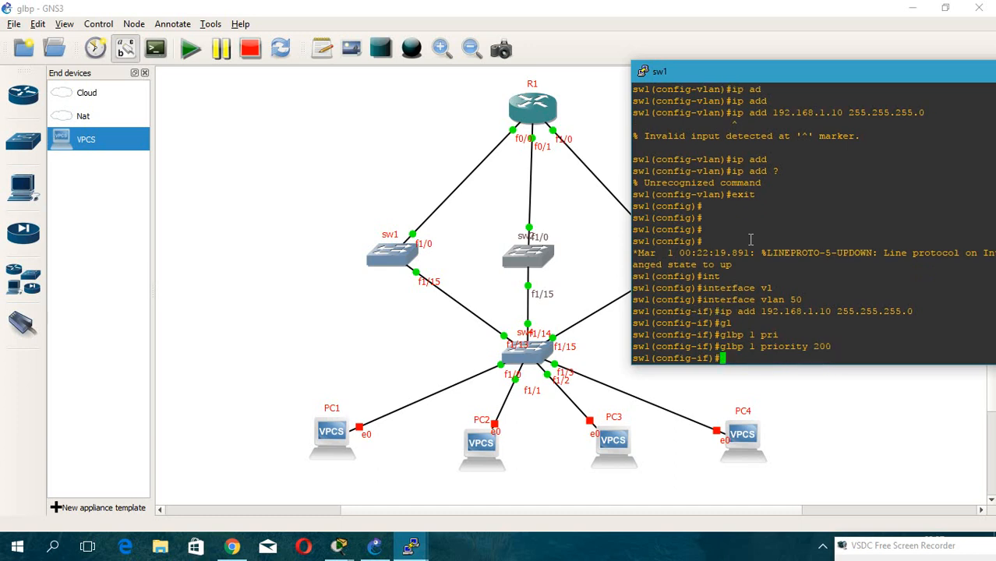
pyautogui.write('gl')
pyautogui.press('Tab')
pyautogui.write('1 pre')
pyautogui.press('Tab')
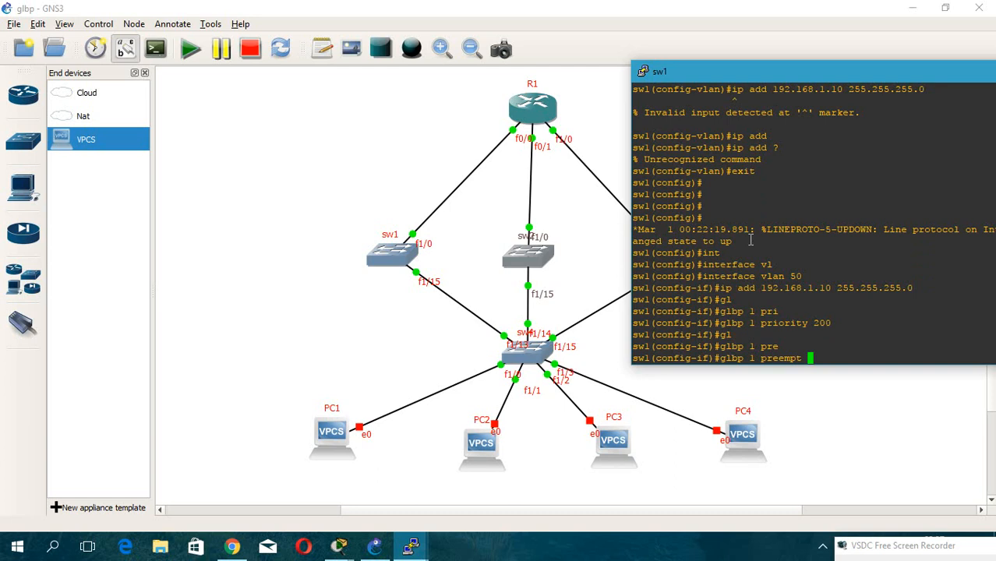
pyautogui.press('Return')
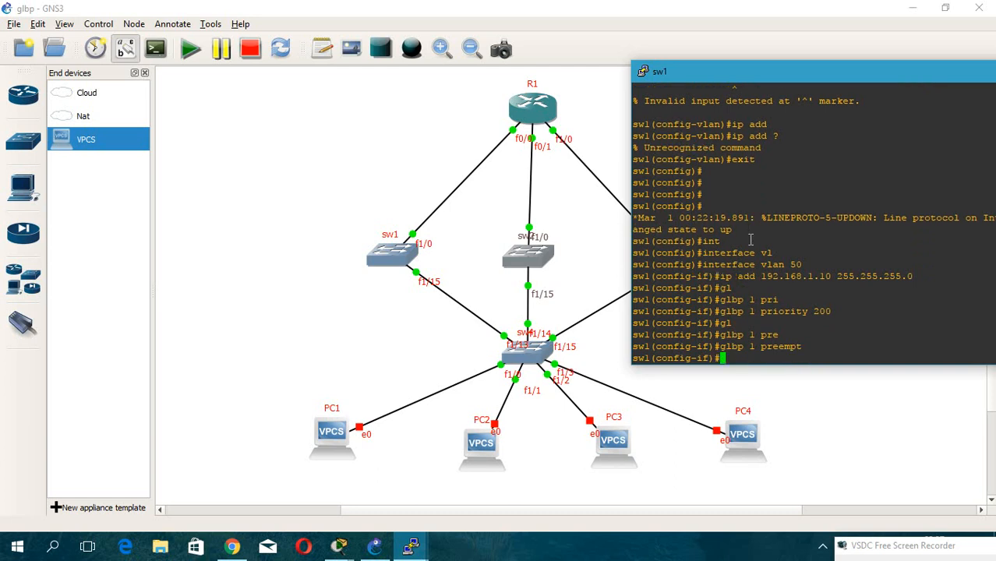
# Configure GLBP group 1 virtual IP 192.168.1.1 on interface VLAN 50.
pyautogui.write('glp')
pyautogui.press('Tab')
pyautogui.press('BackSpace')
pyautogui.press('BackSpace')
pyautogui.write('lb')
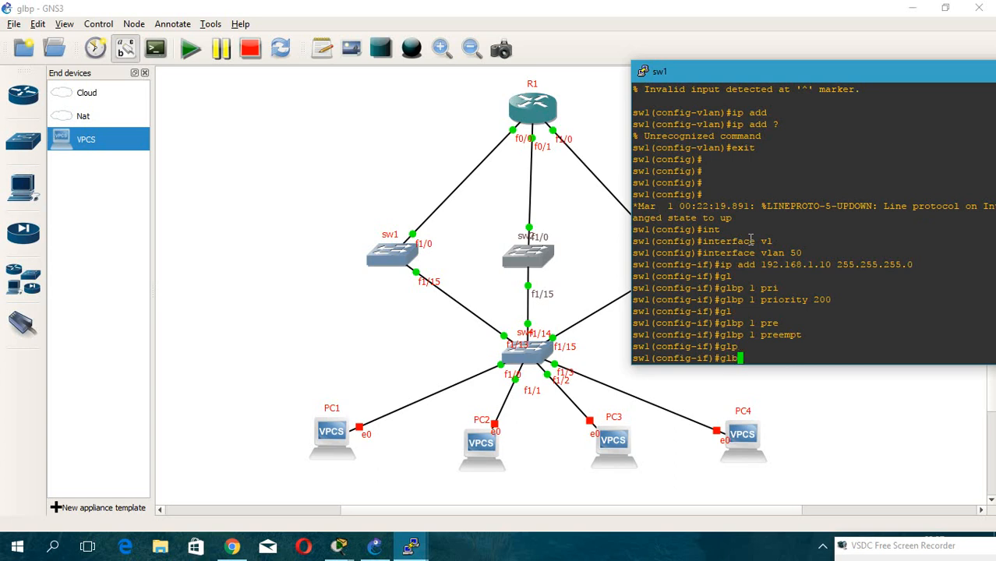
pyautogui.press('Tab')
pyautogui.write('1 ')
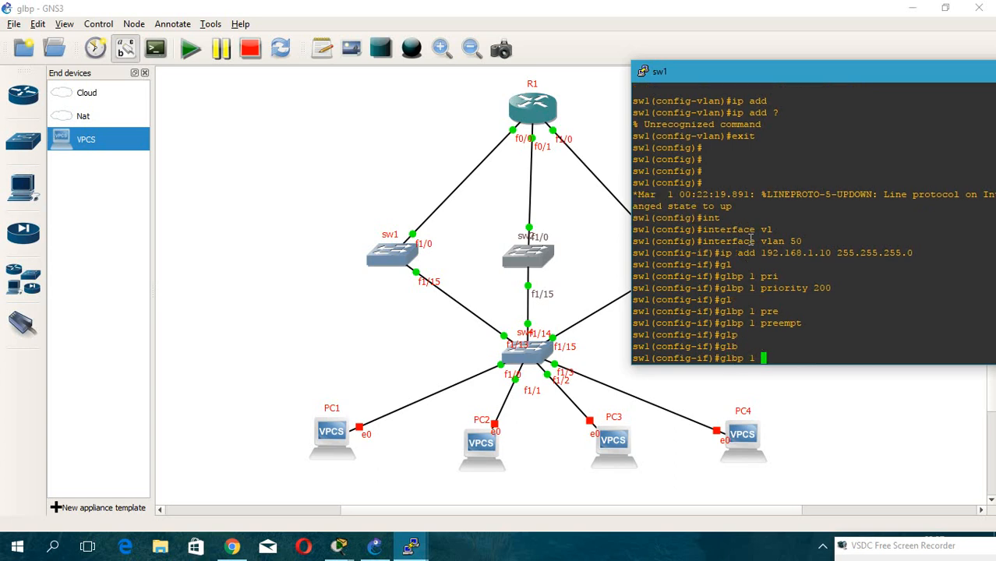
pyautogui.write('ip 192.168.1.1')
pyautogui.press('Return')
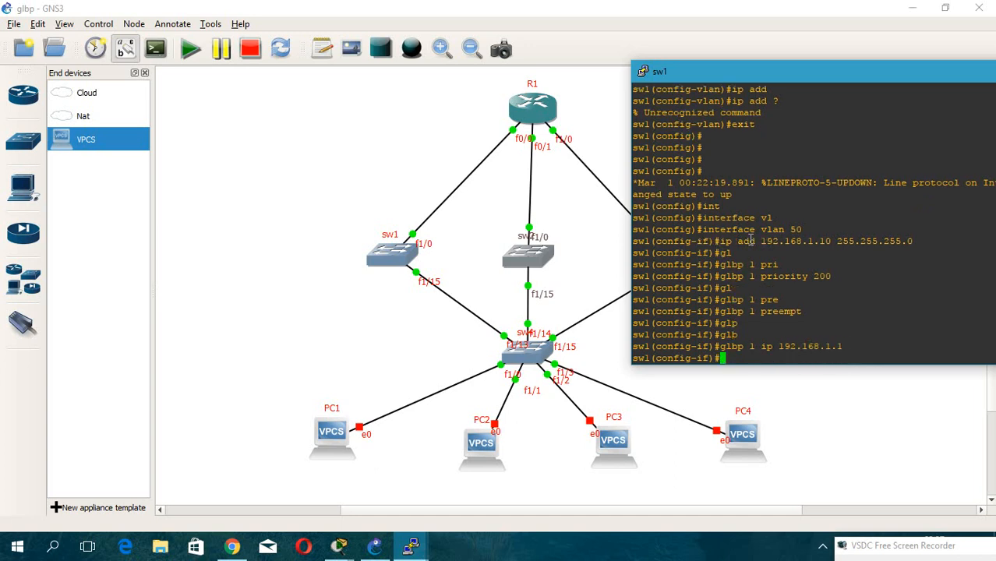
# Leave the interface and save sw1's running configuration with do wr.
pyautogui.write('exit')
pyautogui.press('Return')
pyautogui.write('do wr')
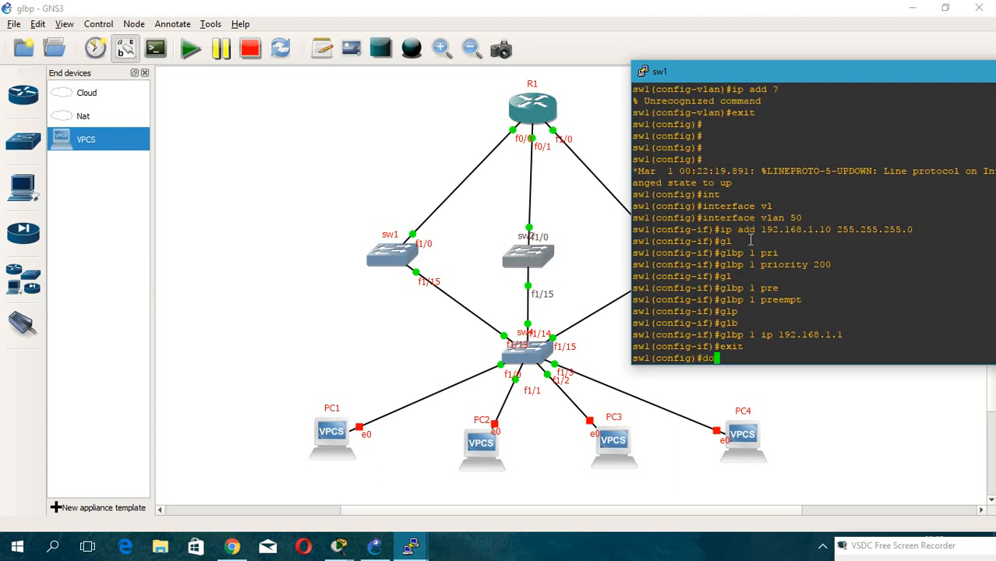
pyautogui.press('Return')
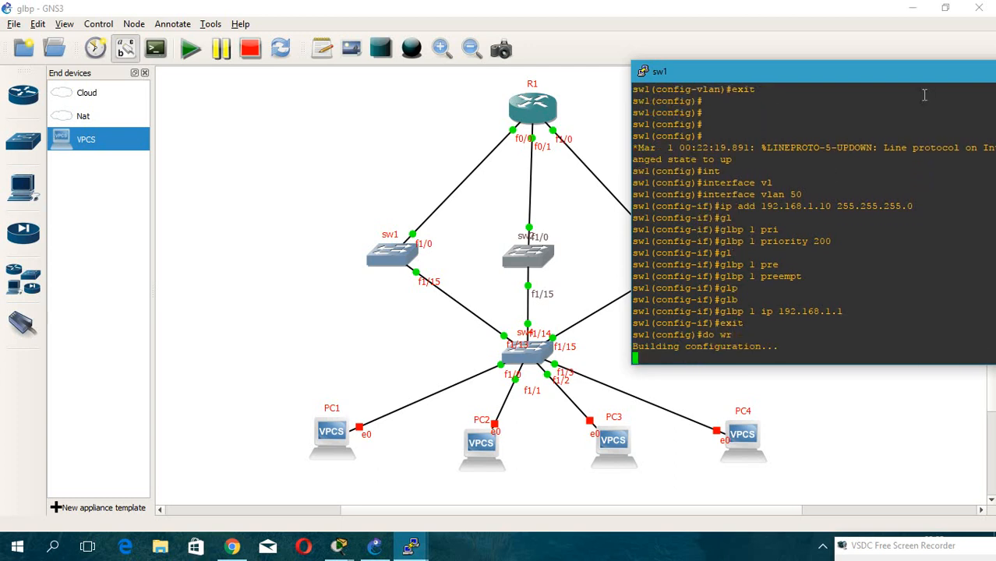
# Minimize sw1's console and bring up the sw3 console window.
pyautogui.moveTo(808, 78); pyautogui.dragTo(545, 48)
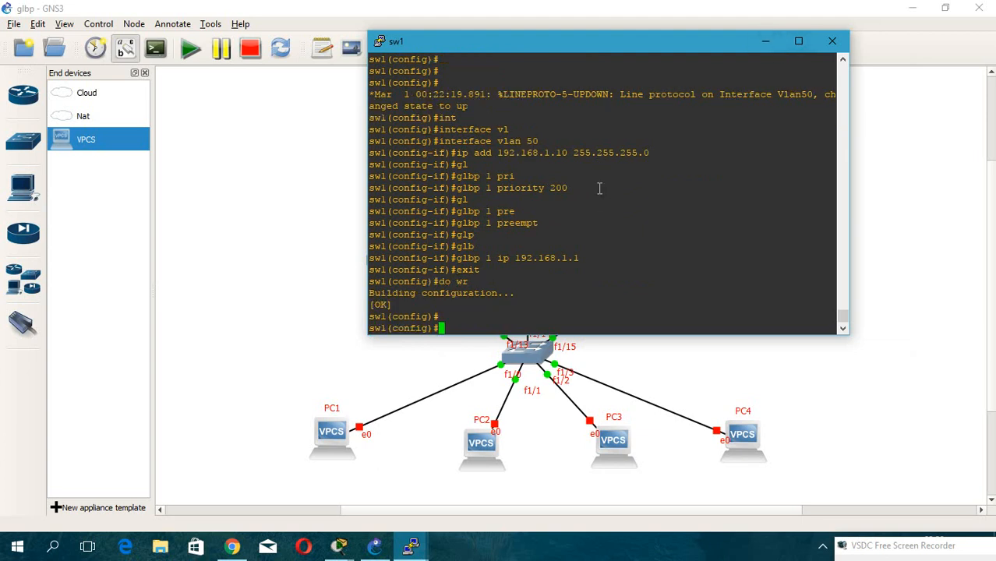
pyautogui.click(766, 43)
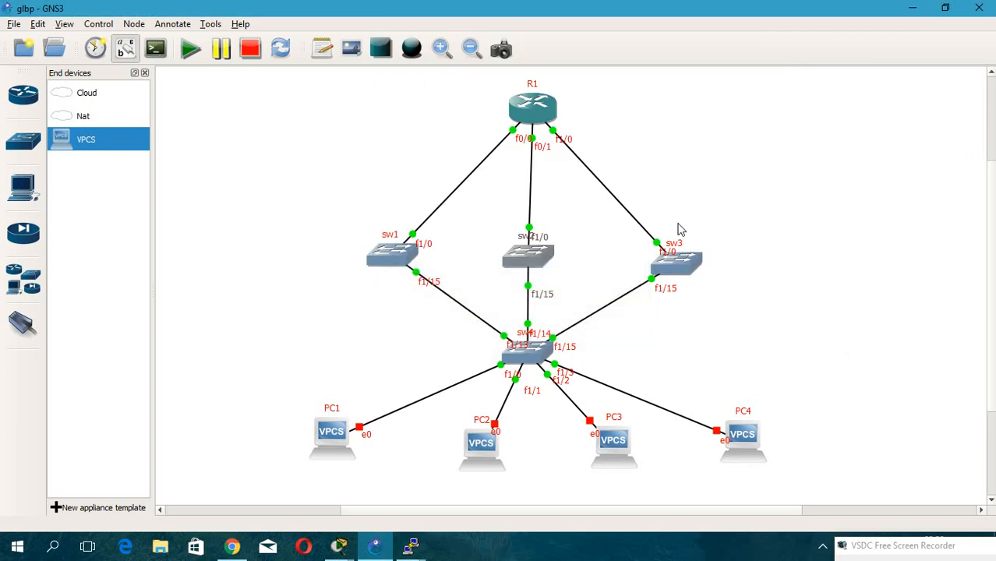
pyautogui.doubleClick(688, 265)
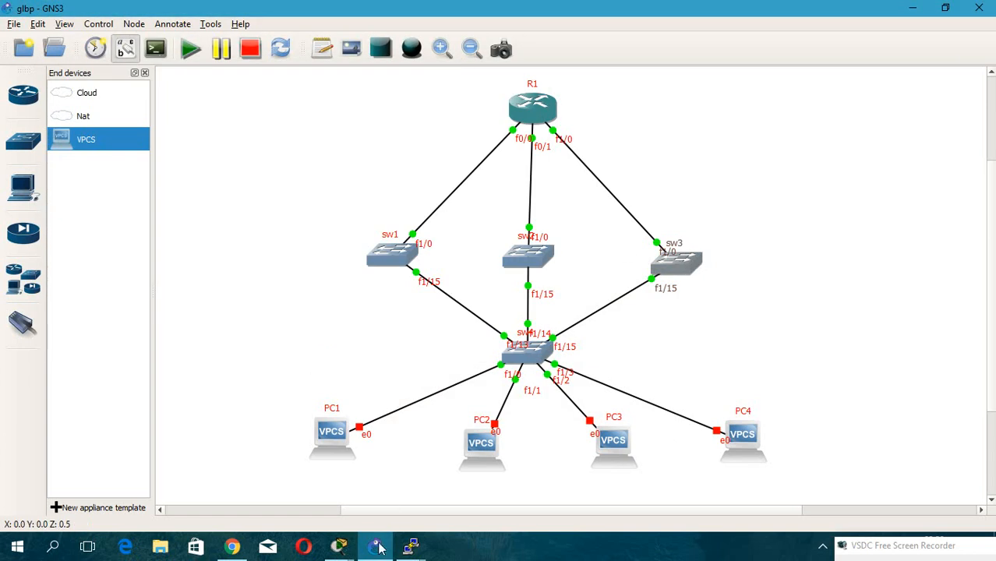
pyautogui.click(411, 546)
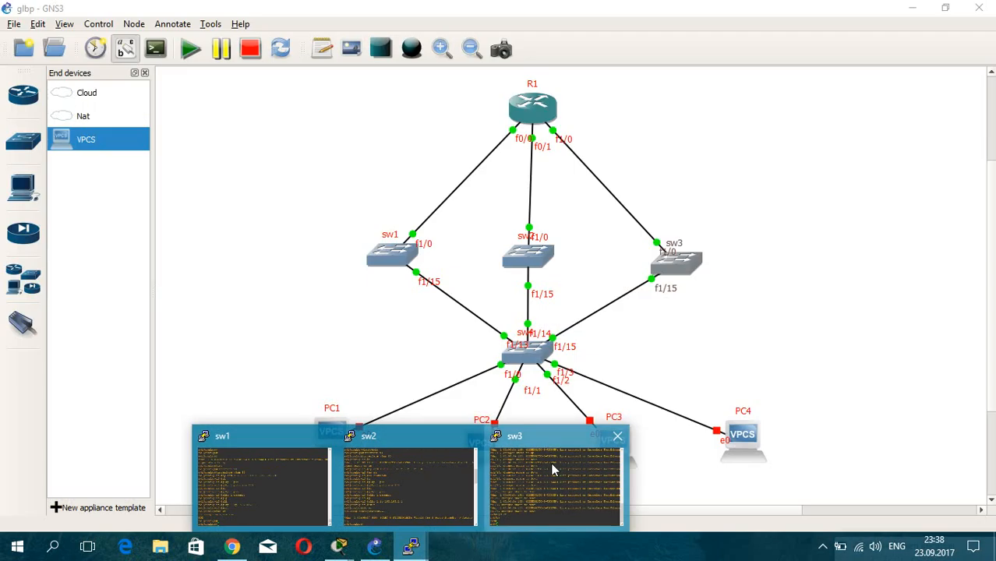
pyautogui.click(551, 462)
pyautogui.moveTo(250, 71); pyautogui.dragTo(811, 81)
pyautogui.press('Return')
pyautogui.press('Return')
# Enter global configuration mode on sw3 with conf t.
pyautogui.press('Return')
pyautogui.write('co')
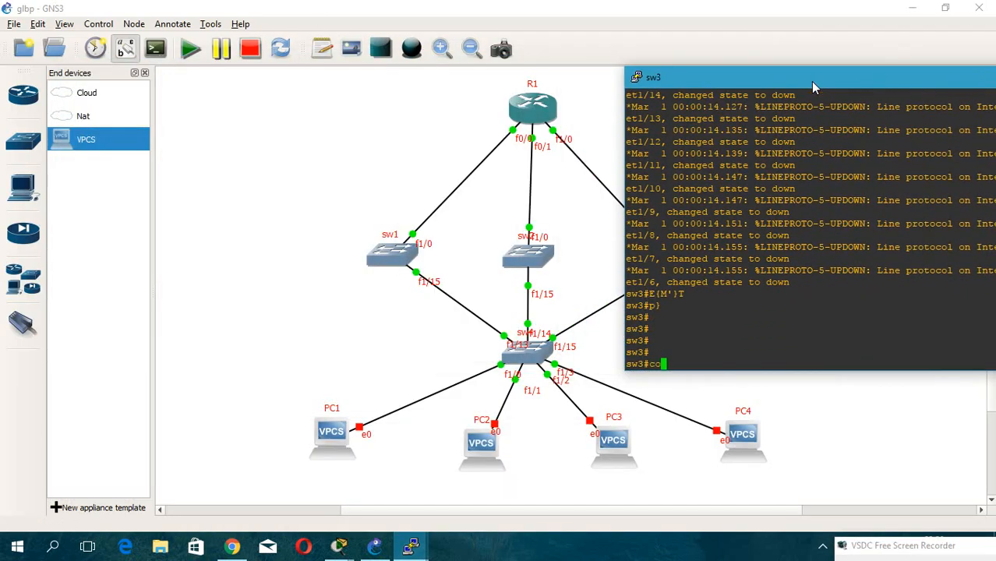
pyautogui.write('nf t')
pyautogui.press('Return')
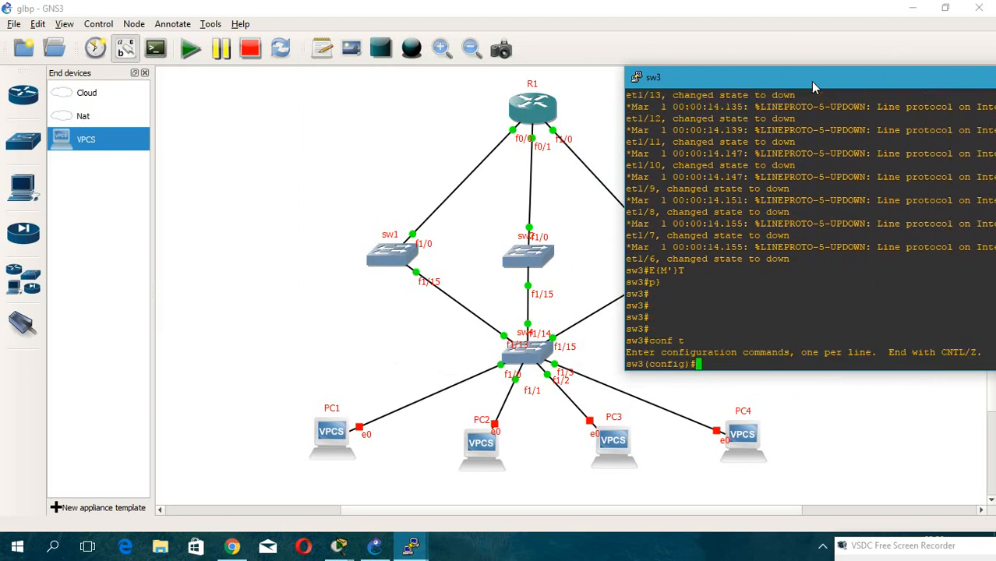
# Open interface Fa1/0 on sw3 and turn it into a routed port with no switchport.
pyautogui.write('inter')
pyautogui.moveTo(809, 77); pyautogui.dragTo(918, 72)
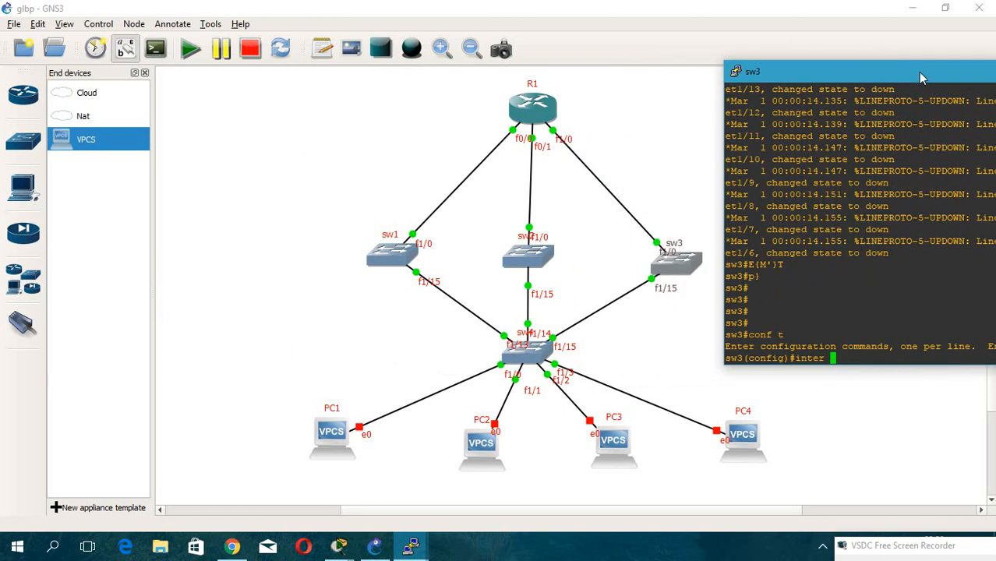
pyautogui.write('fa1?0')
pyautogui.press('BackSpace')
pyautogui.press('BackSpace')
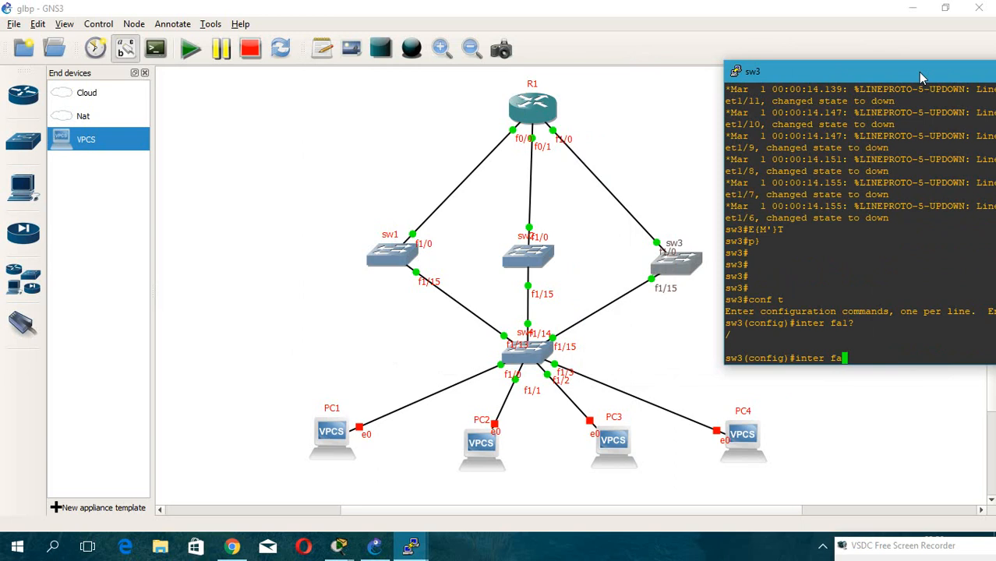
pyautogui.write('1/0')
pyautogui.press('Return')
pyautogui.write('i')
pyautogui.press('BackSpace')
pyautogui.write('no sw')
pyautogui.press('Tab')
pyautogui.press('Return')
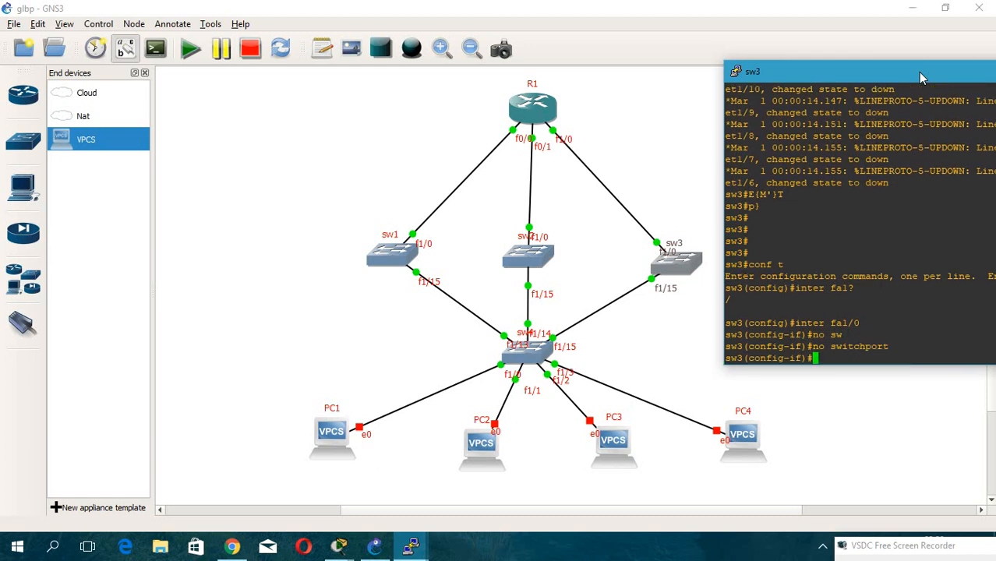
# Assign IP address 3.3.3.2 255.255.255.0 to sw3's Fa1/0.
pyautogui.write('ip add 192.168.')
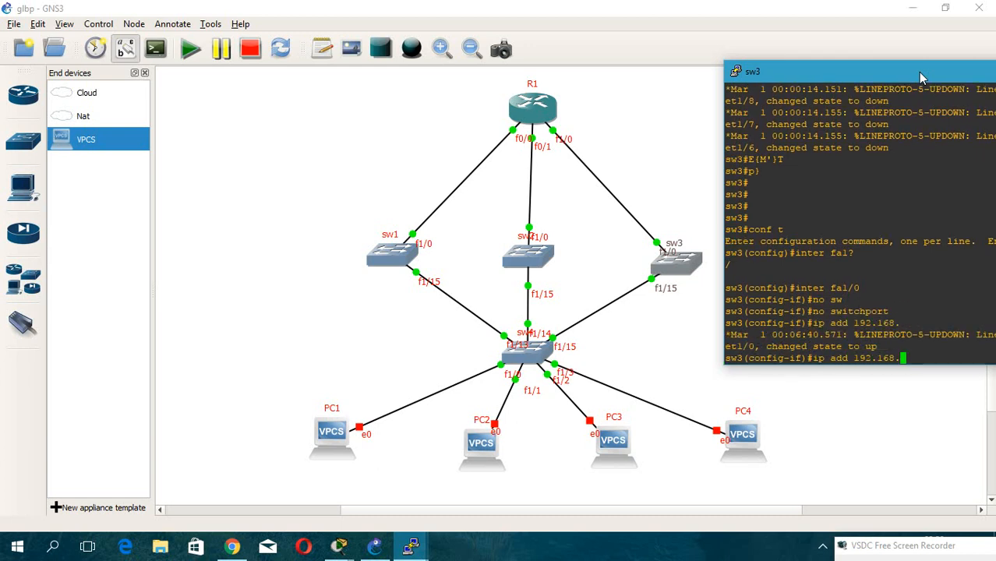
pyautogui.write('1.')
pyautogui.press('BackSpace')
pyautogui.press('BackSpace')
pyautogui.press('BackSpace')
pyautogui.press('BackSpace')
pyautogui.press('BackSpace')
pyautogui.press('BackSpace')
pyautogui.press('BackSpace')
pyautogui.press('BackSpace')
pyautogui.press('BackSpace')
pyautogui.press('BackSpace')
pyautogui.write('3.3.3.3')
pyautogui.press('BackSpace')
pyautogui.press('BackSpace')
pyautogui.write('2 ')
pyautogui.write('255.255.2')
pyautogui.write('55.255.0')
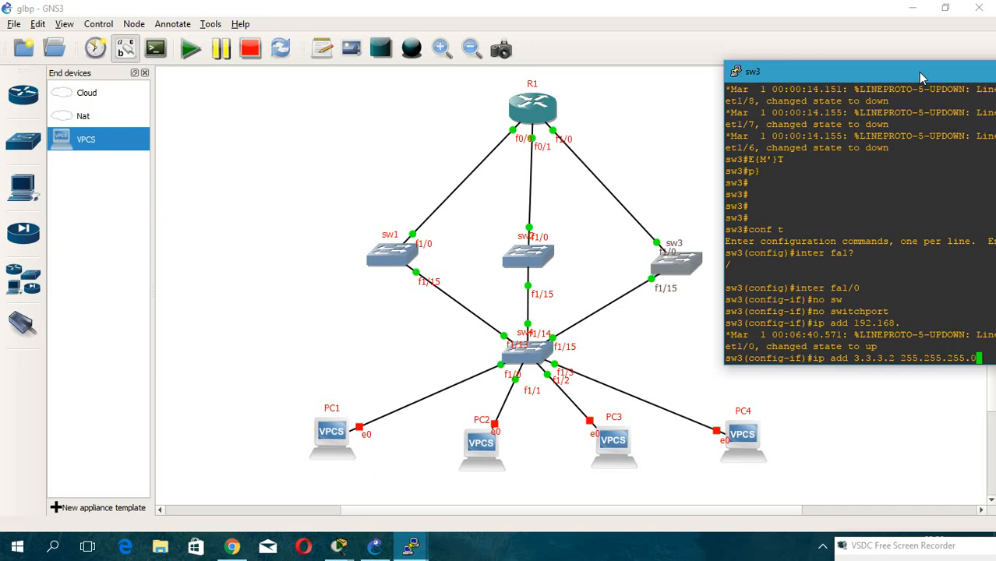
pyautogui.press('Return')
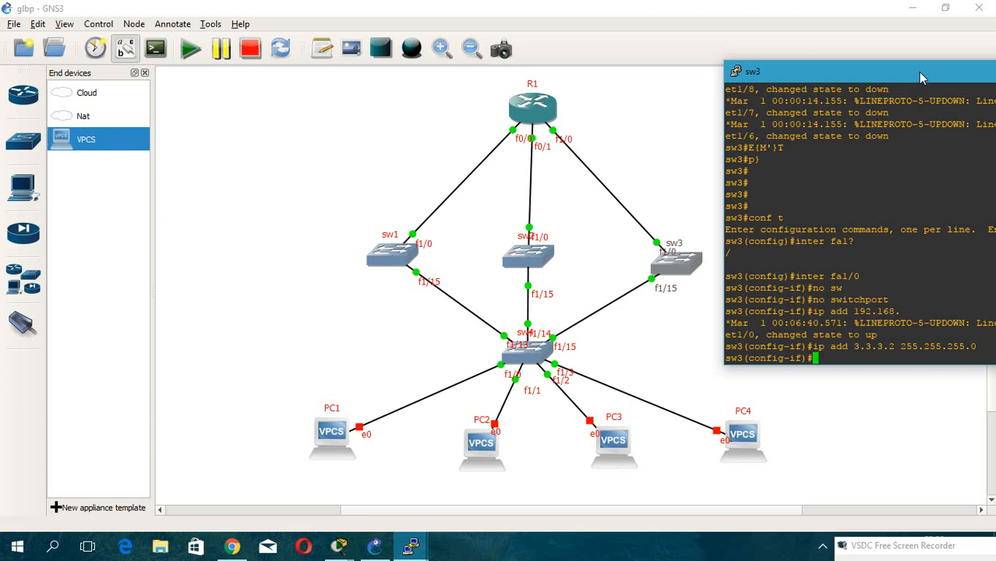
# Leave Fa1/0, open interface Fa1/15, and set it to switchport mode trunk.
pyautogui.write('exit')
pyautogui.press('Return')
pyautogui.press('Up')
pyautogui.press('Up')
pyautogui.press('Up')
pyautogui.press('Up')
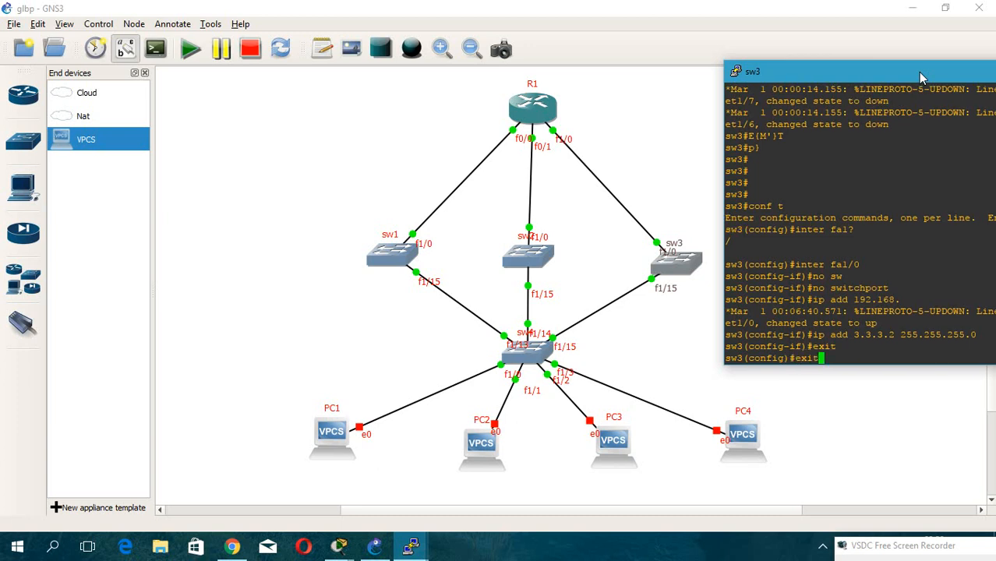
pyautogui.press('Up')
pyautogui.press('Up')
pyautogui.press('BackSpace')
pyautogui.write('15')
pyautogui.press('Return')
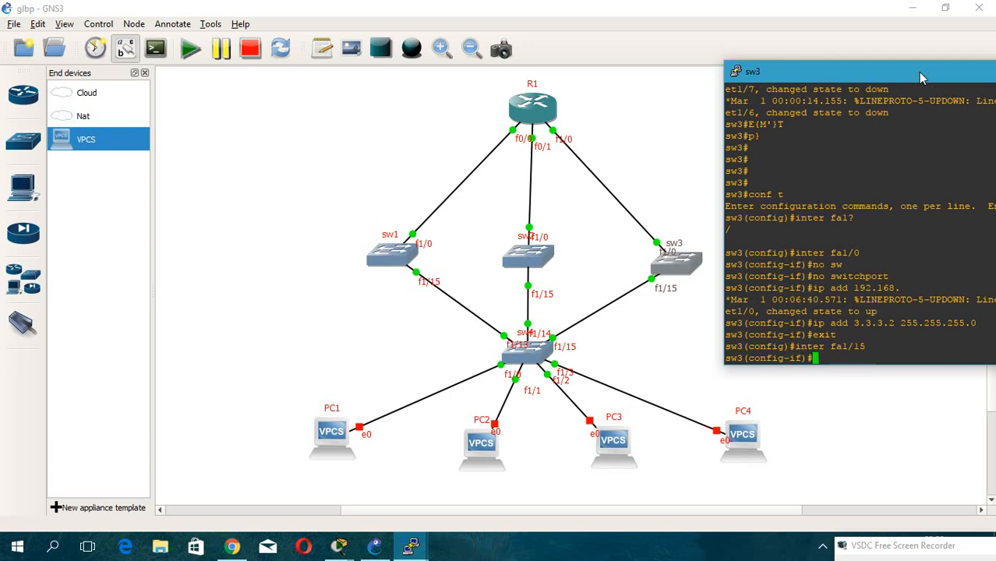
pyautogui.write('sw')
pyautogui.press('Tab')
pyautogui.write('mo tr')
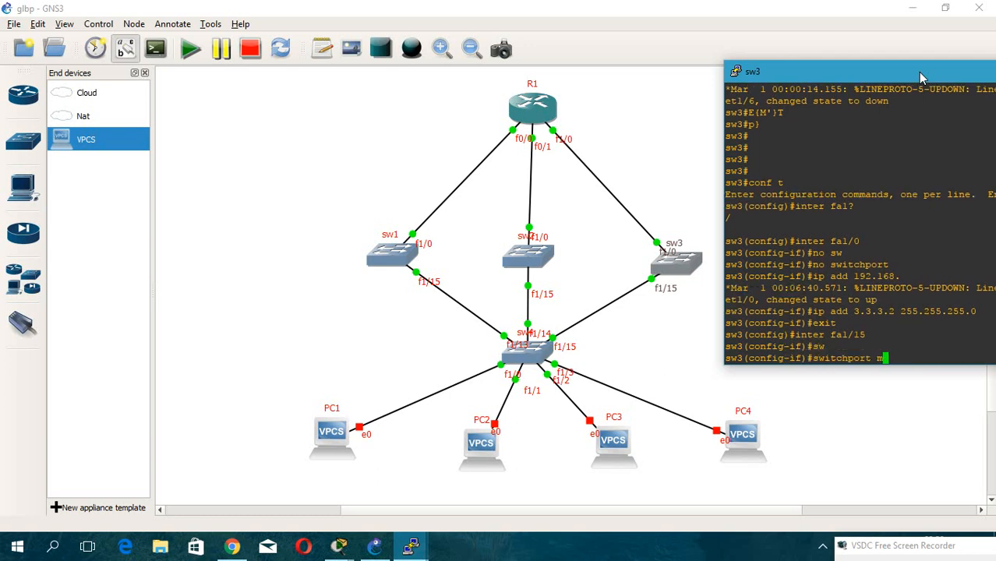
pyautogui.press('Tab')
pyautogui.press('Return')
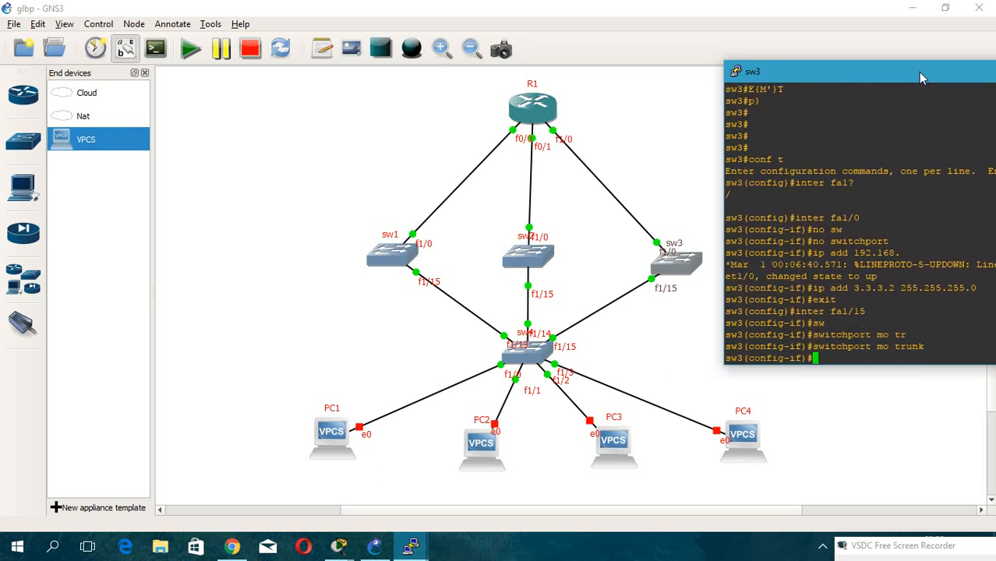
# Set Fa1/15's trunk encapsulation to dot1q and leave the interface.
pyautogui.write('sw')
pyautogui.press('Tab')
pyautogui.write('tr')
pyautogui.press('Tab')
pyautogui.write('en')
pyautogui.press('Tab')
pyautogui.write('d')
pyautogui.moveTo(919, 72); pyautogui.dragTo(810, 60)
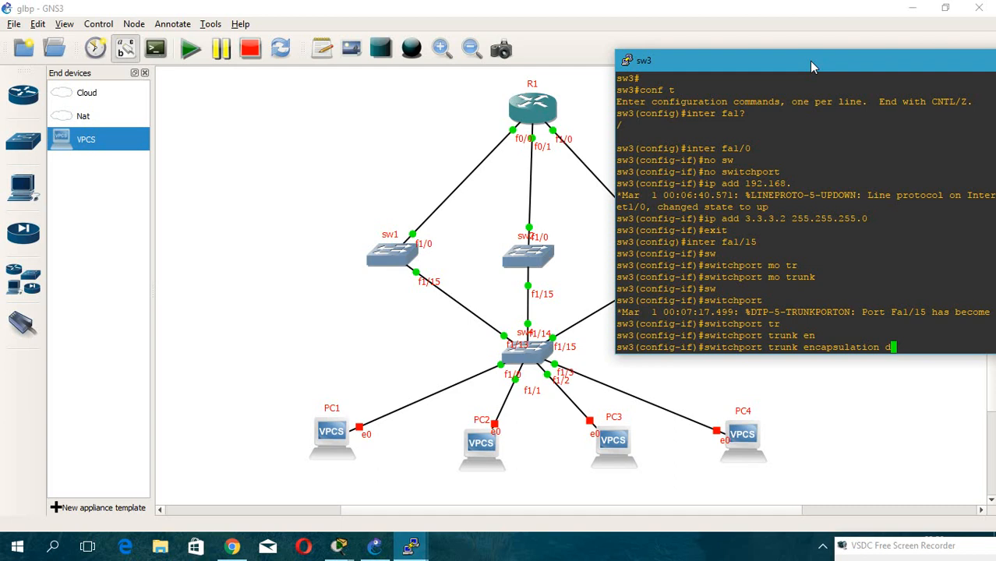
pyautogui.write('o')
pyautogui.press('Tab')
pyautogui.press('Return')
pyautogui.write('exit')
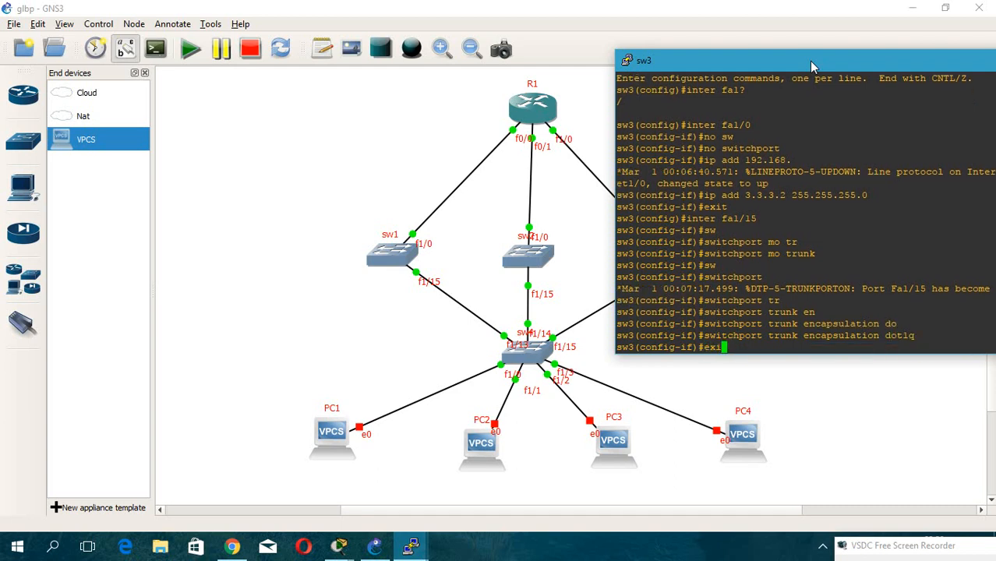
pyautogui.press('Return')
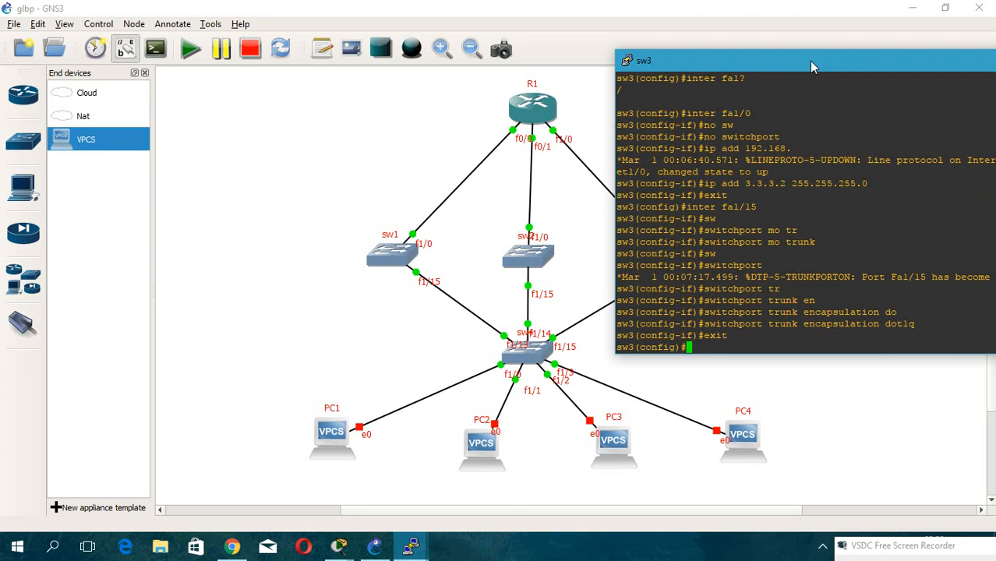
# Create VLAN 50 on sw3 and leave VLAN configuration mode.
pyautogui.write('vl')
pyautogui.press('Tab')
pyautogui.write('50')
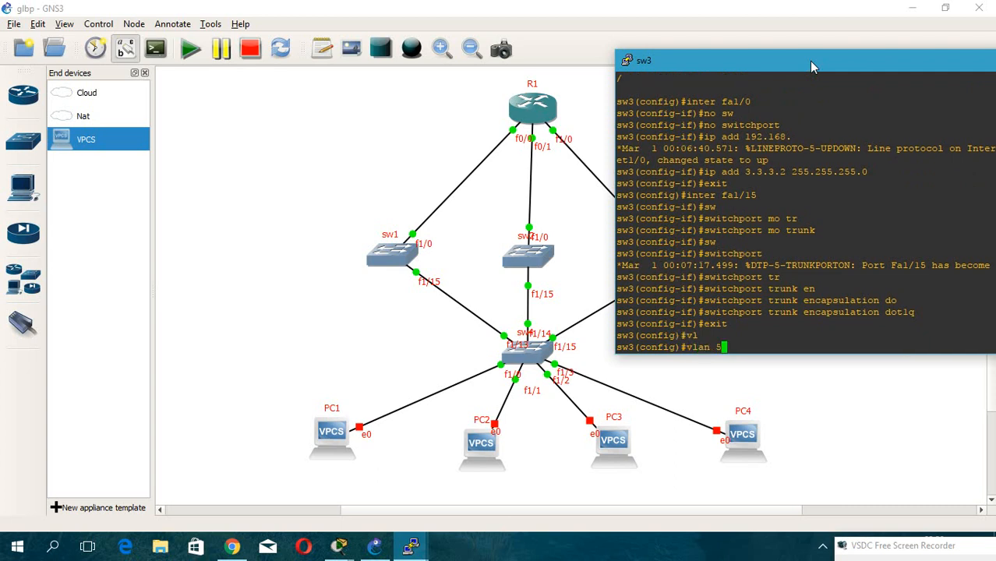
pyautogui.press('Return')
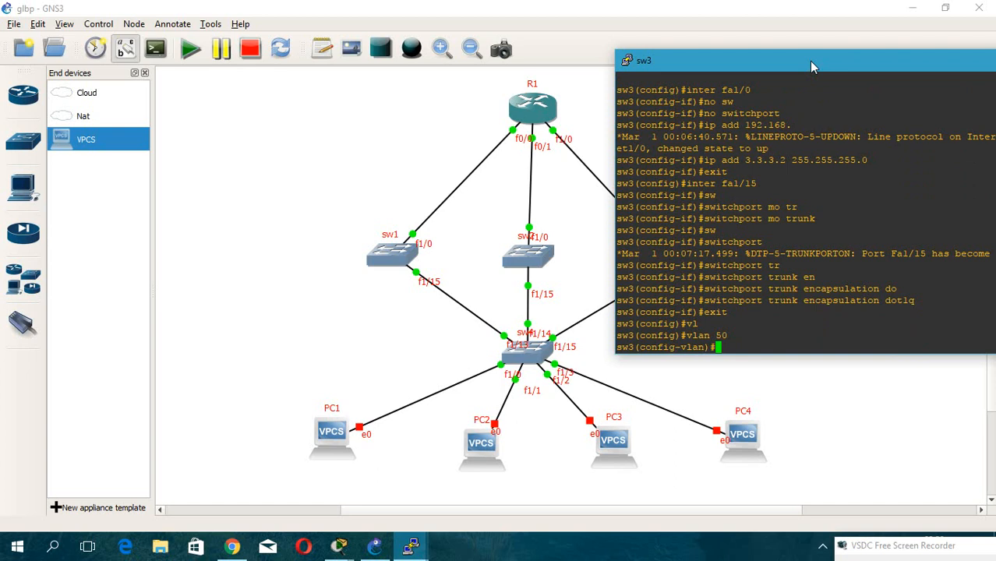
pyautogui.write('int')
pyautogui.press('Tab')
pyautogui.write('e')
pyautogui.press('Tab')
pyautogui.press('BackSpace')
pyautogui.press('BackSpace')
pyautogui.press('BackSpace')
pyautogui.press('BackSpace')
pyautogui.write('exit')
pyautogui.press('Return')
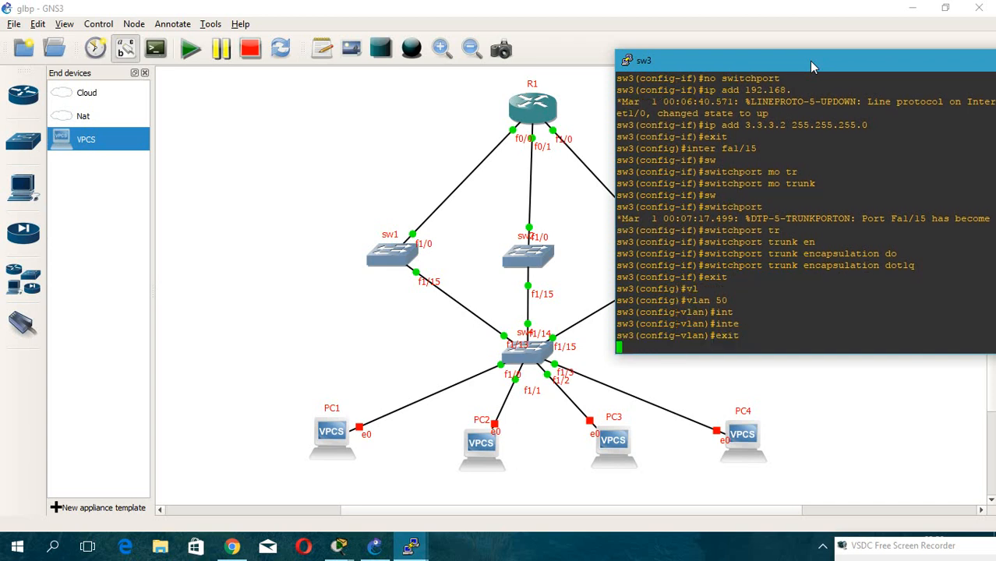
# Open the VLAN 50 interface on sw3.
pyautogui.write('in')
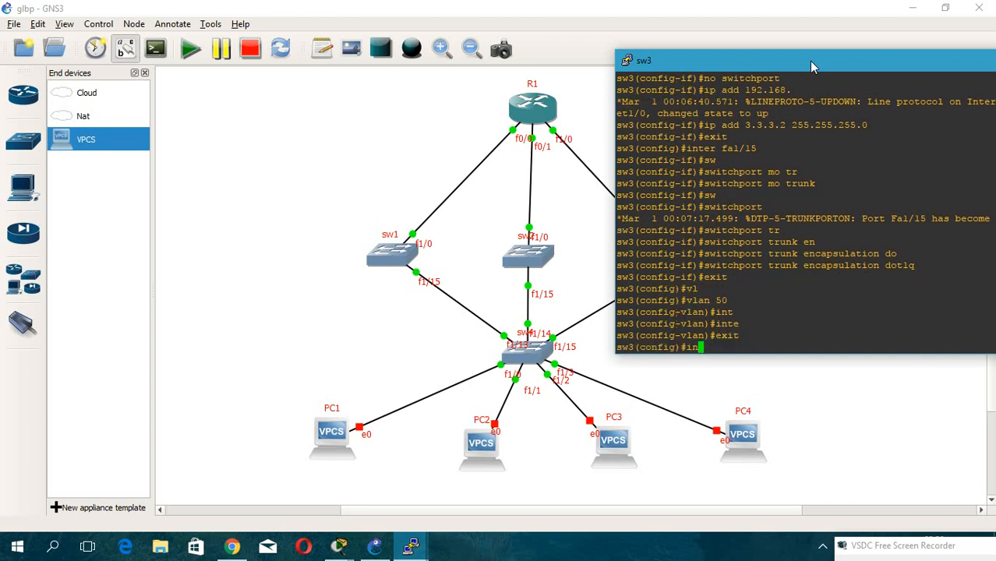
pyautogui.press('Tab')
pyautogui.write('fa')
pyautogui.press('BackSpace')
pyautogui.press('BackSpace')
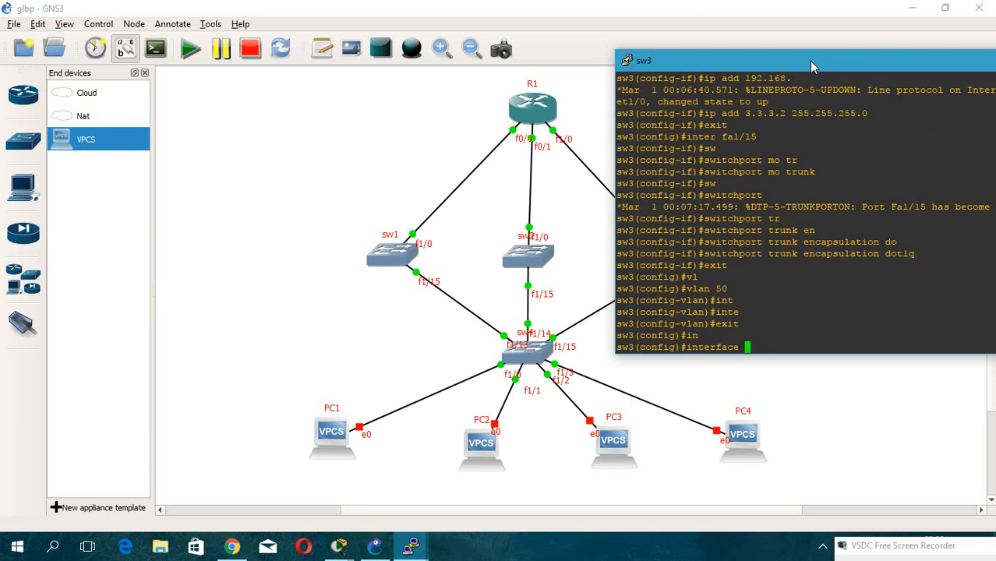
pyautogui.write('vl')
pyautogui.press('Tab')
pyautogui.write('50\\')
pyautogui.press('Return')
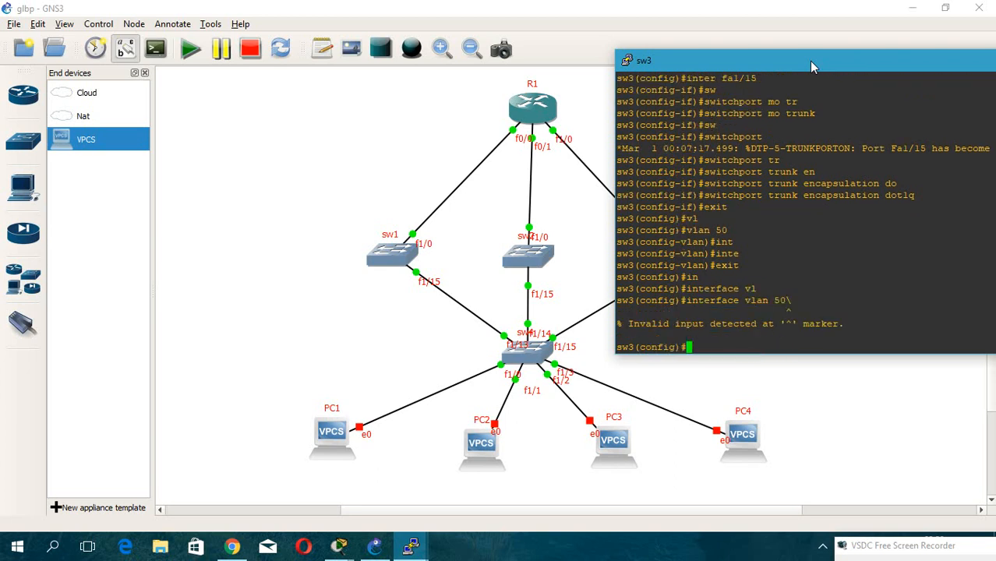
pyautogui.press('Up')
pyautogui.press('BackSpace')
pyautogui.press('Return')
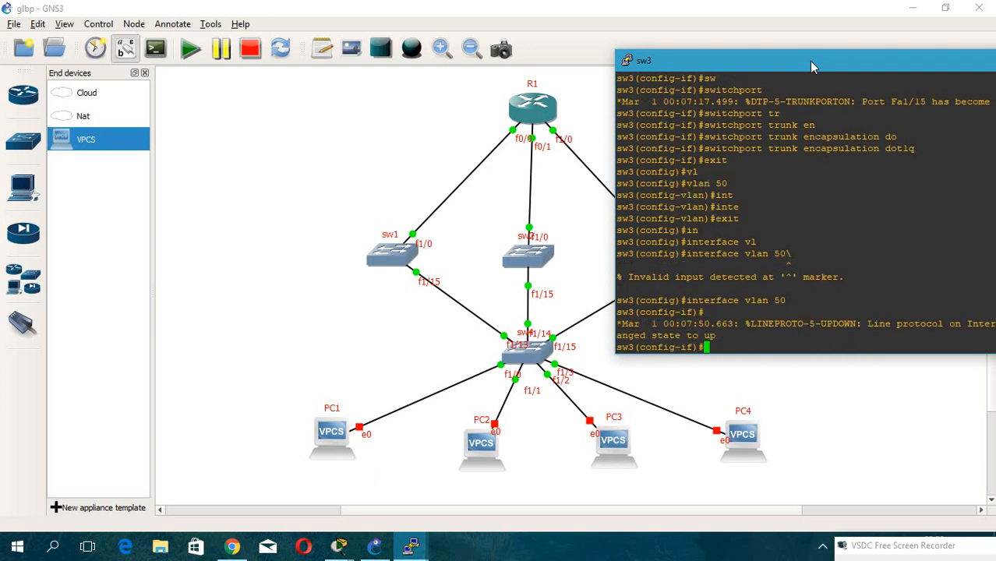
# Assign IP address 192.168.1.12 255.255.255.0 to the VLAN 50 interface.
pyautogui.write('ip add 192.168.1.12 255.255')
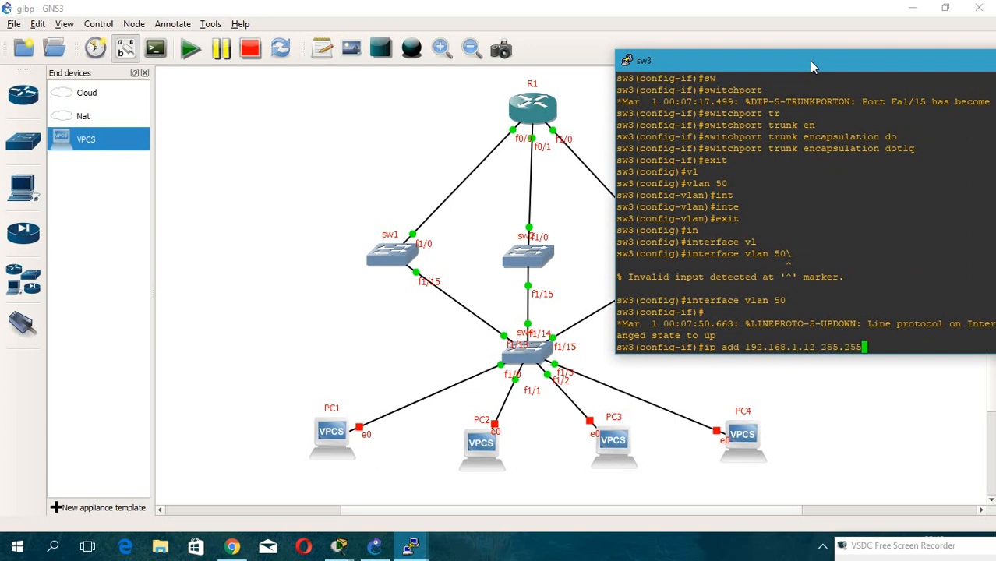
pyautogui.write('.255.0')
pyautogui.press('Return')
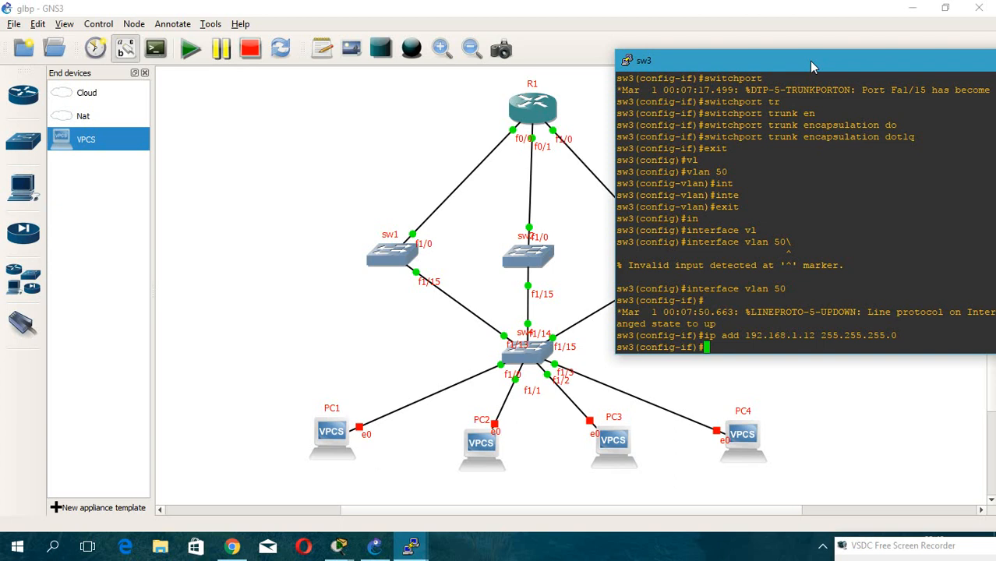
# Set GLBP group 1 priority to 100 on the VLAN 50 interface.
pyautogui.write('gl')
pyautogui.press('Tab')
pyautogui.write('1 ')
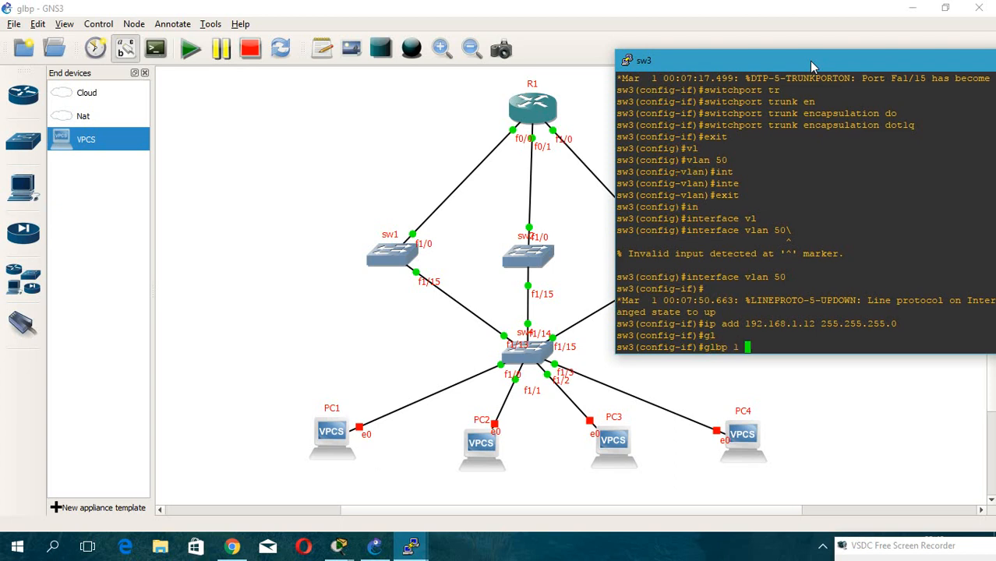
pyautogui.write('pri')
pyautogui.press('Tab')
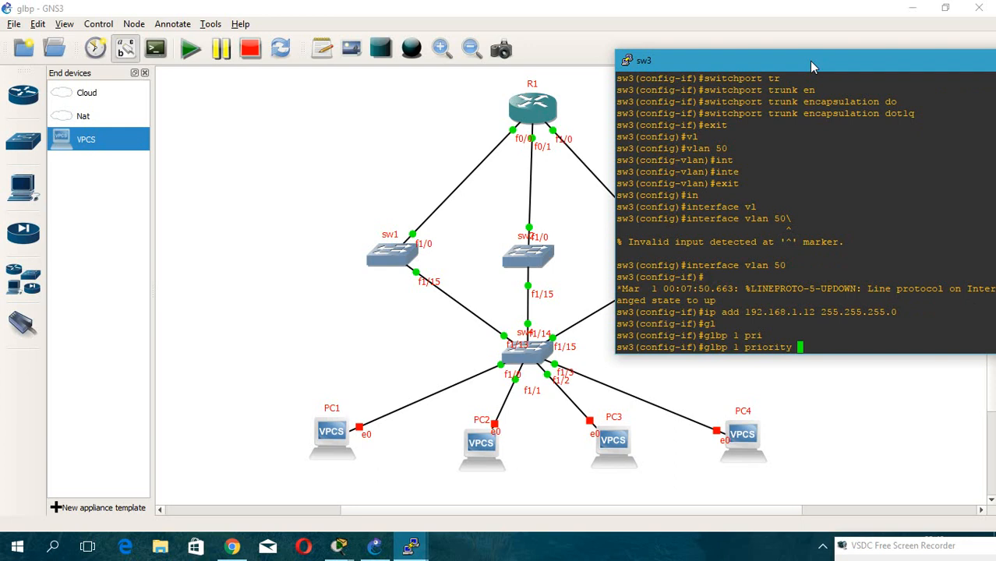
pyautogui.write('100')
pyautogui.press('Return')
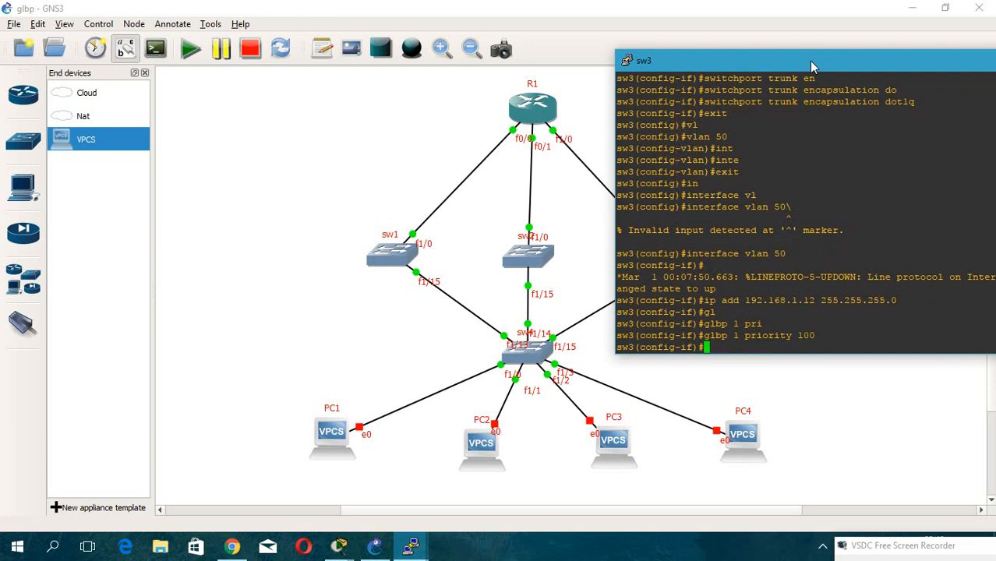
# Set GLBP group 1's virtual IP address to 192.168.1.1.
pyautogui.press('Up')
pyautogui.press('Up')
pyautogui.press('Down')
pyautogui.press('Down')
pyautogui.press('Up')
pyautogui.press('BackSpace')
pyautogui.press('BackSpace')
pyautogui.press('BackSpace')
pyautogui.press('BackSpace')
pyautogui.press('BackSpace')
pyautogui.press('BackSpace')
pyautogui.press('BackSpace')
pyautogui.press('BackSpace')
pyautogui.press('BackSpace')
pyautogui.press('BackSpace')
pyautogui.press('BackSpace')
pyautogui.press('BackSpace')
pyautogui.write('ip 192.168.1.1')
pyautogui.press('Return')
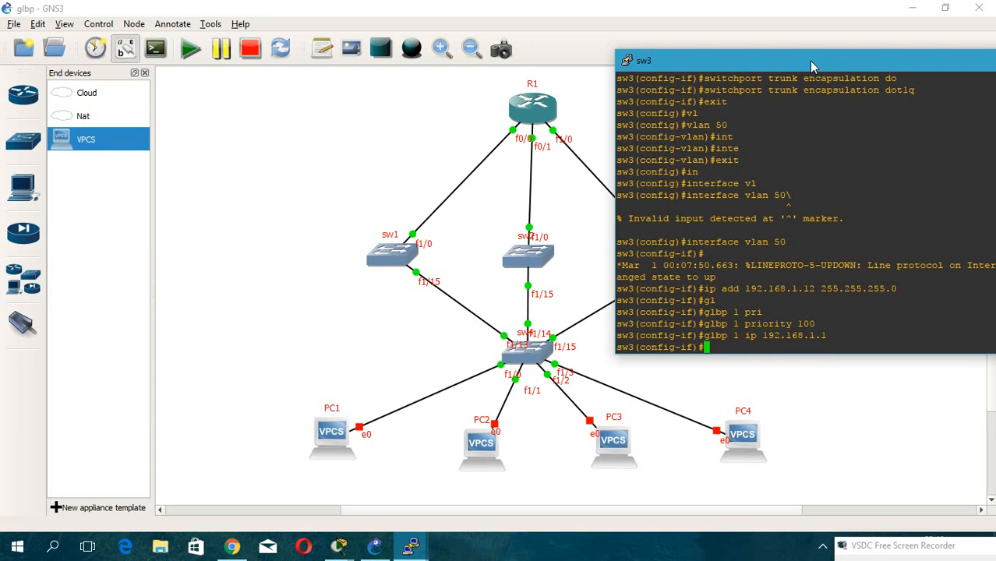
# Leave the VLAN 50 interface and save sw3's running configuration.
pyautogui.write('exit')
pyautogui.press('Return')
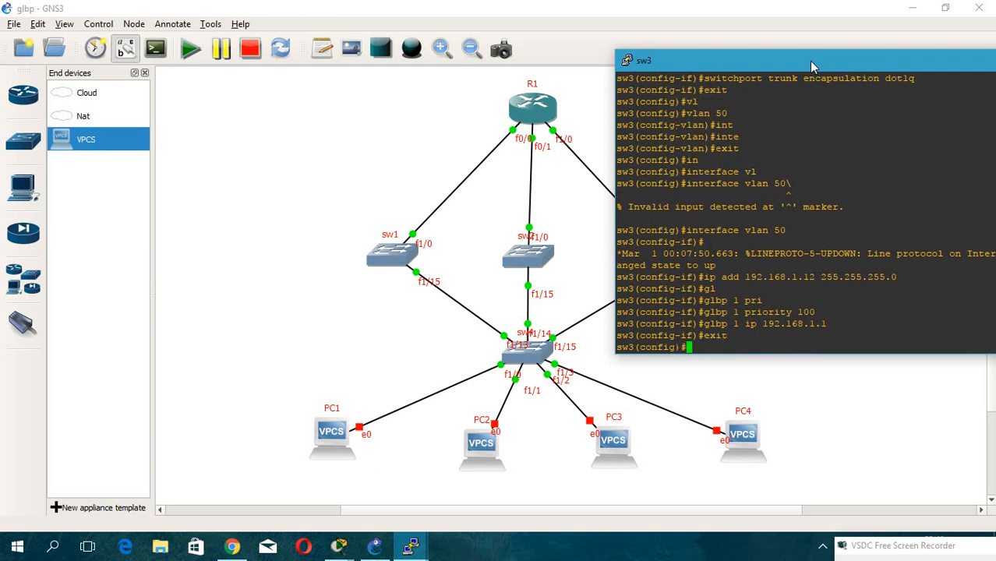
pyautogui.write('no sh')
pyautogui.press('Tab')
pyautogui.press('Return')
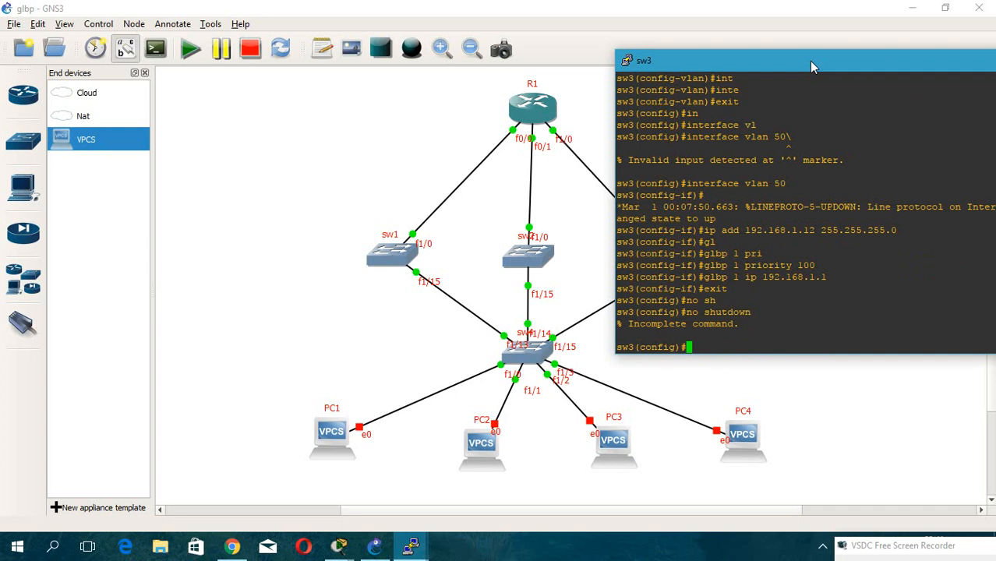
pyautogui.write('do wr')
pyautogui.press('Return')
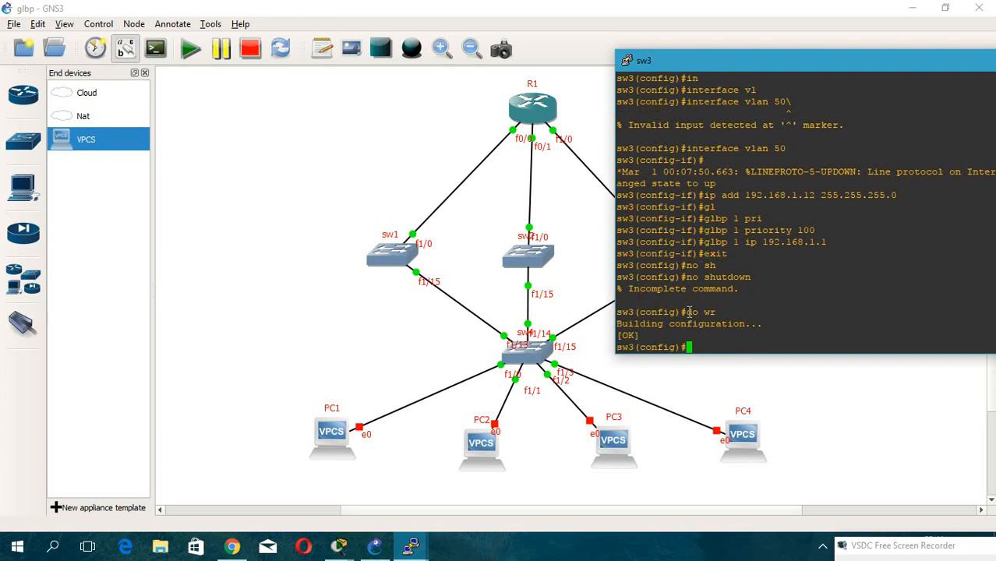
# Start EIGRP routing process 1 on sw3.
pyautogui.write('i')
pyautogui.press('BackSpace')
pyautogui.write('rou')
pyautogui.press('Tab')
pyautogui.write('r ei')
pyautogui.press('Tab')
pyautogui.write('1')
pyautogui.press('Return')
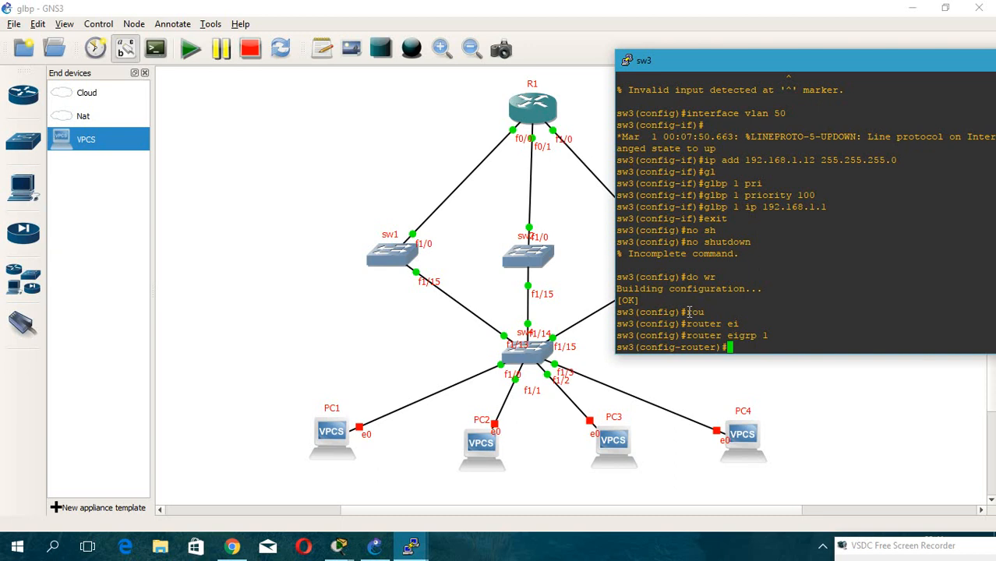
# Try to add an EIGRP neighbor 192.168.1.0 with wildcard 0.0.0.255.
pyautogui.write('ne')
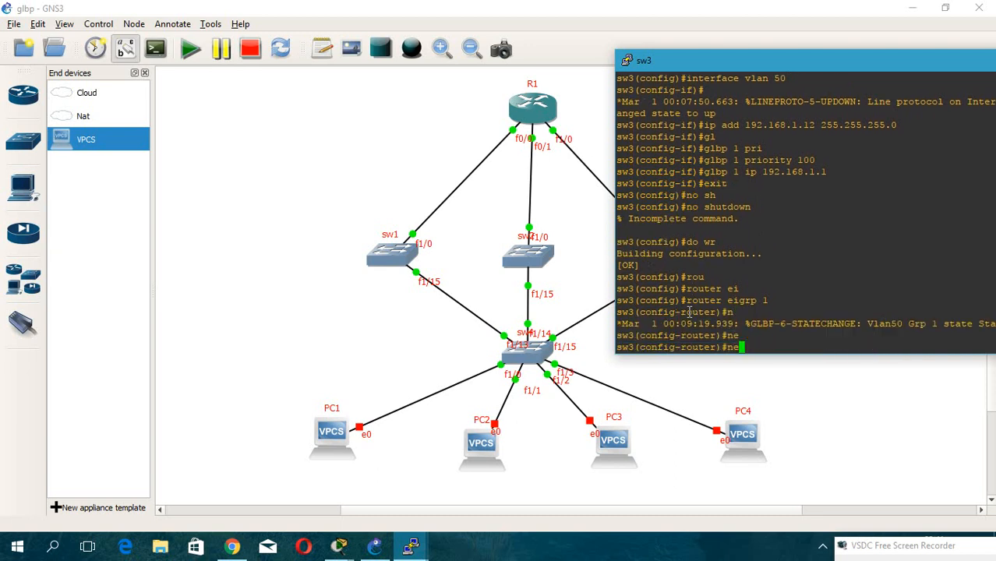
pyautogui.write('i')
pyautogui.press('Tab')
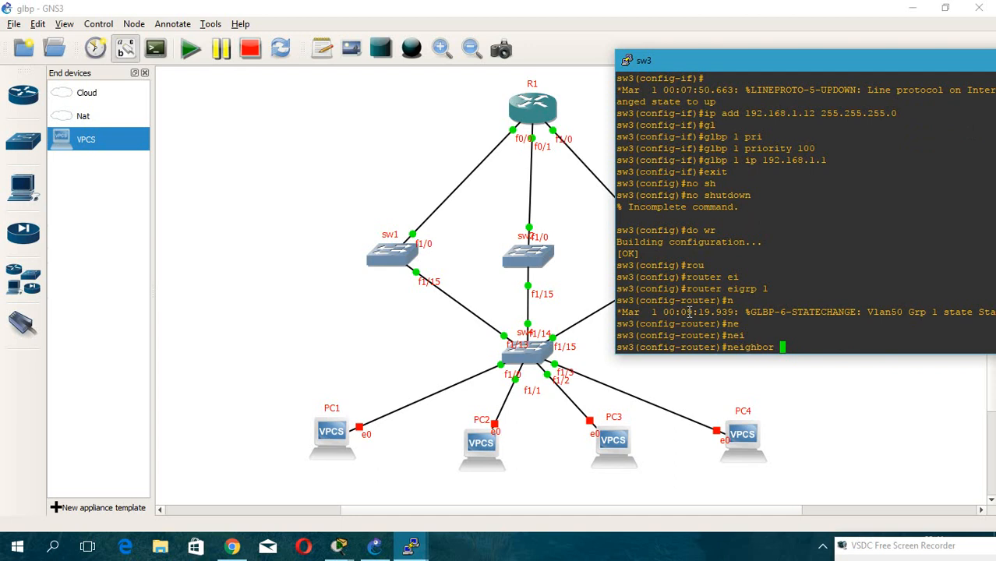
pyautogui.write('192.168.1.0 ')
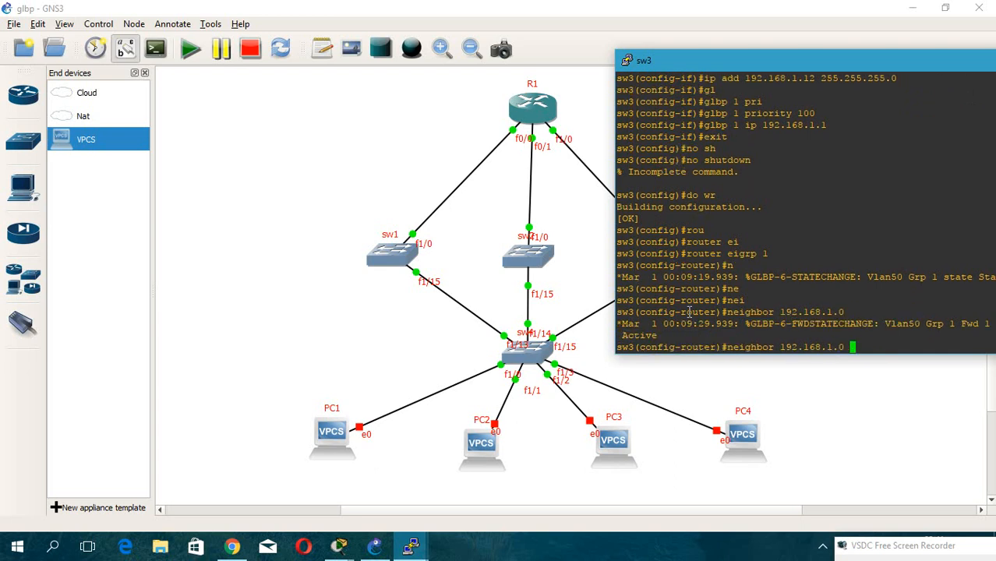
pyautogui.write('0.0.0.255')
pyautogui.press('Return')
pyautogui.press('Up')
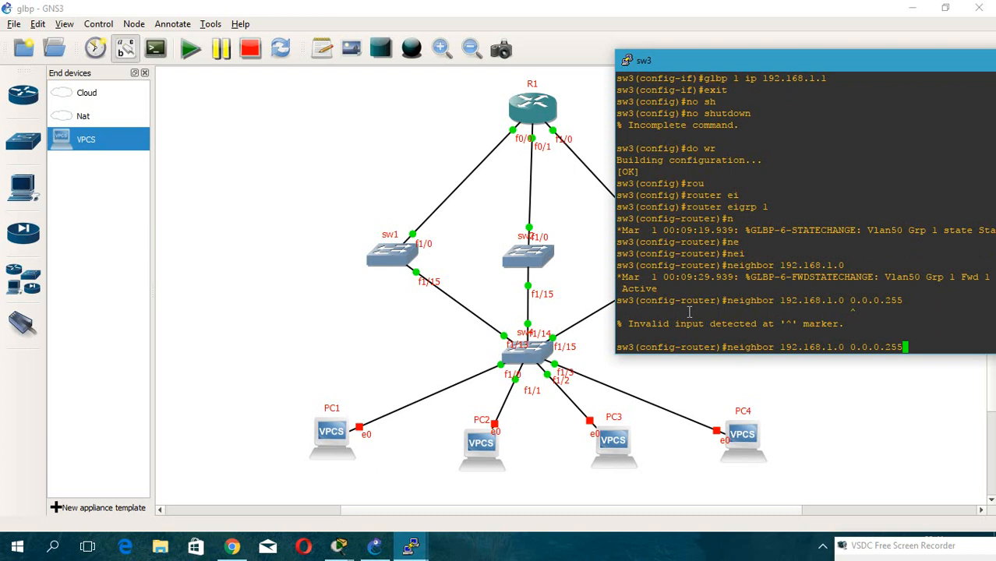
pyautogui.press('Return')
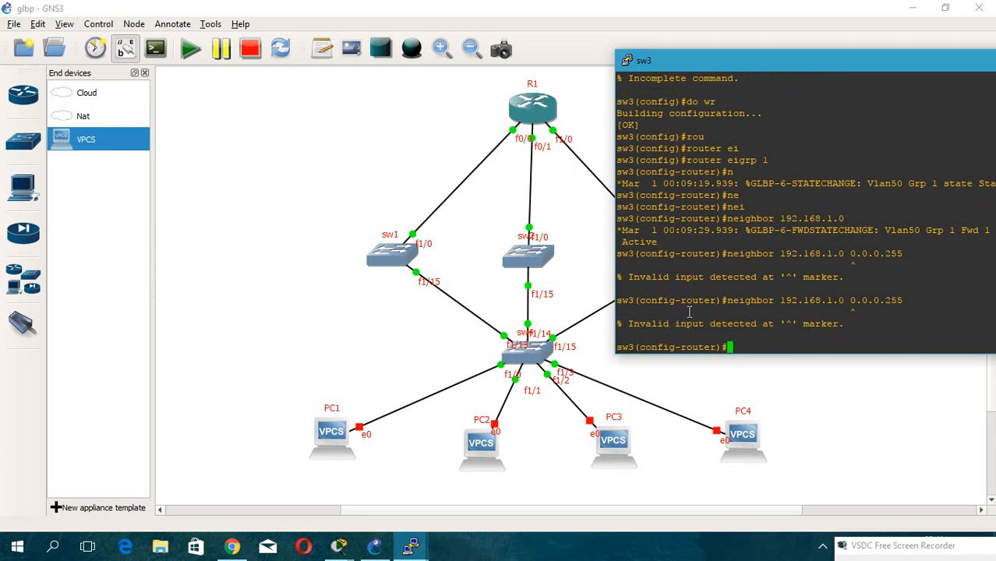
# Check the available options following the EIGRP neighbor address.
pyautogui.press('Up')
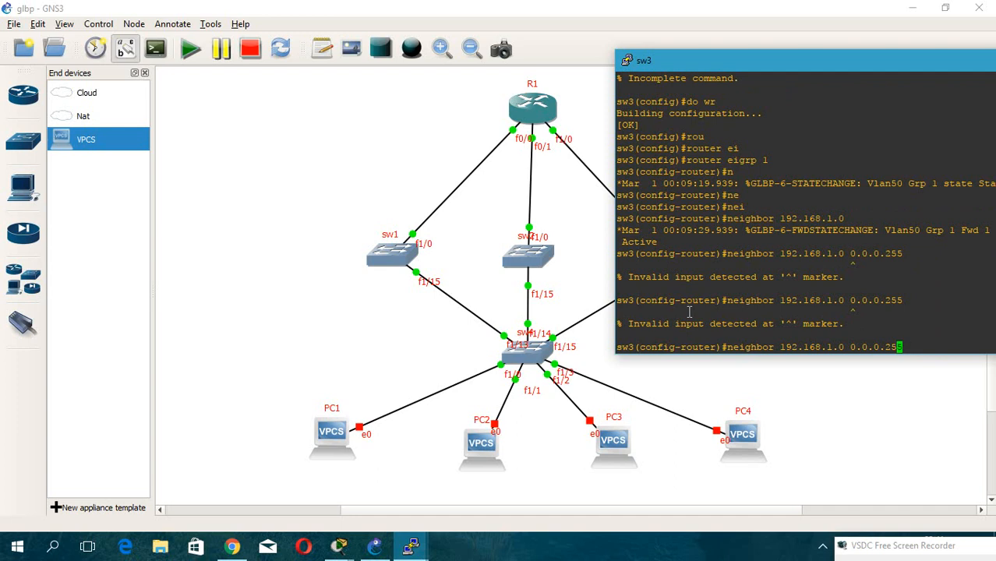
pyautogui.press('Left')
pyautogui.press('Left')
pyautogui.press('Left')
pyautogui.press('Left')
pyautogui.press('Left')
pyautogui.press('Left')
pyautogui.press('Left')
pyautogui.press('Left')
pyautogui.press('Left')
pyautogui.press('Right')
pyautogui.press('Right')
pyautogui.press('Right')
pyautogui.press('Right')
pyautogui.press('Right')
pyautogui.press('Right')
pyautogui.press('Right')
pyautogui.press('Right')
pyautogui.press('BackSpace')
pyautogui.press('BackSpace')
pyautogui.press('BackSpace')
pyautogui.press('BackSpace')
pyautogui.press('BackSpace')
pyautogui.press('BackSpace')
pyautogui.press('BackSpace')
pyautogui.press('BackSpace')
pyautogui.press('BackSpace')
pyautogui.write('?')
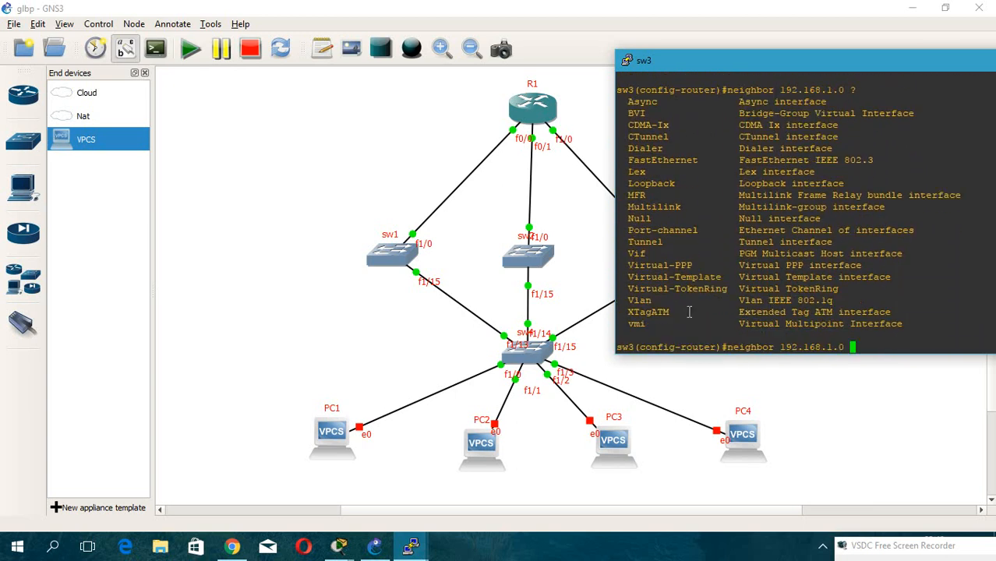
pyautogui.press('Return')
pyautogui.press('Up')
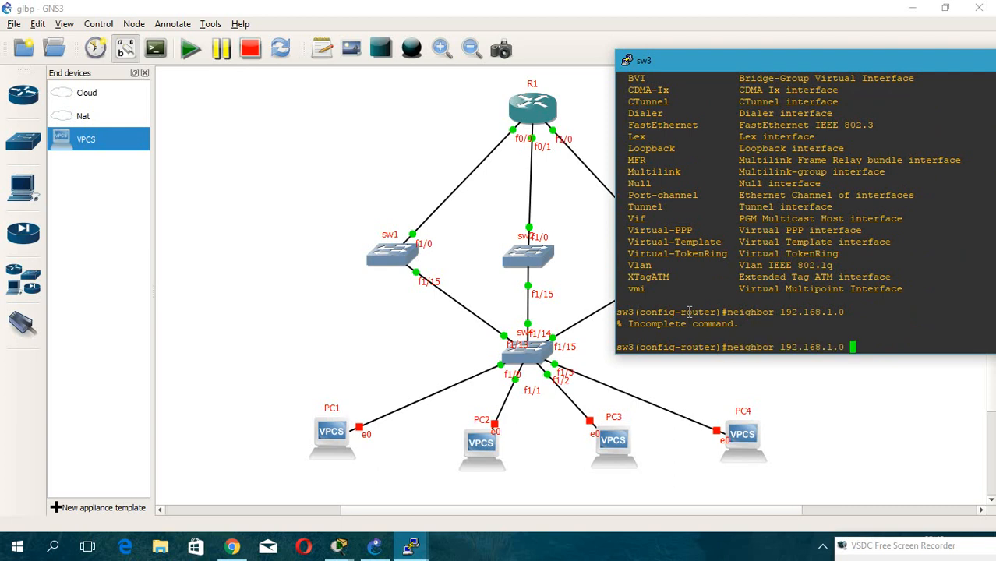
pyautogui.write('?')
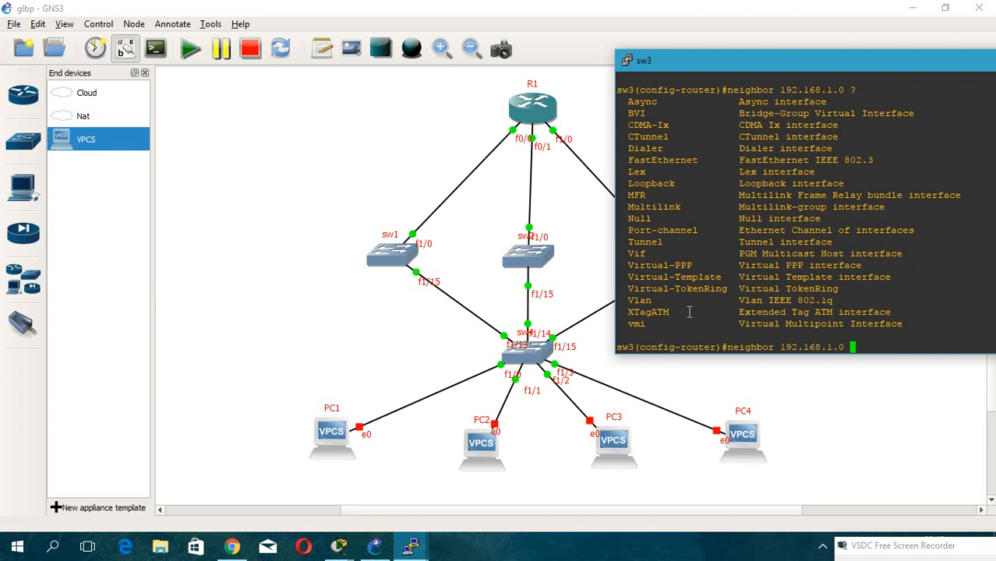
# Leave EIGRP configuration and try the ip route and route commands.
pyautogui.press('BackSpace')
pyautogui.press('BackSpace')
pyautogui.press('BackSpace')
pyautogui.press('BackSpace')
pyautogui.press('BackSpace')
pyautogui.press('BackSpace')
pyautogui.press('BackSpace')
pyautogui.press('BackSpace')
pyautogui.press('BackSpace')
pyautogui.press('BackSpace')
pyautogui.press('BackSpace')
pyautogui.press('BackSpace')
pyautogui.press('BackSpace')
pyautogui.press('BackSpace')
pyautogui.press('BackSpace')
pyautogui.press('BackSpace')
pyautogui.press('BackSpace')
pyautogui.press('BackSpace')
pyautogui.press('BackSpace')
pyautogui.press('BackSpace')
pyautogui.write('exit')
pyautogui.press('Return')
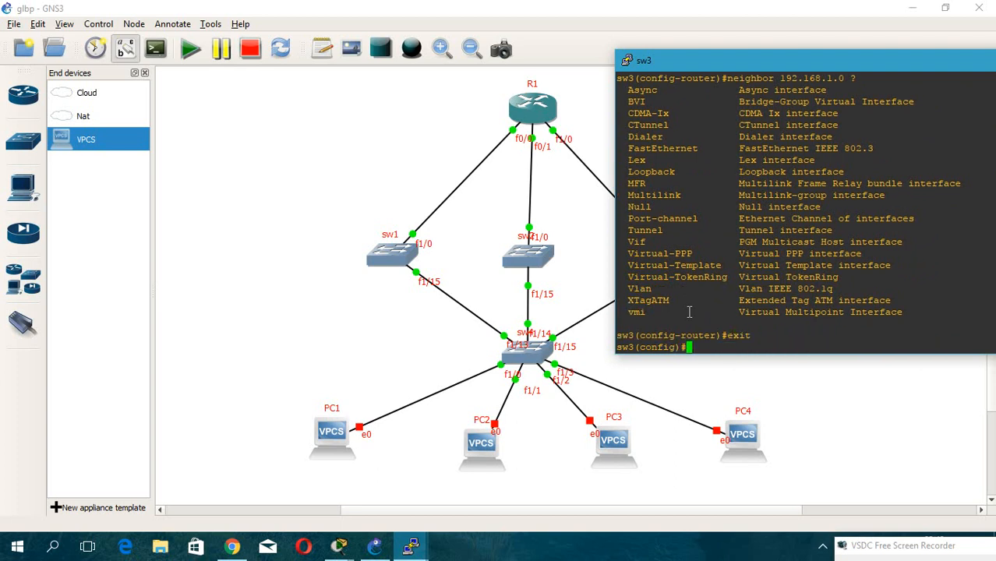
pyautogui.write('ip ro')
pyautogui.press('Tab')
pyautogui.write('ute')
pyautogui.press('Tab')
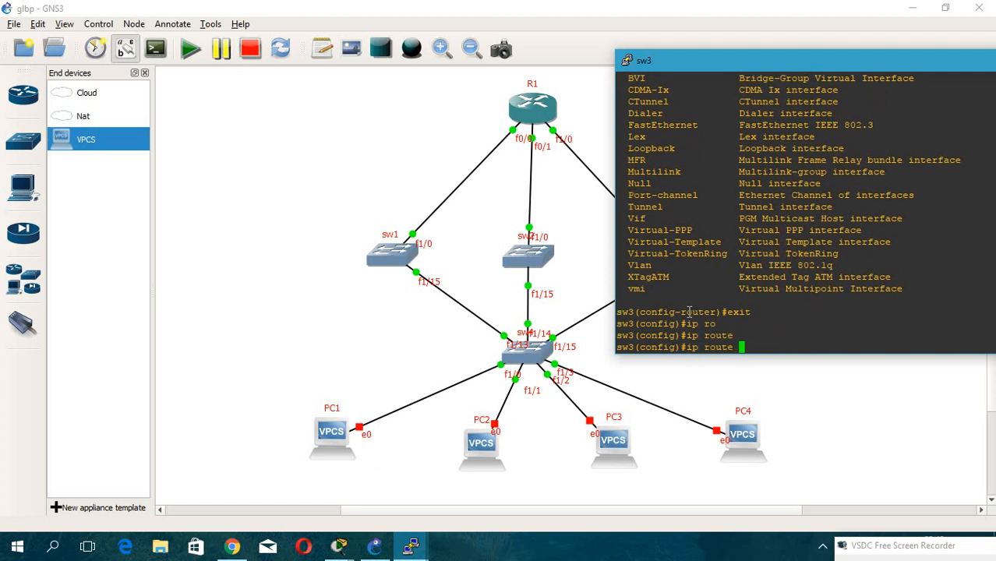
pyautogui.press('Return')
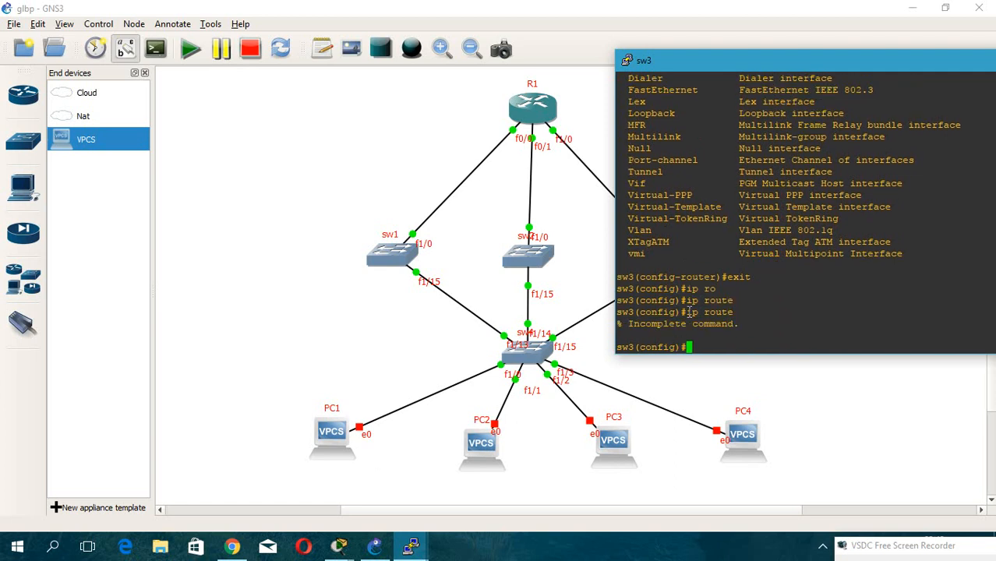
pyautogui.write('ro')
pyautogui.press('Tab')
pyautogui.write('ute')
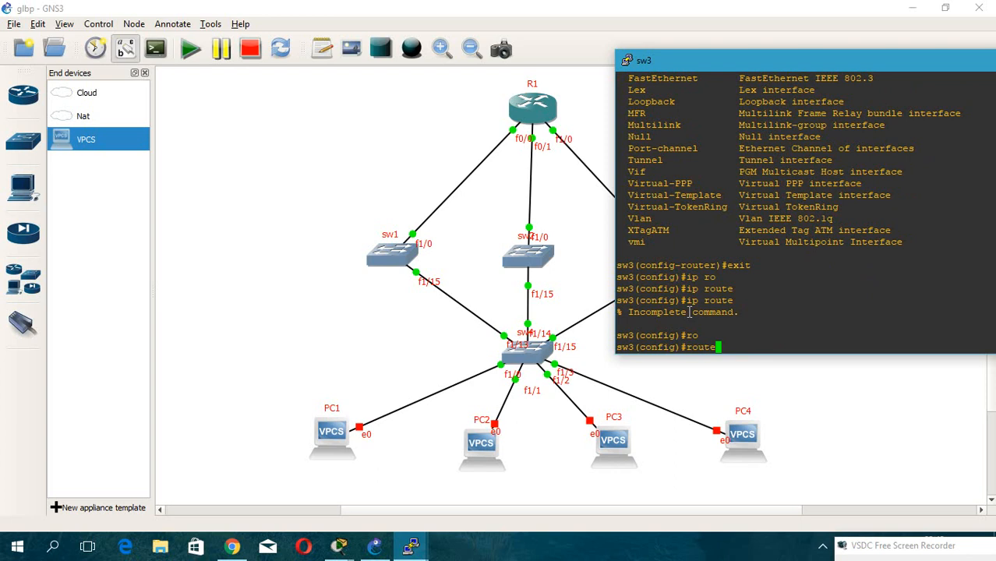
pyautogui.write('?')
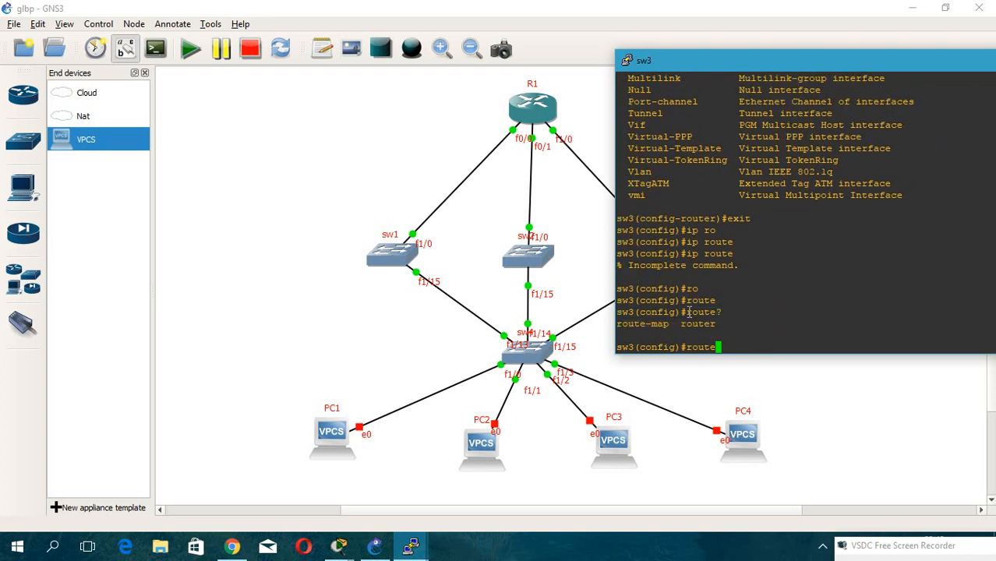
# Return to configuring EIGRP process 1.
pyautogui.press('BackSpace')
pyautogui.press('BackSpace')
pyautogui.press('BackSpace')
pyautogui.press('BackSpace')
pyautogui.press('BackSpace')
pyautogui.write('exit')
pyautogui.press('BackSpace')
pyautogui.press('BackSpace')
pyautogui.press('BackSpace')
pyautogui.press('BackSpace')
pyautogui.write('neighbor 192.168.1.0 ')
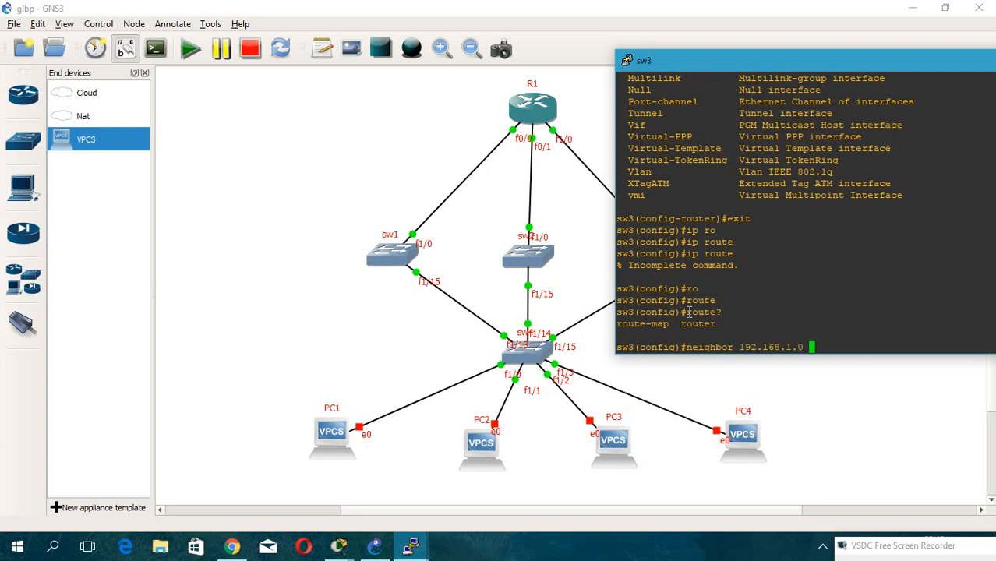
pyautogui.write('0.0.0.255')
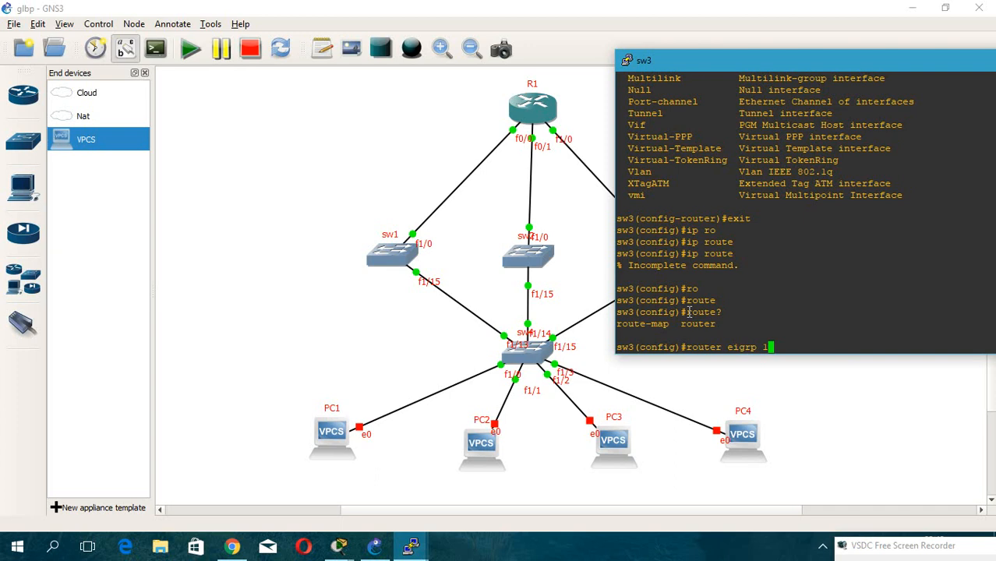
pyautogui.press('Return')
# Check the options available for the EIGRP neighbor command on sw3.
pyautogui.write('ip route ')
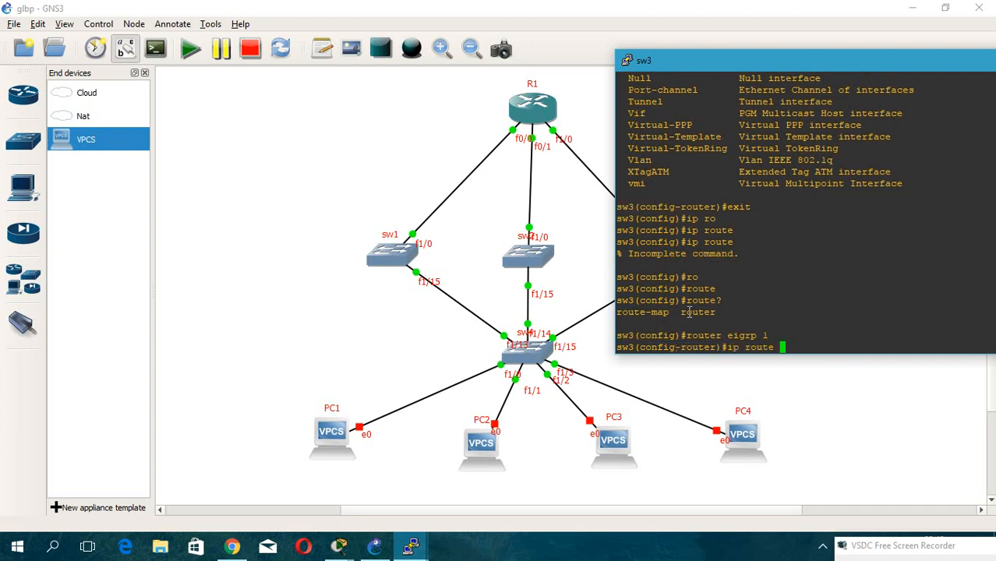
pyautogui.write('eigrp')
pyautogui.press('BackSpace')
pyautogui.press('BackSpace')
pyautogui.press('BackSpace')
pyautogui.press('BackSpace')
pyautogui.press('BackSpace')
pyautogui.press('BackSpace')
pyautogui.press('BackSpace')
pyautogui.press('BackSpace')
pyautogui.press('BackSpace')
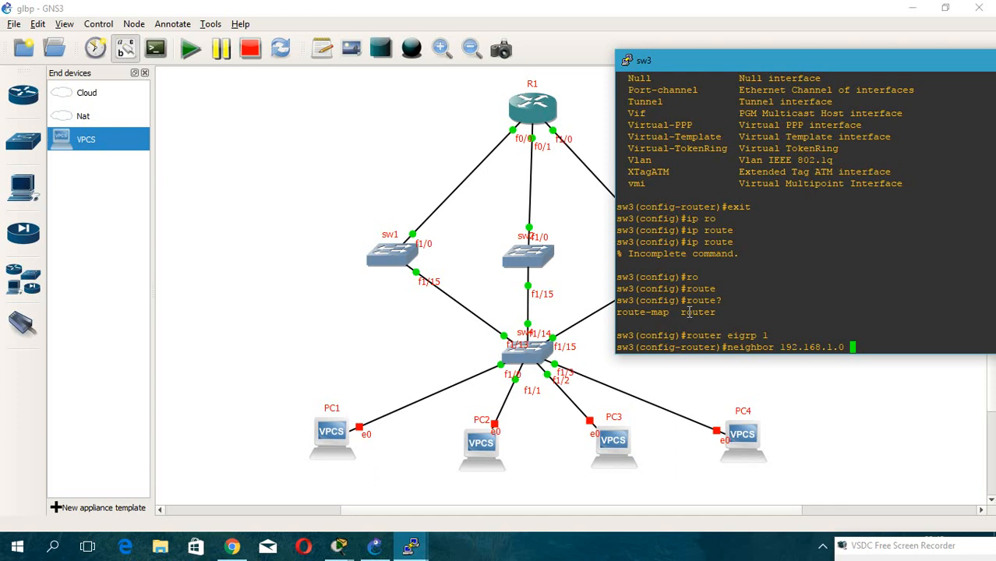
pyautogui.press('BackSpace')
pyautogui.press('BackSpace')
pyautogui.press('BackSpace')
pyautogui.press('BackSpace')
pyautogui.press('BackSpace')
pyautogui.press('BackSpace')
pyautogui.press('BackSpace')
pyautogui.press('BackSpace')
pyautogui.press('BackSpace')
pyautogui.press('BackSpace')
pyautogui.press('BackSpace')
pyautogui.press('BackSpace')
pyautogui.write('?')
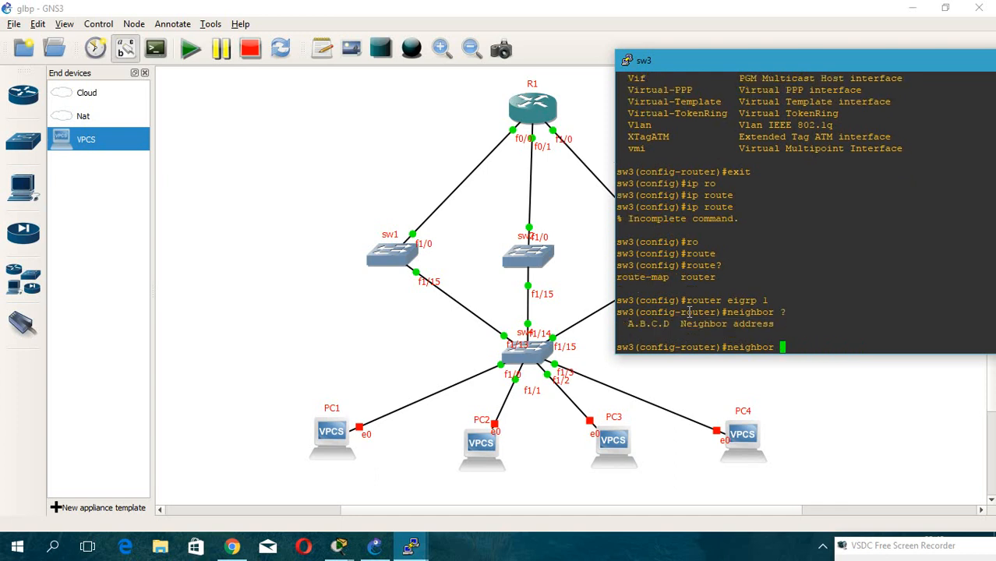
pyautogui.write('192.')
# Advertise network 192.168.1.0 with wildcard 0.0.0.255 in sw3's EIGRP process 1.
pyautogui.press('BackSpace')
pyautogui.press('BackSpace')
pyautogui.press('BackSpace')
pyautogui.press('BackSpace')
pyautogui.press('BackSpace')
pyautogui.press('BackSpace')
pyautogui.press('BackSpace')
pyautogui.press('BackSpace')
pyautogui.press('BackSpace')
pyautogui.press('BackSpace')
pyautogui.press('BackSpace')
pyautogui.press('BackSpace')
pyautogui.press('BackSpace')
pyautogui.write('net')
pyautogui.press('Tab')
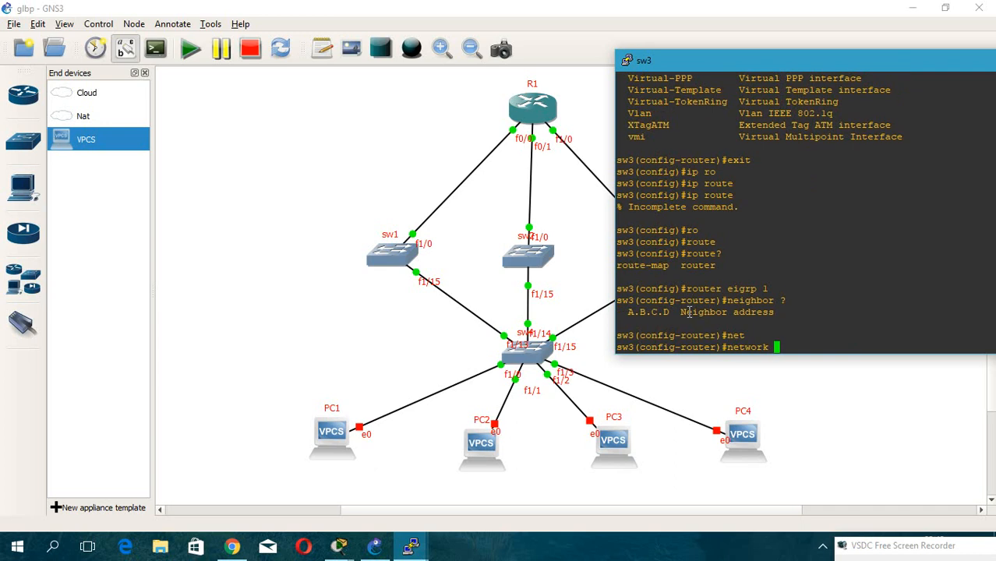
pyautogui.write('192.168.1.0 0.0.0.')
pyautogui.write('255')
pyautogui.press('Return')
# Add EIGRP network 3.3.3.3 with wildcard 0.0.0.255 on sw3 and leave router configuration.
pyautogui.press('Up')
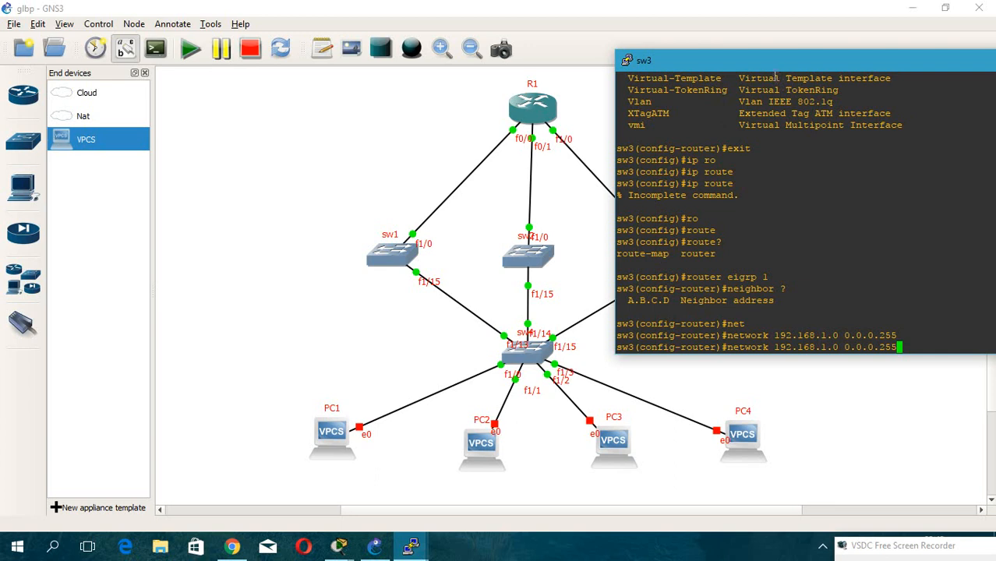
pyautogui.moveTo(750, 62); pyautogui.dragTo(671, 44)
pyautogui.press('BackSpace')
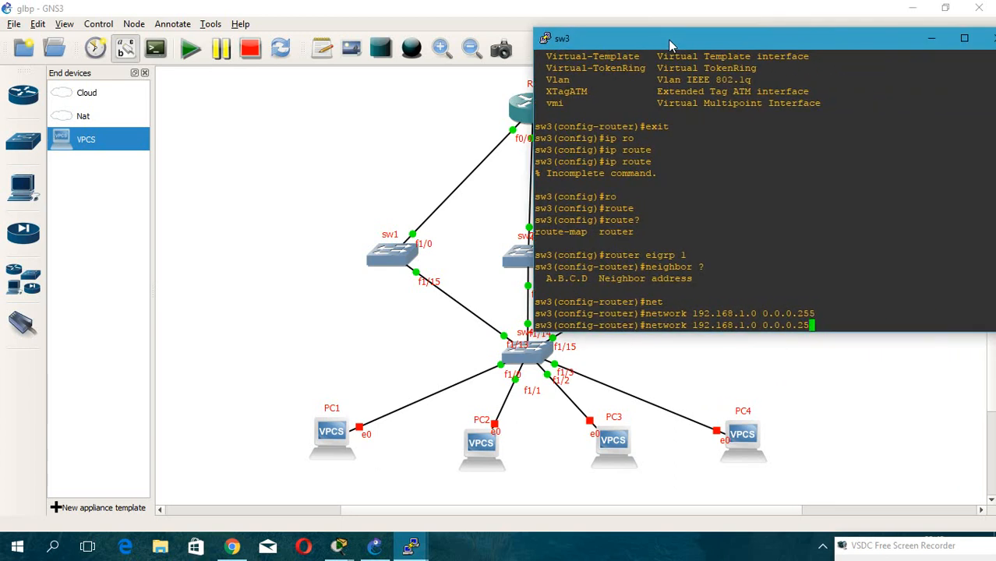
pyautogui.press('BackSpace')
pyautogui.press('BackSpace')
pyautogui.press('BackSpace')
pyautogui.press('BackSpace')
pyautogui.press('BackSpace')
pyautogui.press('BackSpace')
pyautogui.press('BackSpace')
pyautogui.press('BackSpace')
pyautogui.press('BackSpace')
pyautogui.press('BackSpace')
pyautogui.press('BackSpace')
pyautogui.press('BackSpace')
pyautogui.press('BackSpace')
pyautogui.press('BackSpace')
pyautogui.press('BackSpace')
pyautogui.press('BackSpace')
pyautogui.press('BackSpace')
pyautogui.press('BackSpace')
pyautogui.press('BackSpace')
pyautogui.press('BackSpace')
pyautogui.write('3.3.3.3.')
pyautogui.press('BackSpace')
pyautogui.write('0.0.0.0')
pyautogui.press('Delete')
pyautogui.press('Delete')
pyautogui.press('BackSpace')
pyautogui.press('BackSpace')
pyautogui.press('BackSpace')
pyautogui.press('BackSpace')
pyautogui.press('BackSpace')
pyautogui.write('255')
pyautogui.press('Return')
pyautogui.write('exit')
pyautogui.press('Return')
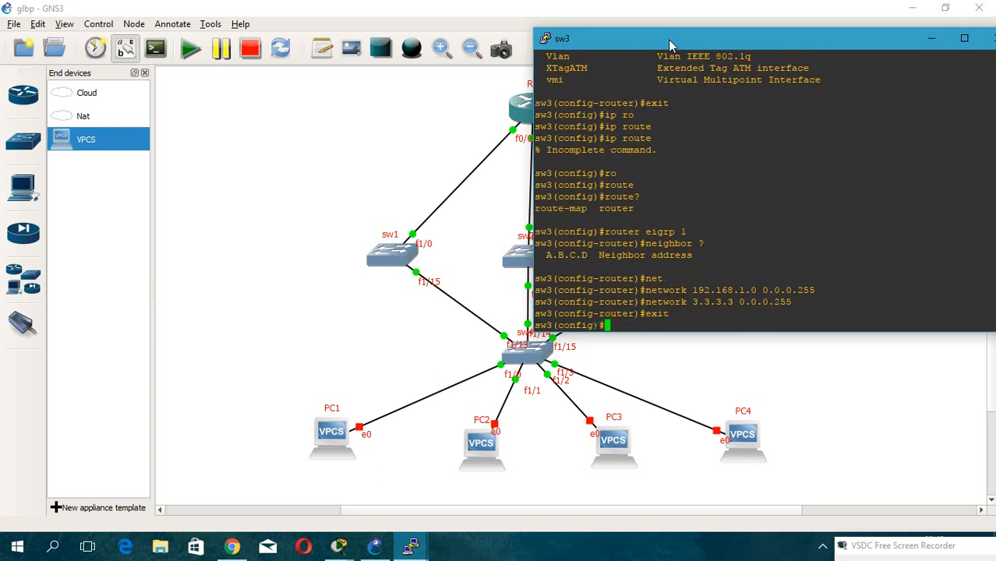
# Open sw2's console and start EIGRP process 1 advertising network 192.168.1.0 with wildcard 0.0.0.255.
pyautogui.moveTo(672, 40); pyautogui.dragTo(605, 50)
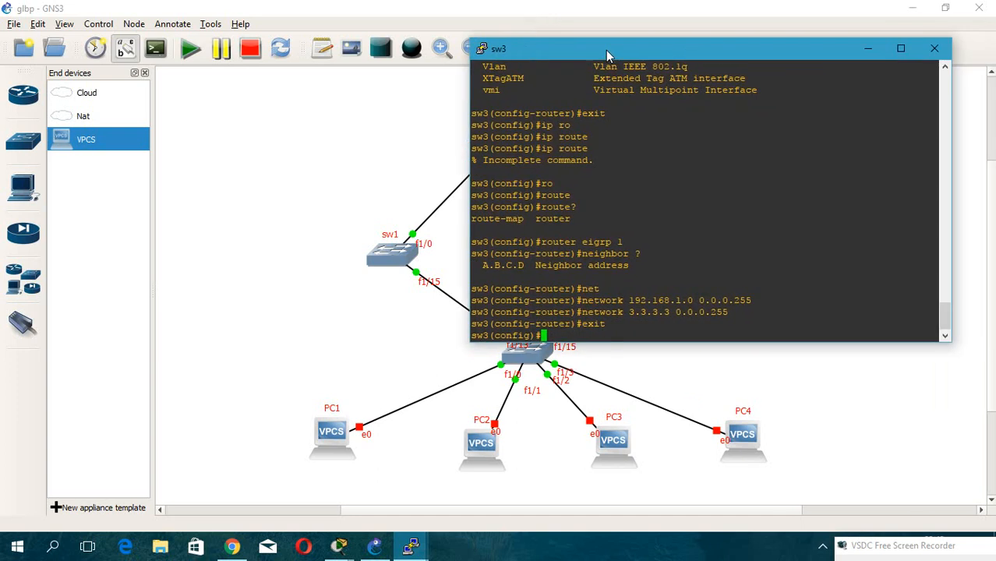
pyautogui.click(868, 53)
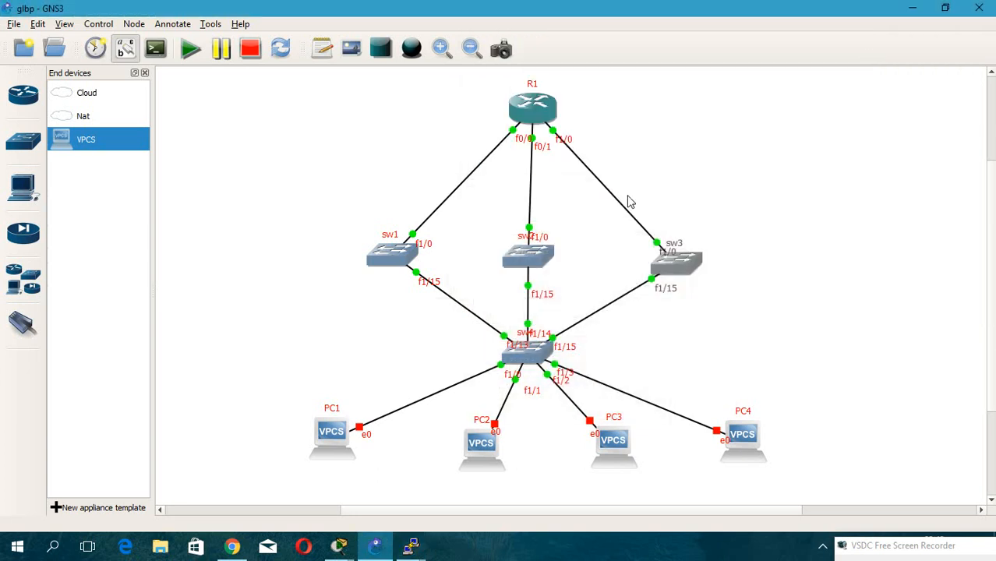
pyautogui.doubleClick(537, 257)
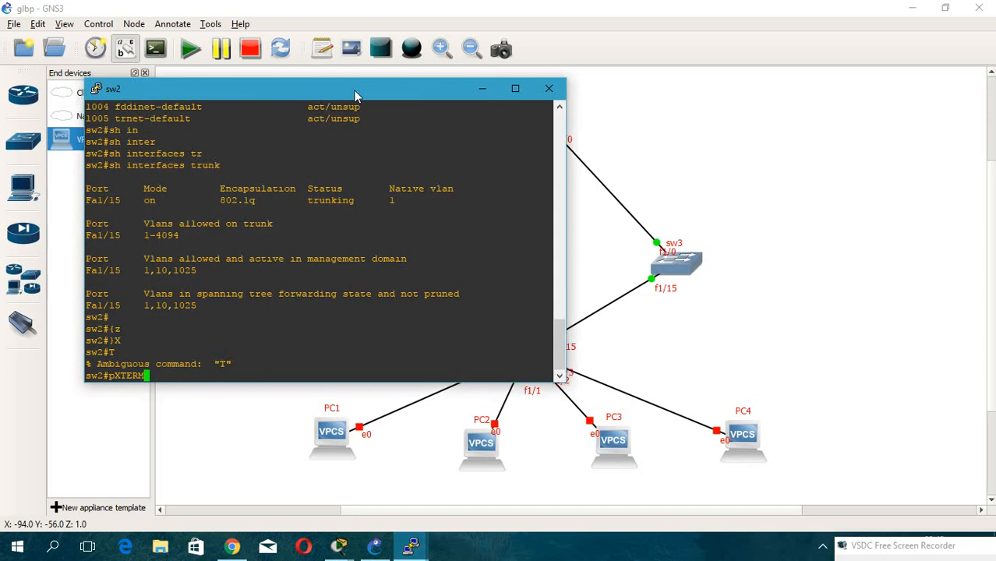
pyautogui.moveTo(293, 77); pyautogui.dragTo(771, 81)
pyautogui.write('conf t')
pyautogui.press('Return')
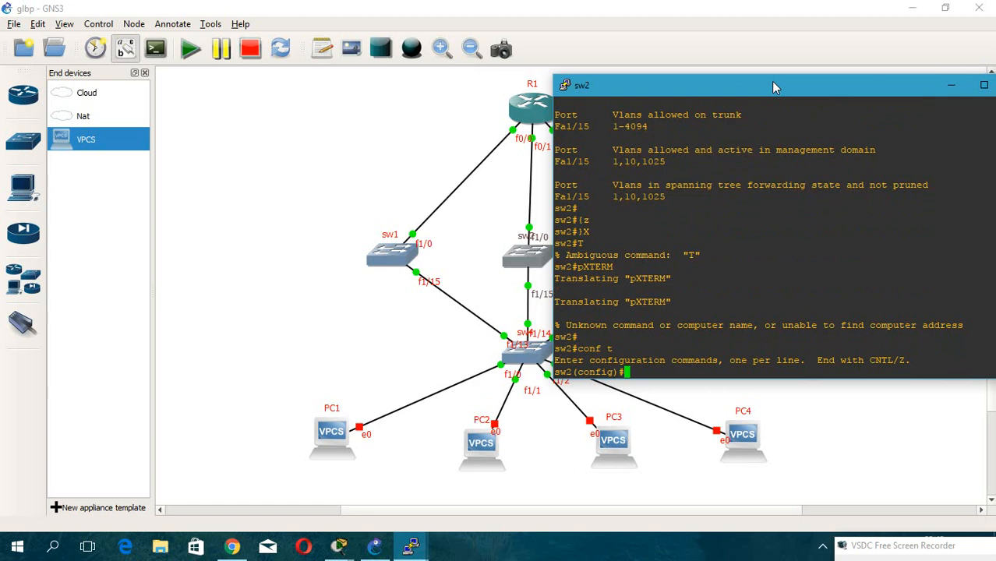
pyautogui.write('rou')
pyautogui.press('Tab')
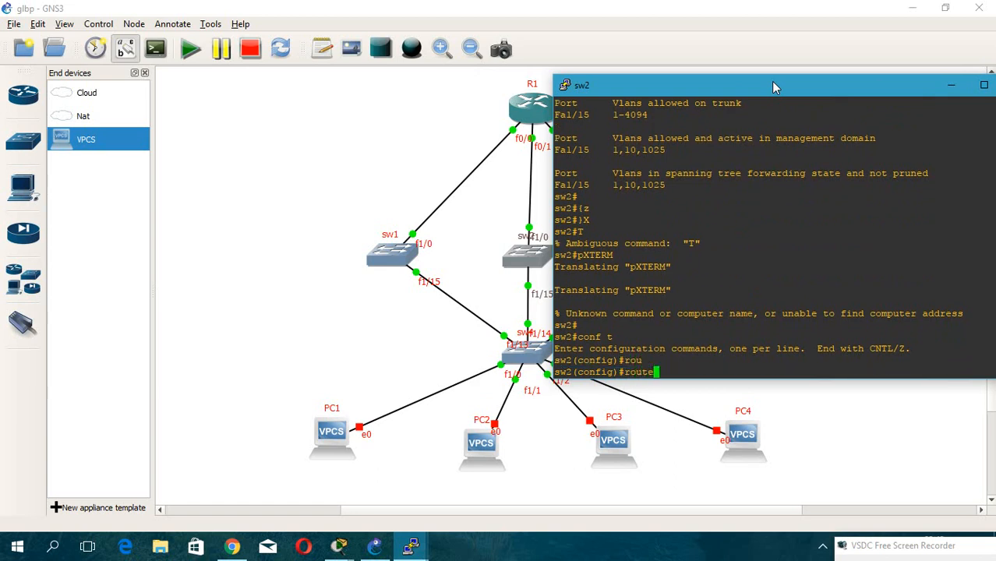
pyautogui.write('r e')
pyautogui.press('Tab')
pyautogui.write('1')
pyautogui.press('Return')
pyautogui.write('ne')
pyautogui.press('Tab')
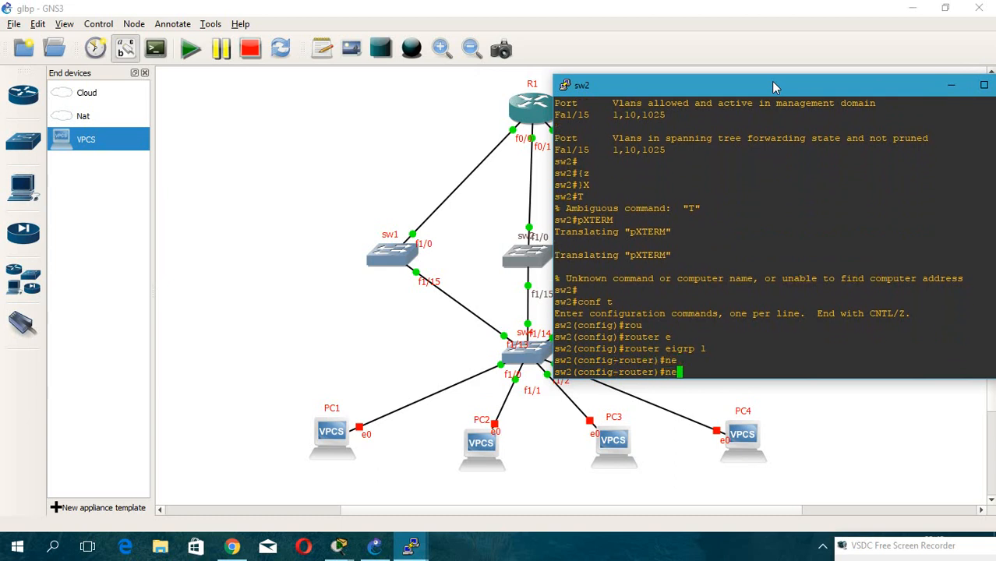
pyautogui.write('tw')
pyautogui.press('Tab')
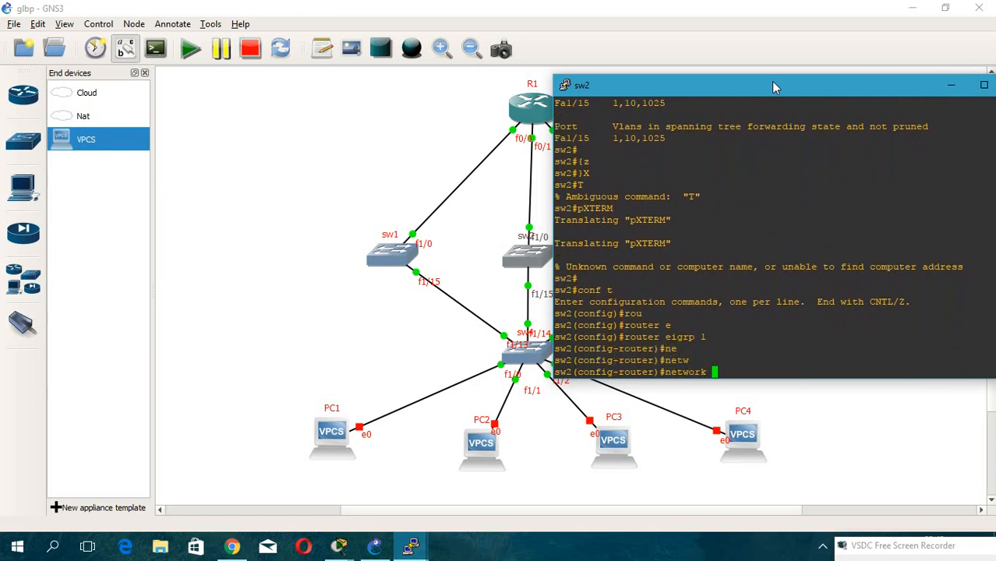
pyautogui.write('192.168.1.0 0.0.0.255')
pyautogui.press('Return')
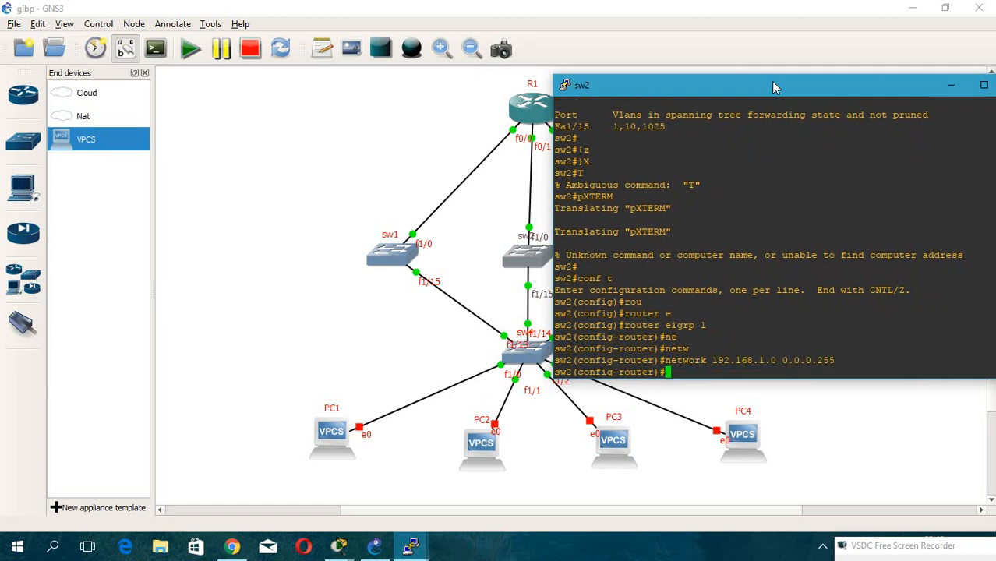
# Add EIGRP network 2.2.2.2 with wildcard 0.0.0.255 on sw2 and leave router configuration.
pyautogui.press('Up')
pyautogui.press('Down')
pyautogui.write('net')
pyautogui.press('Tab')
pyautogui.write('2.2.2.2')
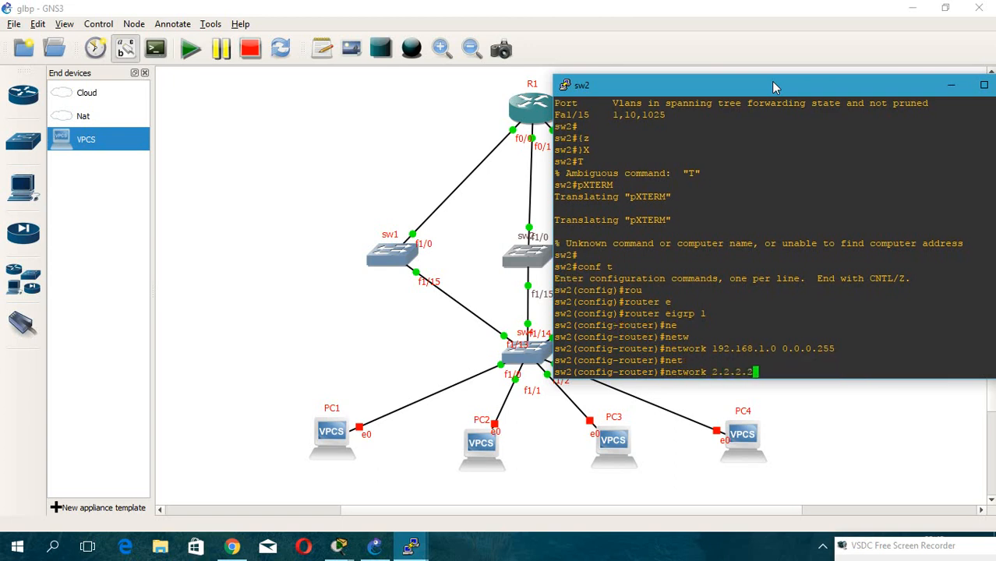
pyautogui.write(' 0.0.0.255')
pyautogui.press('Return')
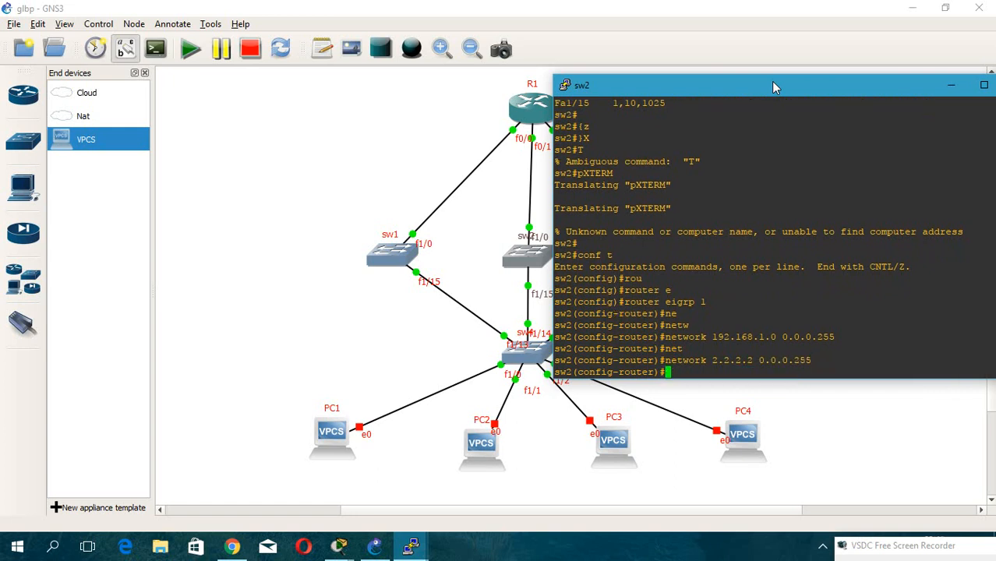
pyautogui.write('exit')
pyautogui.press('Return')
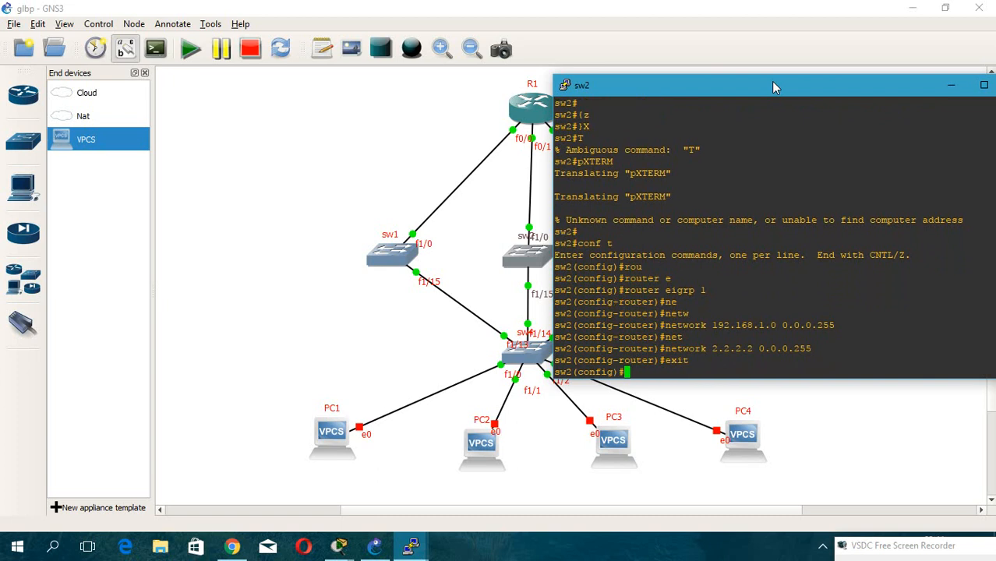
# Open sw1's console and start EIGRP process 1 advertising network 192.168.1.0 with wildcard 0.0.0.255.
pyautogui.click(405, 196)
pyautogui.doubleClick(400, 249)
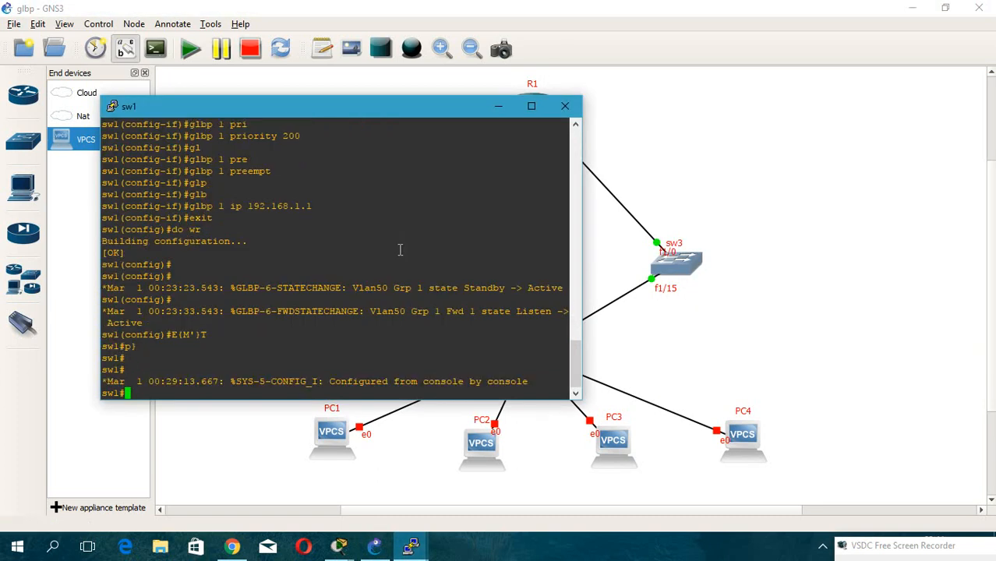
pyautogui.write('conf t')
pyautogui.press('Return')
pyautogui.write('ip rou')
pyautogui.press('Tab')
pyautogui.press('BackSpace')
pyautogui.press('BackSpace')
pyautogui.press('BackSpace')
pyautogui.press('BackSpace')
pyautogui.press('BackSpace')
pyautogui.press('BackSpace')
pyautogui.write('sou')
pyautogui.press('Tab')
pyautogui.press('BackSpace')
pyautogui.press('BackSpace')
pyautogui.press('BackSpace')
pyautogui.press('BackSpace')
pyautogui.press('BackSpace')
pyautogui.press('BackSpace')
pyautogui.press('BackSpace')
pyautogui.press('BackSpace')
pyautogui.press('BackSpace')
pyautogui.press('BackSpace')
pyautogui.press('BackSpace')
pyautogui.press('BackSpace')
pyautogui.press('BackSpace')
pyautogui.write('rou')
pyautogui.press('Tab')
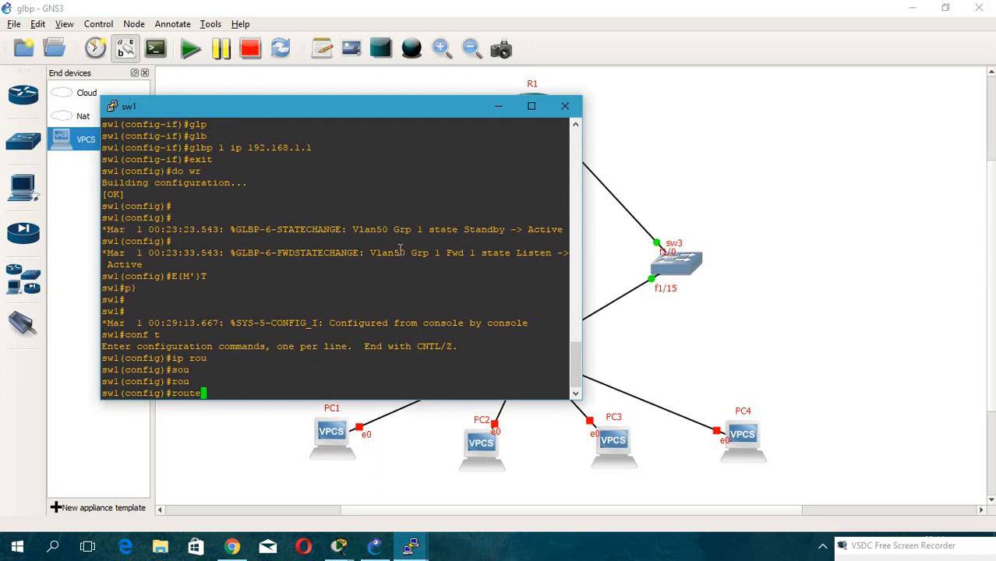
pyautogui.write('r ei')
pyautogui.press('Tab')
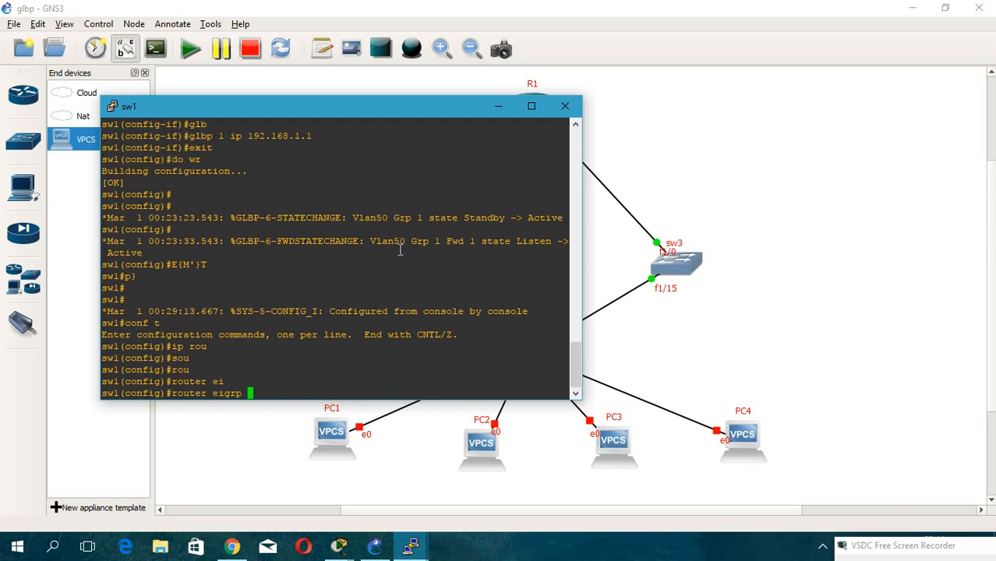
pyautogui.write('1')
pyautogui.press('Return')
pyautogui.write('net')
pyautogui.press('Tab')
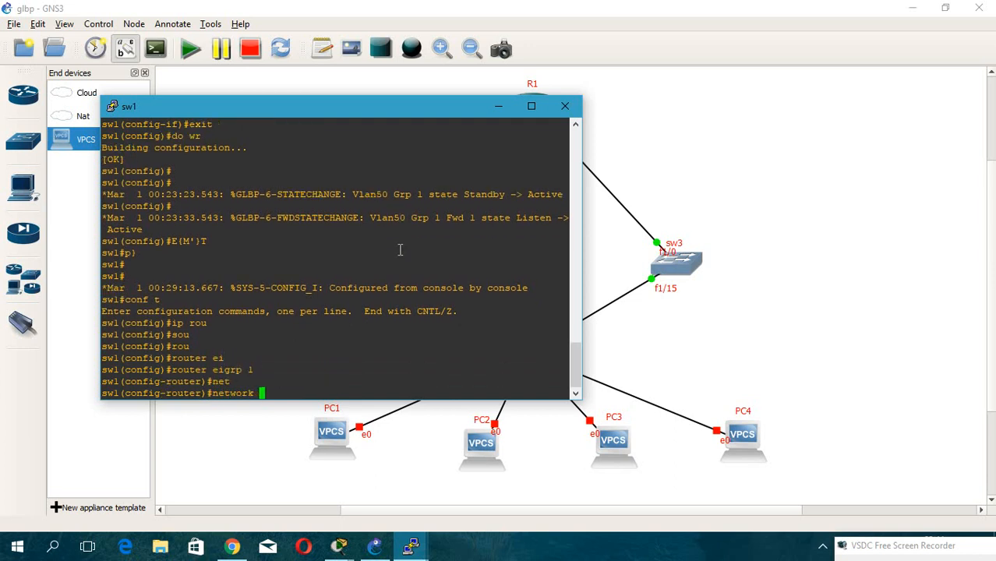
pyautogui.write('192.168.1.0 0.0.0.255')
pyautogui.press('Return')
# Add EIGRP network 1.1.1.0 with wildcard 0.0.0.255 on sw1 and leave router configuration.
pyautogui.write('ne')
pyautogui.press('Tab')
pyautogui.write('t')
pyautogui.press('Tab')
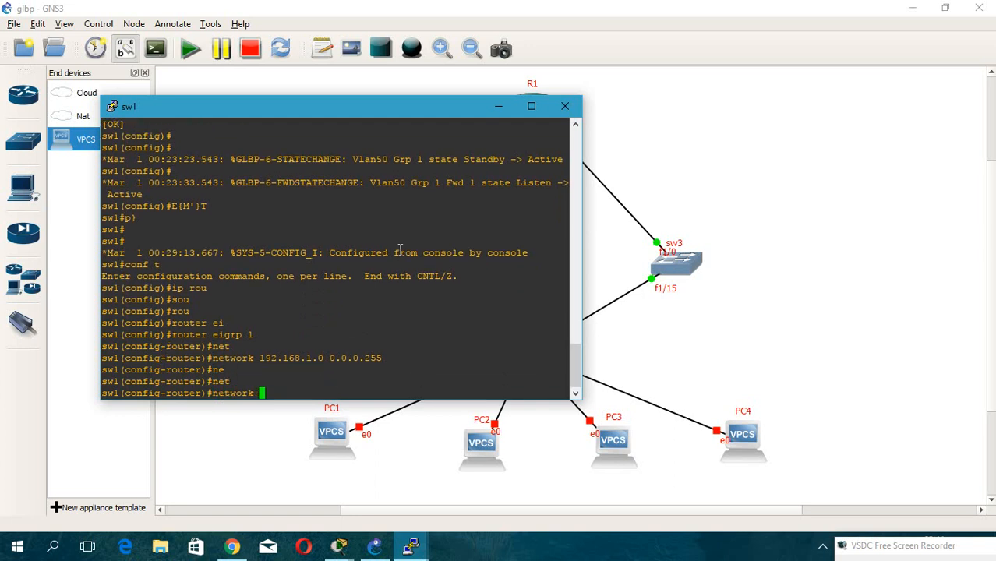
pyautogui.write('1.1.1.0 0.0.0.255')
pyautogui.press('Return')
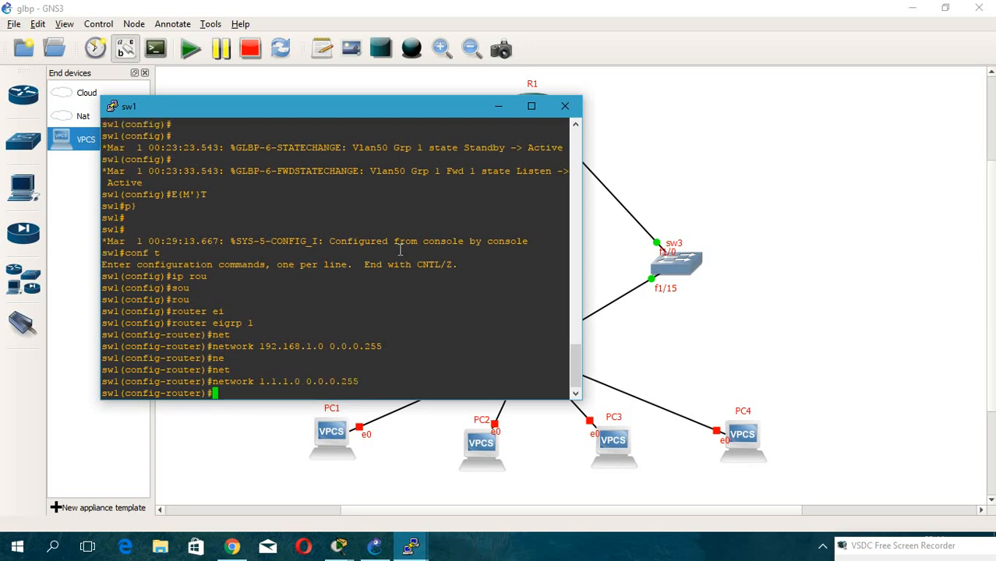
pyautogui.write('exit')
pyautogui.press('Return')
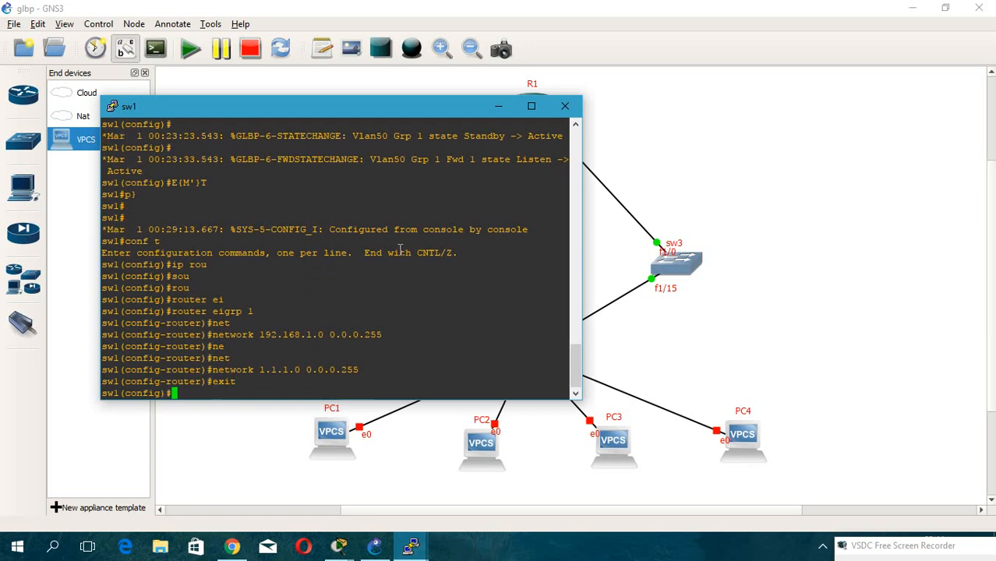
# Open R1's console, address FastEthernet0/0 as 1.1.1.1 255.255.255.0 and bring the interface up.
pyautogui.click(565, 105)
pyautogui.doubleClick(537, 109)
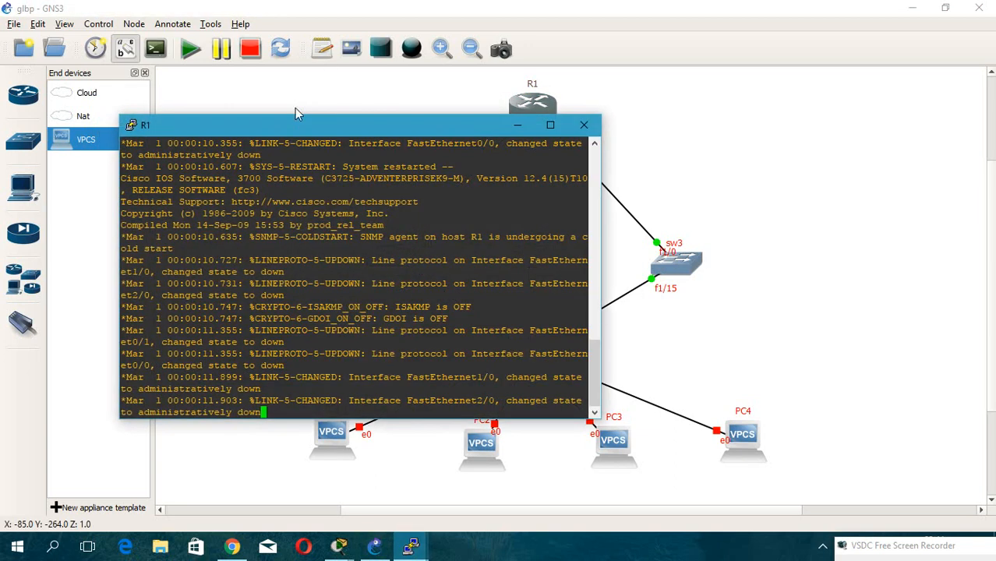
pyautogui.moveTo(282, 121); pyautogui.dragTo(725, 97)
pyautogui.press('Return')
pyautogui.press('Return')
pyautogui.press('Return')
pyautogui.press('Return')
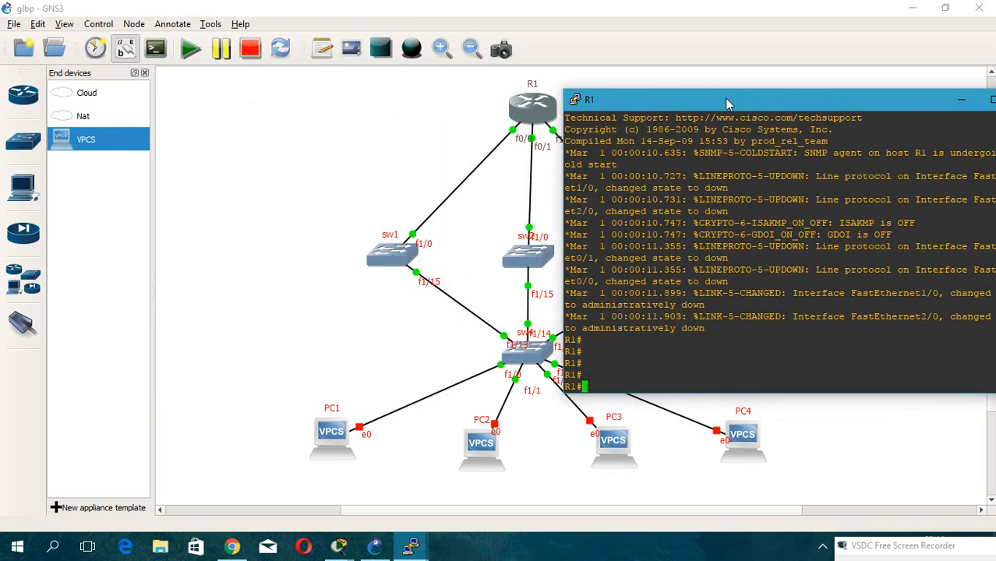
pyautogui.write('conf t')
pyautogui.press('Return')
pyautogui.moveTo(725, 97); pyautogui.dragTo(764, 98)
pyautogui.write('inter')
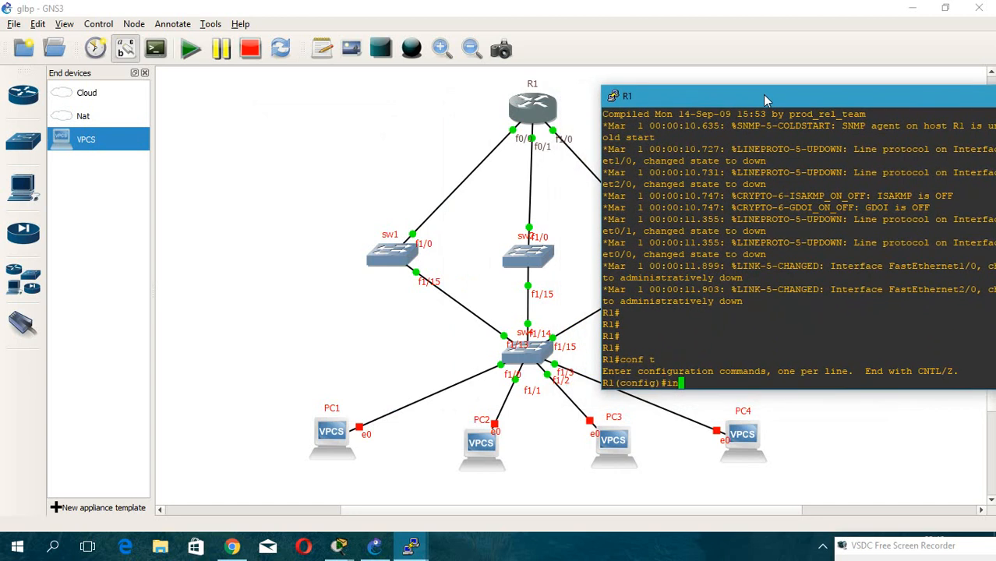
pyautogui.press('Tab')
pyautogui.write('fa0/0')
pyautogui.press('Return')
pyautogui.write('ip add 1.1.1.1 255.255.255.0')
pyautogui.press('Return')
pyautogui.write('nfig-if)#no')
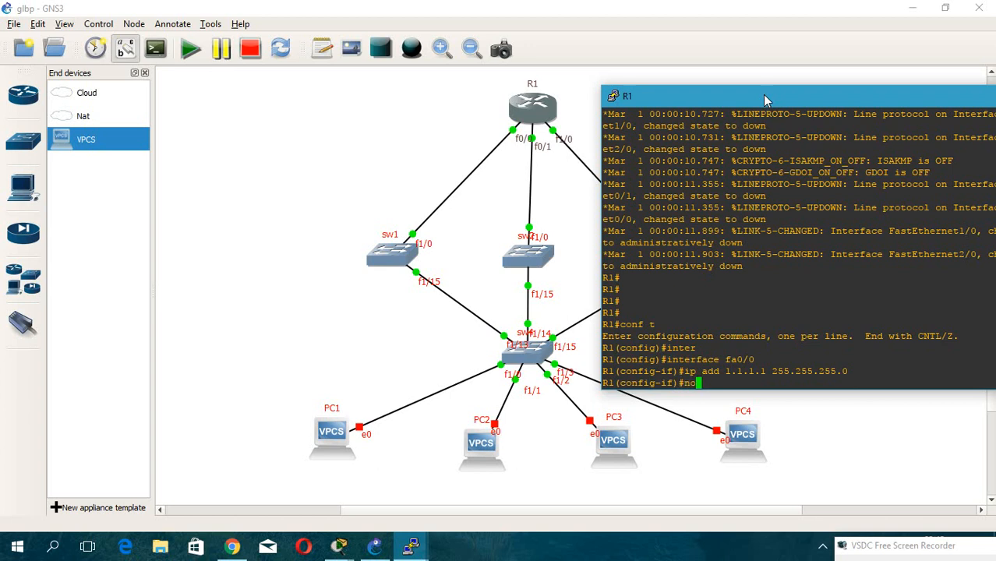
pyautogui.write(' sh')
pyautogui.press('Tab')
pyautogui.press('Return')
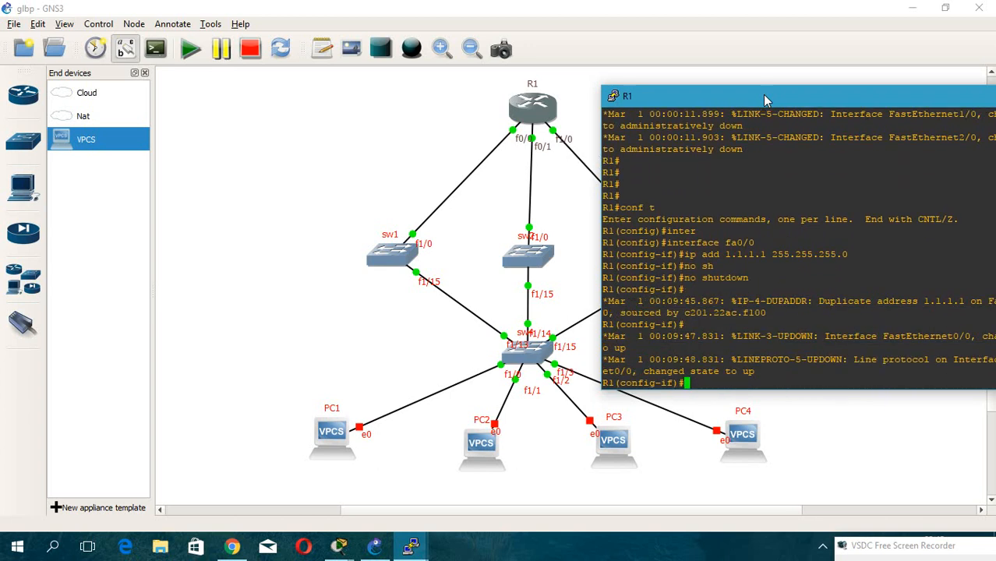
# Change R1 FastEthernet0/0's address to 1.1.1.2 255.255.255.0.
pyautogui.press('Up')
pyautogui.press('Up')
pyautogui.press('Left')
pyautogui.press('Left')
pyautogui.press('Left')
pyautogui.press('Left')
pyautogui.press('Left')
pyautogui.press('Left')
pyautogui.press('Left')
pyautogui.press('Left')
pyautogui.press('Left')
pyautogui.press('Left')
pyautogui.press('Left')
pyautogui.press('Left')
pyautogui.press('Left')
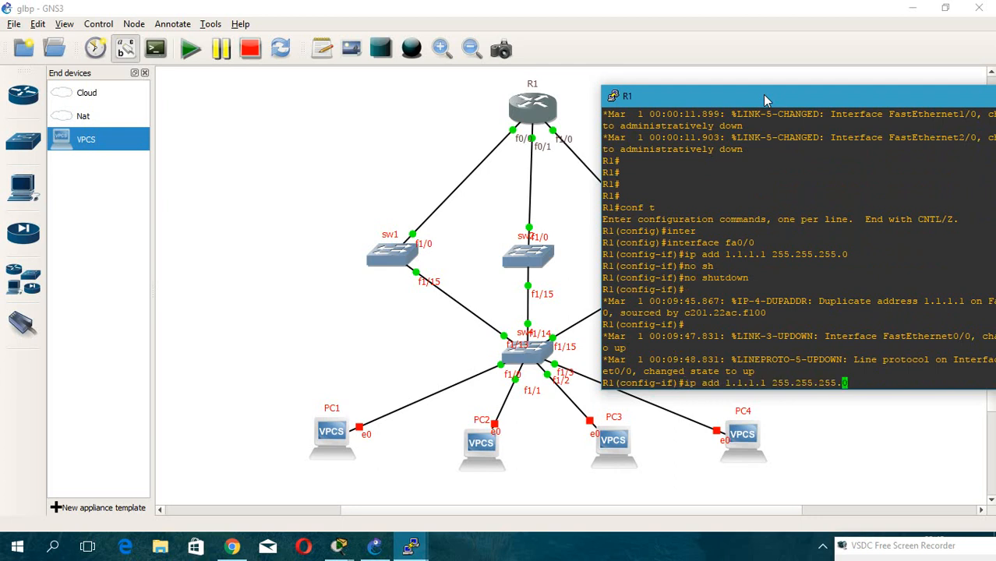
pyautogui.press('Left')
pyautogui.press('BackSpace')
pyautogui.write('2')
pyautogui.press('Return')
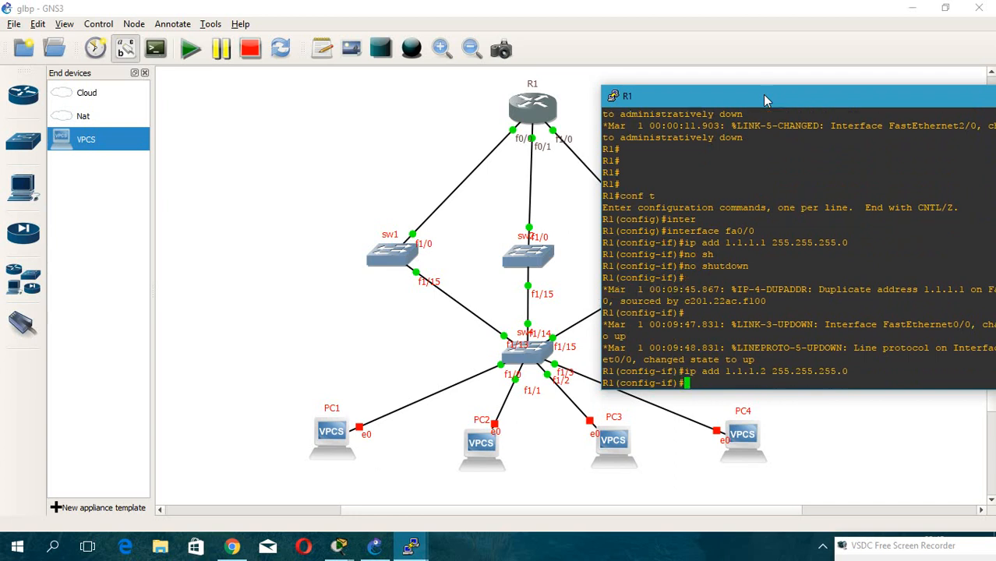
# Leave interface configuration and ping 1.1.1.1 from R1.
pyautogui.moveTo(764, 95); pyautogui.dragTo(721, 93)
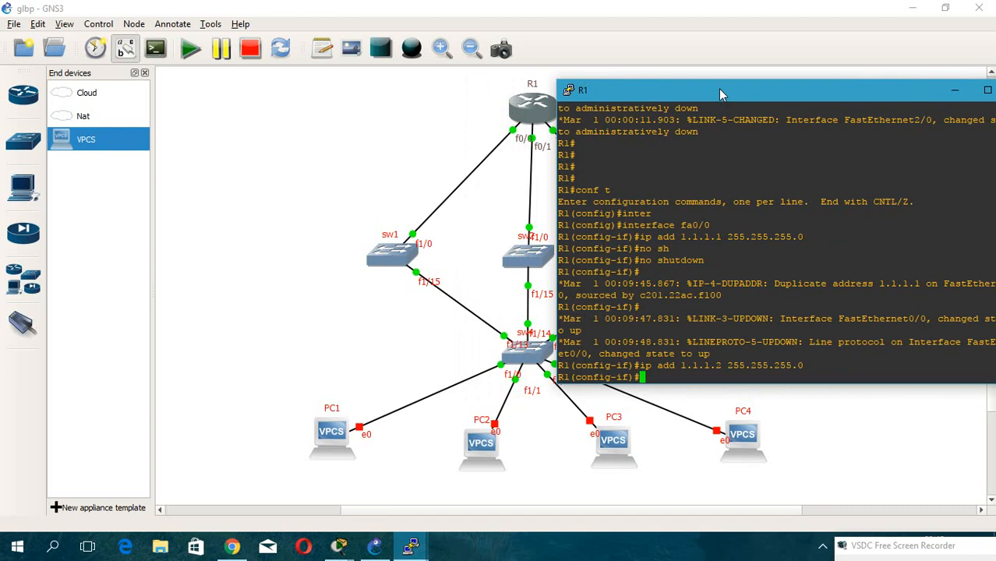
pyautogui.write('exit')
pyautogui.press('Return')
pyautogui.write('d')
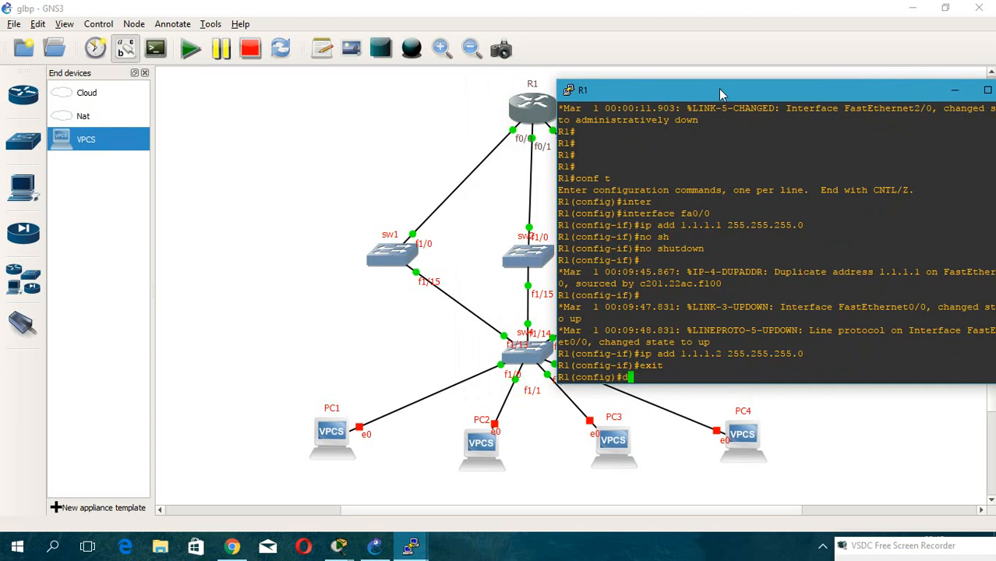
pyautogui.write('o ping 1.1.1.1')
pyautogui.press('Return')
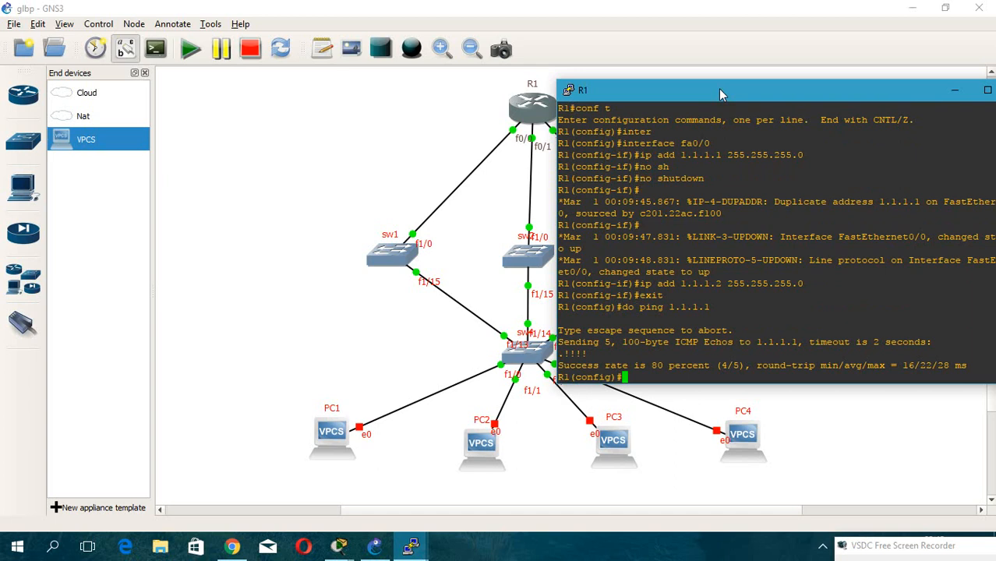
# On R1, address FastEthernet0/1 as 2.2.2.1 255.255.255.0 and bring the interface up.
pyautogui.press('Up')
pyautogui.press('Up')
pyautogui.press('Up')
pyautogui.press('Up')
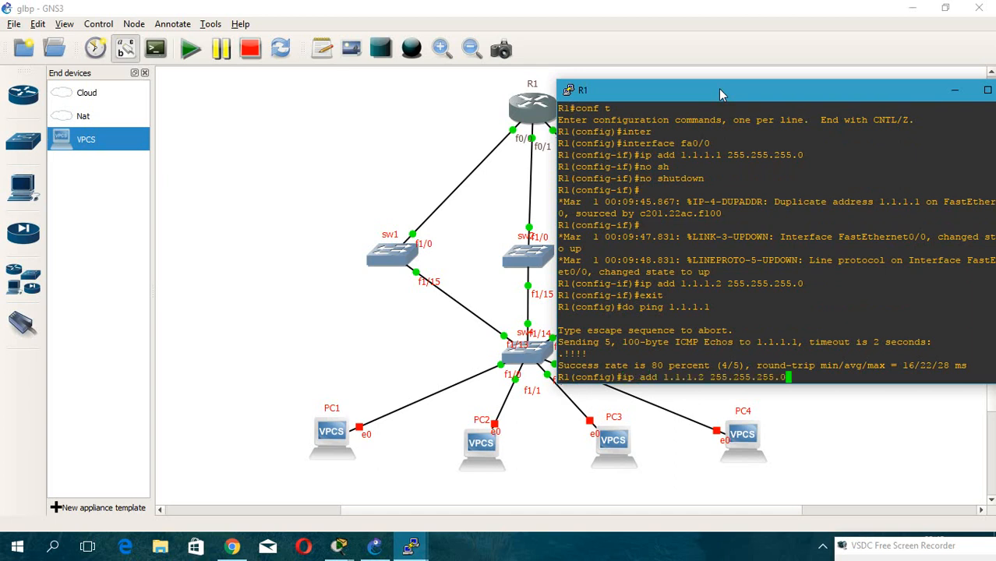
pyautogui.press('Up')
pyautogui.press('Up')
pyautogui.press('Up')
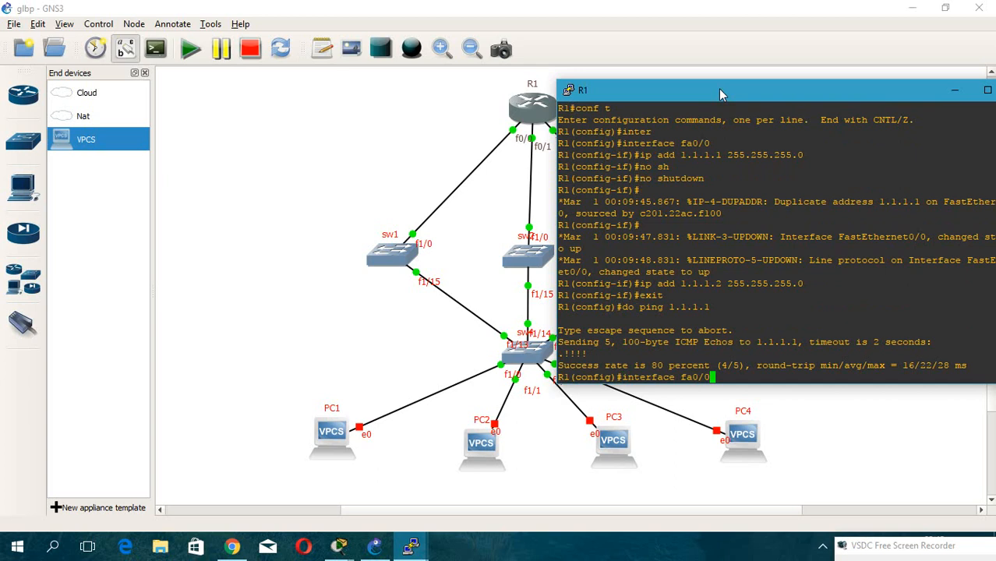
pyautogui.press('BackSpace')
pyautogui.write('1')
pyautogui.press('Return')
pyautogui.write('ip ad')
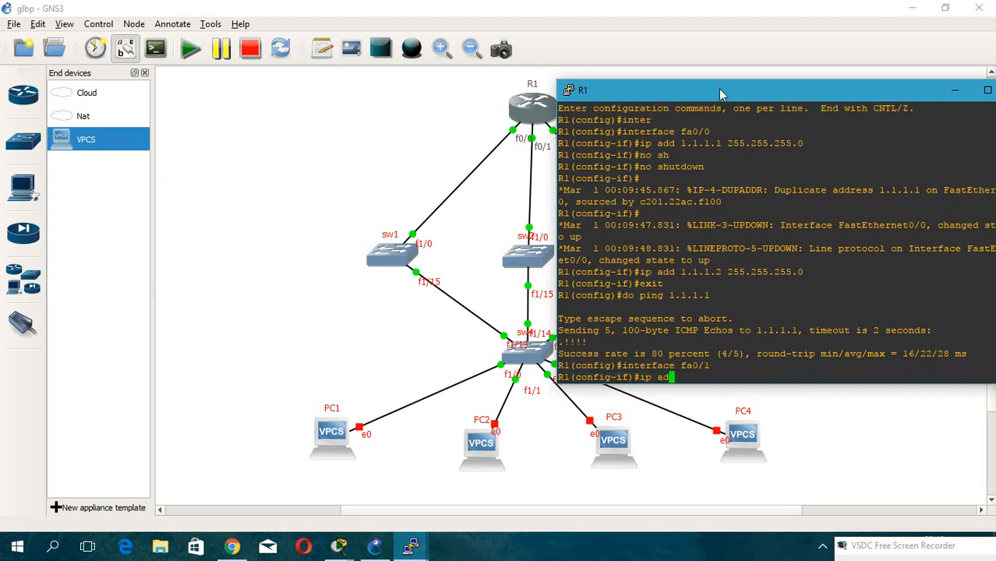
pyautogui.write('d 2.2.2.1 255.255.255.0')
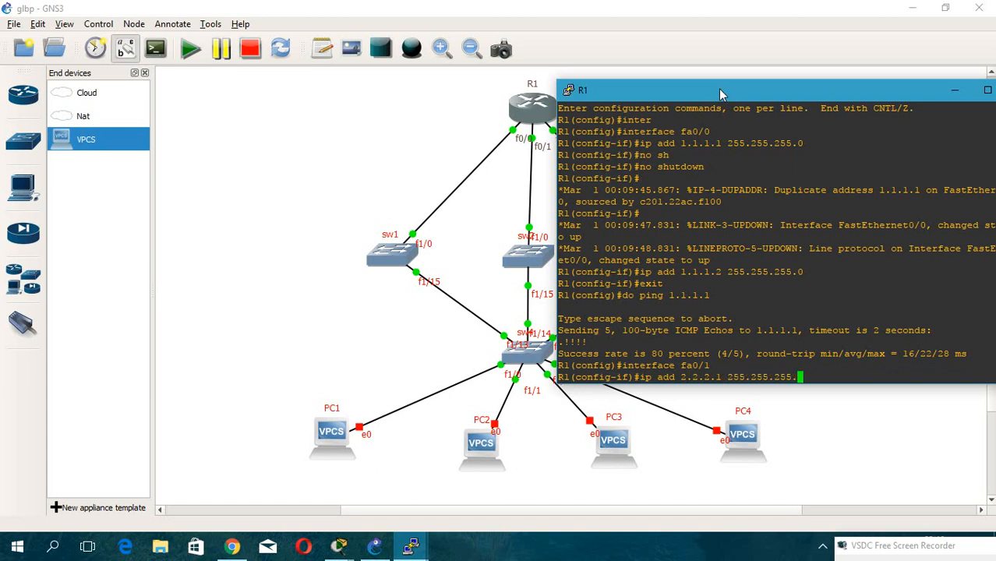
pyautogui.press('Return')
pyautogui.write('no shutdown')
pyautogui.press('Tab')
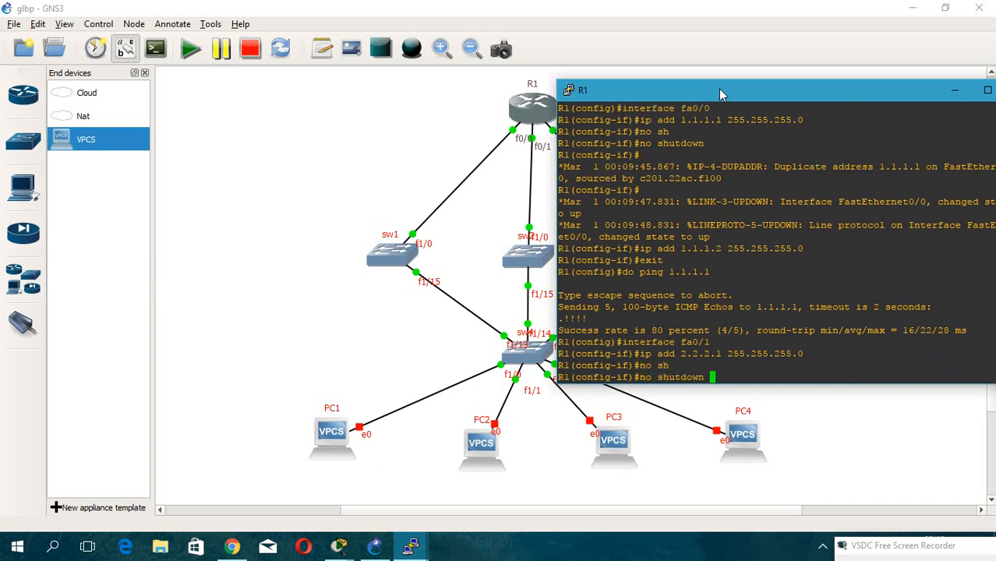
pyautogui.press('Return')
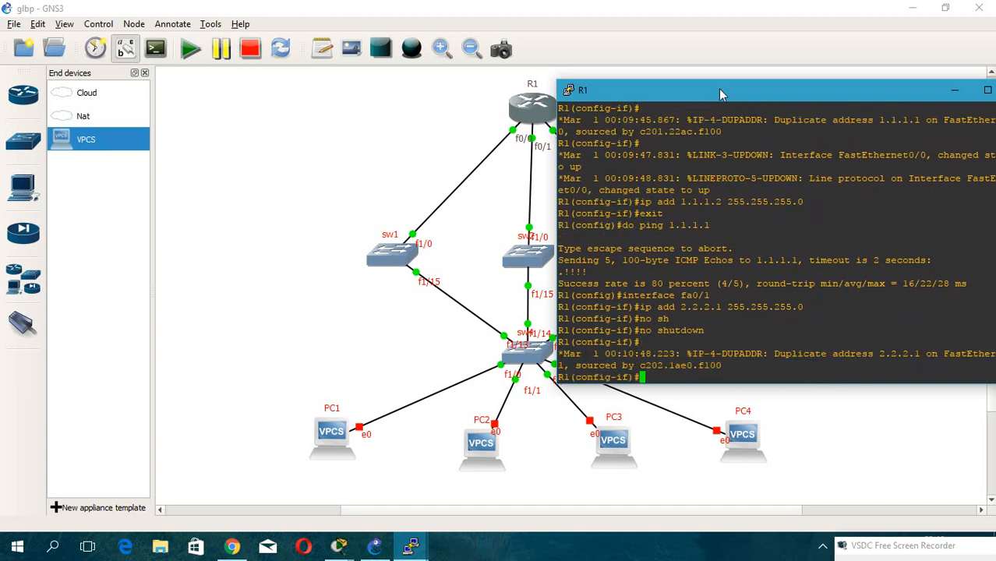
# Change R1 FastEthernet0/1's address to 2.2.2.2 255.255.255.0.
pyautogui.press('Return')
pyautogui.press('Return')
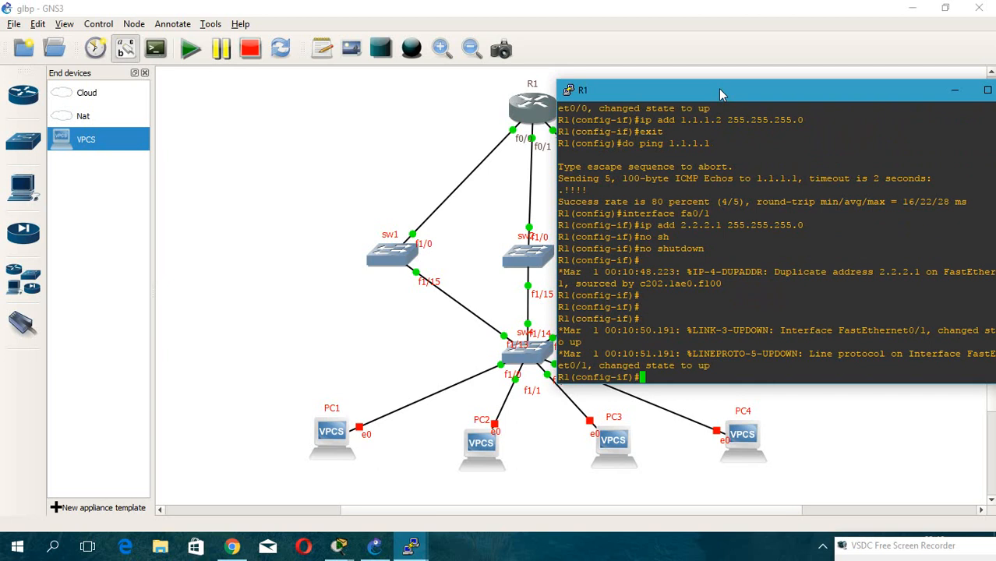
pyautogui.press('Up')
pyautogui.press('Up')
pyautogui.press('Left')
pyautogui.press('Left')
pyautogui.press('Left')
pyautogui.press('Left')
pyautogui.press('Left')
pyautogui.press('Left')
pyautogui.press('Left')
pyautogui.press('Left')
pyautogui.press('Left')
pyautogui.press('Left')
pyautogui.press('Left')
pyautogui.press('Left')
pyautogui.press('Left')
pyautogui.press('Left')
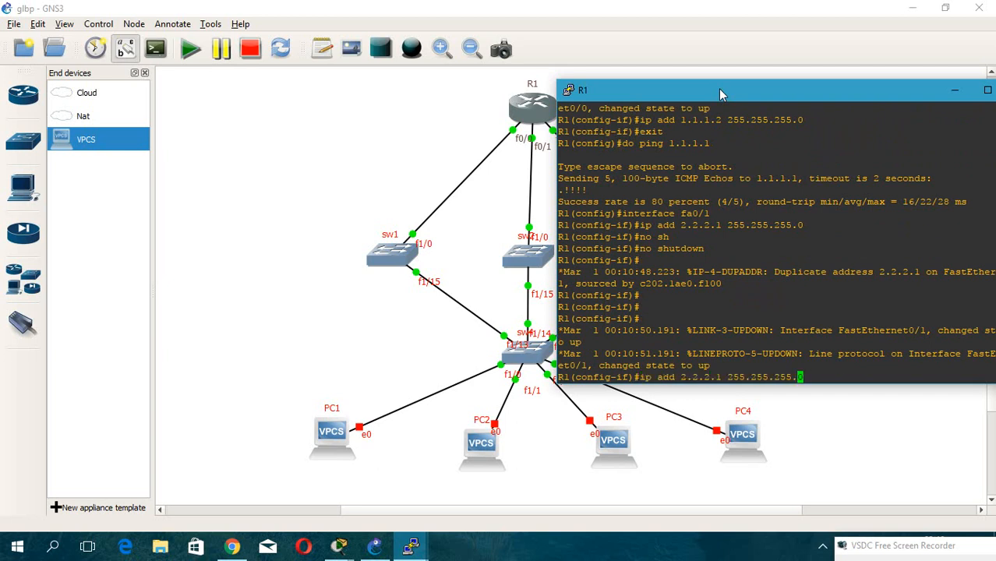
pyautogui.press('BackSpace')
pyautogui.write('2')
pyautogui.press('Return')
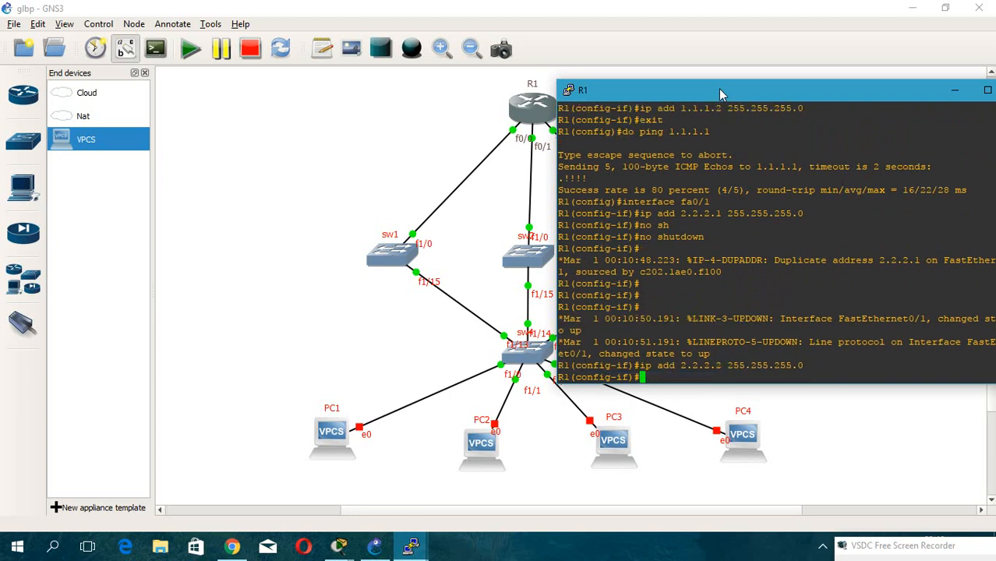
# Leave FastEthernet0/1 and enter interface configuration for FastEthernet1/0 on R1.
pyautogui.write('exit')
pyautogui.press('Return')
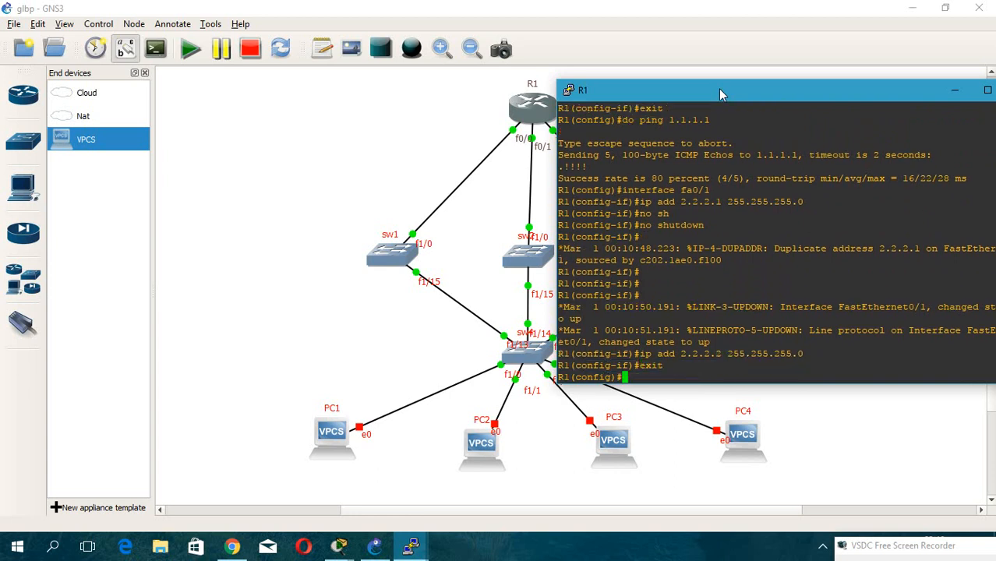
pyautogui.press('Up')
pyautogui.press('Up')
pyautogui.press('Up')
pyautogui.press('Up')
pyautogui.press('Up')
pyautogui.press('Up')
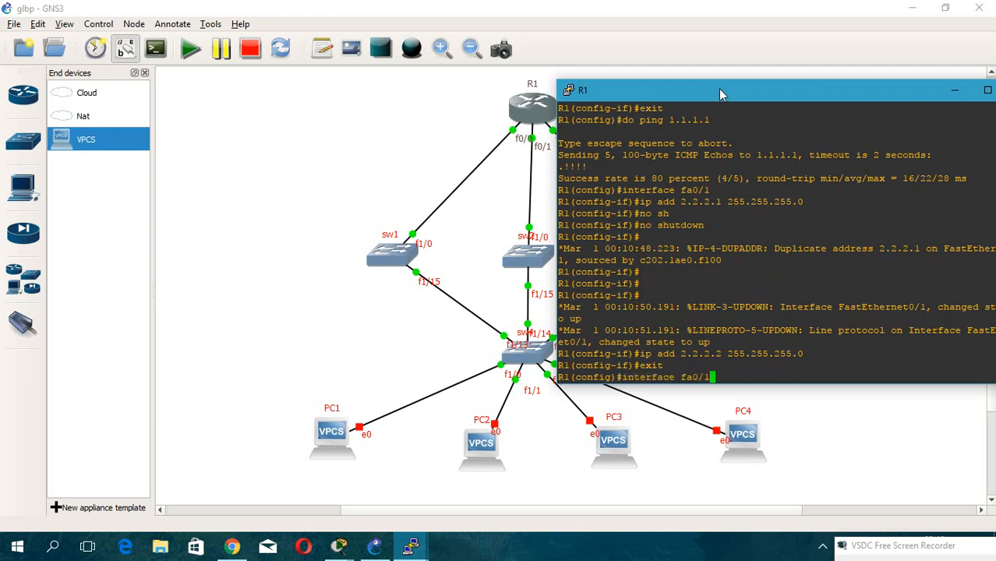
pyautogui.press('BackSpace')
pyautogui.moveTo(720, 90); pyautogui.dragTo(794, 93)
pyautogui.press('BackSpace')
pyautogui.press('BackSpace')
pyautogui.write('1')
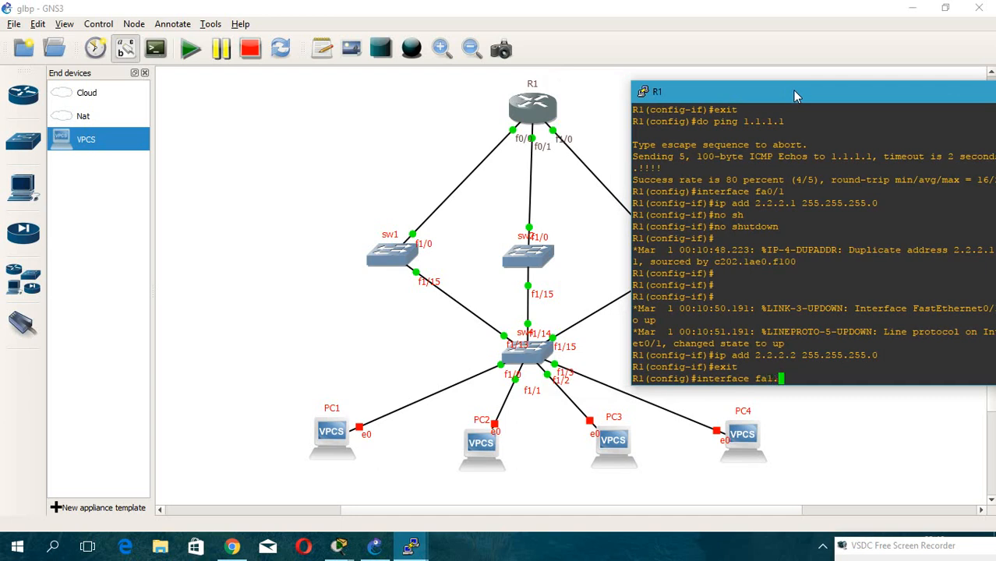
pyautogui.write('/2')
pyautogui.press('BackSpace')
pyautogui.write('0')
pyautogui.press('Return')
pyautogui.press('Up')
pyautogui.press('Up')
pyautogui.press('Up')
pyautogui.press('Up')
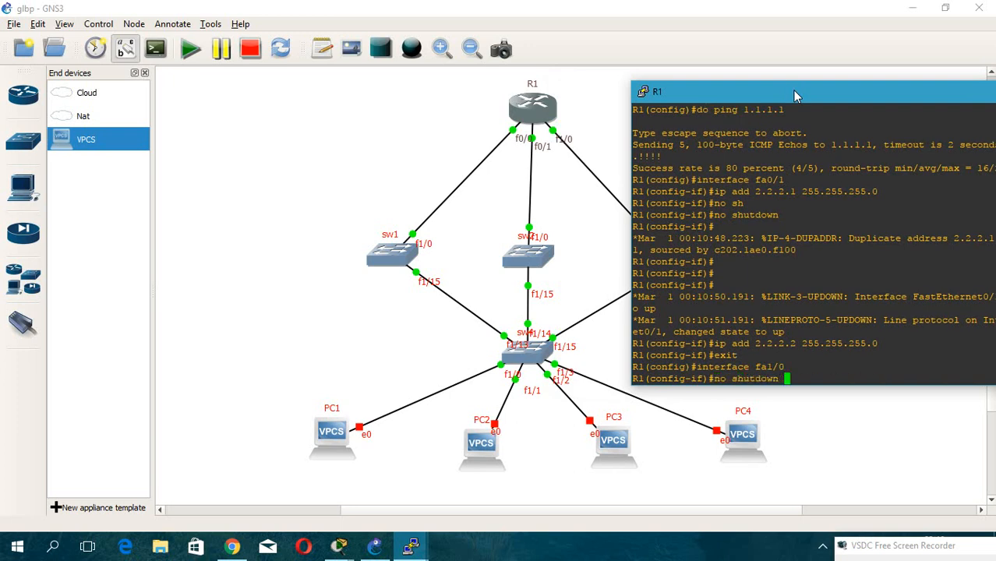
pyautogui.moveTo(741, 92); pyautogui.dragTo(904, 95)
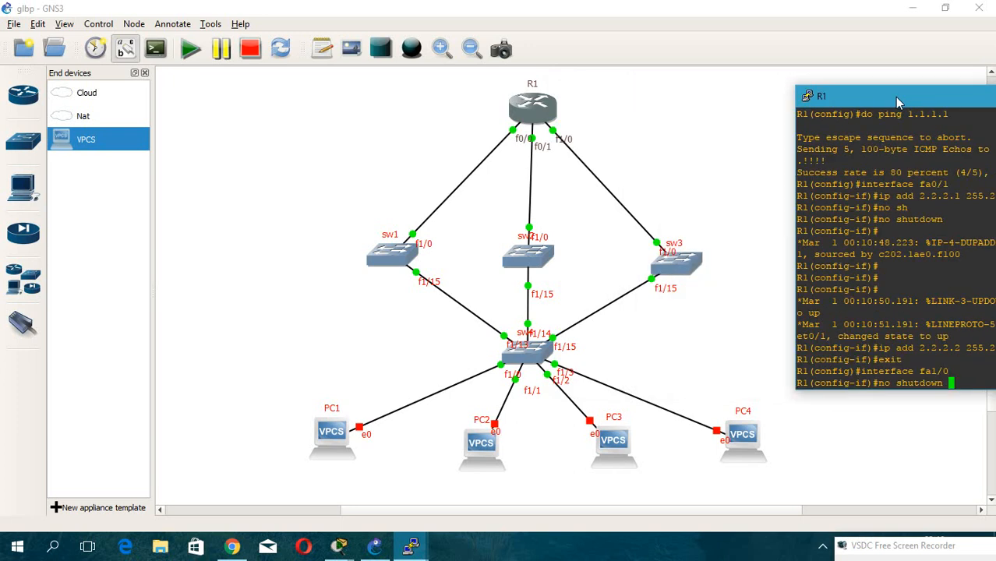
# Open sw3's console, review its earlier configuration and display the brief interface IP summary.
pyautogui.doubleClick(675, 266)
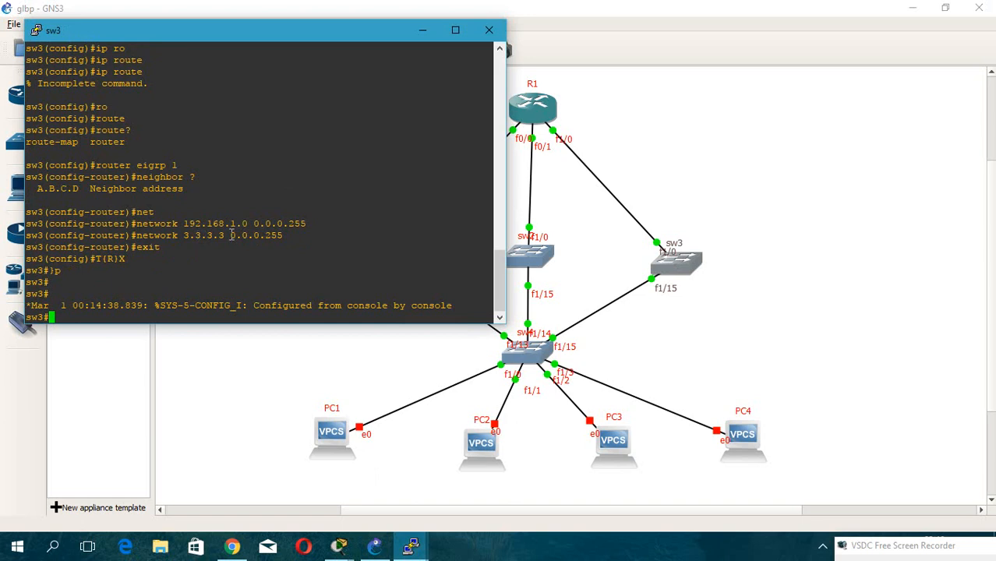
pyautogui.scroll(15, 230, 244)
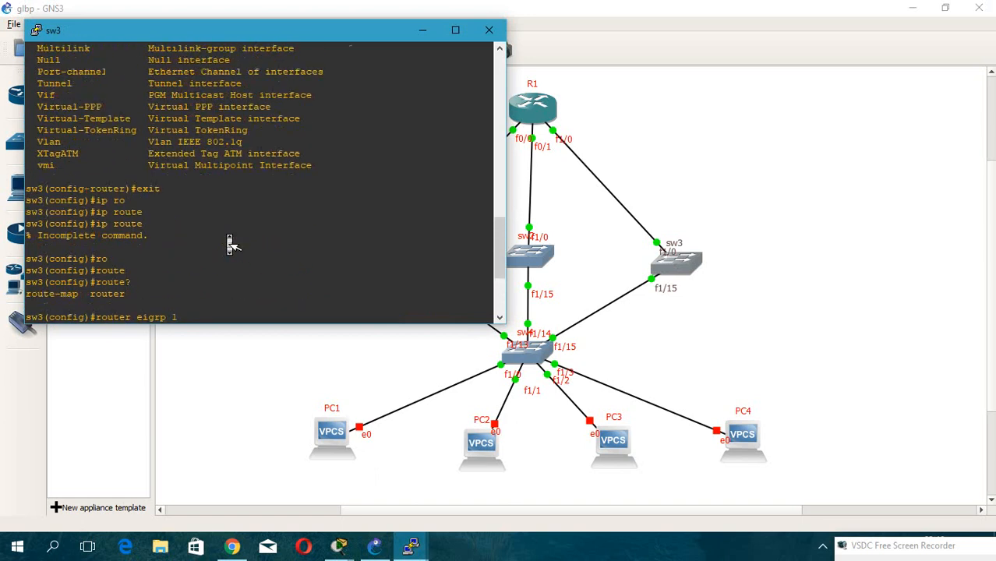
pyautogui.scroll(10, 230, 243)
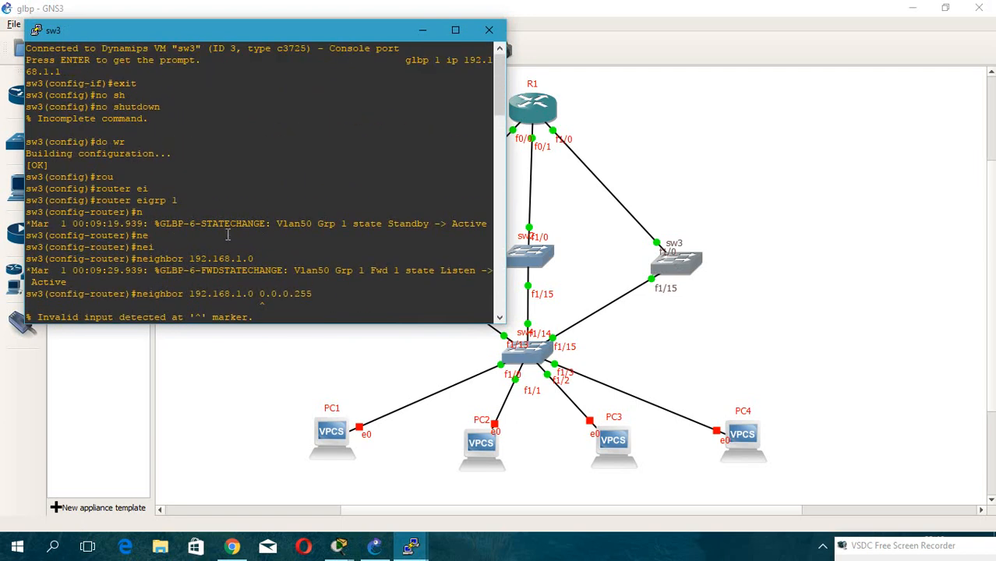
pyautogui.scroll(-20, 230, 243)
pyautogui.write('sh ')
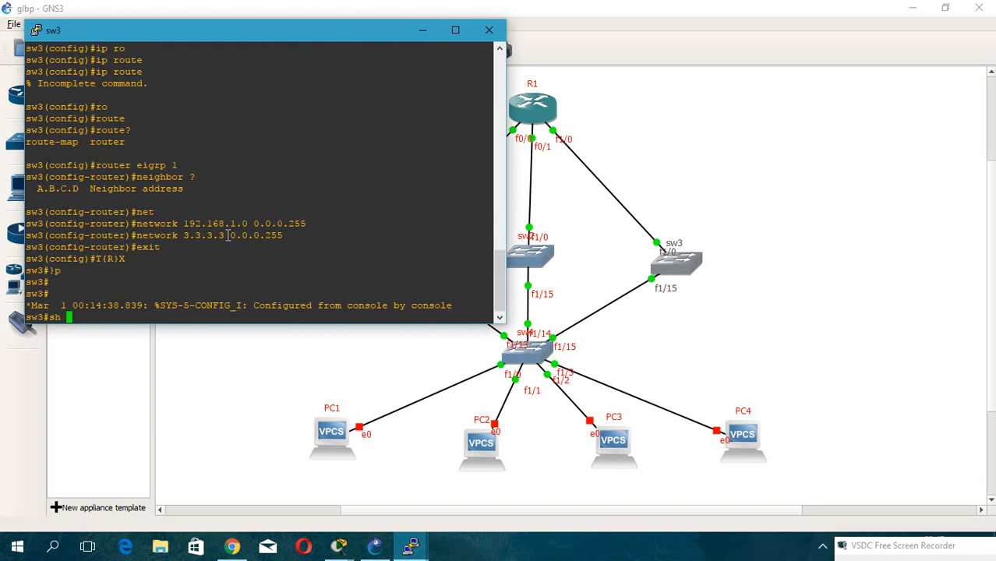
pyautogui.write('ip int br')
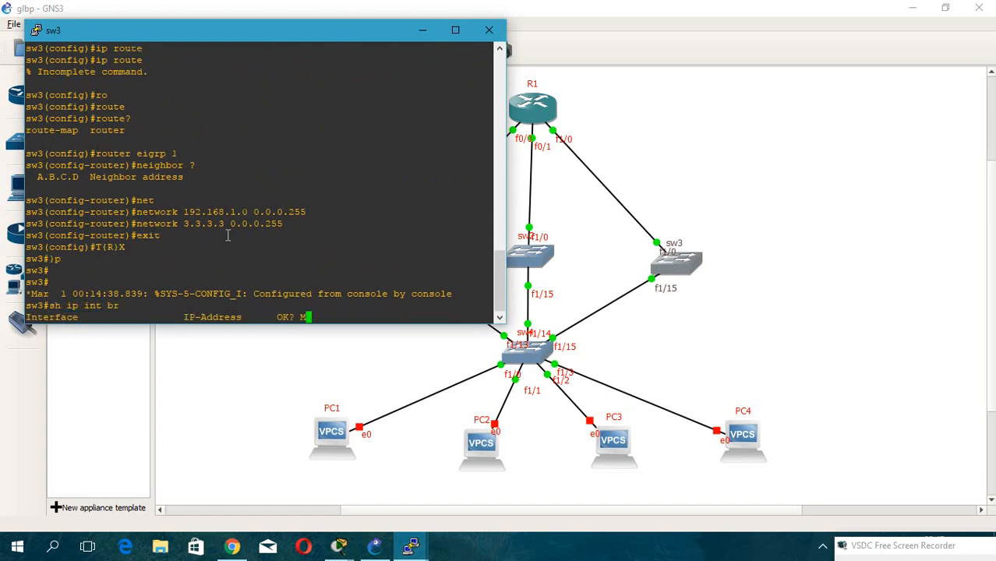
pyautogui.press('Return')
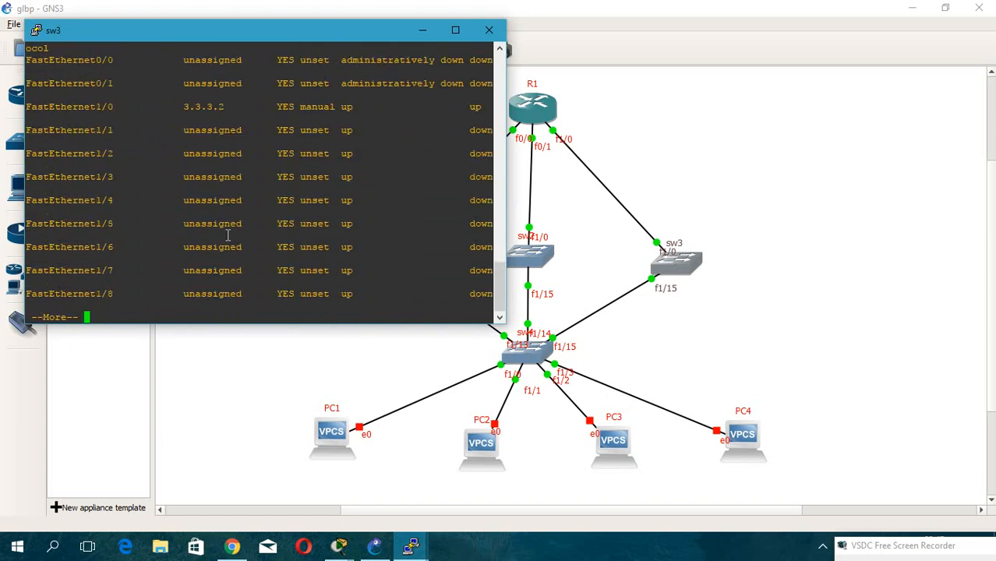
pyautogui.press('Return')
pyautogui.press('Return')
pyautogui.press('Return')
pyautogui.press('Return')
pyautogui.press('Return')
pyautogui.press('Return')
pyautogui.press('Return')
pyautogui.press('Return')
pyautogui.press('Return')
pyautogui.press('Return')
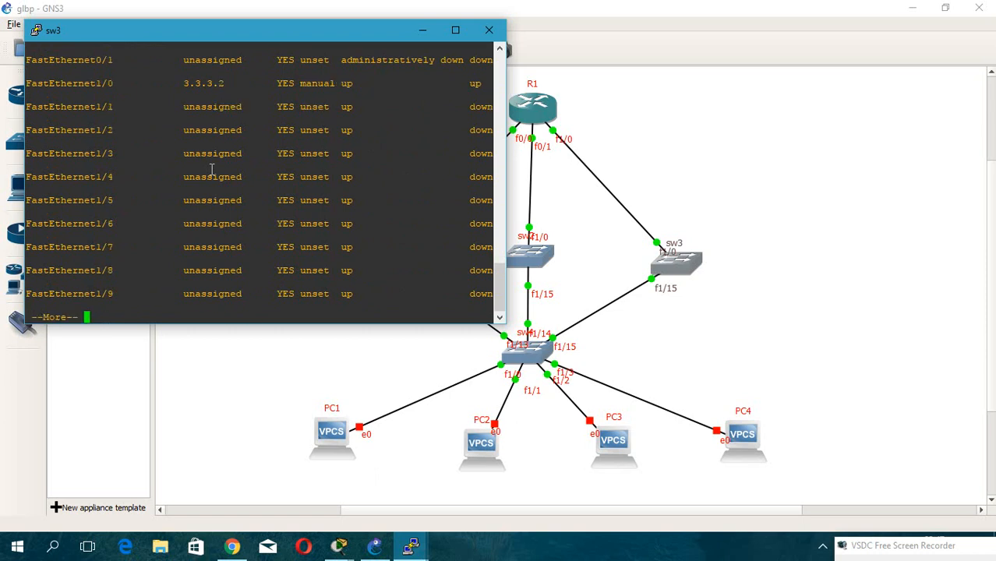
pyautogui.press('Return')
pyautogui.press('Return')
pyautogui.press('Return')
pyautogui.press('Return')
pyautogui.press('Return')
pyautogui.press('Return')
pyautogui.press('Return')
pyautogui.press('Return')
pyautogui.press('Return')
pyautogui.press('Return')
pyautogui.press('Return')
pyautogui.press('Return')
pyautogui.press('Return')
pyautogui.press('Return')
pyautogui.press('Return')
pyautogui.press('Return')
pyautogui.press('Return')
pyautogui.press('Return')
pyautogui.press('Return')
pyautogui.press('Return')
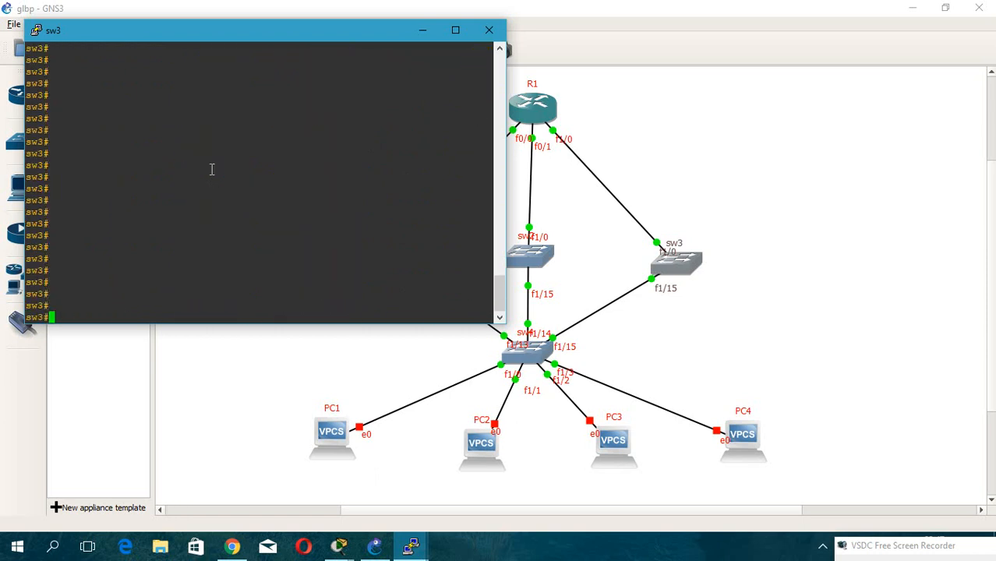
# On sw3, enter EIGRP 1 and remove the network statement 3.3.3.3 0.0.0.255.
pyautogui.write('conf t')
pyautogui.press('Return')
pyautogui.press('Up')
pyautogui.press('Up')
pyautogui.press('Up')
pyautogui.press('Up')
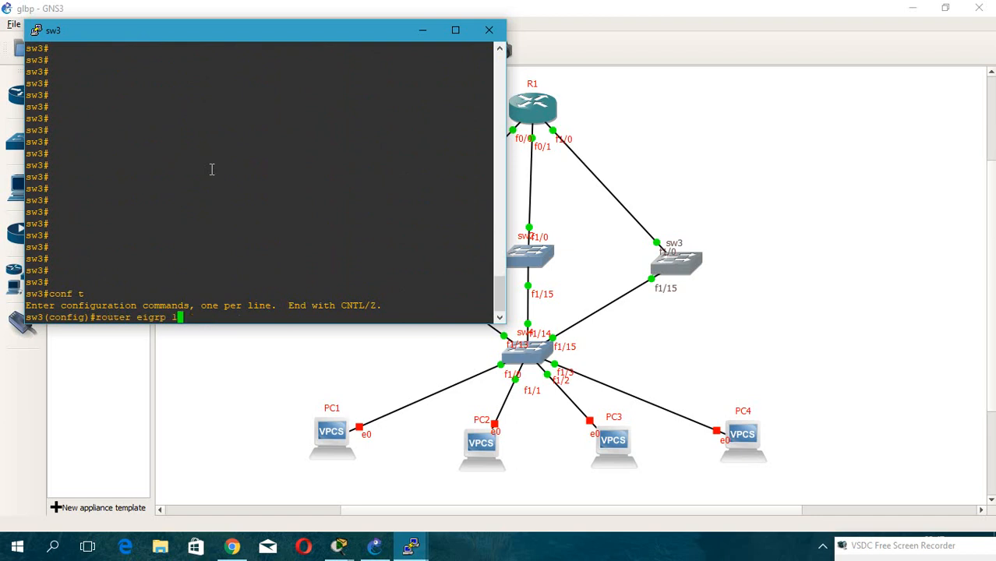
pyautogui.press('Return')
pyautogui.press('Up')
pyautogui.press('Up')
pyautogui.press('Up')
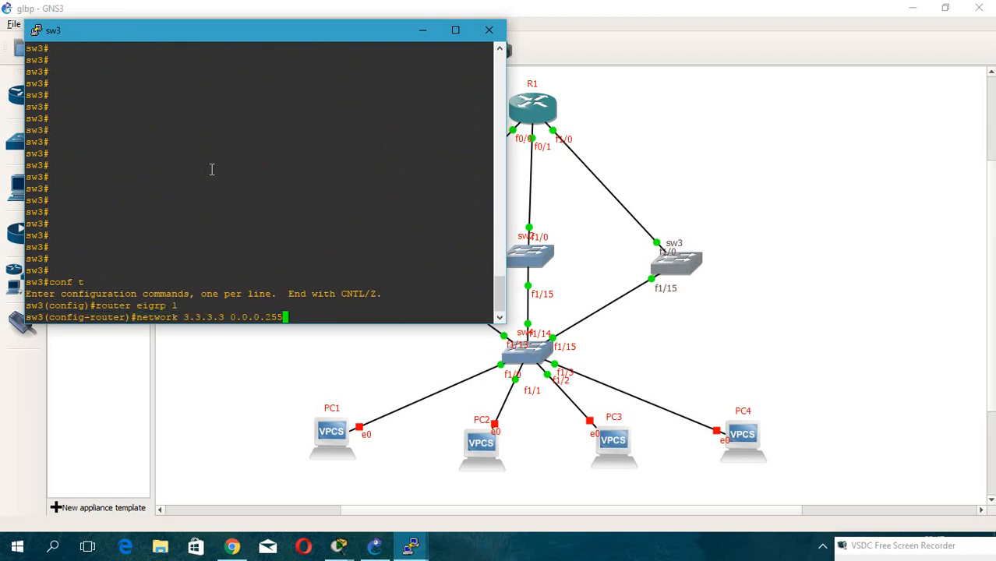
pyautogui.press('Left')
pyautogui.press('Left')
pyautogui.press('Left')
pyautogui.press('Left')
pyautogui.press('Left')
pyautogui.press('Left')
pyautogui.press('Left')
pyautogui.press('Left')
pyautogui.press('Left')
pyautogui.press('Left')
pyautogui.press('Left')
pyautogui.press('Left')
pyautogui.press('Left')
pyautogui.press('Left')
pyautogui.press('Left')
pyautogui.press('Left')
pyautogui.press('Left')
pyautogui.press('Left')
pyautogui.press('Left')
pyautogui.press('Left')
pyautogui.write('no')
pyautogui.press('Return')
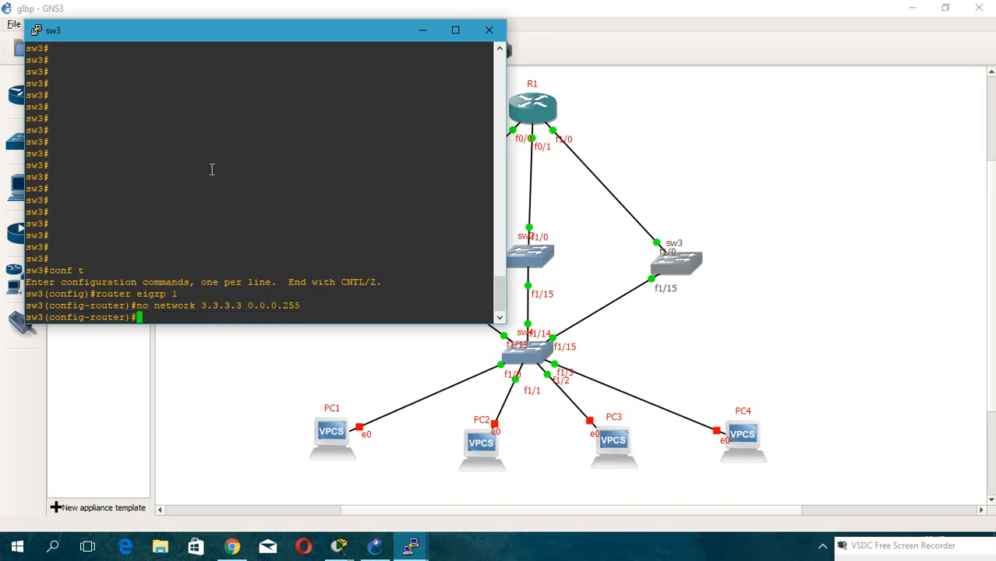
# Add EIGRP network 3.3.3.0 with wildcard 0.0.0.255 on sw3.
pyautogui.press('Up')
pyautogui.press('Up')
pyautogui.press('Up')
pyautogui.press('Up')
pyautogui.press('Up')
pyautogui.press('Up')
pyautogui.press('Up')
pyautogui.press('Up')
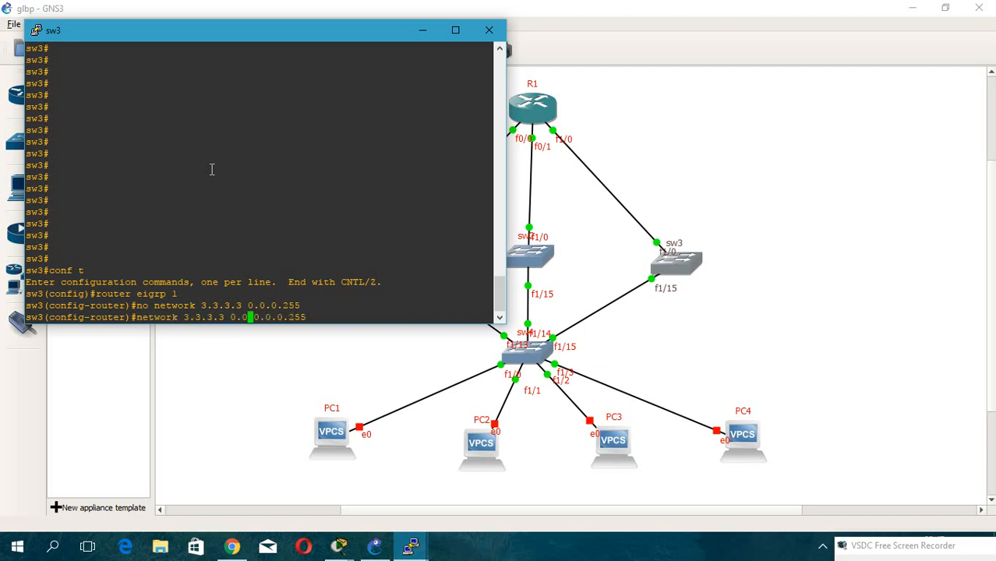
pyautogui.press('Down')
pyautogui.press('Down')
pyautogui.press('Left')
pyautogui.press('Left')
pyautogui.press('Left')
pyautogui.press('Left')
pyautogui.press('Left')
pyautogui.press('Left')
pyautogui.press('Left')
pyautogui.press('Left')
pyautogui.press('Left')
pyautogui.press('BackSpace')
pyautogui.write('0')
pyautogui.press('Return')
pyautogui.press('BackSpace')
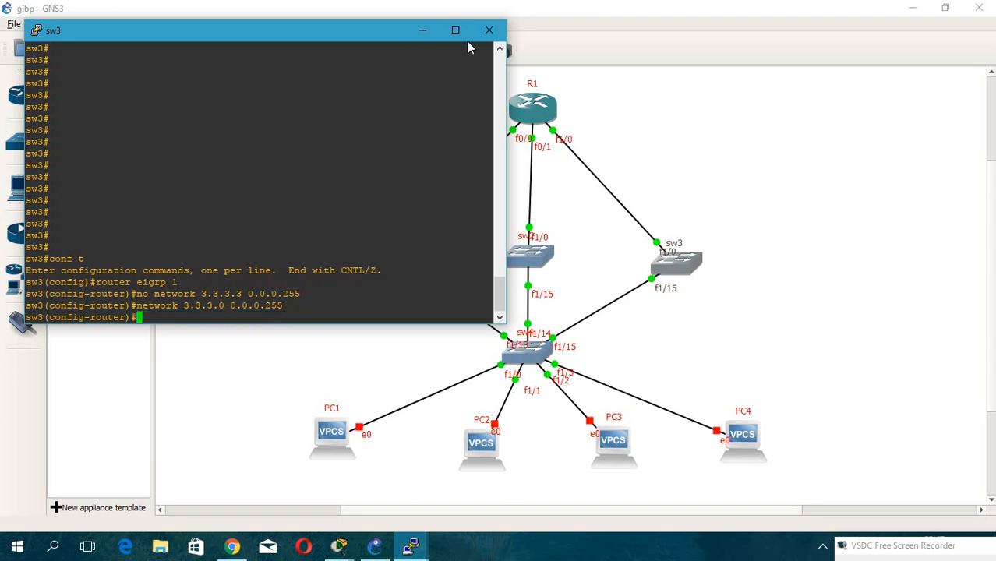
# Switch to R1's console and add EIGRP 1 network 1.1.1.0 with wildcard 0.0.0.255.
pyautogui.click(422, 30)
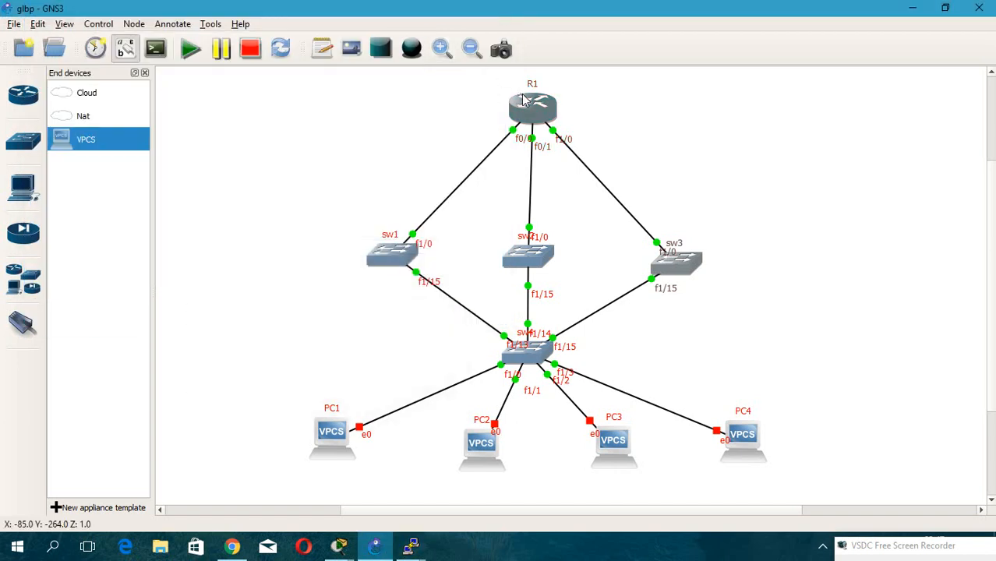
pyautogui.doubleClick(525, 100)
pyautogui.moveTo(204, 51); pyautogui.dragTo(649, 68)
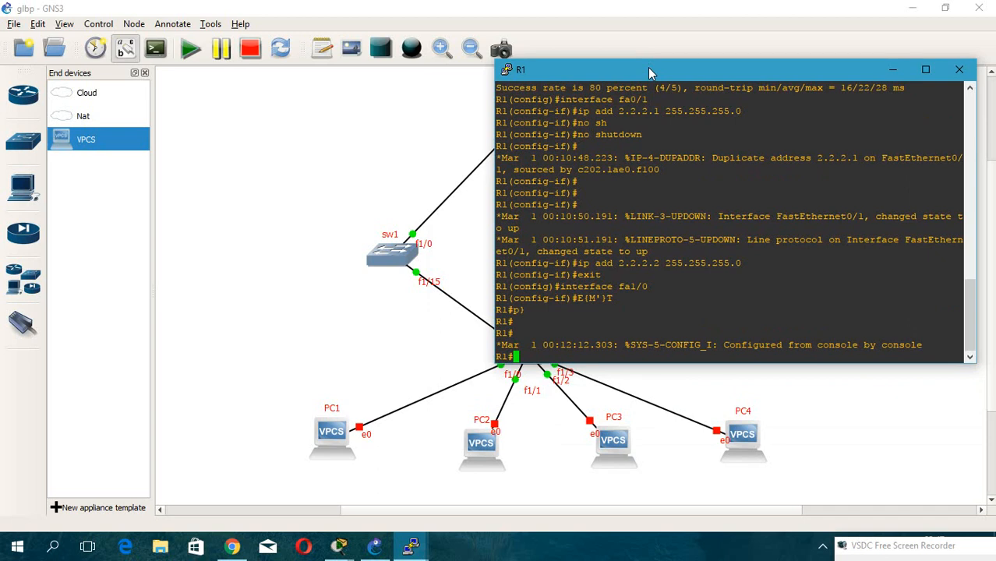
pyautogui.press('Return')
pyautogui.press('Return')
pyautogui.write('\\')
pyautogui.press('Return')
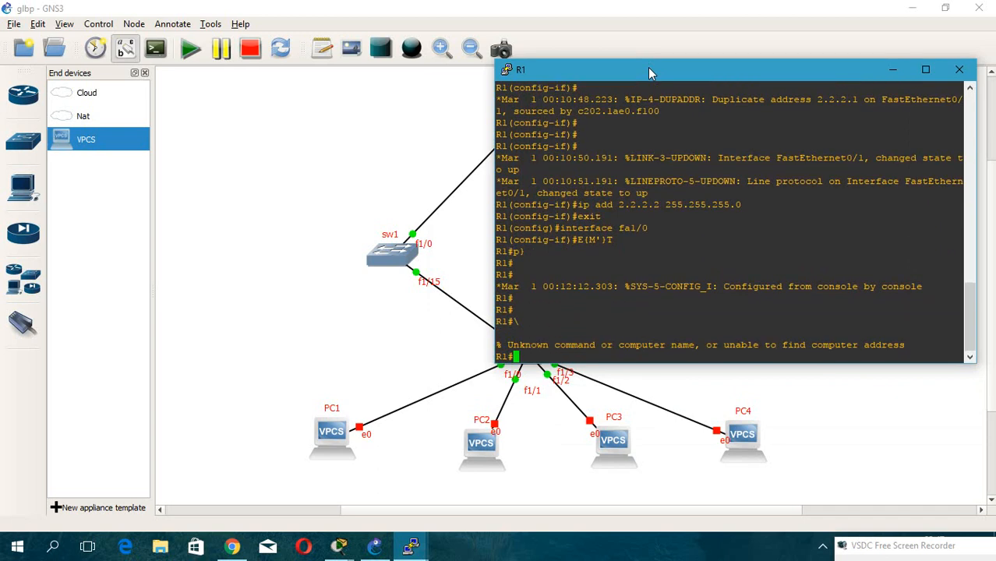
pyautogui.press('Return')
pyautogui.press('Return')
pyautogui.press('Return')
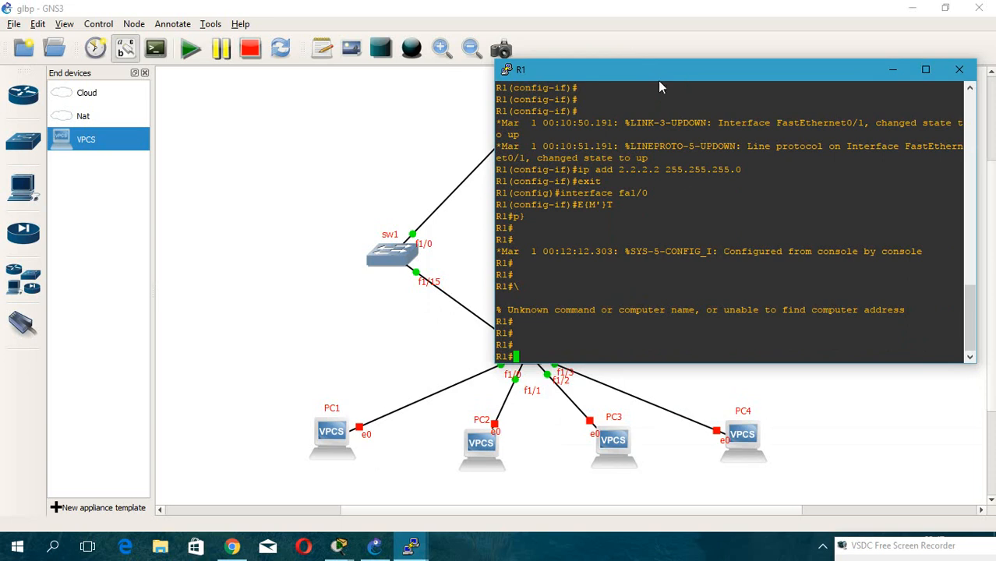
pyautogui.write('conf t')
pyautogui.press('Return')
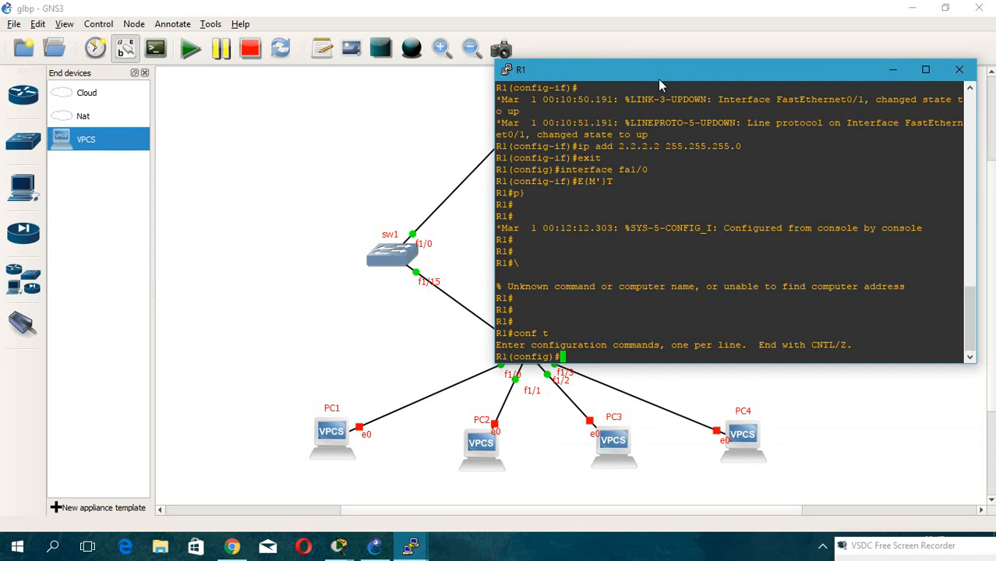
pyautogui.write('rou')
pyautogui.press('Tab')
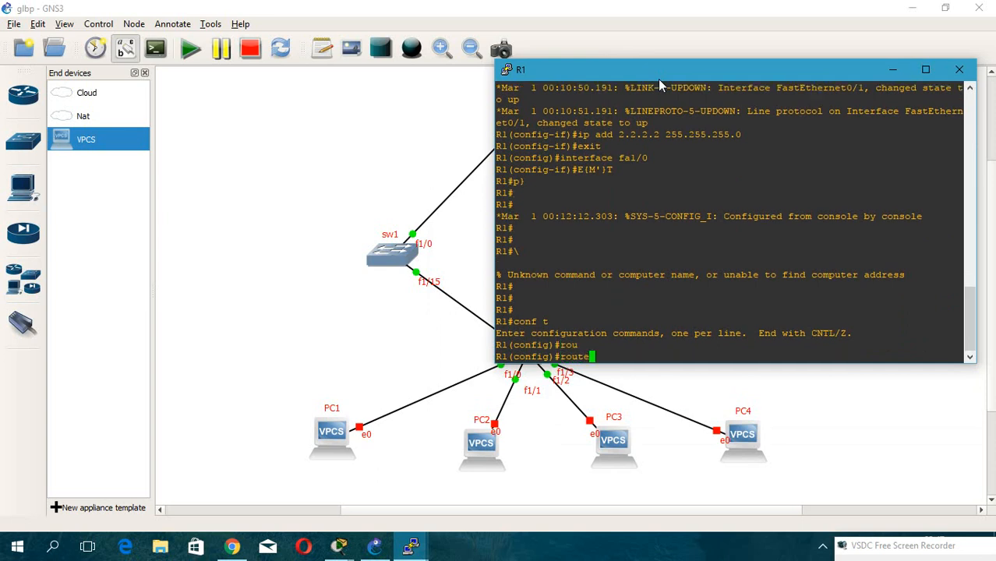
pyautogui.write('ei')
pyautogui.press('Tab')
pyautogui.write('1')
pyautogui.press('Return')
pyautogui.write('ne')
pyautogui.write('t')
pyautogui.press('Tab')
pyautogui.write('1.1.1.')
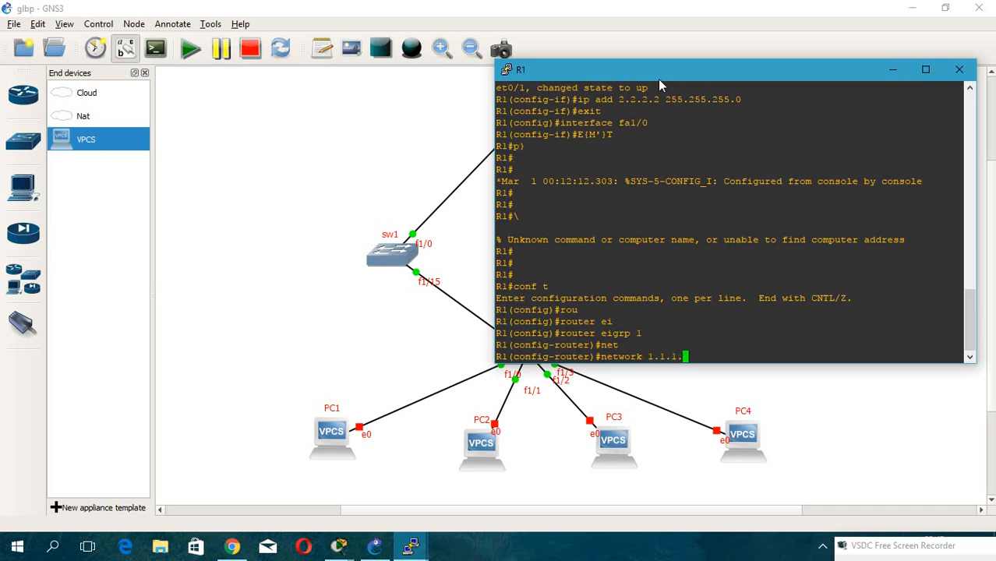
pyautogui.write('0 0.0.0.255')
pyautogui.press('Return')
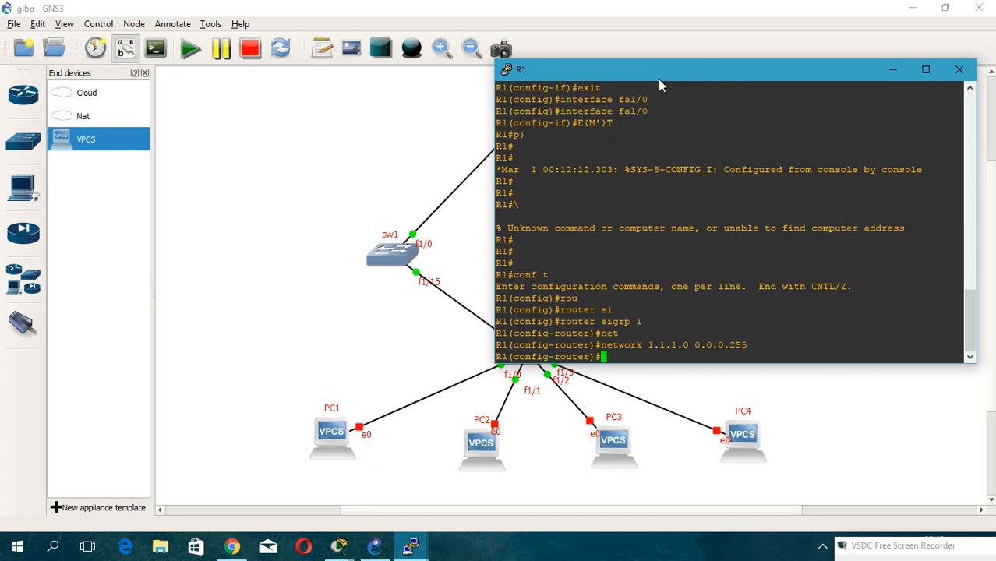
# On R1, add EIGRP 1 network 2.2.2.0 with wildcard 0.0.0.255.
pyautogui.press('Up')
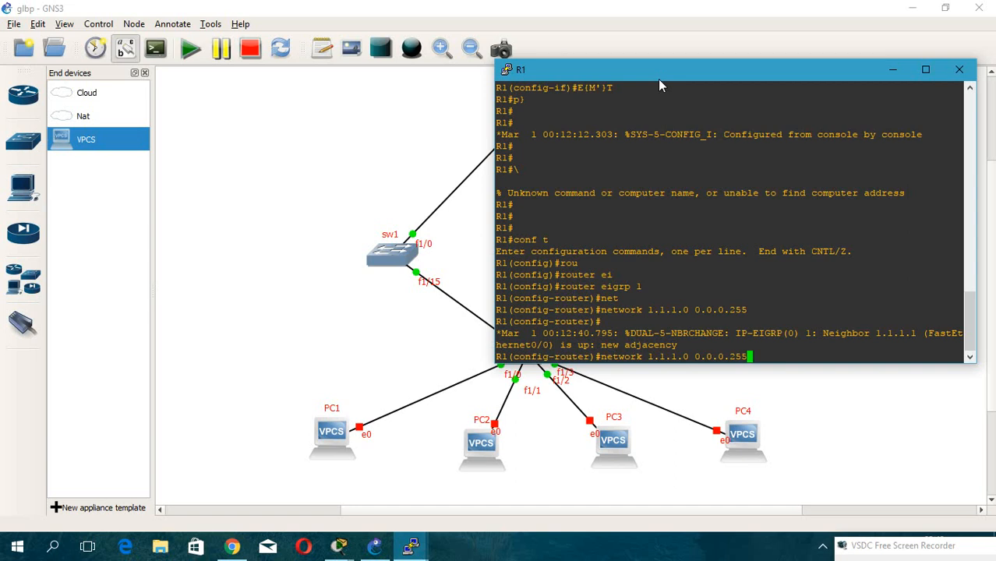
pyautogui.press('Left')
pyautogui.press('Left')
pyautogui.press('Left')
pyautogui.press('Left')
pyautogui.press('Left')
pyautogui.press('Left')
pyautogui.press('Left')
pyautogui.press('Left')
pyautogui.press('Left')
pyautogui.press('Left')
pyautogui.press('Left')
pyautogui.press('Left')
pyautogui.press('BackSpace')
pyautogui.press('BackSpace')
pyautogui.press('BackSpace')
pyautogui.press('BackSpace')
pyautogui.press('BackSpace')
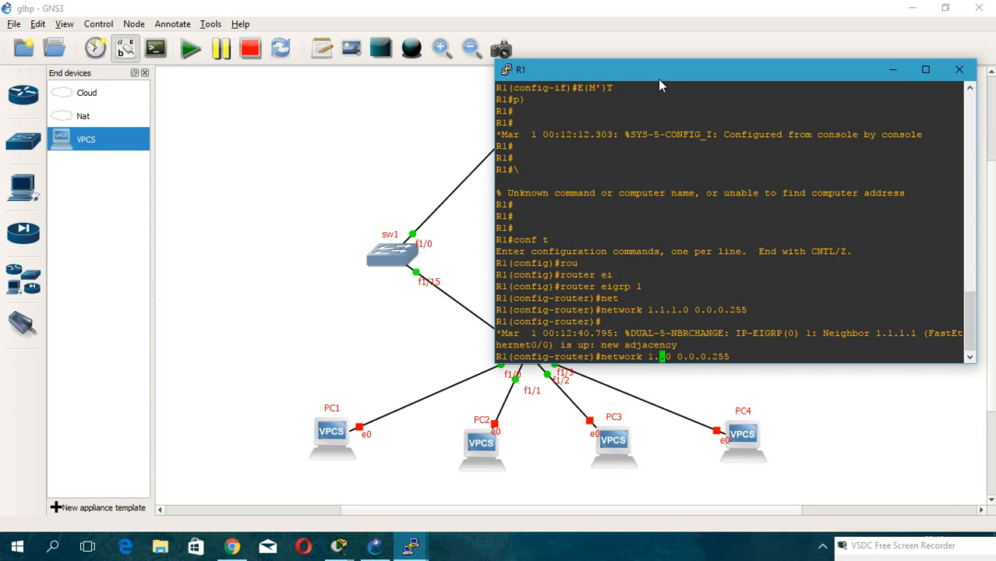
pyautogui.write('2.2.2')
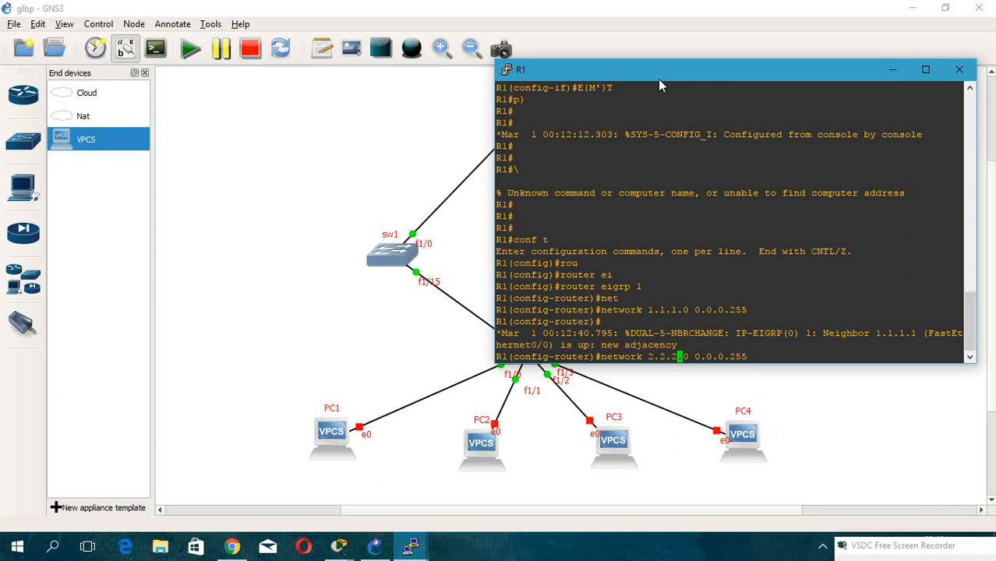
pyautogui.press('Return')
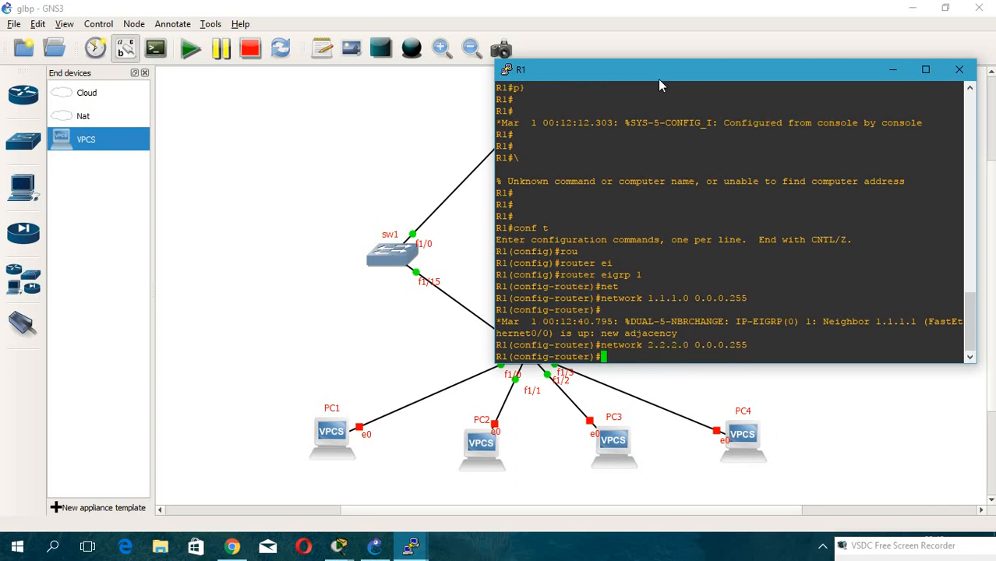
# On R1, add EIGRP 1 network 3.3.3.0 with wildcard 0.0.0.255.
pyautogui.press('Up')
pyautogui.press('Up')
pyautogui.press('Left')
pyautogui.press('Left')
pyautogui.press('Left')
pyautogui.press('Left')
pyautogui.press('Left')
pyautogui.press('Left')
pyautogui.press('Left')
pyautogui.press('Left')
pyautogui.press('Left')
pyautogui.press('Left')
pyautogui.press('Left')
pyautogui.press('BackSpace')
pyautogui.press('BackSpace')
pyautogui.press('BackSpace')
pyautogui.press('BackSpace')
pyautogui.press('BackSpace')
pyautogui.write('3.3.3')
pyautogui.press('Return')
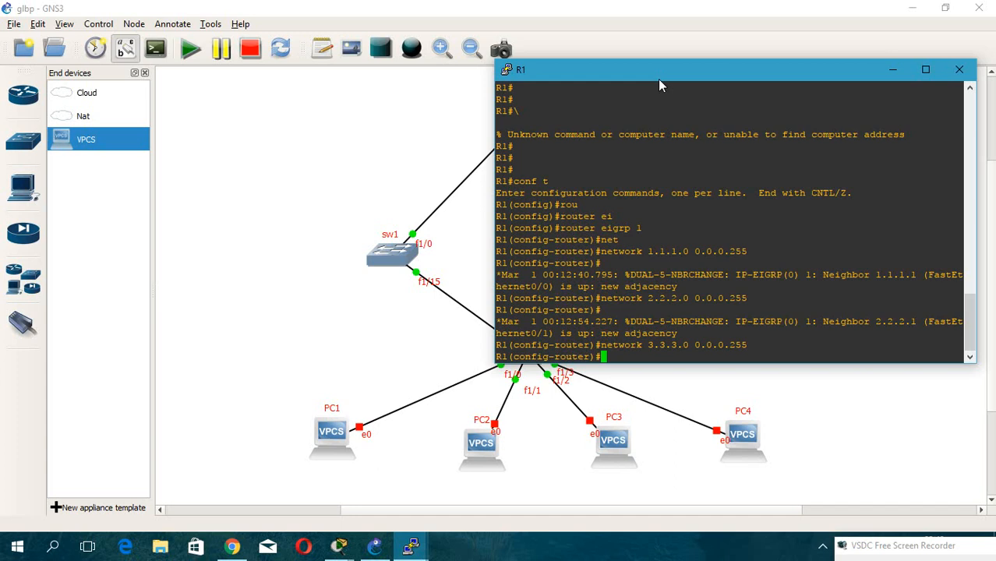
# Ping 3.3.3.2 from R1's router configuration mode.
pyautogui.moveTo(668, 76); pyautogui.dragTo(511, 69)
pyautogui.write('do ')
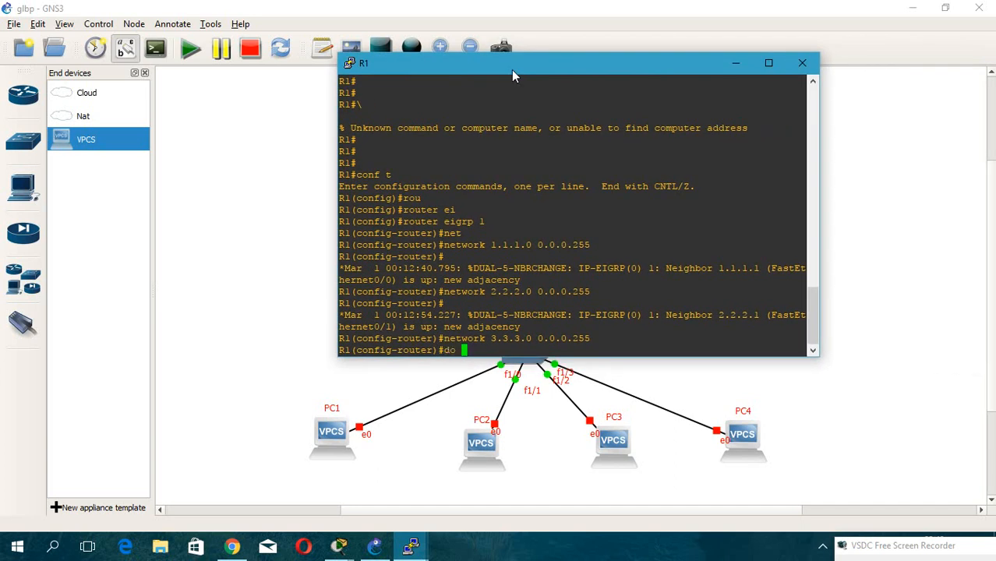
pyautogui.write('ping 3.3.3.2')
pyautogui.press('Return')
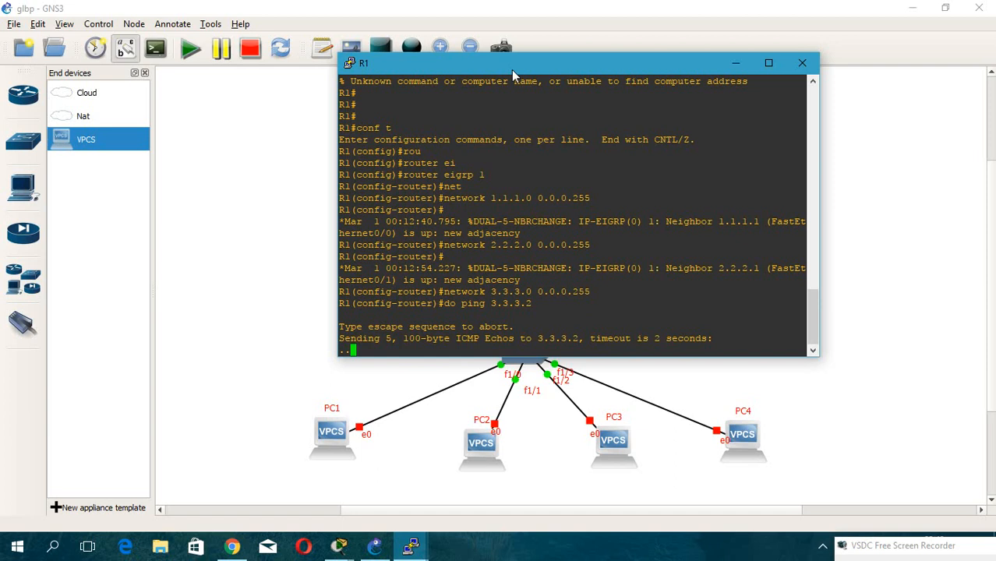
# Check sw3's interface IP summary in its console, then return to R1's console.
pyautogui.moveTo(505, 68); pyautogui.dragTo(870, 47)
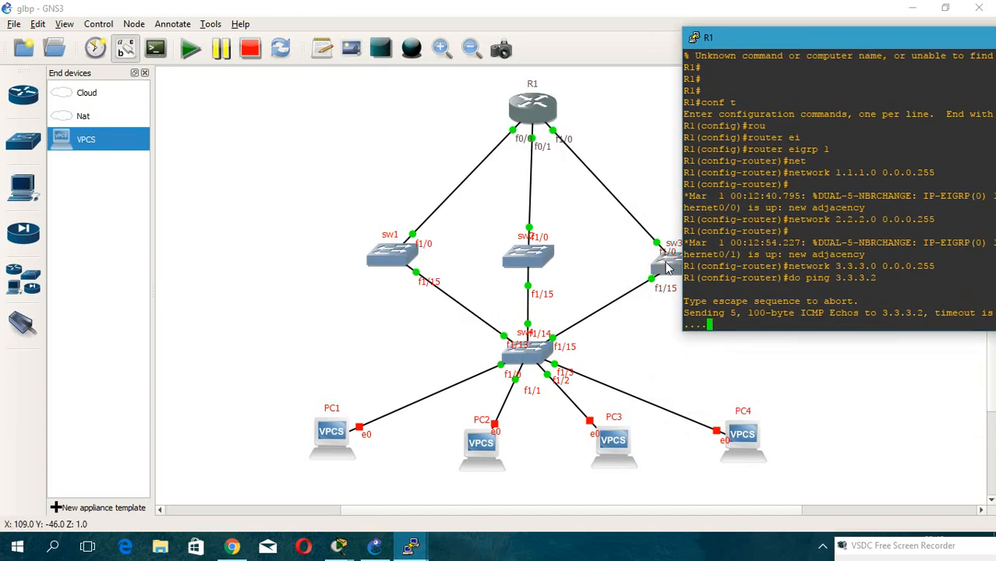
pyautogui.doubleClick(667, 267)
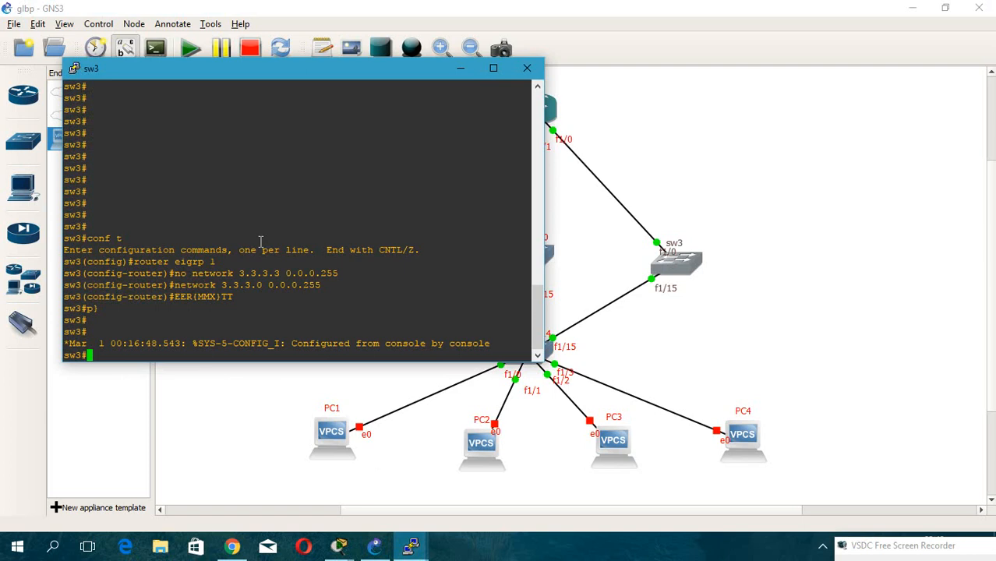
pyautogui.scroll(15, 261, 240)
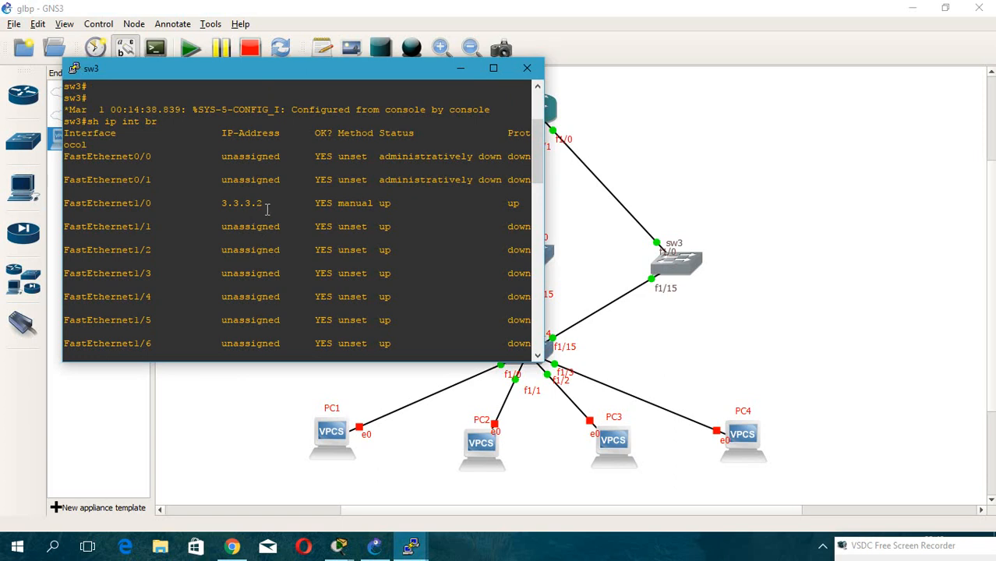
pyautogui.click(460, 68)
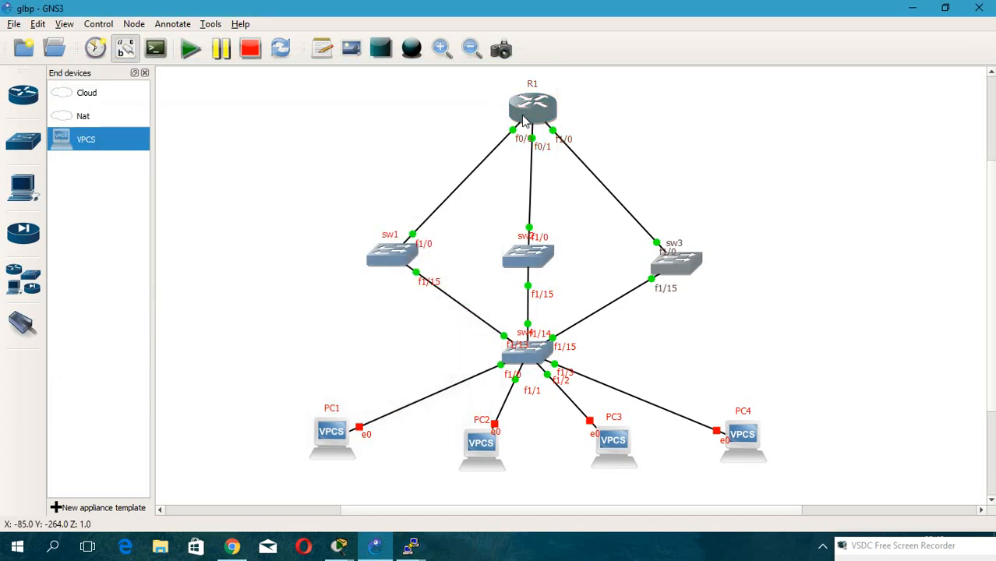
pyautogui.click(410, 551)
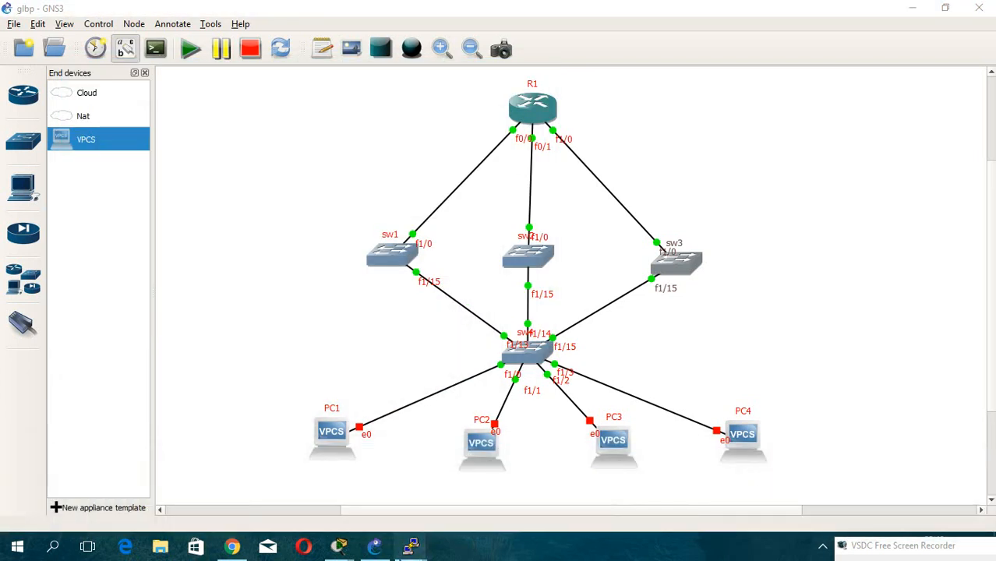
pyautogui.moveTo(410, 551)
pyautogui.click(715, 458)
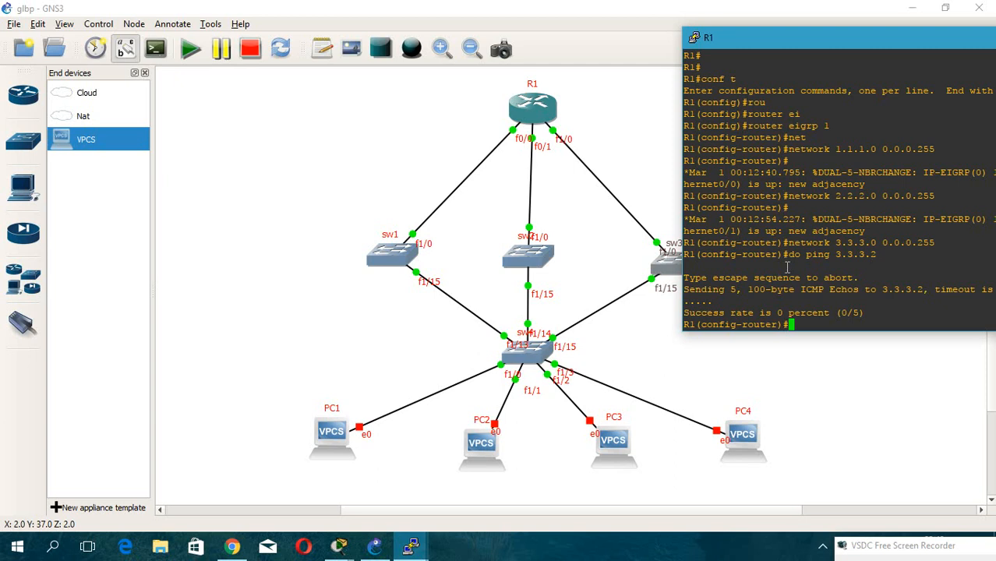
# Leave configuration mode on R1 and display the brief interface IP summary.
pyautogui.hotkey('ctrl', 'z')
pyautogui.write('sh ip in')
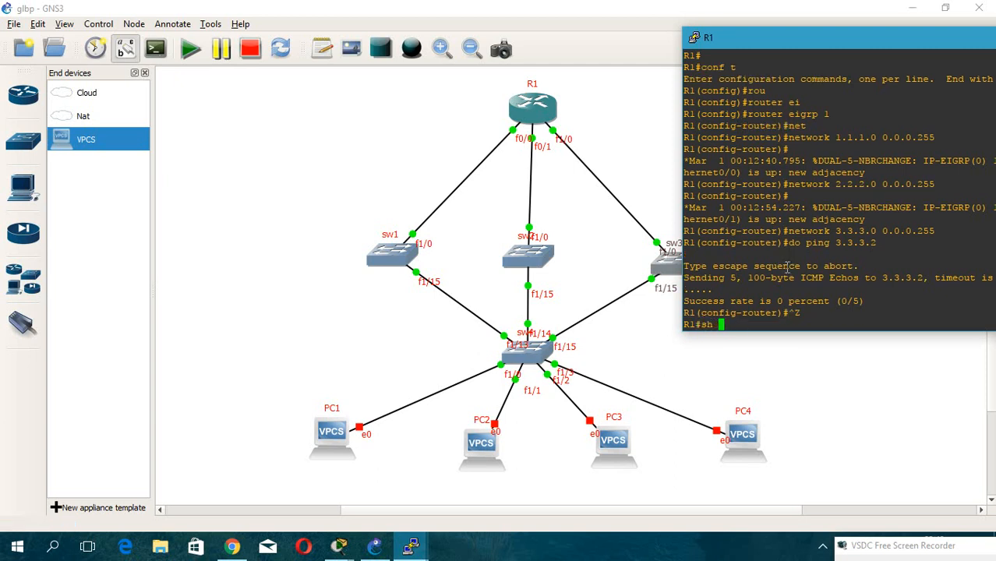
pyautogui.press('Tab')
pyautogui.write('t')
pyautogui.press('Tab')
pyautogui.write('br')
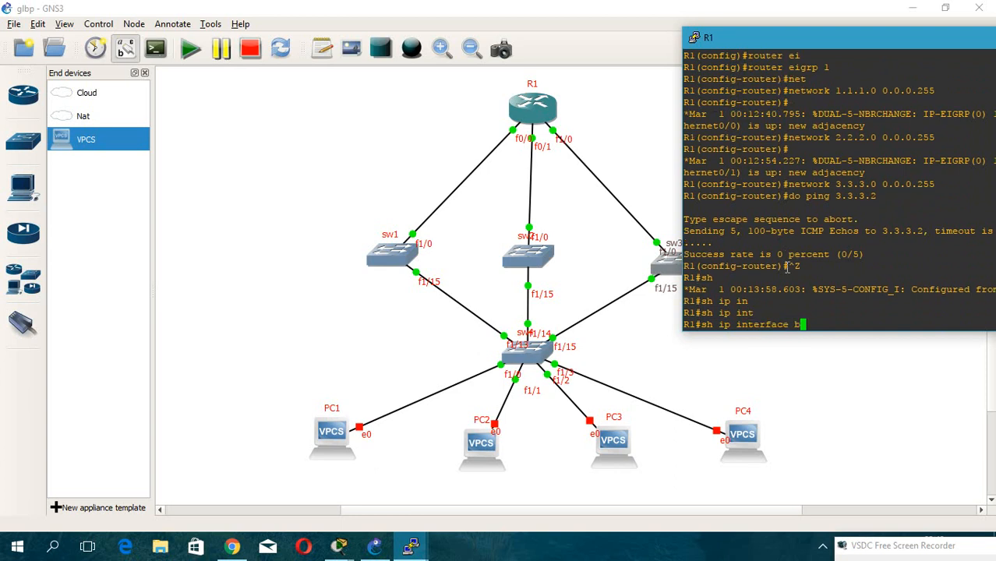
pyautogui.press('Return')
pyautogui.moveTo(886, 35); pyautogui.dragTo(650, 31)
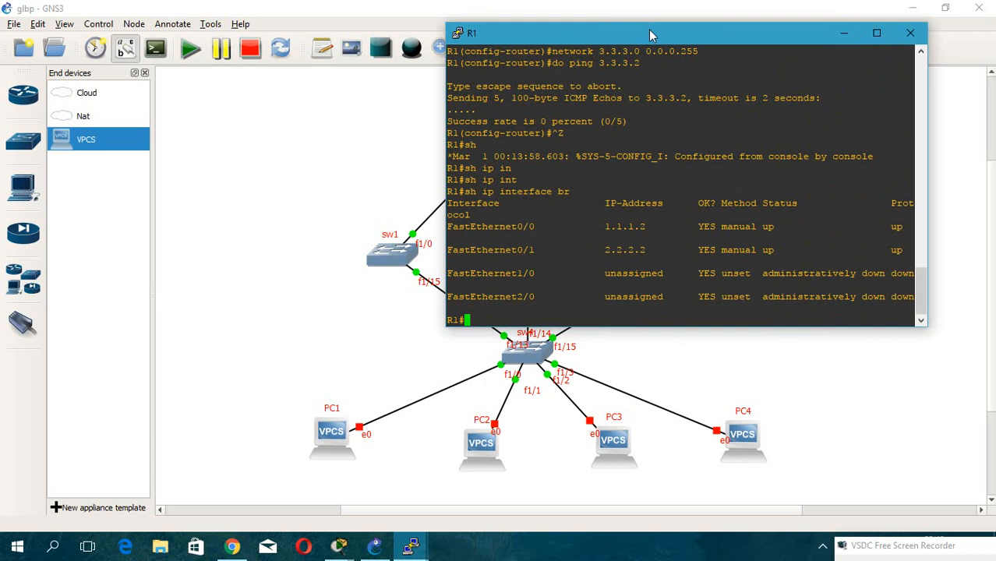
# On R1, assign 3.3.3.1 255.255.255.0 to FastEthernet1/0, enable it and leave configuration mode.
pyautogui.moveTo(648, 28); pyautogui.dragTo(700, 27)
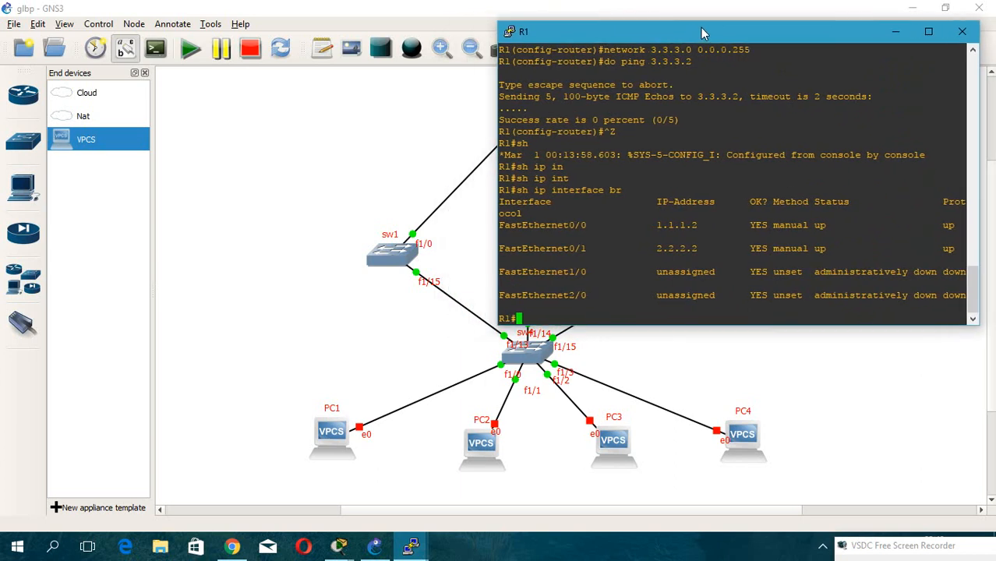
pyautogui.write('conf t')
pyautogui.press('Return')
pyautogui.write('inter')
pyautogui.press('Tab')
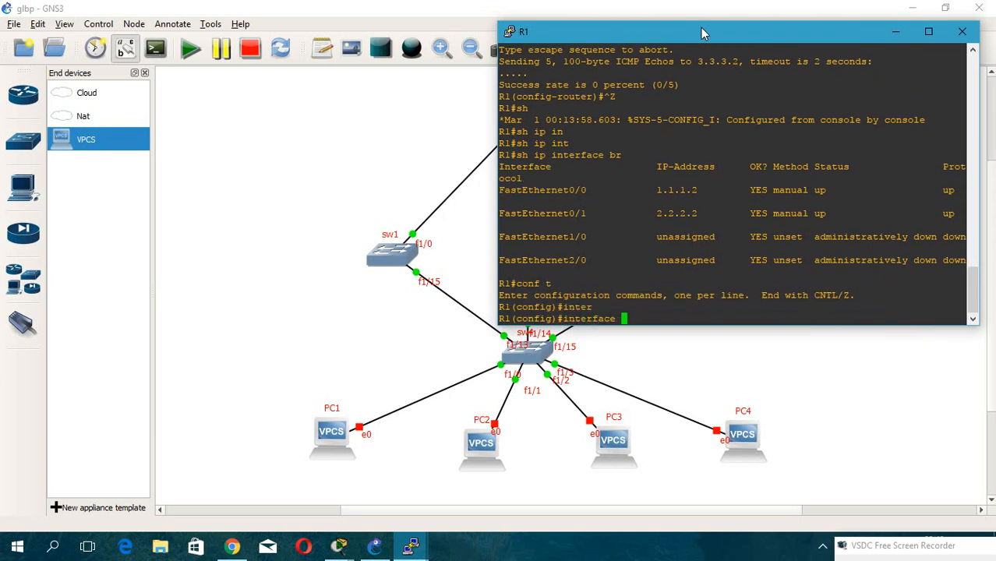
pyautogui.write('fa 1/0')
pyautogui.moveTo(701, 31); pyautogui.dragTo(681, 52)
pyautogui.write('ip add 3.3.3.1 255.255.255.0')
pyautogui.press('Return')
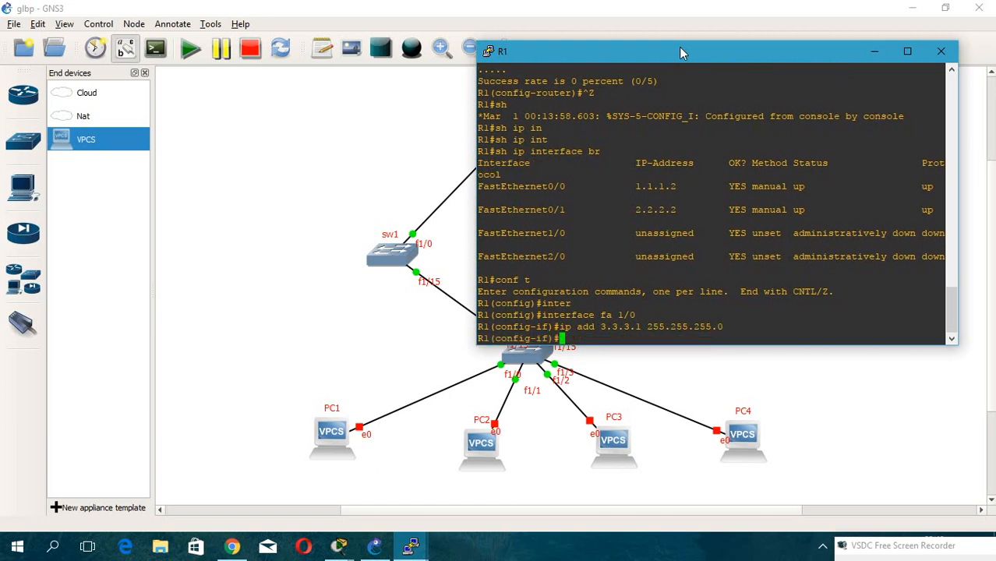
pyautogui.write('no sh')
pyautogui.press('Tab')
pyautogui.press('Return')
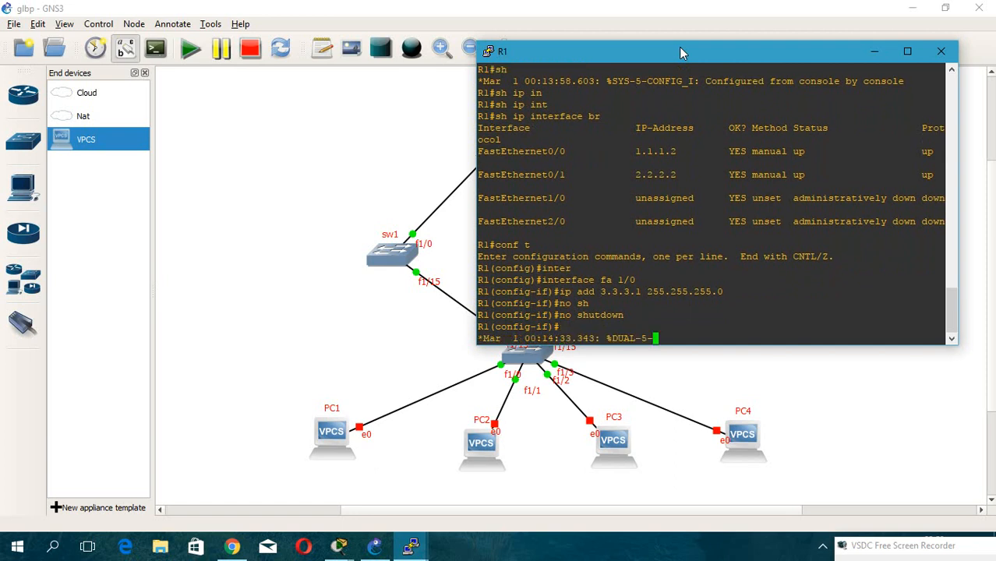
pyautogui.press('Return')
pyautogui.press('Return')
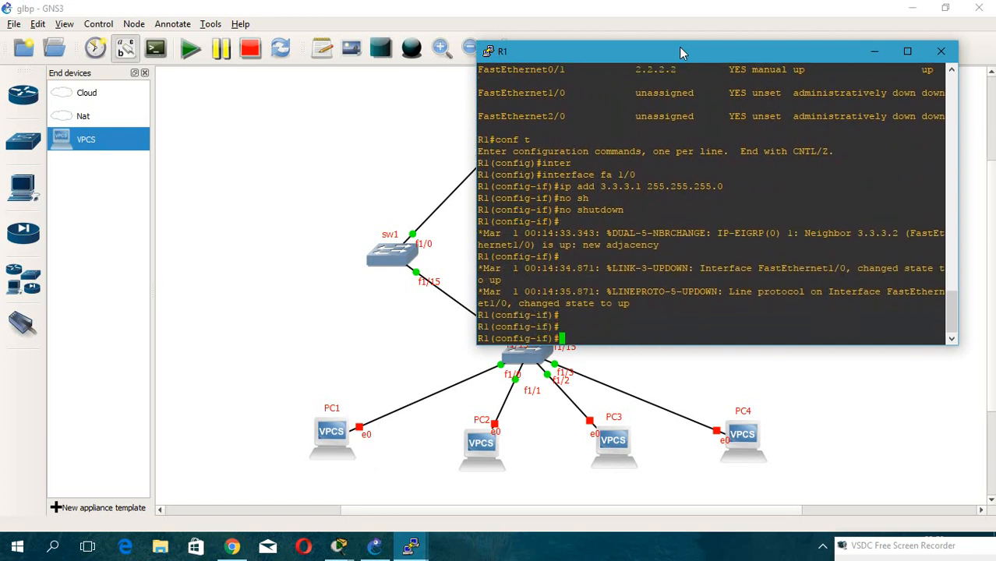
pyautogui.hotkey('ctrl', 'z')
# Create Loopback0 on R1 with address 4.4.4.4 255.255.255.255, enable it and exit the interface.
pyautogui.moveTo(680, 52); pyautogui.dragTo(602, 52)
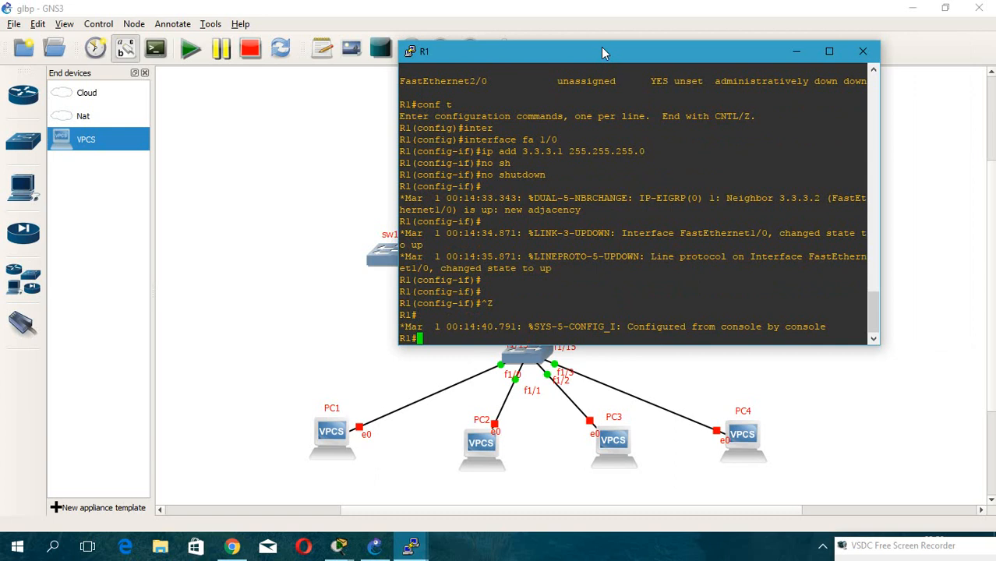
pyautogui.write('conf t')
pyautogui.press('Return')
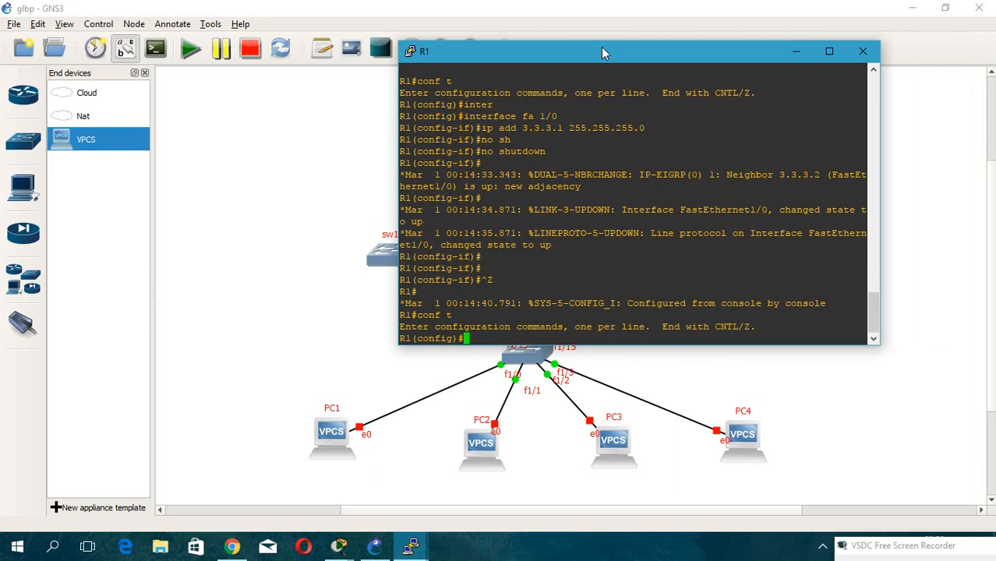
pyautogui.write('inter')
pyautogui.press('Tab')
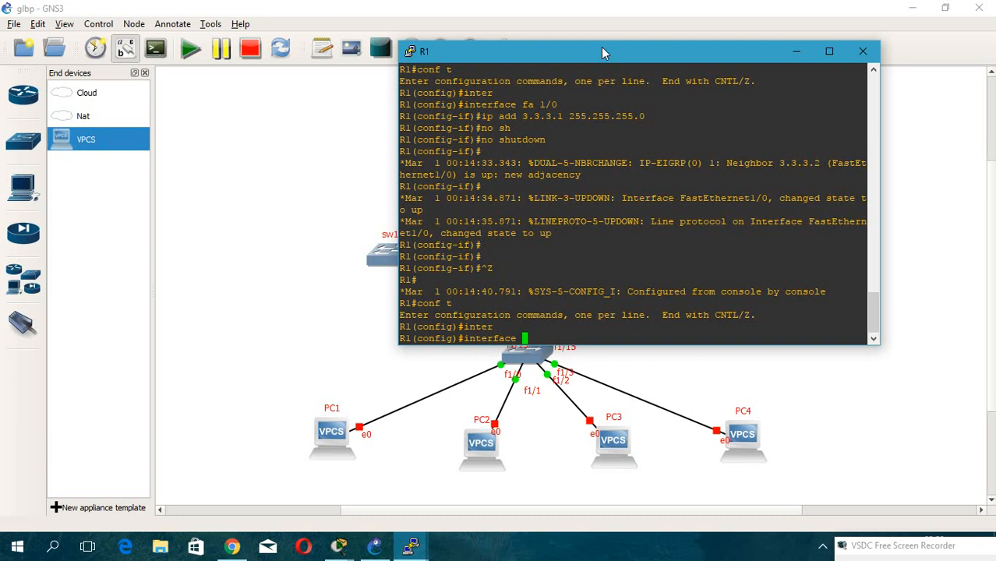
pyautogui.write('1')
pyautogui.write('o 0')
pyautogui.press('Return')
pyautogui.write('ip add')
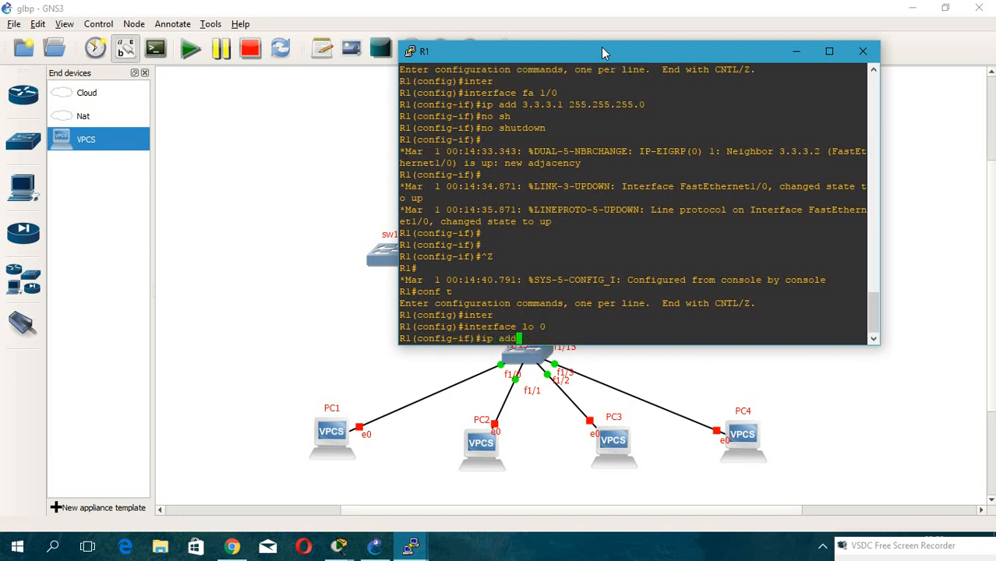
pyautogui.write(' 4.4.4.4 ')
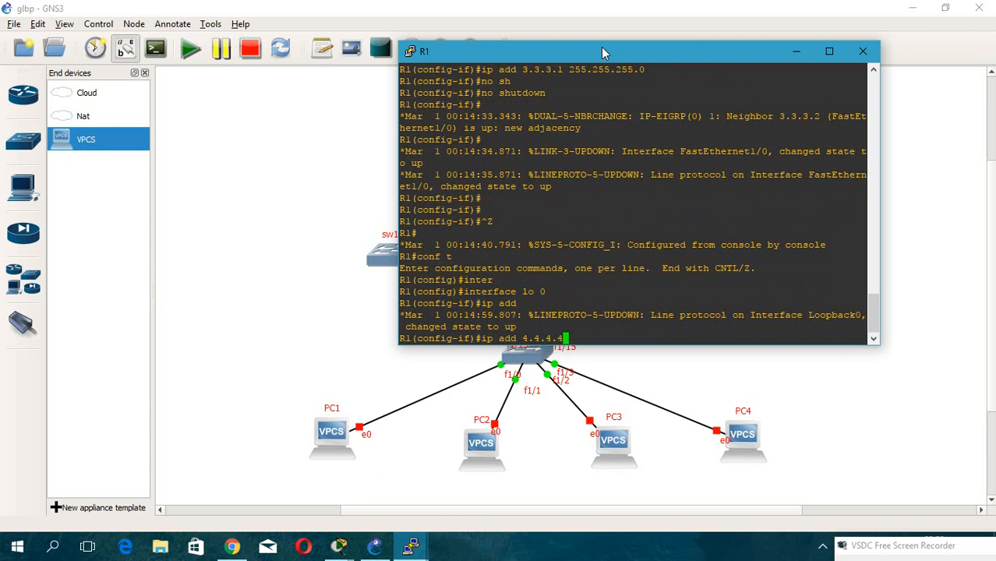
pyautogui.write('255.255.255.255')
pyautogui.press('Return')
pyautogui.write('no shutdown')
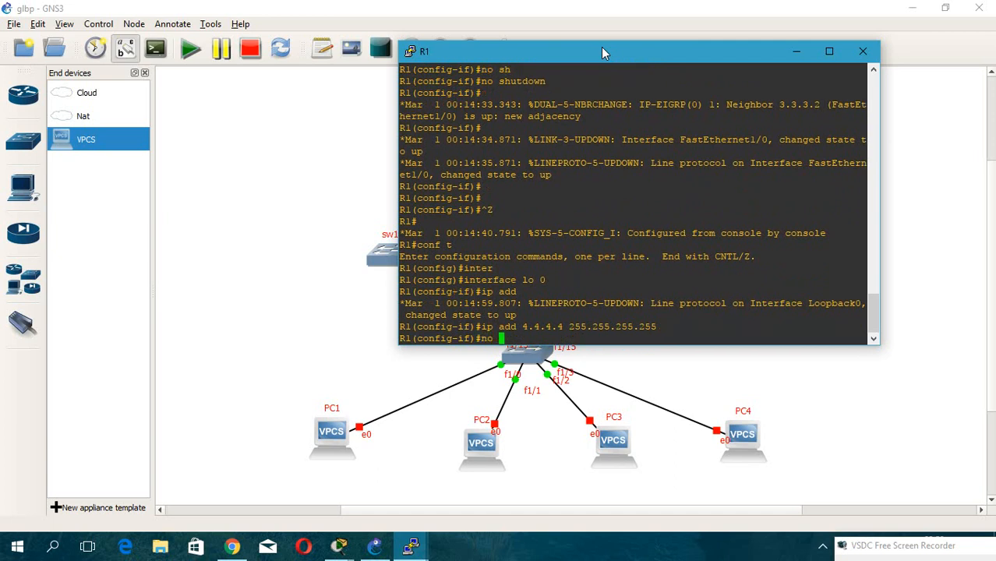
pyautogui.press('Tab')
pyautogui.press('Return')
pyautogui.write('exit')
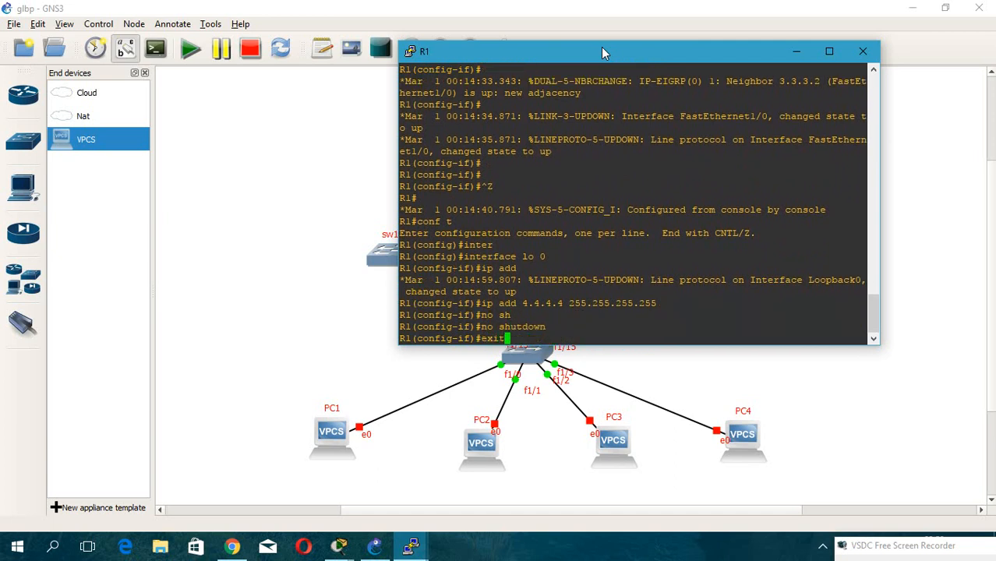
pyautogui.press('Return')
# Enter R1's EIGRP 1 and add network 4.4.4.4 with wildcard 0.0.0.0.
pyautogui.press('Up')
pyautogui.press('Up')
pyautogui.press('Up')
pyautogui.press('Up')
pyautogui.press('Up')
pyautogui.press('Up')
pyautogui.press('Up')
pyautogui.press('Up')
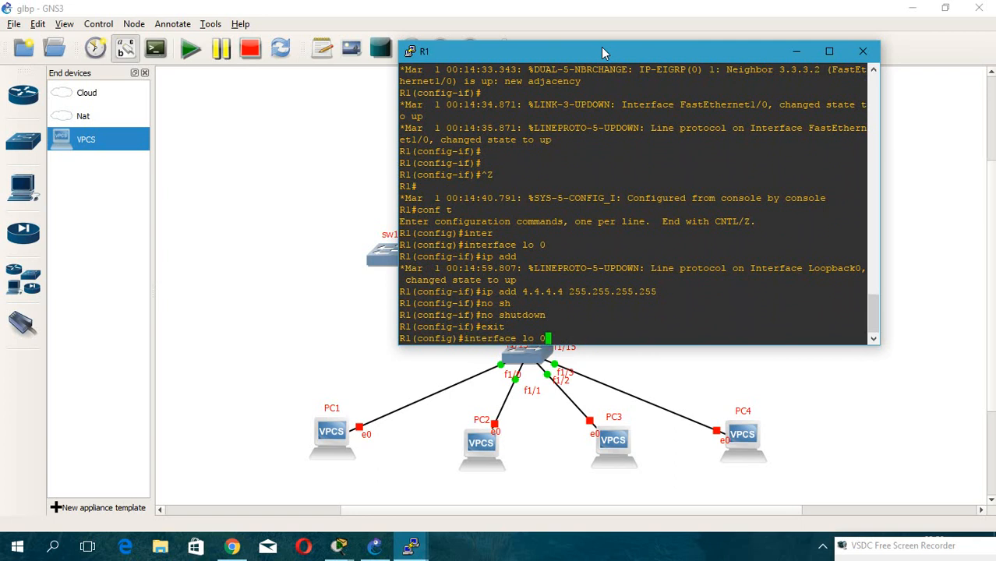
pyautogui.press('Up')
pyautogui.press('Up')
pyautogui.press('Up')
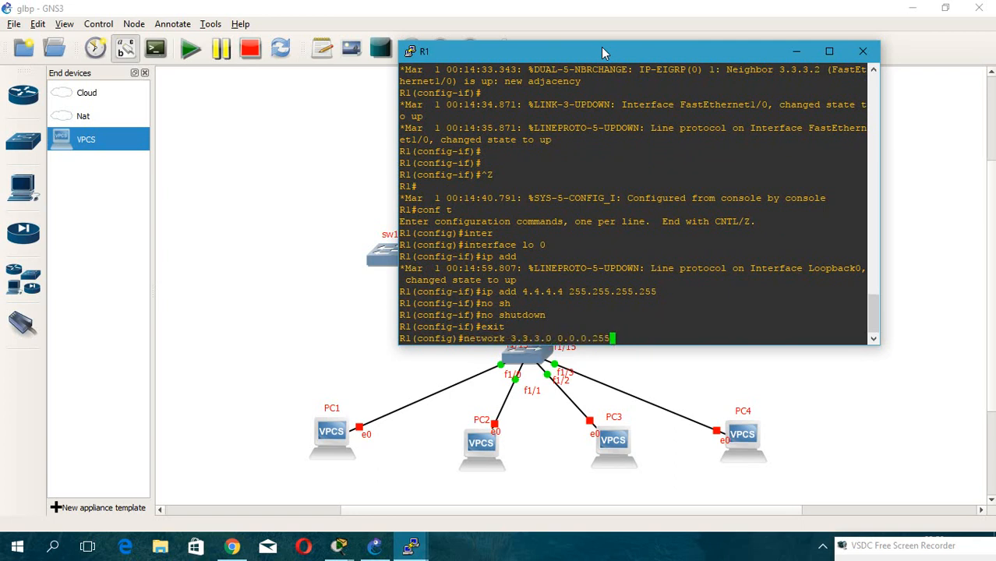
pyautogui.press('Up')
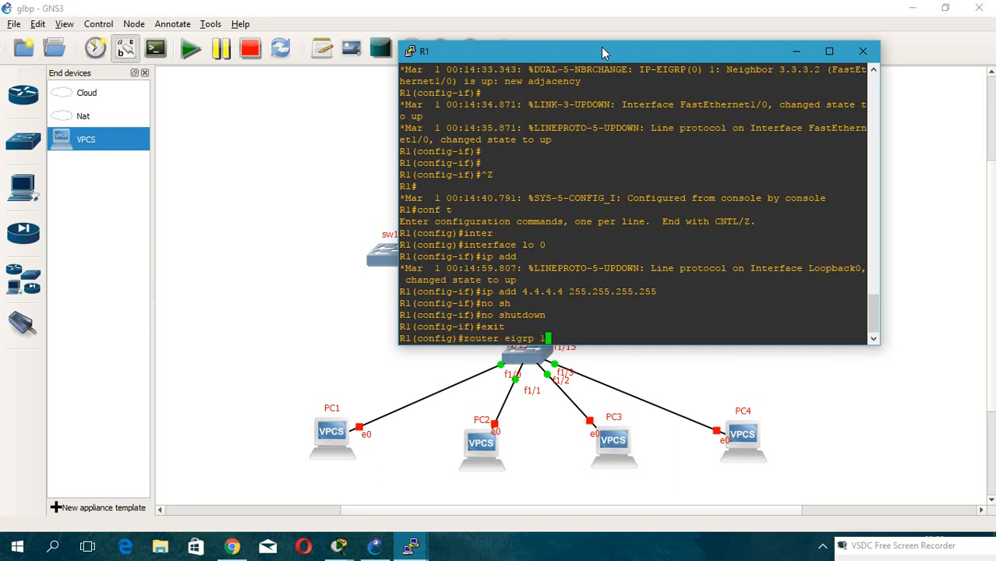
pyautogui.press('Return')
pyautogui.write('net')
pyautogui.press('Tab')
pyautogui.write('4.4.4.4 0.0.0.0')
pyautogui.press('Return')
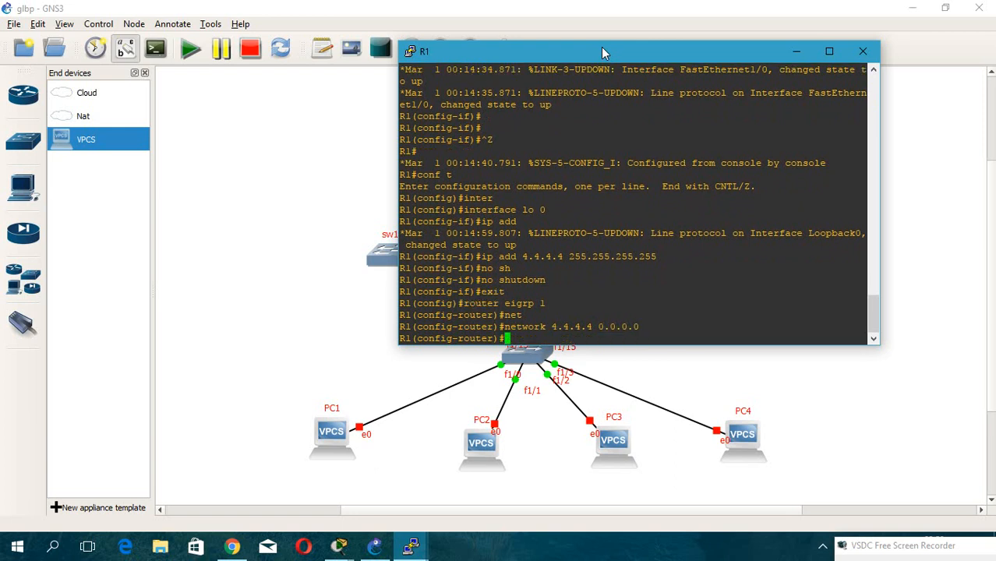
# Disable auto-summary in R1's EIGRP 1 and exit the router configuration.
pyautogui.write('no su')
pyautogui.press('Tab')
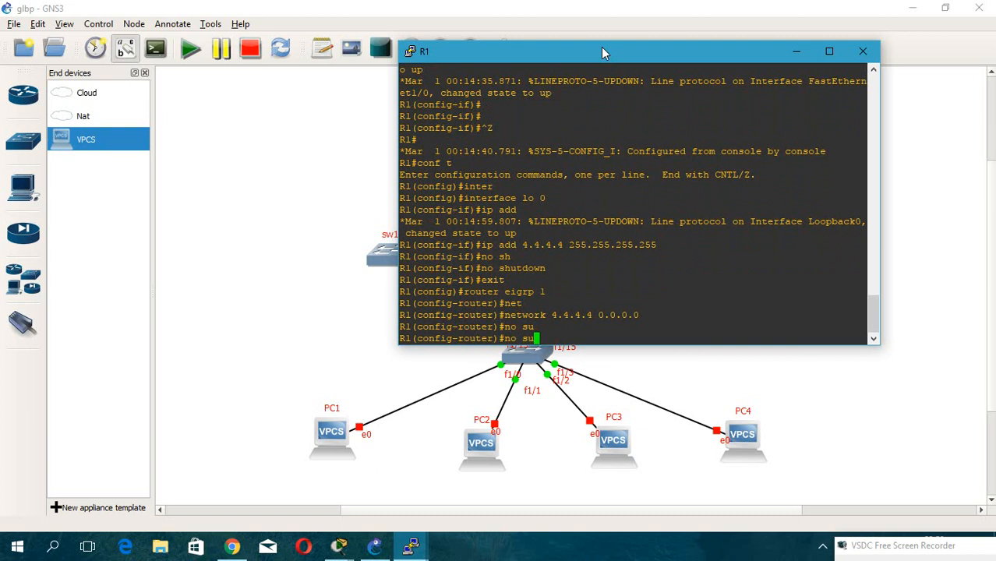
pyautogui.press('BackSpace')
pyautogui.press('BackSpace')
pyautogui.write('aut')
pyautogui.press('Tab')
pyautogui.press('Return')
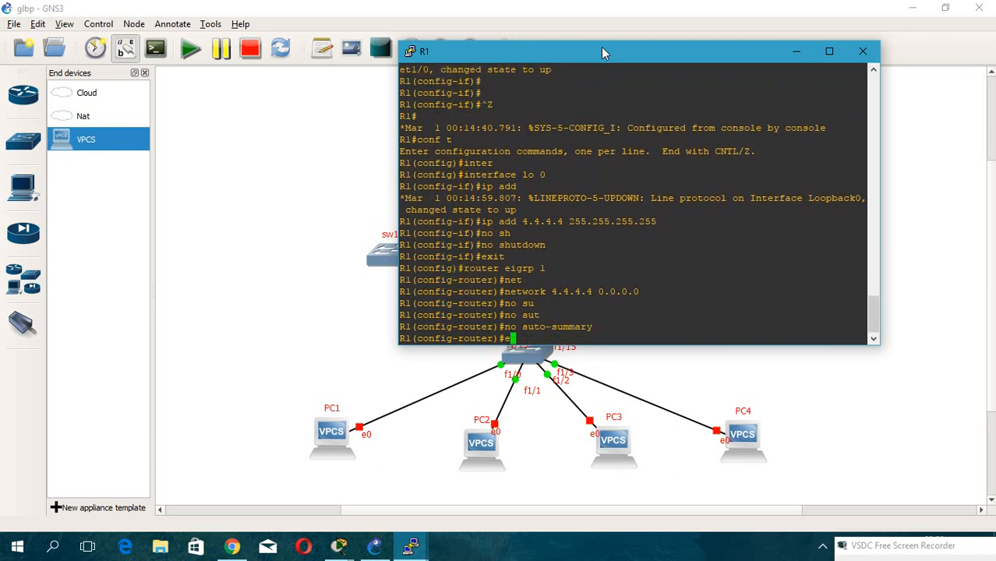
pyautogui.write('ex')
pyautogui.press('Tab')
pyautogui.press('Return')
pyautogui.press('Return')
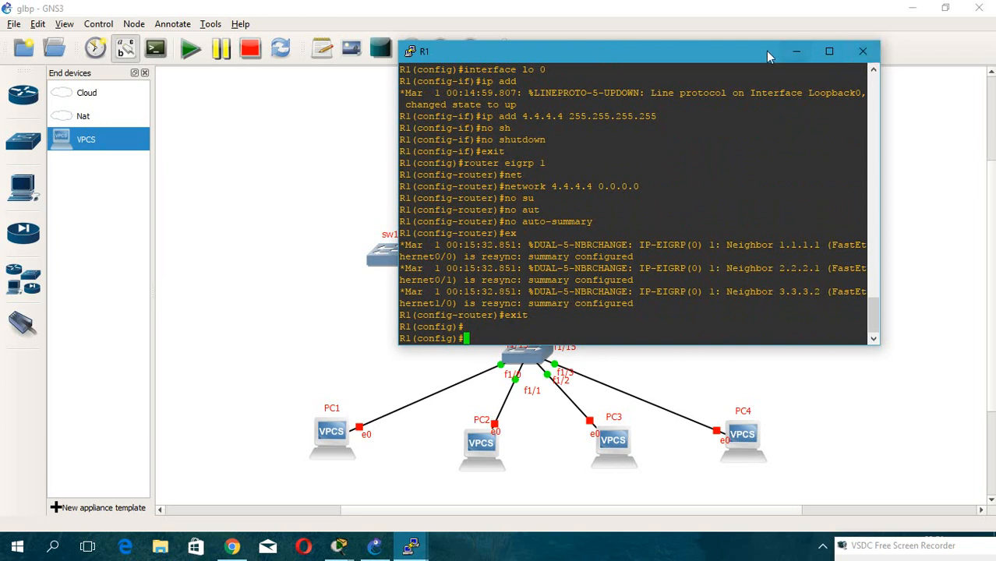
# Minimize R1's console and open the console of switch sw4.
pyautogui.click(796, 54)
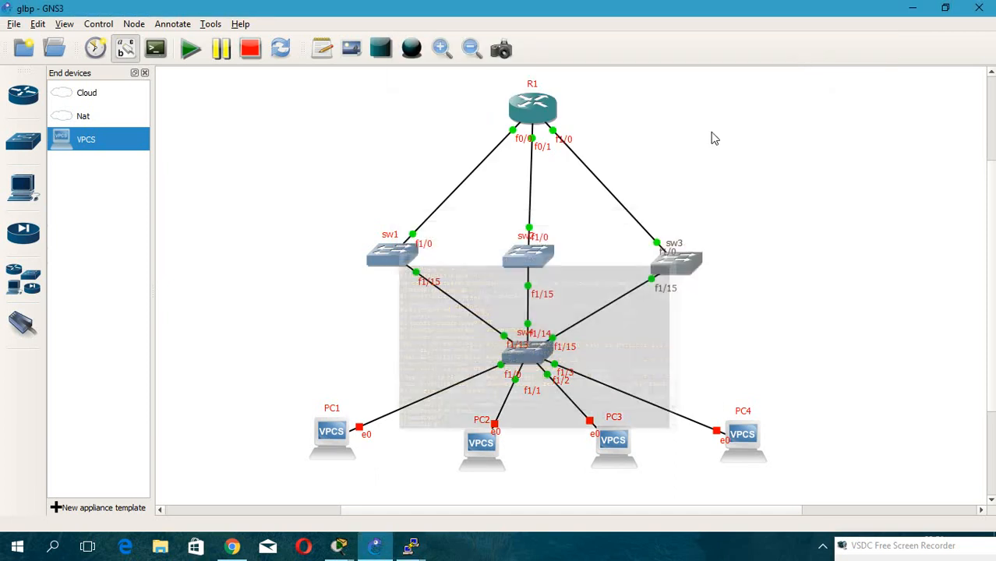
pyautogui.doubleClick(529, 353)
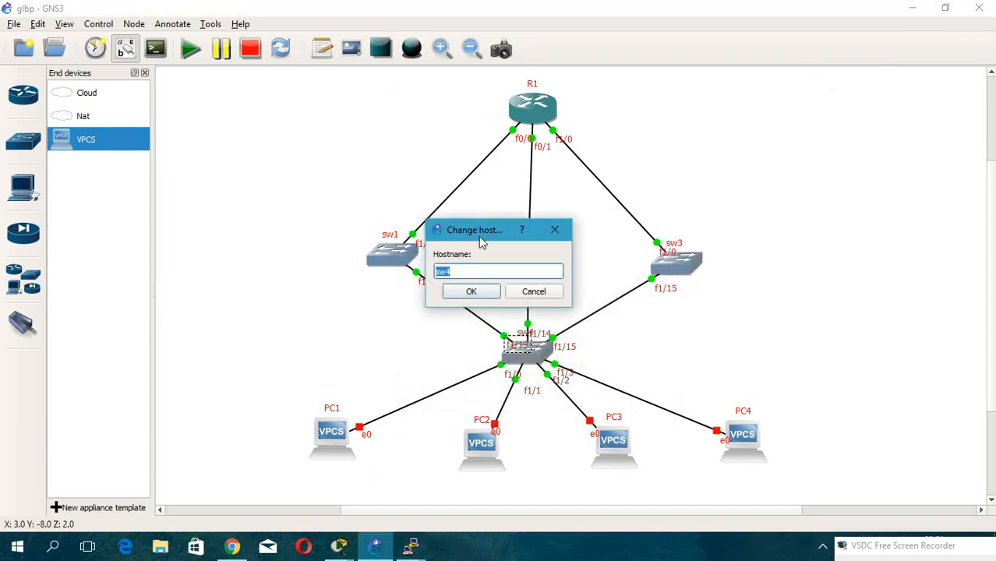
pyautogui.click(553, 230)
pyautogui.doubleClick(537, 361)
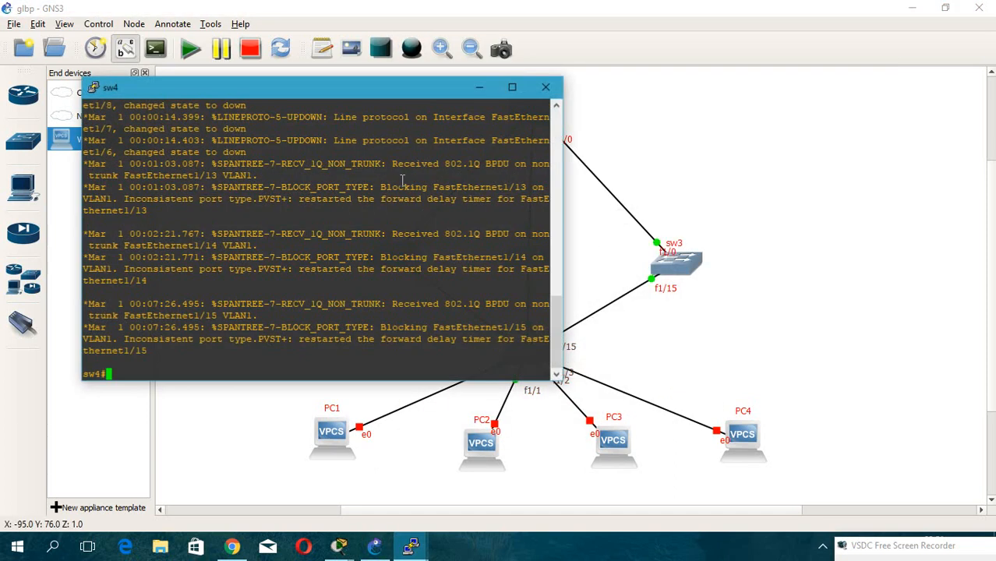
pyautogui.moveTo(278, 90); pyautogui.dragTo(800, 65)
# On sw4, enter configuration mode and set interface FastEthernet1/13 to switchport mode trunk.
pyautogui.press('Return')
pyautogui.press('Return')
pyautogui.press('Return')
pyautogui.write('conf t')
pyautogui.press('Return')
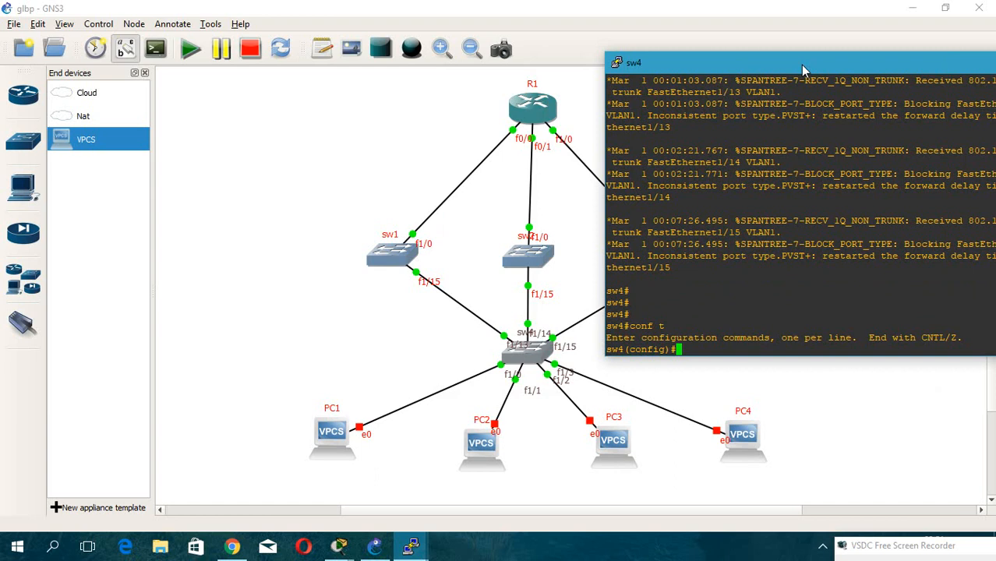
pyautogui.write('inter')
pyautogui.press('Tab')
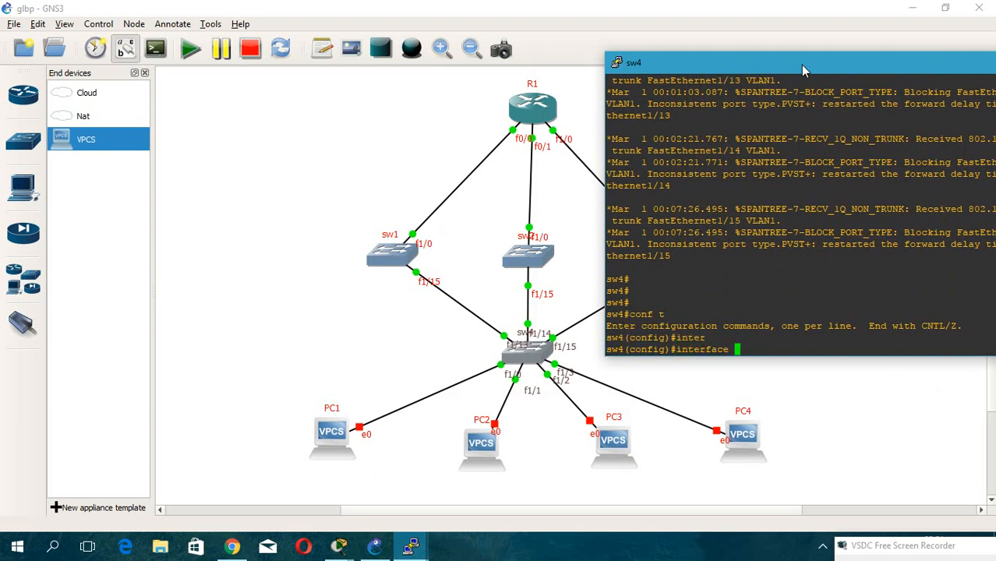
pyautogui.write('fa')
pyautogui.press('Tab')
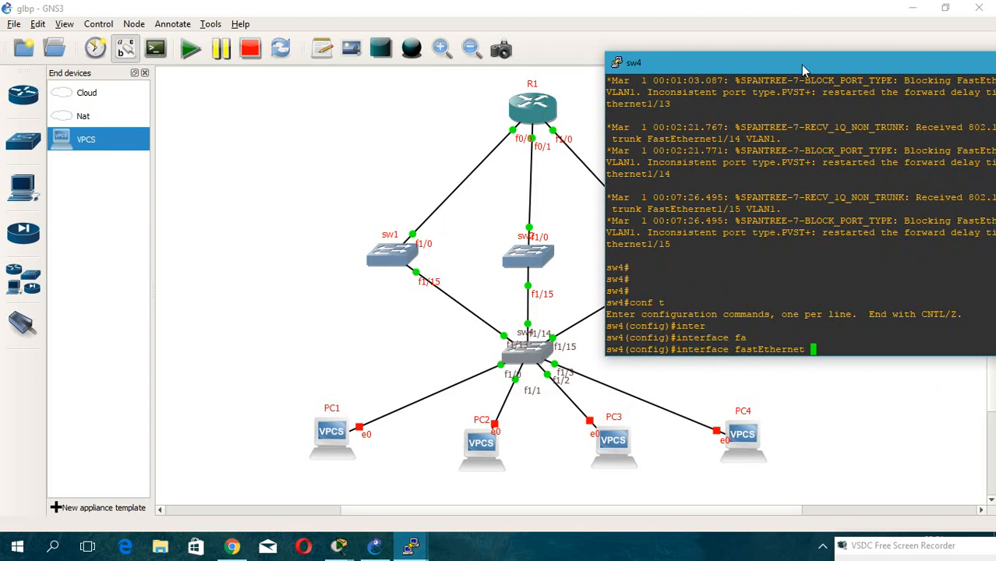
pyautogui.write('1/13')
pyautogui.press('Return')
pyautogui.write('sw')
pyautogui.press('Tab')
pyautogui.write('mo')
pyautogui.press('Tab')
pyautogui.write('tr')
pyautogui.press('Tab')
pyautogui.press('Return')
# Set FastEthernet1/13's trunk encapsulation to dot1q.
pyautogui.write('sw')
pyautogui.press('Tab')
pyautogui.write('tr')
pyautogui.press('Tab')
pyautogui.write('en')
pyautogui.press('Tab')
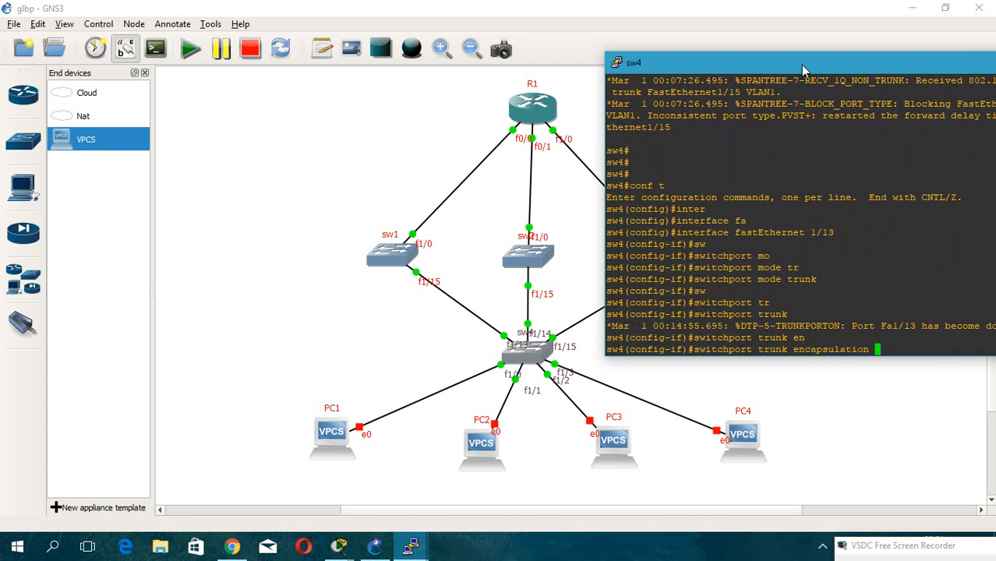
pyautogui.write('di')
pyautogui.press('Tab')
pyautogui.press('BackSpace')
pyautogui.write('o')
pyautogui.press('Tab')
pyautogui.press('Return')
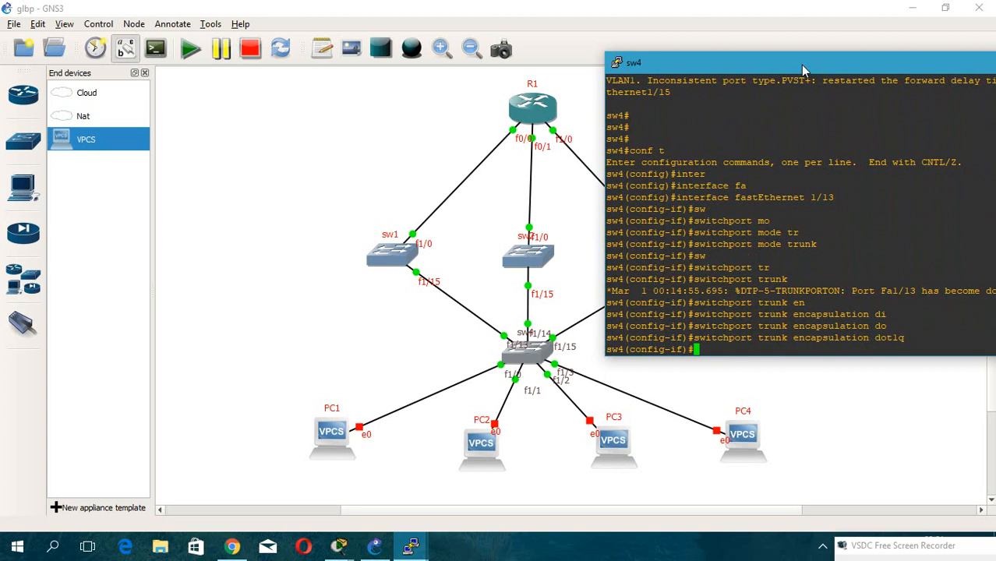
# Enable FastEthernet1/13 on sw4 with no shutdown.
pyautogui.moveTo(800, 63); pyautogui.dragTo(724, 42)
pyautogui.write('no sh')
pyautogui.press('Tab')
pyautogui.press('Return')
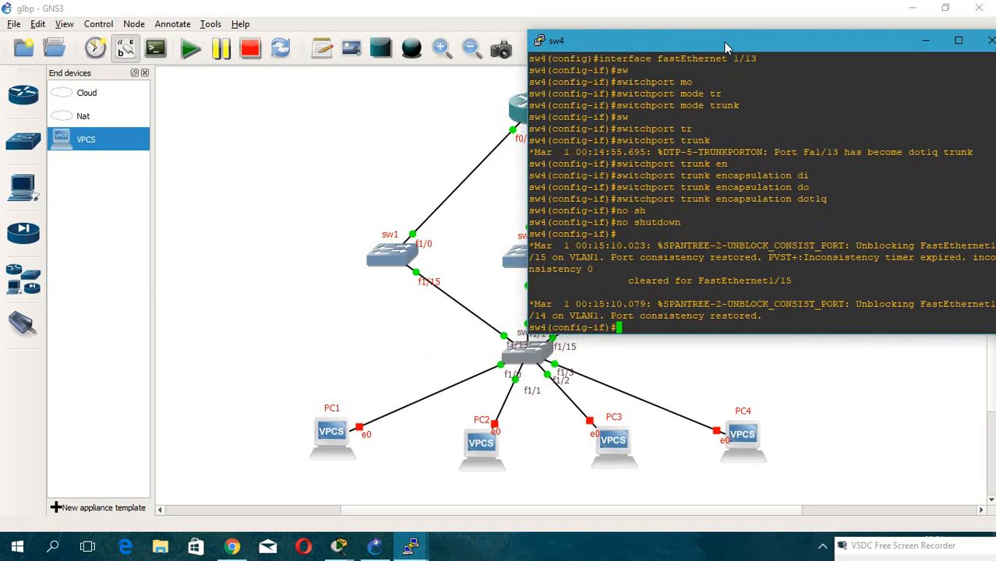
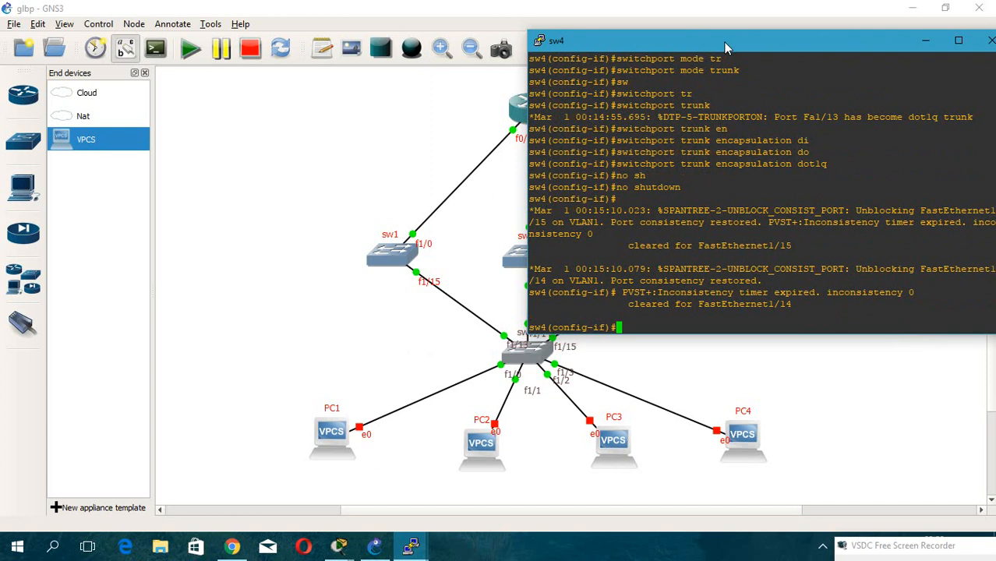
# On sw4, enter interface FastEthernet1/14 and set it to switchport mode trunk.
pyautogui.press('Up')
pyautogui.press('Up')
pyautogui.press('Up')
pyautogui.press('Up')
pyautogui.press('Up')
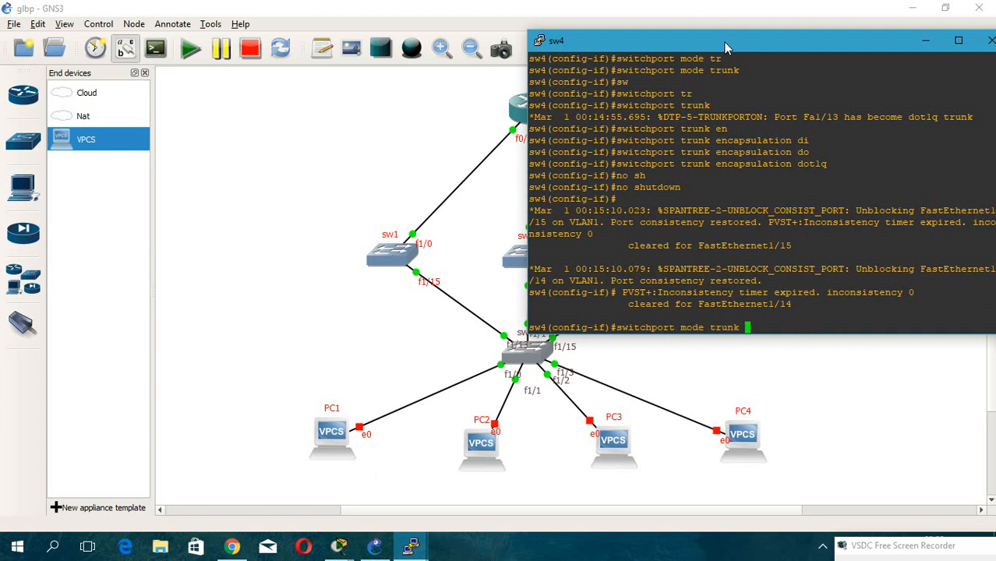
pyautogui.press('BackSpace')
pyautogui.write('4')
pyautogui.press('Return')
pyautogui.press('Up')
pyautogui.press('Up')
pyautogui.press('Up')
pyautogui.press('Up')
# Set FastEthernet1/14's trunk encapsulation to dot1q and enable it with no shutdown.
pyautogui.press('Up')
pyautogui.press('Return')
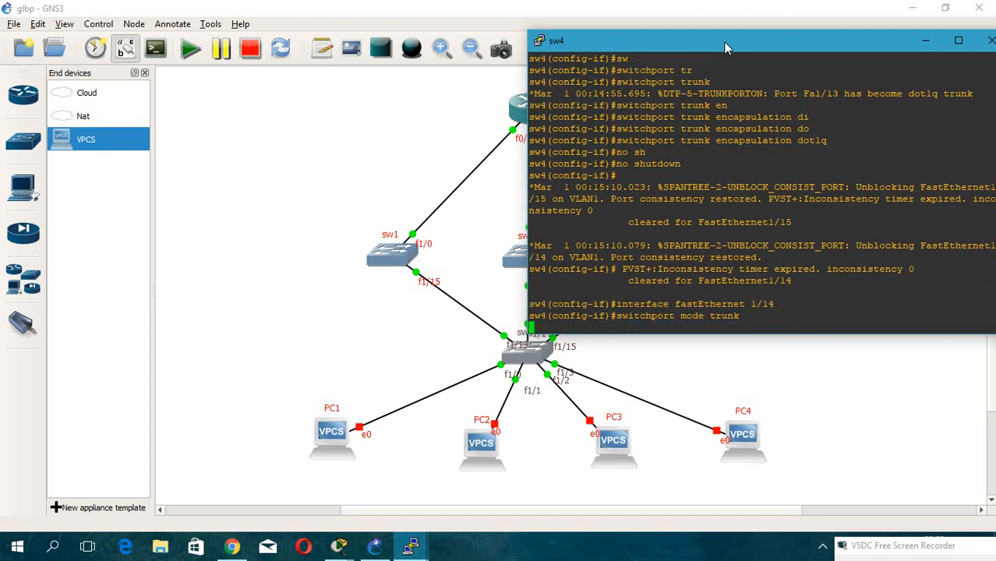
pyautogui.press('Up')
pyautogui.press('Up')
pyautogui.press('Return')
pyautogui.press('Up')
pyautogui.press('Up')
pyautogui.press('Up')
pyautogui.press('Return')
pyautogui.press('Up')
pyautogui.press('Up')
pyautogui.press('Up')
pyautogui.press('Up')
pyautogui.press('Return')
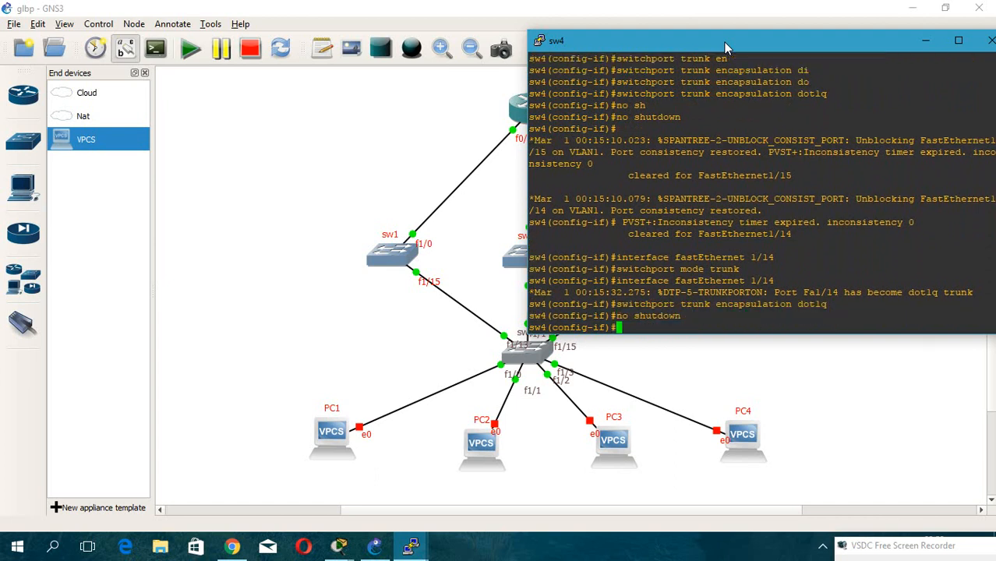
# Enter interface FastEthernet1/15 on sw4 and set it to switchport mode trunk.
pyautogui.press('Up')
pyautogui.press('Up')
pyautogui.press('Up')
pyautogui.press('Up')
pyautogui.press('Up')
pyautogui.press('Up')
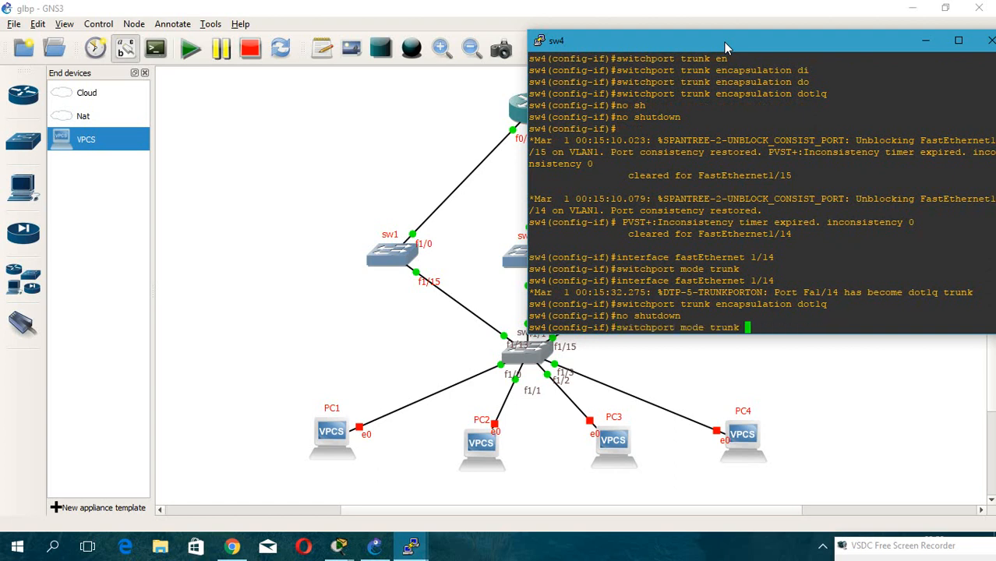
pyautogui.press('Up')
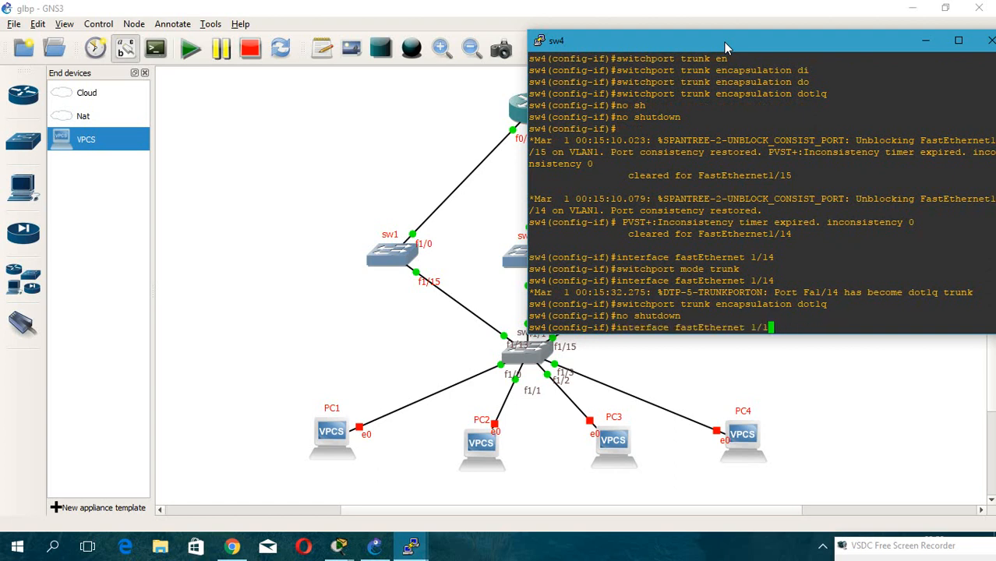
pyautogui.press('Return')
pyautogui.press('Up')
pyautogui.press('Up')
pyautogui.press('Up')
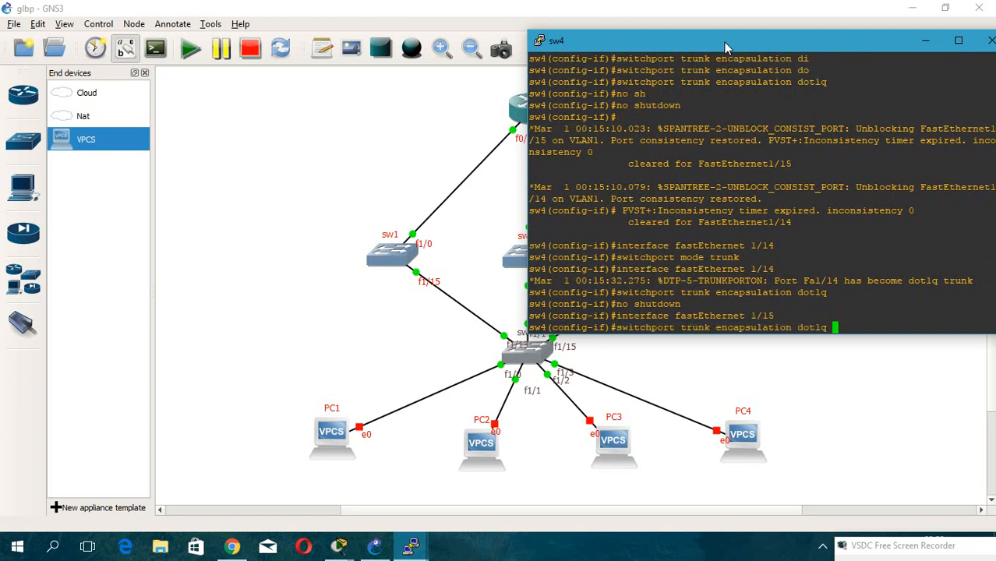
pyautogui.press('Up')
pyautogui.press('Return')
# Set FastEthernet1/15's trunk encapsulation to dot1q.
pyautogui.press('Up')
pyautogui.press('Up')
pyautogui.press('Up')
pyautogui.press('Up')
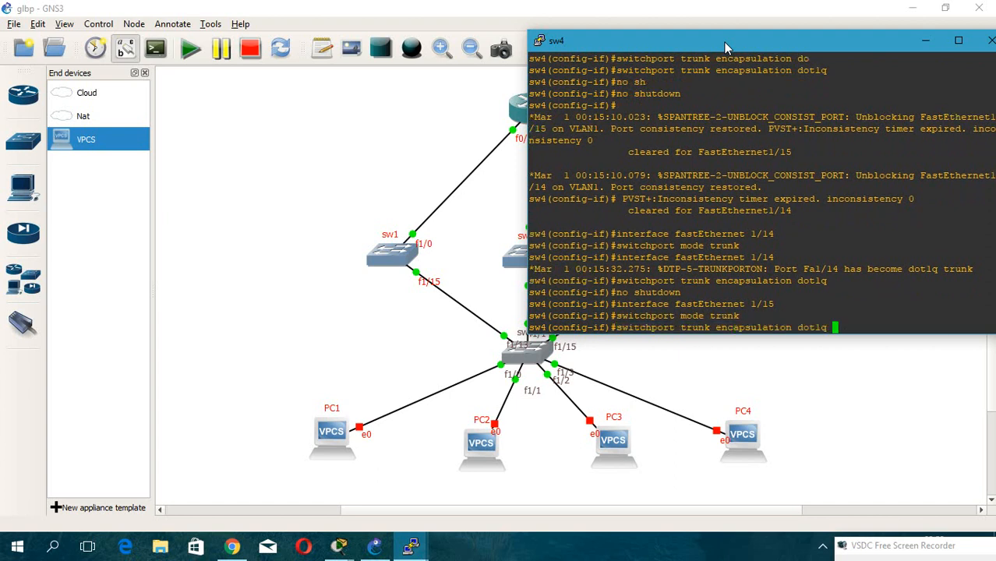
pyautogui.press('Return')
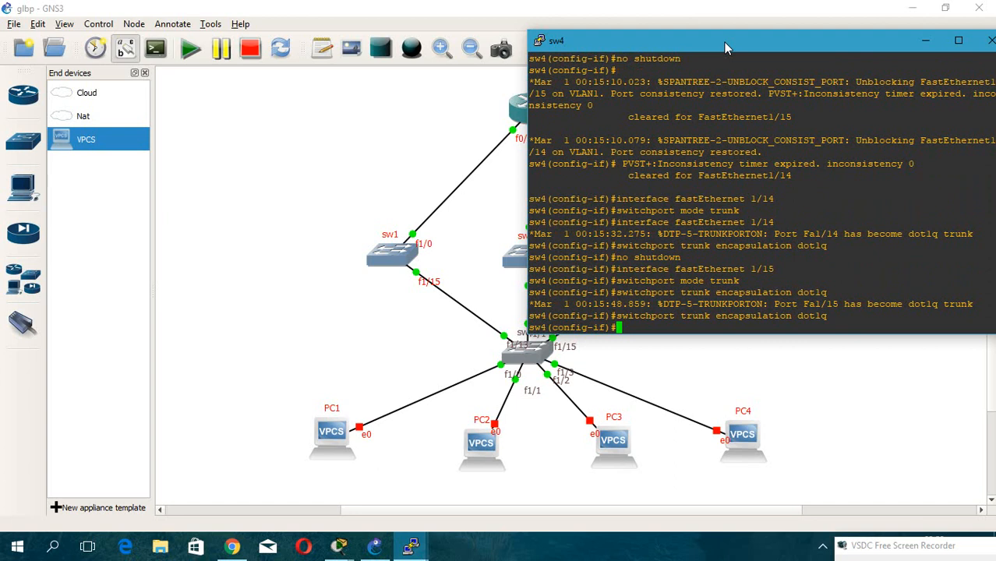
# Save sw4's running configuration with do wr.
pyautogui.moveTo(724, 42); pyautogui.dragTo(659, 31)
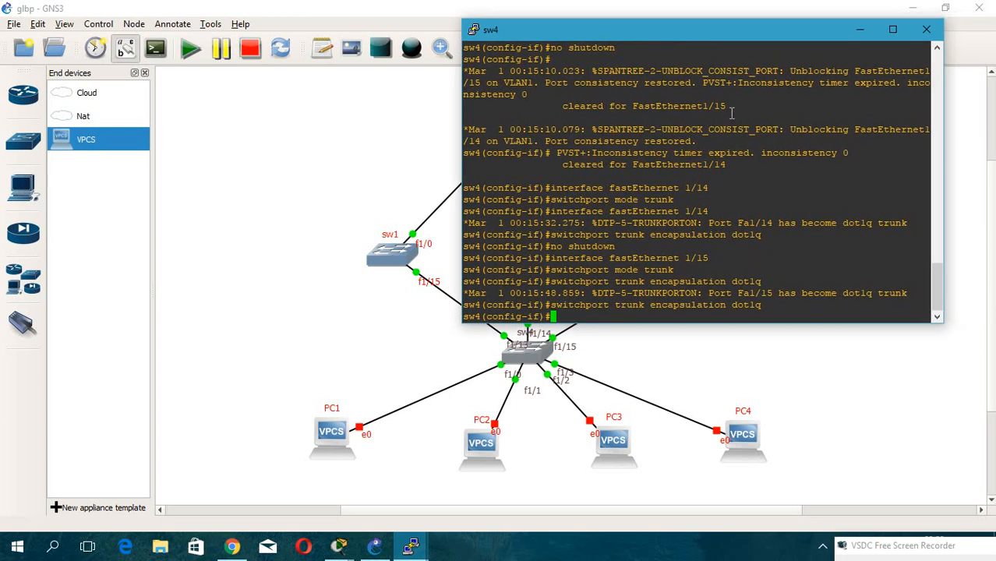
pyautogui.write('do wr')
pyautogui.press('Return')
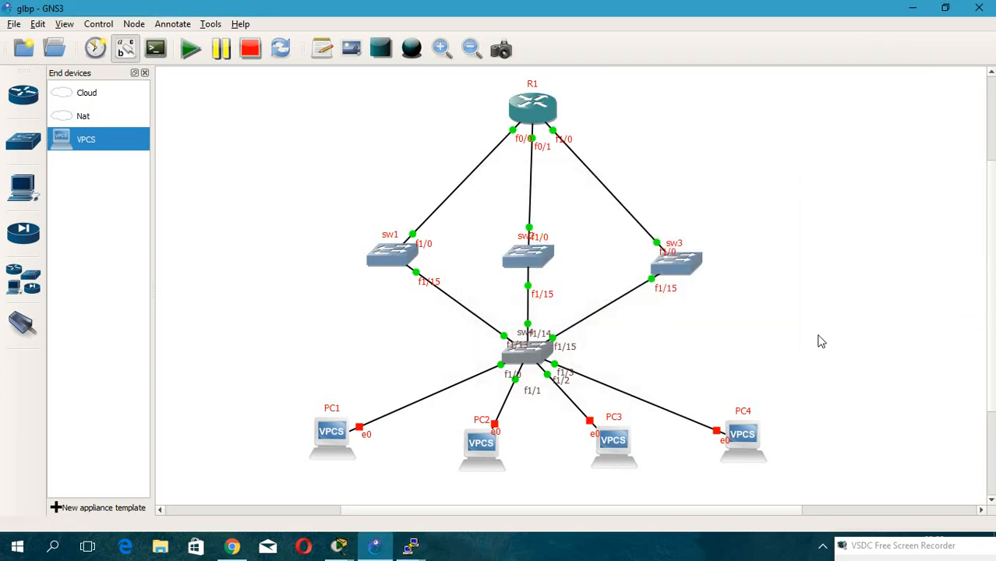
# Minimize sw4's console and start the PC1 node.
pyautogui.click(860, 30)
pyautogui.moveTo(832, 447); pyautogui.dragTo(298, 471)
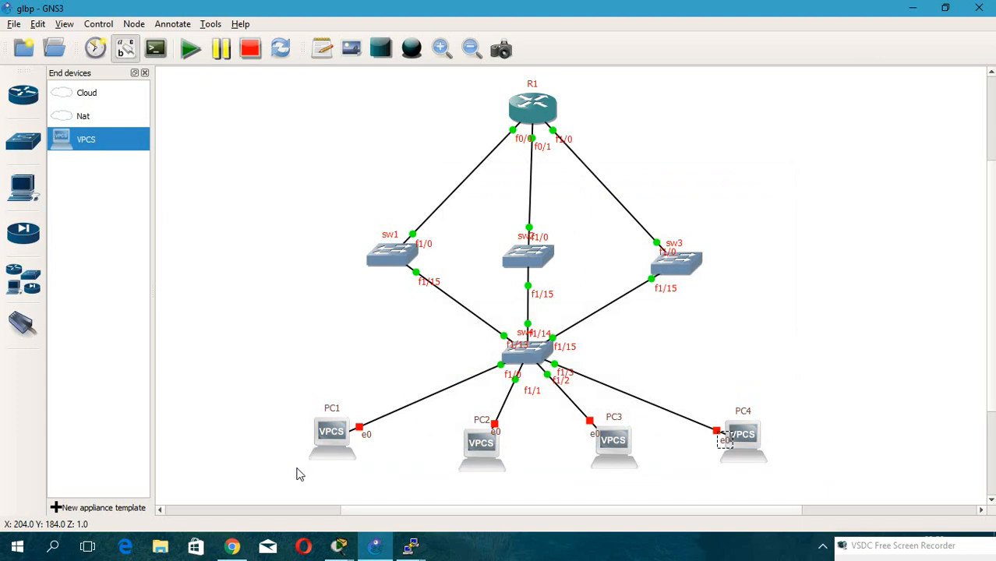
pyautogui.rightClick(322, 447)
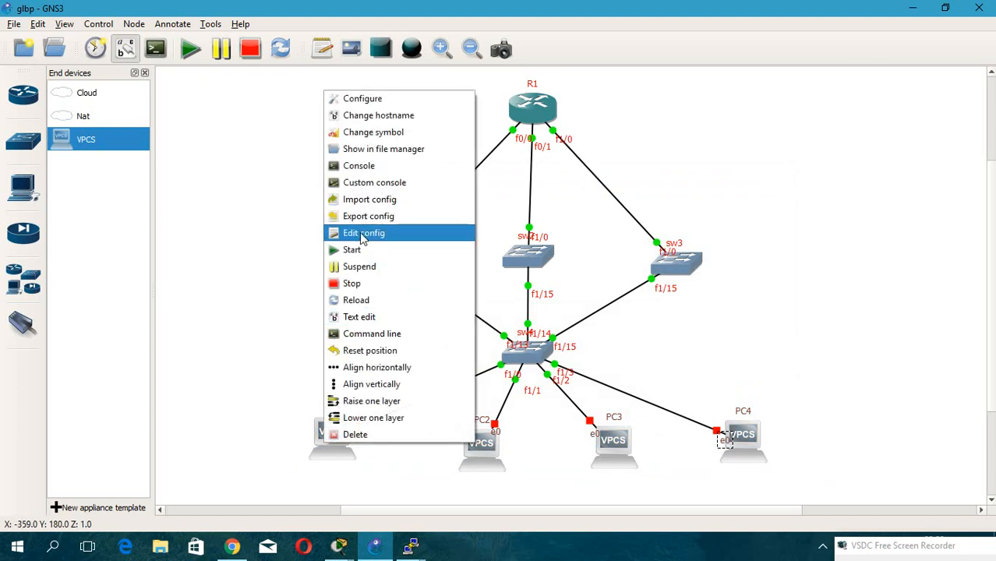
pyautogui.click(355, 249)
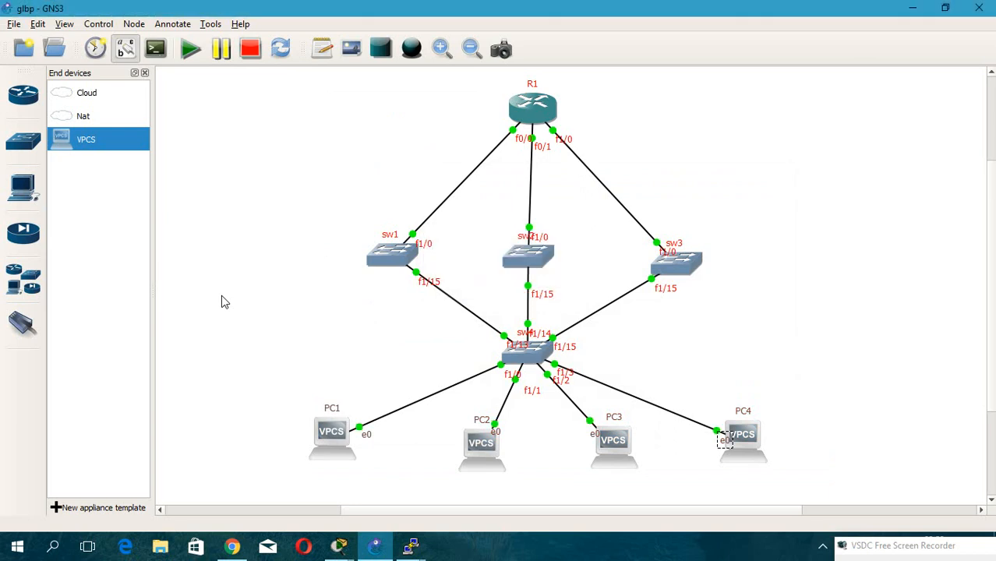
# Open PC1's console.
pyautogui.doubleClick(332, 441)
pyautogui.moveTo(251, 107); pyautogui.dragTo(760, 98)
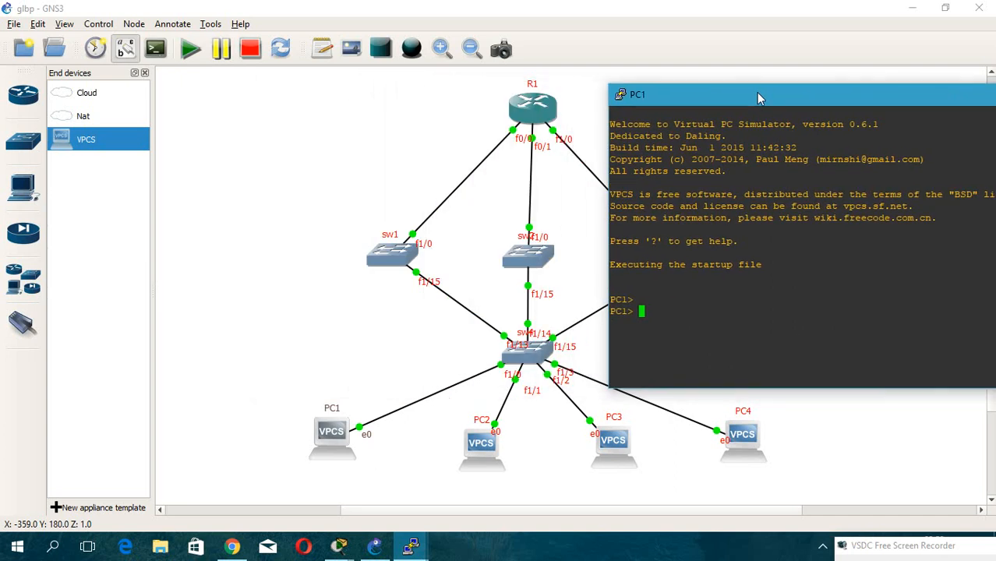
pyautogui.press('Return')
pyautogui.press('Return')
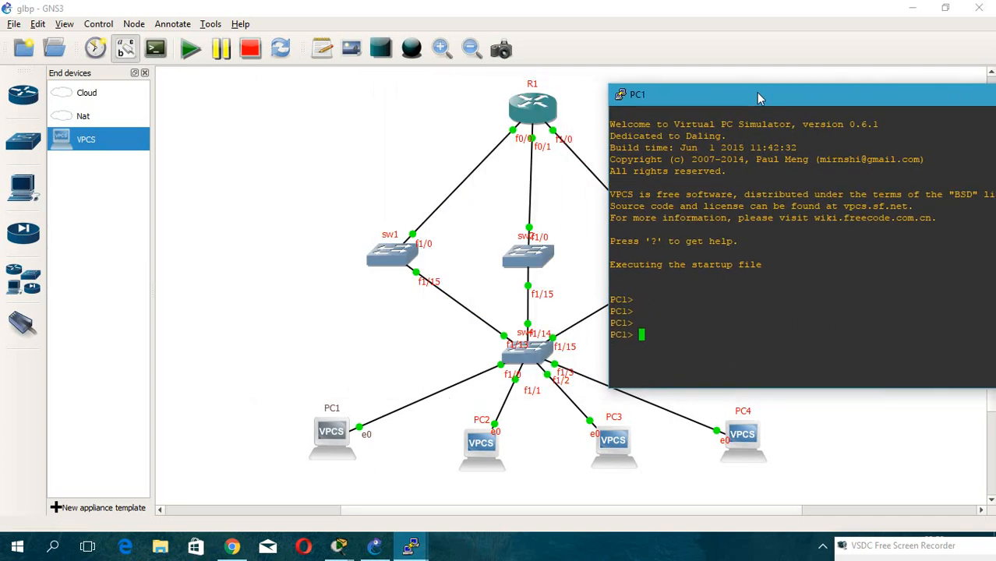
# Assign PC1 the IP 192.168.1.100 with mask 255.255.255.0 and gateway 192.168.1.1.
pyautogui.write('ip add')
pyautogui.press('BackSpace')
pyautogui.press('BackSpace')
pyautogui.press('BackSpace')
pyautogui.press('BackSpace')
pyautogui.write('192.16')
pyautogui.write('8.1.')
pyautogui.write('100 25')
pyautogui.write('55.255.')
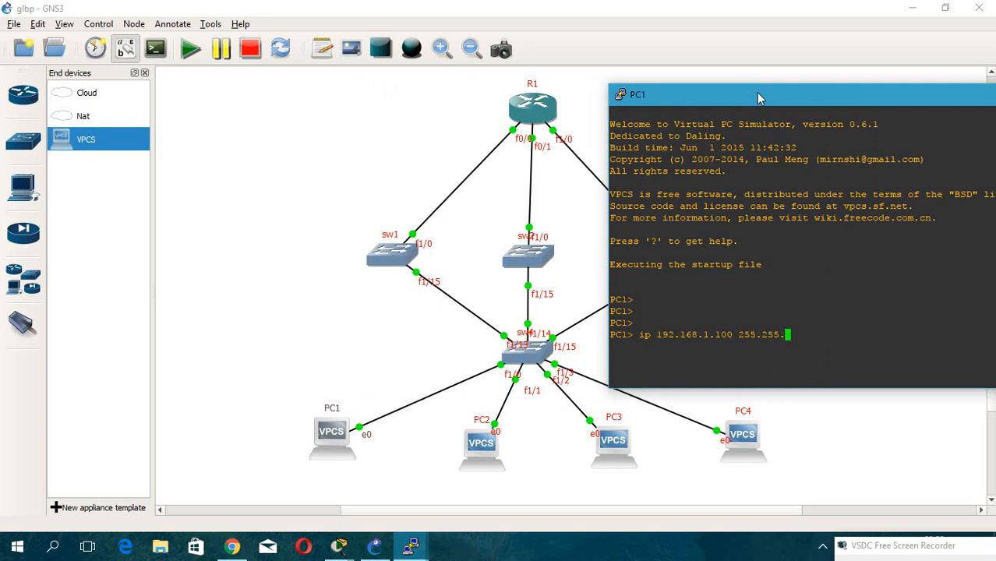
pyautogui.write('0 192.168.1.1')
pyautogui.press('Return')
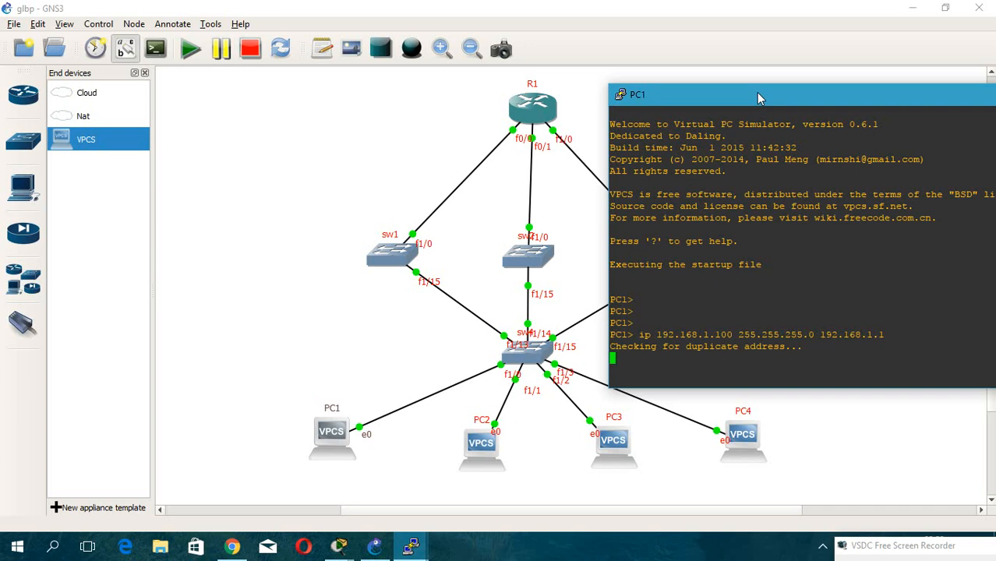
# Ping 192.168.1.1 from PC1.
pyautogui.moveTo(757, 92); pyautogui.dragTo(762, 66)
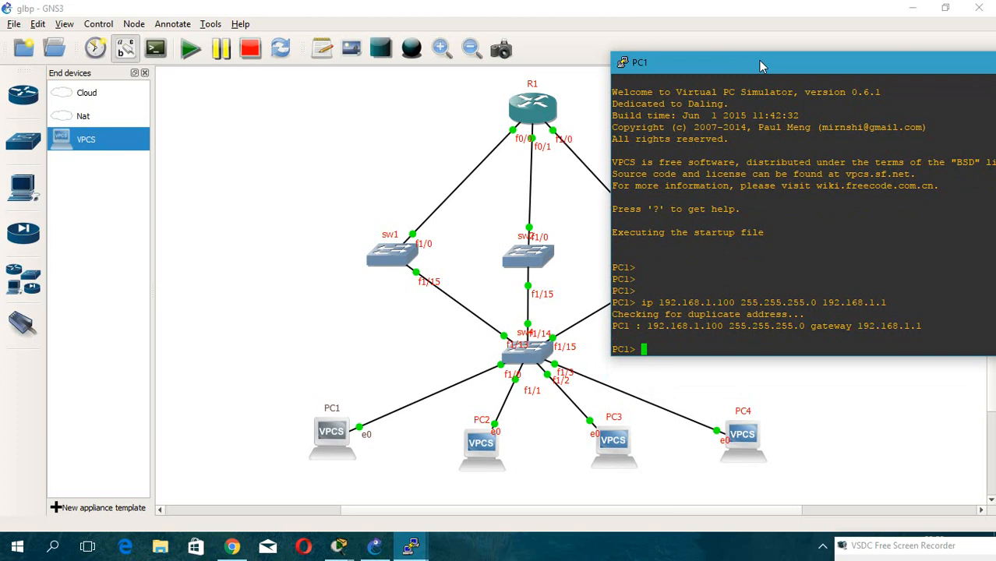
pyautogui.write('ping 192.168.1.1')
pyautogui.press('Return')
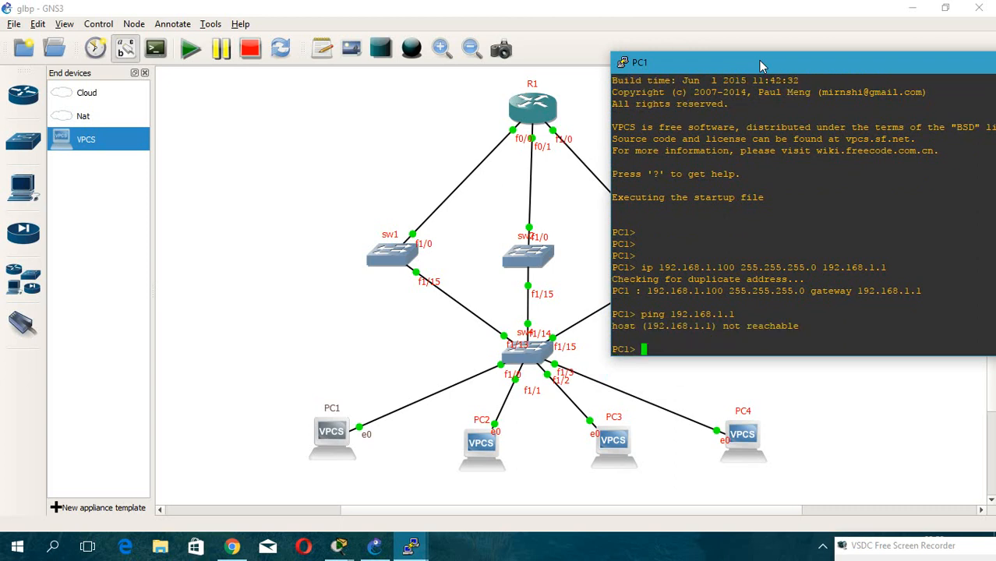
# Ping 192.168.1.10 from PC1.
pyautogui.press('Up')
pyautogui.press('Up')
pyautogui.press('Down')
pyautogui.write('0')
pyautogui.press('Return')
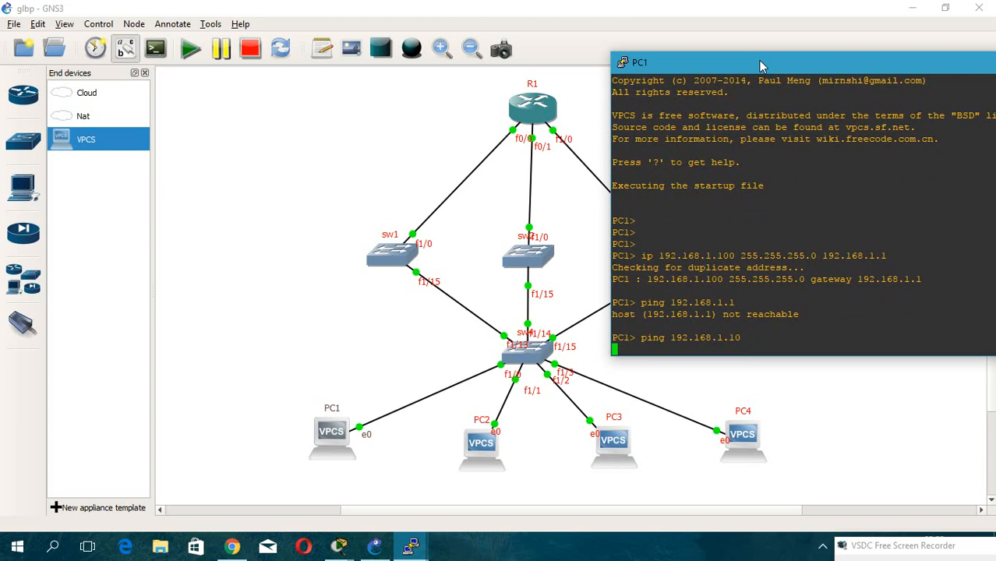
# Open sw4's console, enter configuration mode and set interface FastEthernet1/0 to switchport mode access.
pyautogui.moveTo(761, 66); pyautogui.dragTo(740, 58)
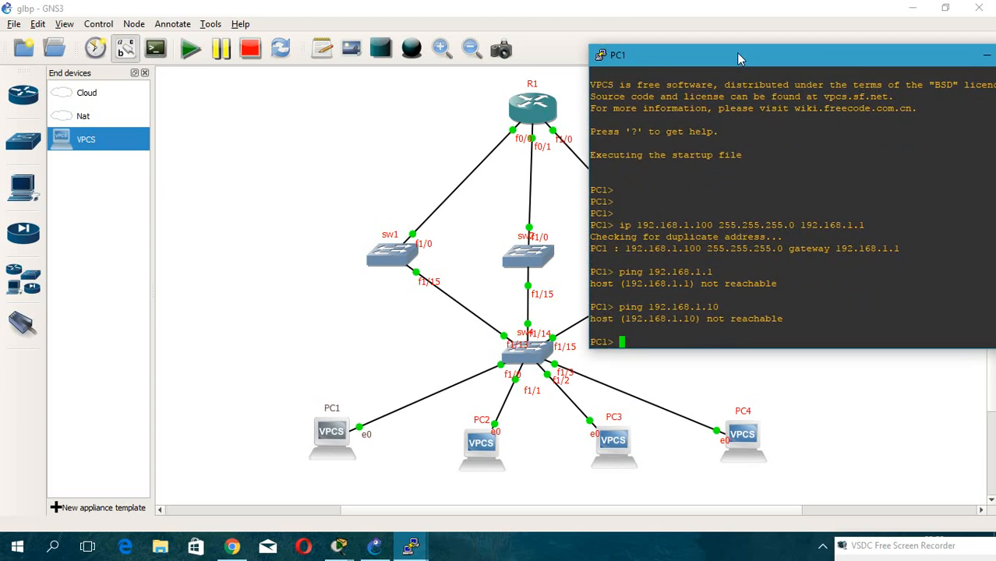
pyautogui.doubleClick(534, 357)
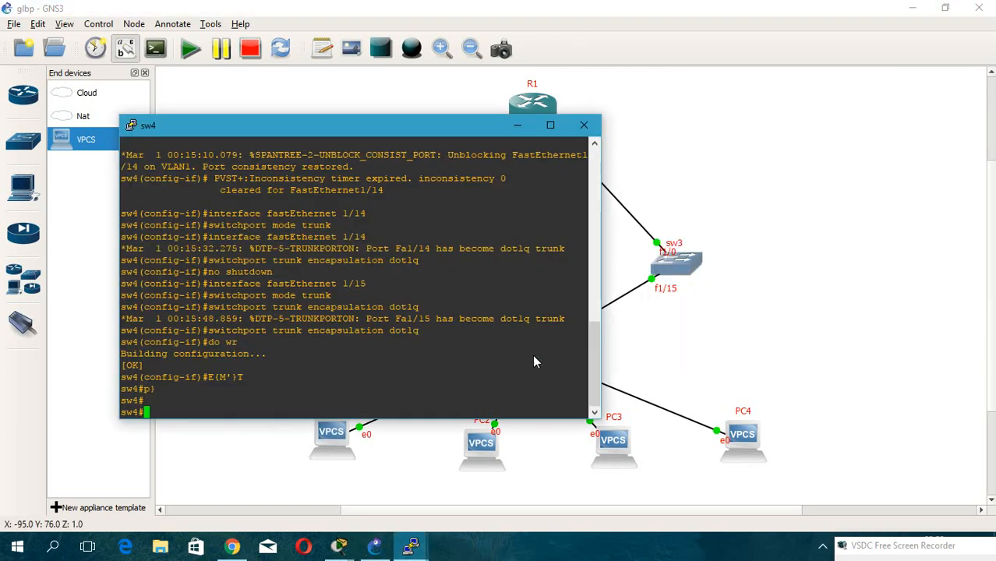
pyautogui.moveTo(273, 126); pyautogui.dragTo(731, 86)
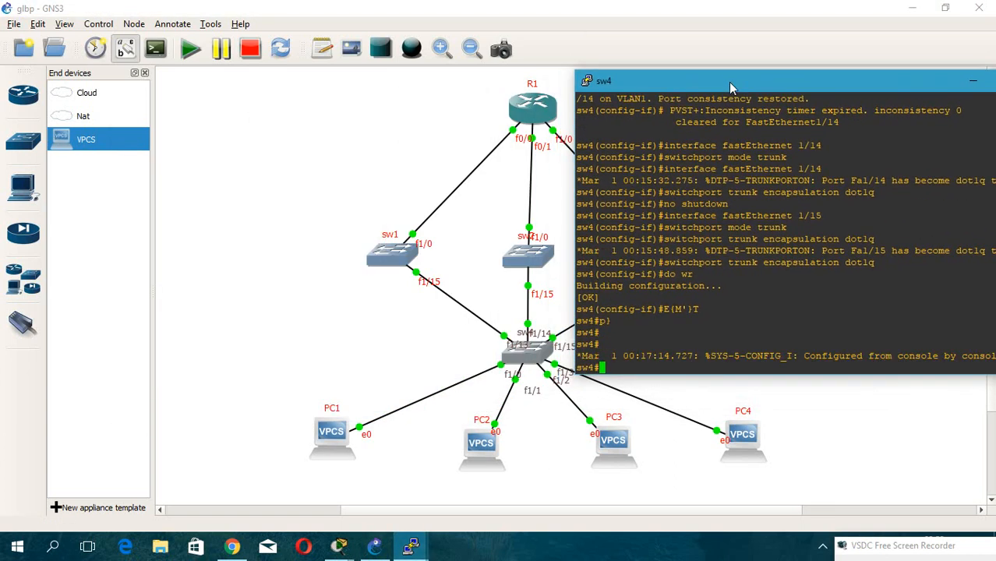
pyautogui.write('conf t')
pyautogui.press('Return')
pyautogui.write('inter')
pyautogui.press('Tab')
pyautogui.write('fa1/0')
pyautogui.press('Return')
pyautogui.write('sw')
pyautogui.press('Tab')
pyautogui.write('mo')
pyautogui.press('Tab')
pyautogui.write('ac')
pyautogui.press('Tab')
pyautogui.press('Return')
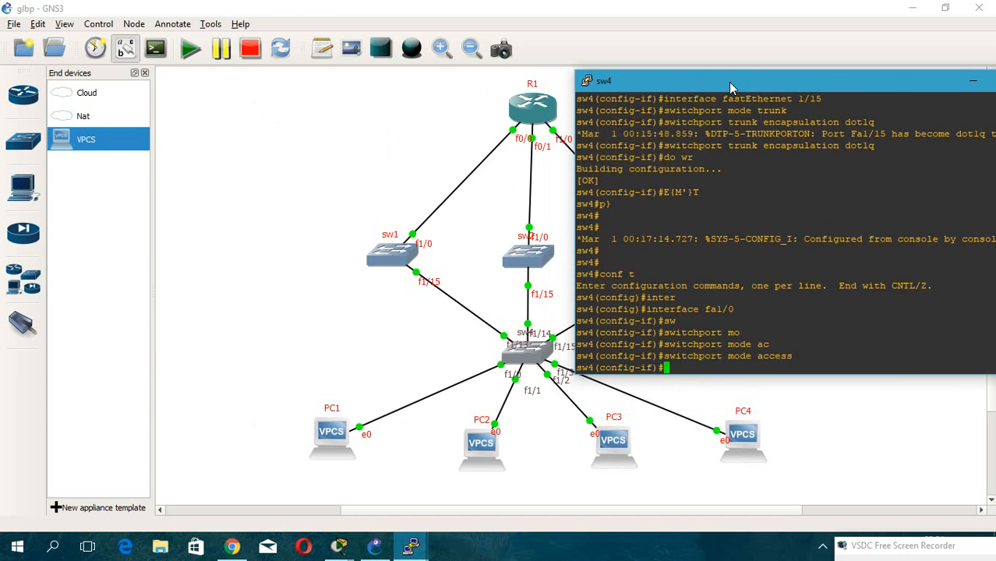
# Assign FastEthernet1/0 to access VLAN 1 and enable it with no shutdown.
pyautogui.write('switchport a')
pyautogui.press('Tab')
pyautogui.write('ac')
pyautogui.press('Tab')
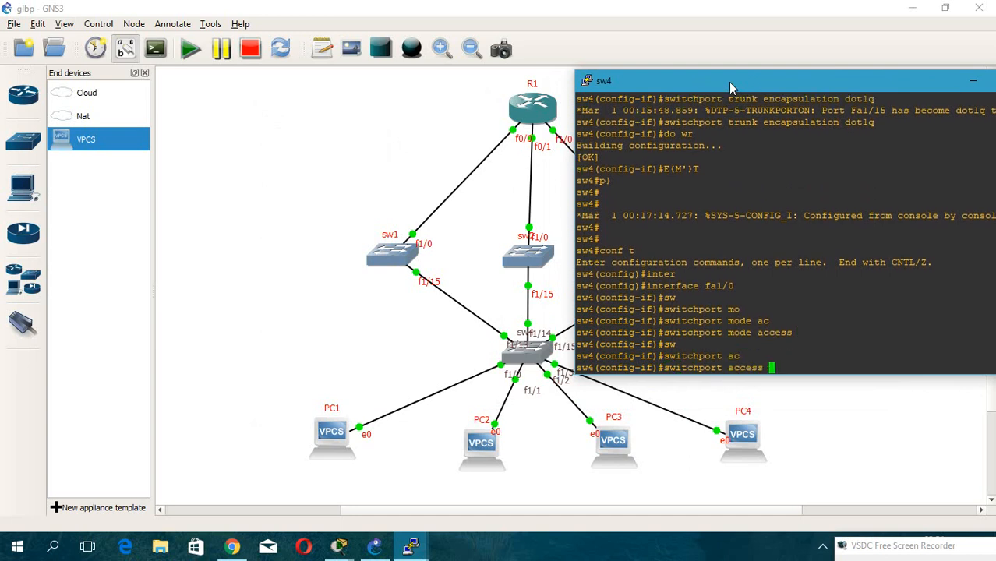
pyautogui.write('vl')
pyautogui.press('Tab')
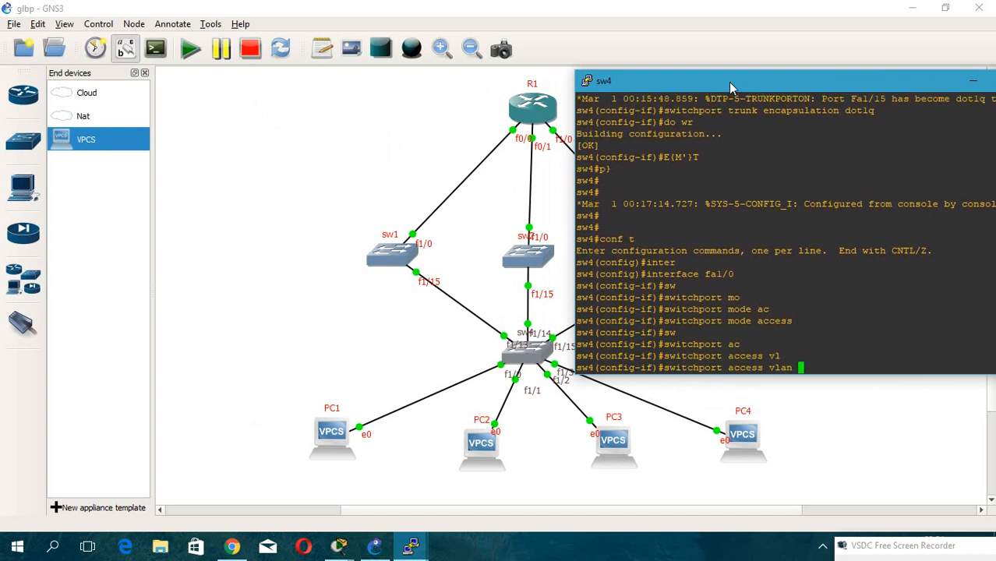
pyautogui.write('1')
pyautogui.press('Return')
pyautogui.write('no sh')
pyautogui.press('Tab')
pyautogui.press('Return')
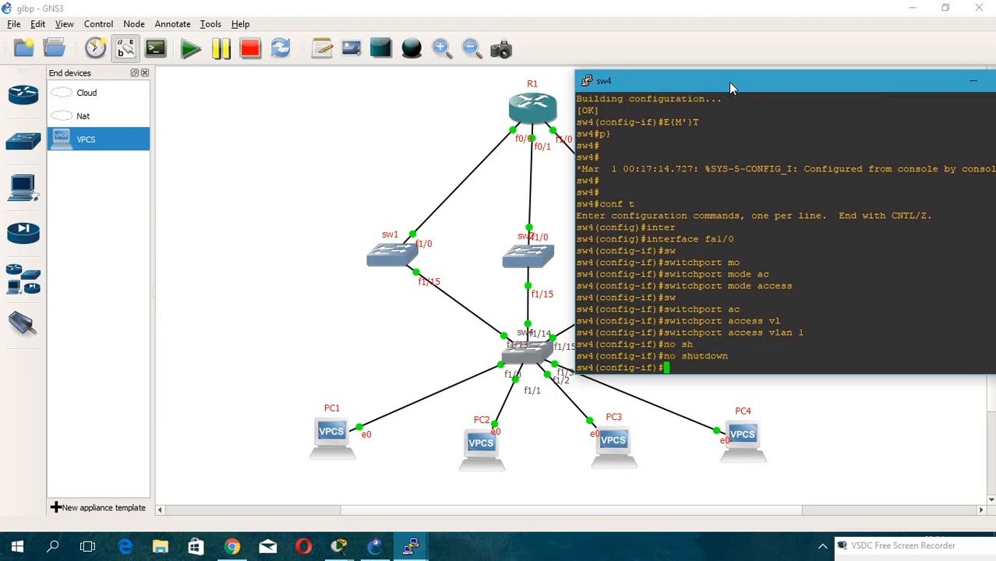
# Return to PC1's console and ping 192.168.1.10 again.
pyautogui.doubleClick(327, 449)
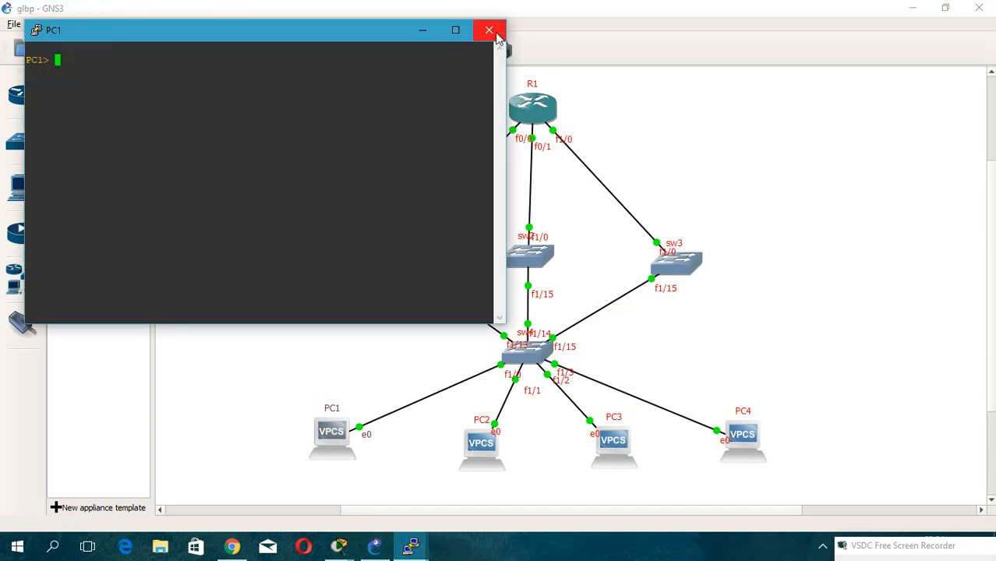
pyautogui.click(491, 30)
pyautogui.moveTo(412, 546)
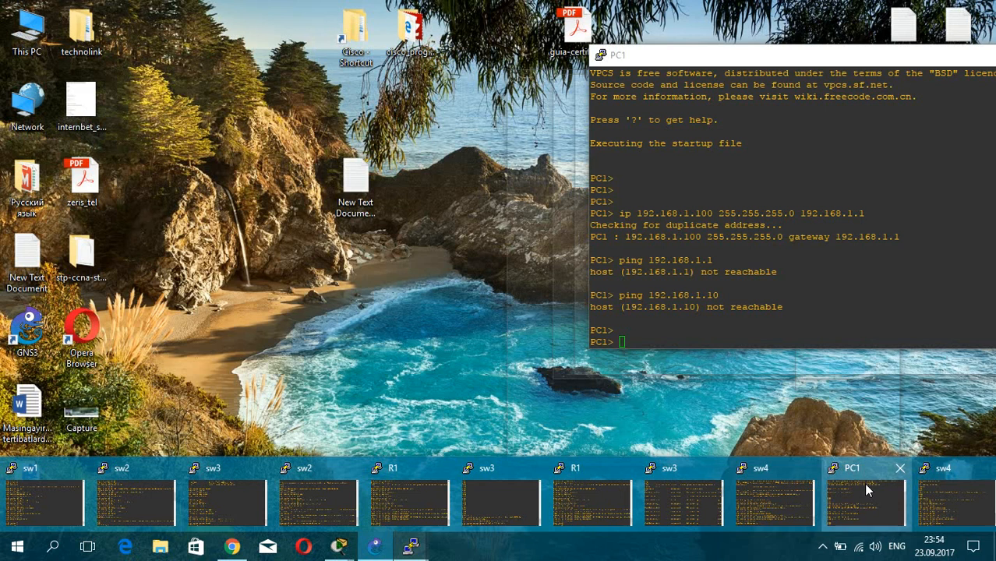
pyautogui.click(864, 487)
pyautogui.press('Up')
pyautogui.press('Return')
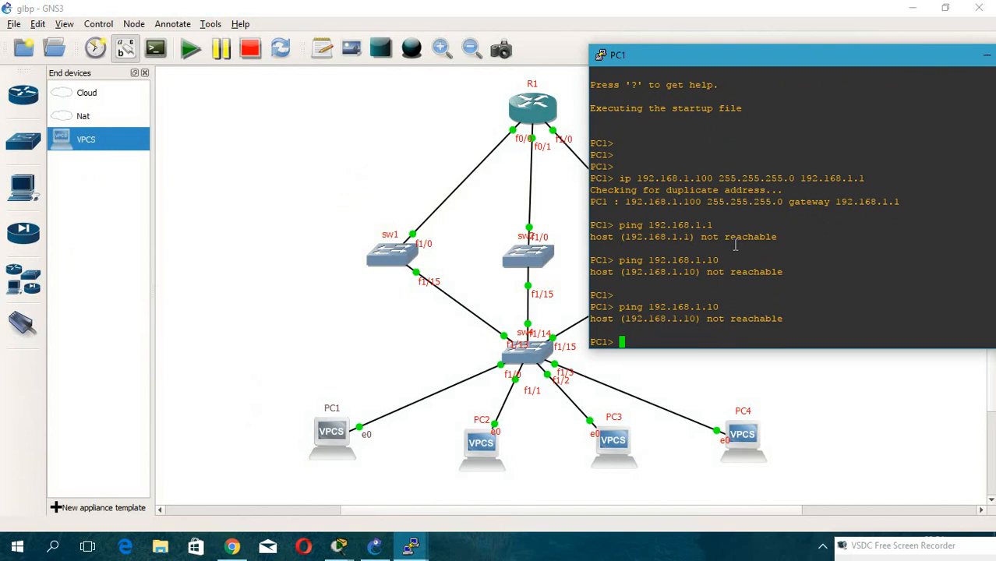
# Ping 192.168.1.100 from PC1.
pyautogui.press('Up')
pyautogui.press('BackSpace')
pyautogui.write('00')
pyautogui.press('Return')
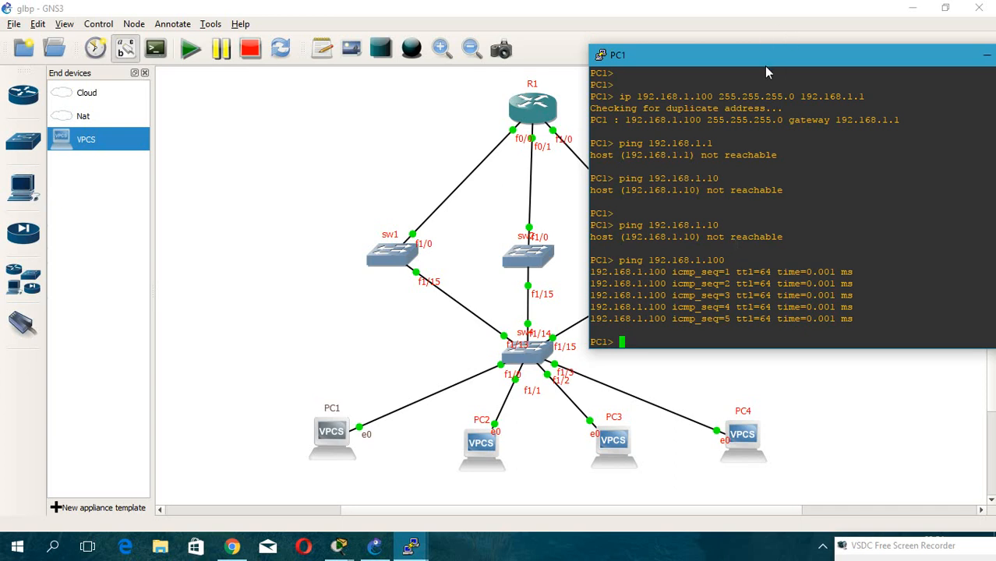
# Open sw1's console.
pyautogui.moveTo(767, 65); pyautogui.dragTo(759, 59)
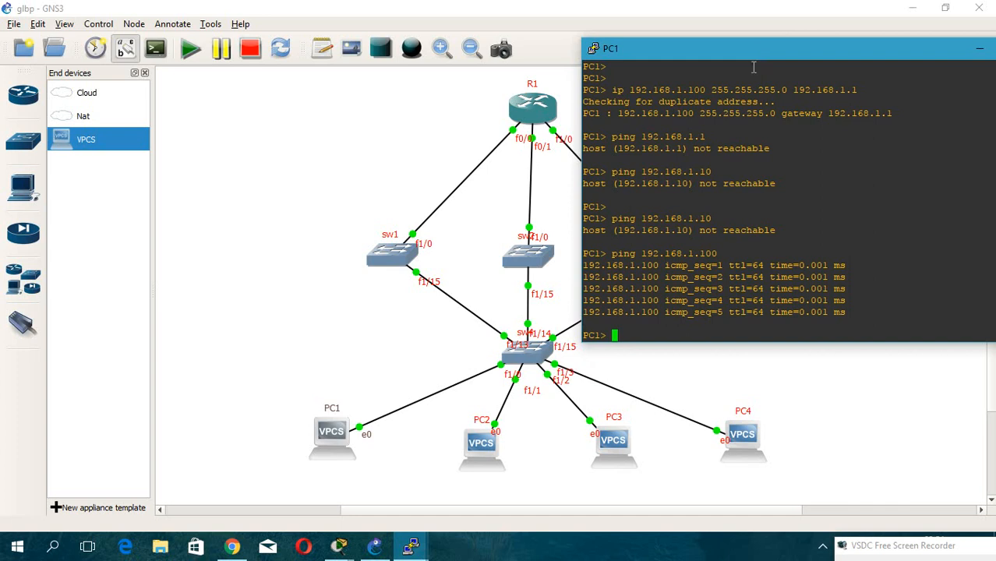
pyautogui.doubleClick(401, 257)
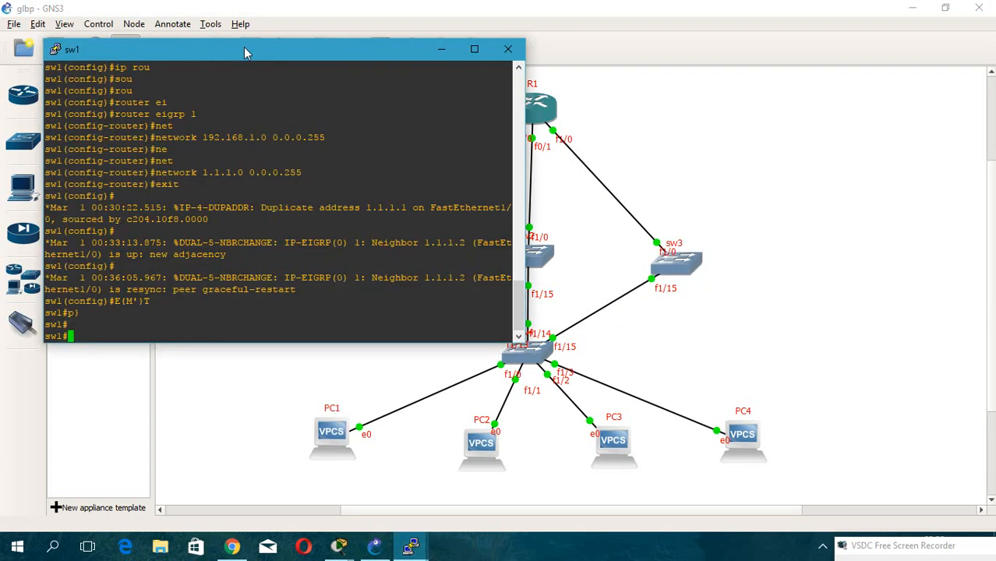
pyautogui.moveTo(238, 52); pyautogui.dragTo(623, 51)
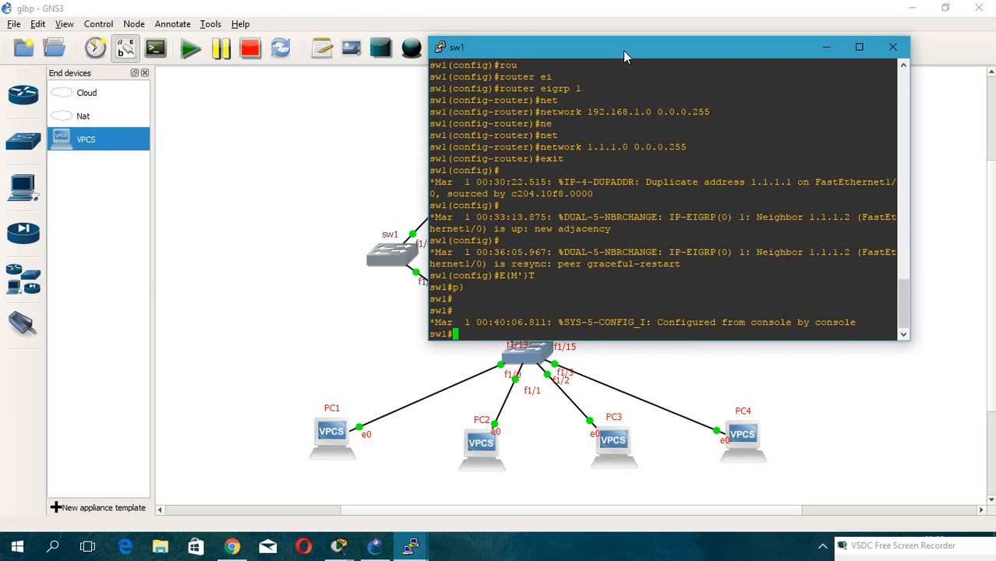
pyautogui.moveTo(624, 56); pyautogui.dragTo(700, 49)
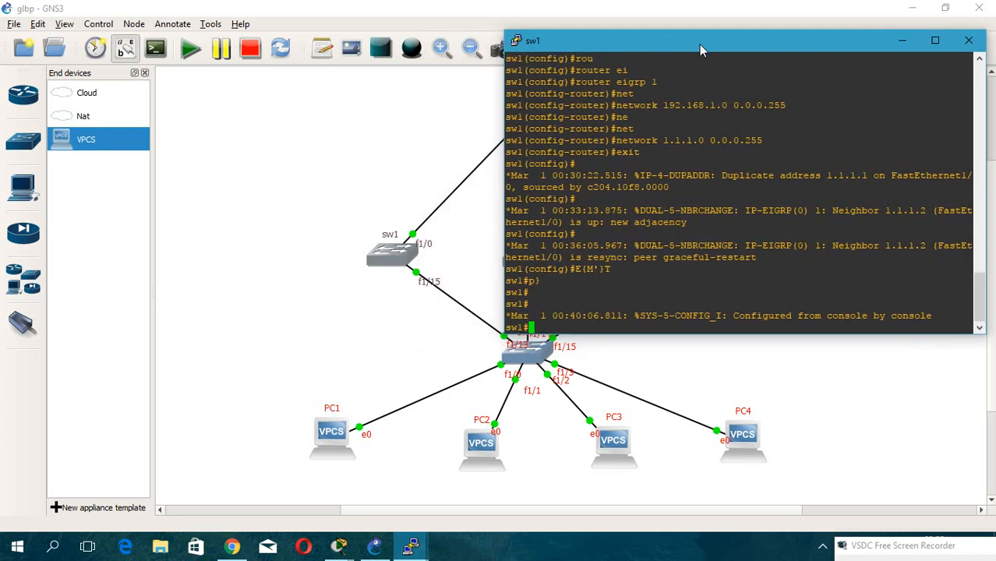
# From sw1's console, ping 1.1.1.1 and 1.1.1.2.
pyautogui.press('Return')
pyautogui.press('Return')
pyautogui.press('Return')
pyautogui.write('ping 1.1.1.1')
pyautogui.press('Return')
pyautogui.press('Up')
pyautogui.press('BackSpace')
pyautogui.write('2')
pyautogui.press('Return')
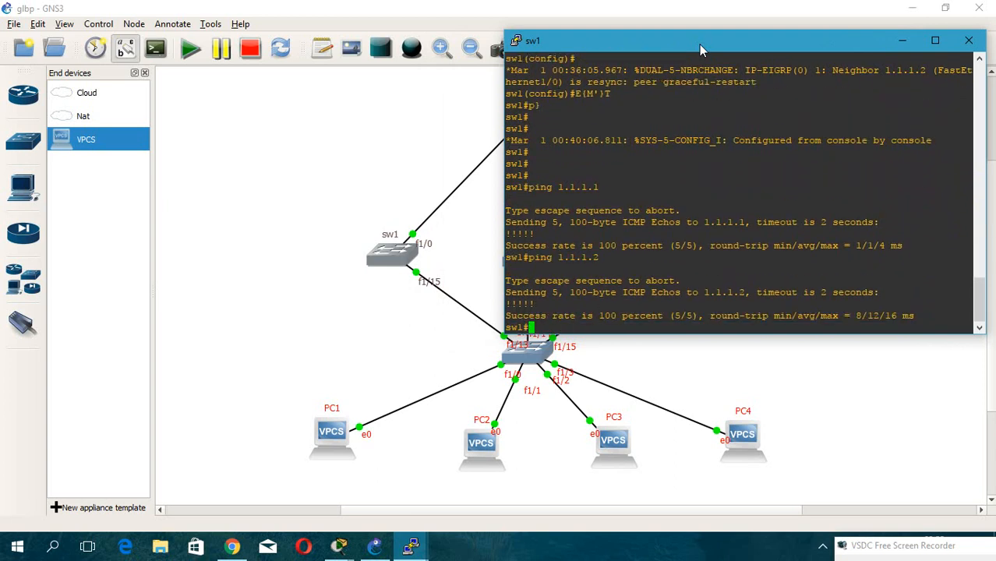
# Ping 4.4.4.4 from sw1.
pyautogui.moveTo(699, 44); pyautogui.dragTo(744, 43)
pyautogui.write('ping 4.4.4.4')
pyautogui.press('Return')
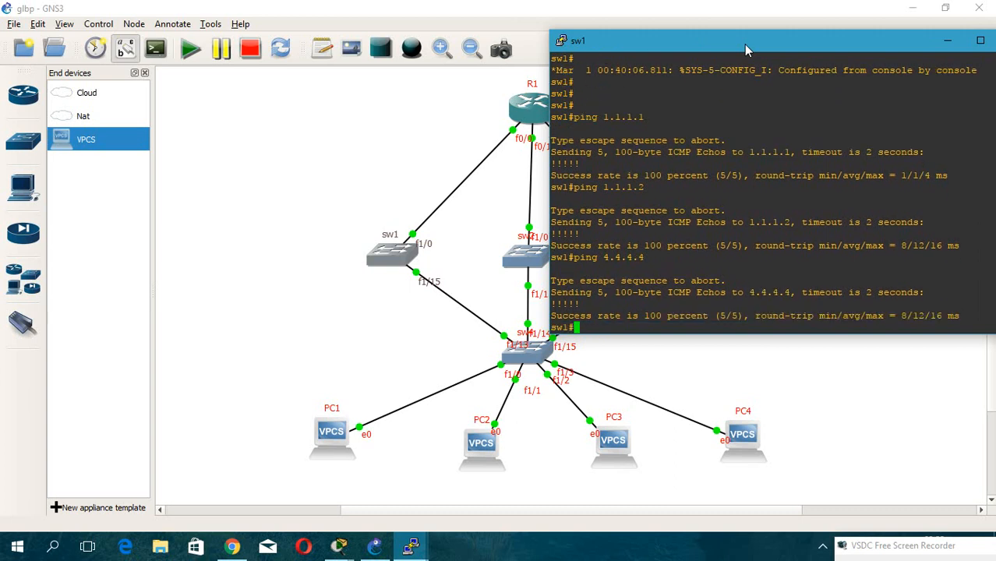
# Ping 3.3.3.2 and 3.3.3.1 from sw1.
pyautogui.press('Up')
pyautogui.press('BackSpace')
pyautogui.press('BackSpace')
pyautogui.press('BackSpace')
pyautogui.press('BackSpace')
pyautogui.press('BackSpace')
pyautogui.press('BackSpace')
pyautogui.press('BackSpace')
pyautogui.write('3.3.3.2')
pyautogui.press('Return')
pyautogui.press('Up')
pyautogui.press('BackSpace')
pyautogui.write('1')
pyautogui.press('Return')
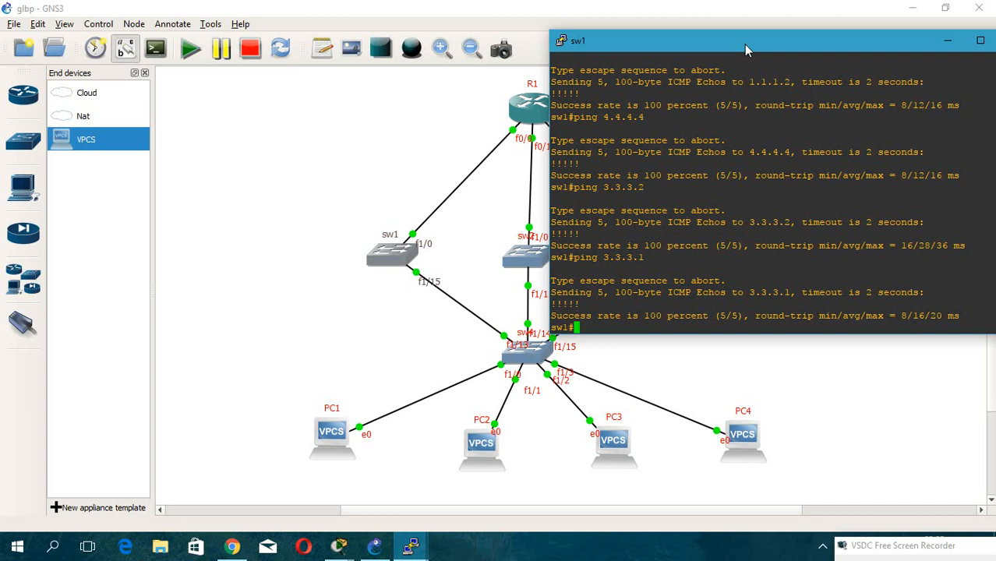
# Ping 192.168.1.10 and then 192.168.1.11 from sw1.
pyautogui.write('ping 192.168.1.10')
pyautogui.press('Return')
pyautogui.press('Up')
pyautogui.press('BackSpace')
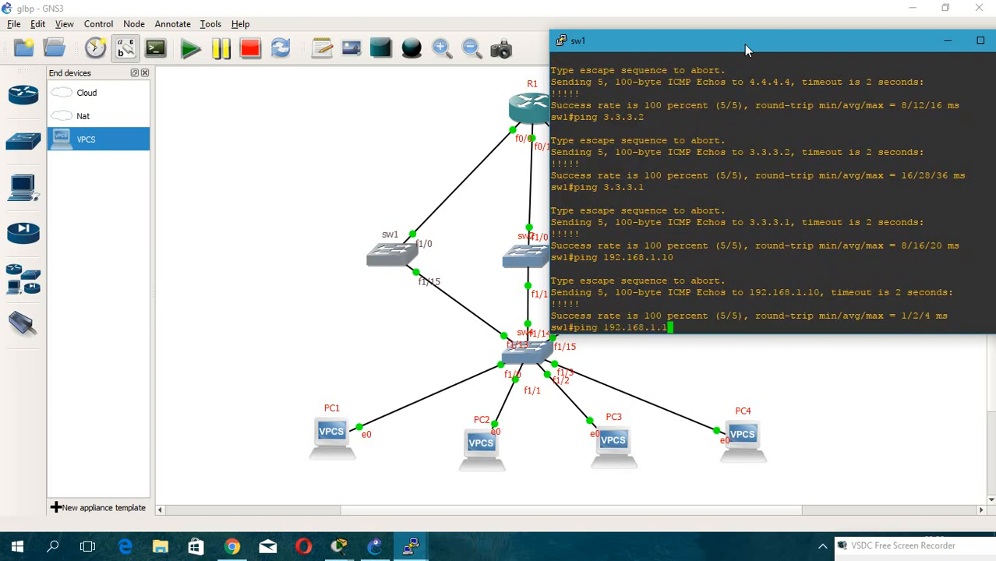
pyautogui.write('1')
pyautogui.press('Return')
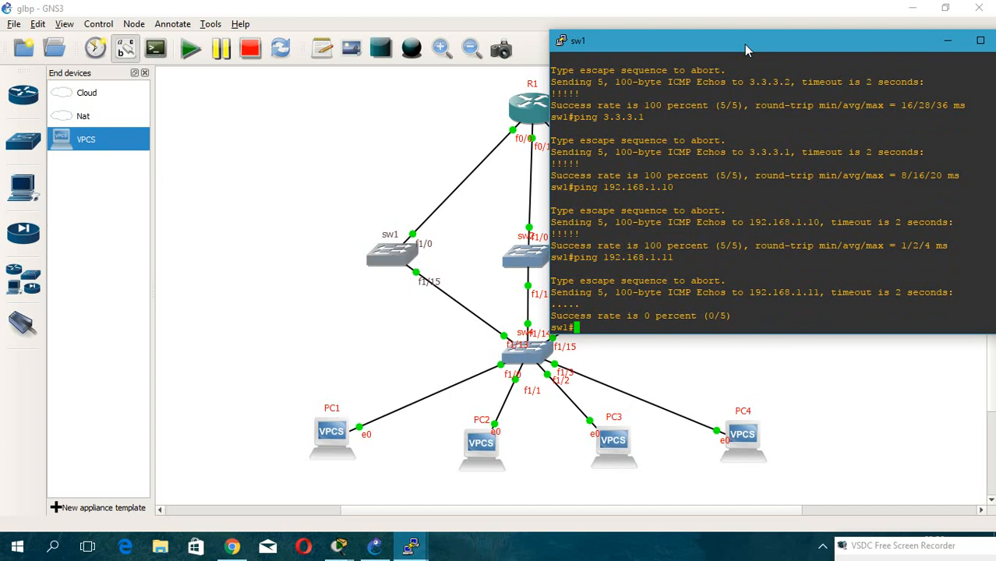
# Ping 192.168.1.100 from sw1.
pyautogui.press('Up')
pyautogui.press('BackSpace')
pyautogui.write('00')
pyautogui.press('Return')
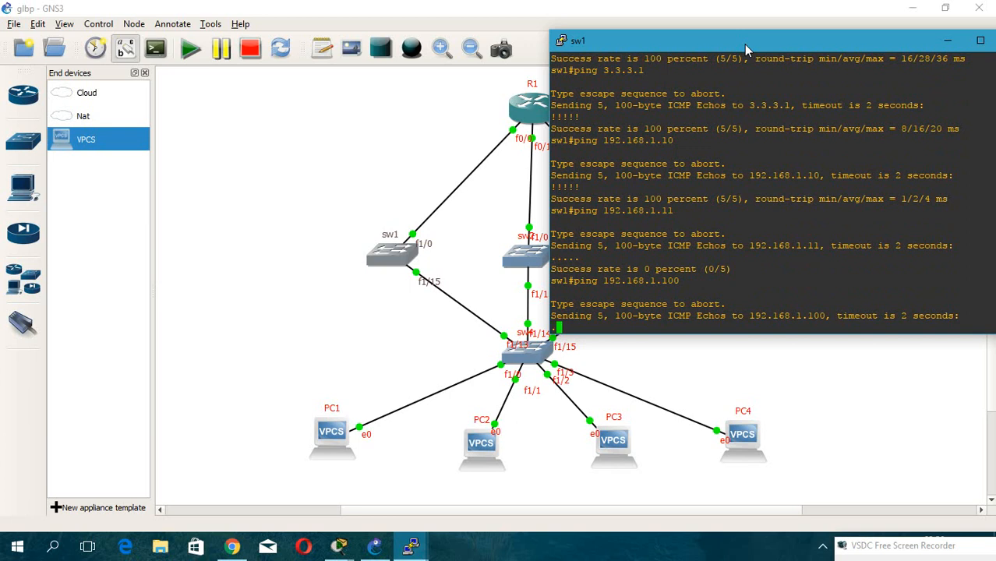
# Open sw4's console.
pyautogui.moveTo(744, 44); pyautogui.dragTo(793, 41)
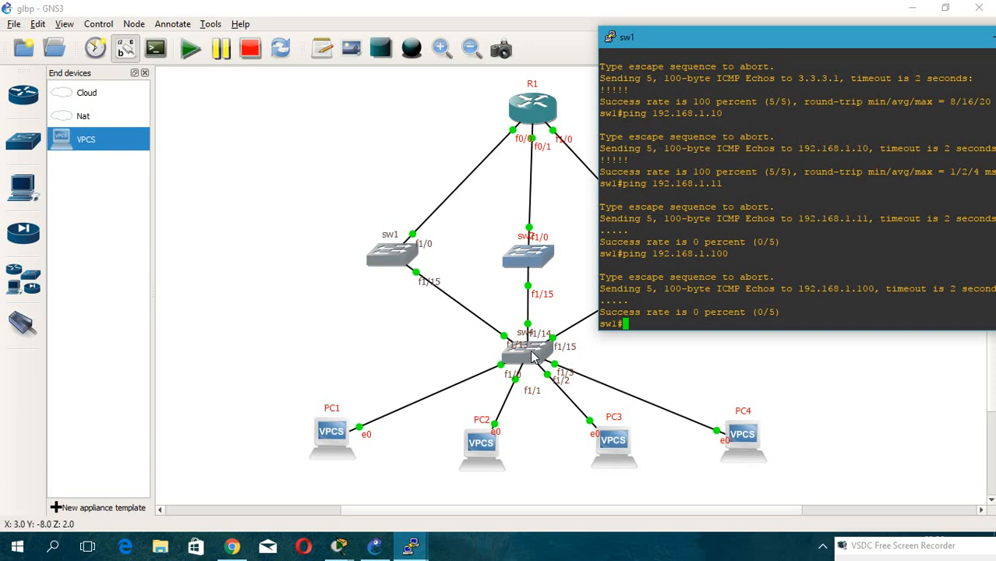
pyautogui.click(532, 356)
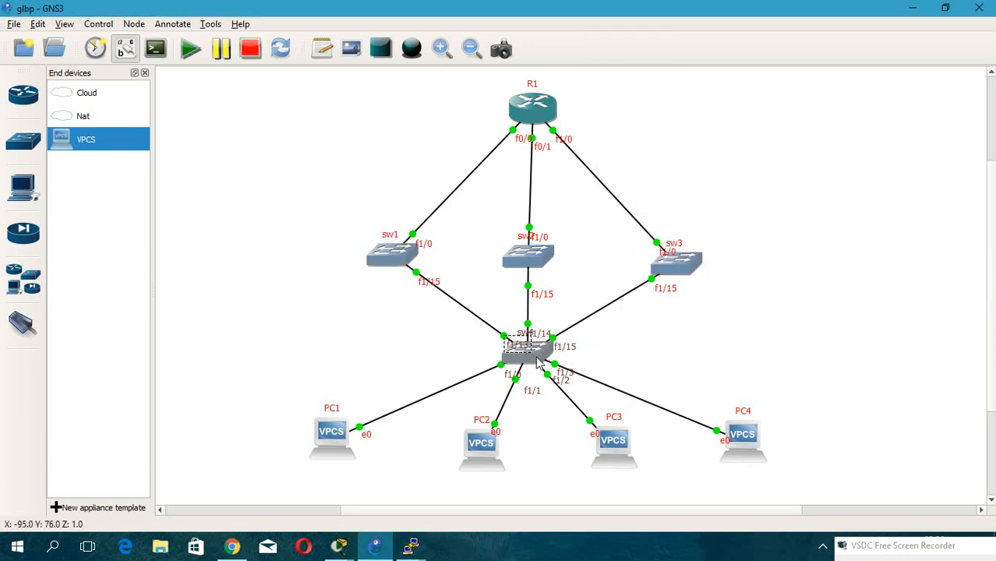
pyautogui.doubleClick(532, 356)
pyautogui.moveTo(256, 70); pyautogui.dragTo(703, 103)
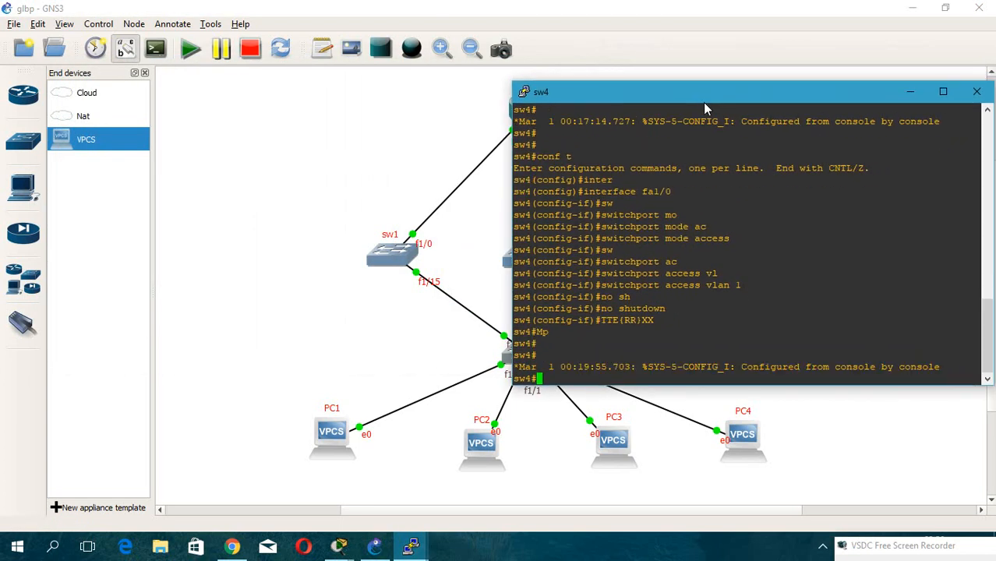
# Display the VLAN summary on sw4 with show vlan-switch brief.
pyautogui.write('sh vlan')
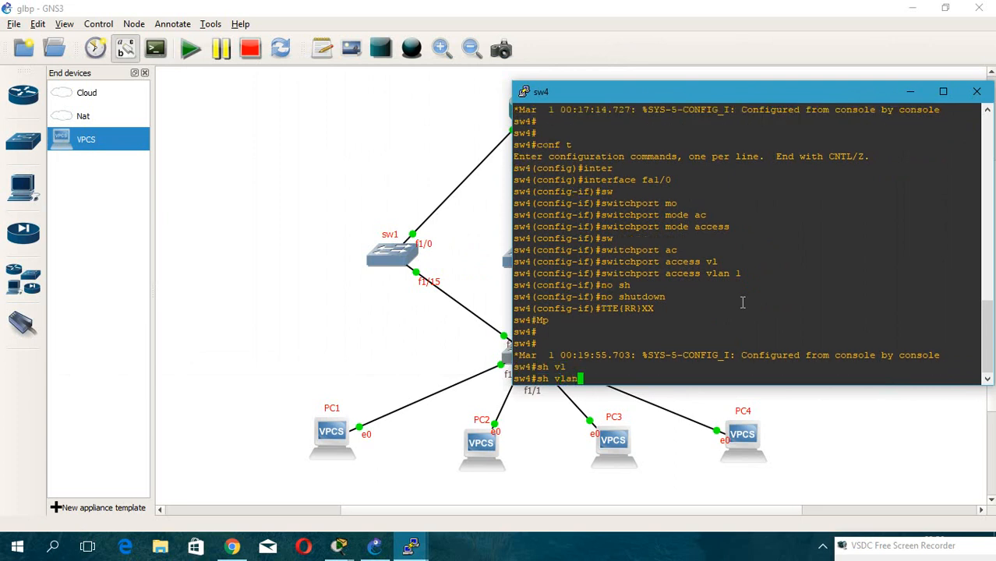
pyautogui.write('-sw')
pyautogui.press('Tab')
pyautogui.write('br')
pyautogui.press('Tab')
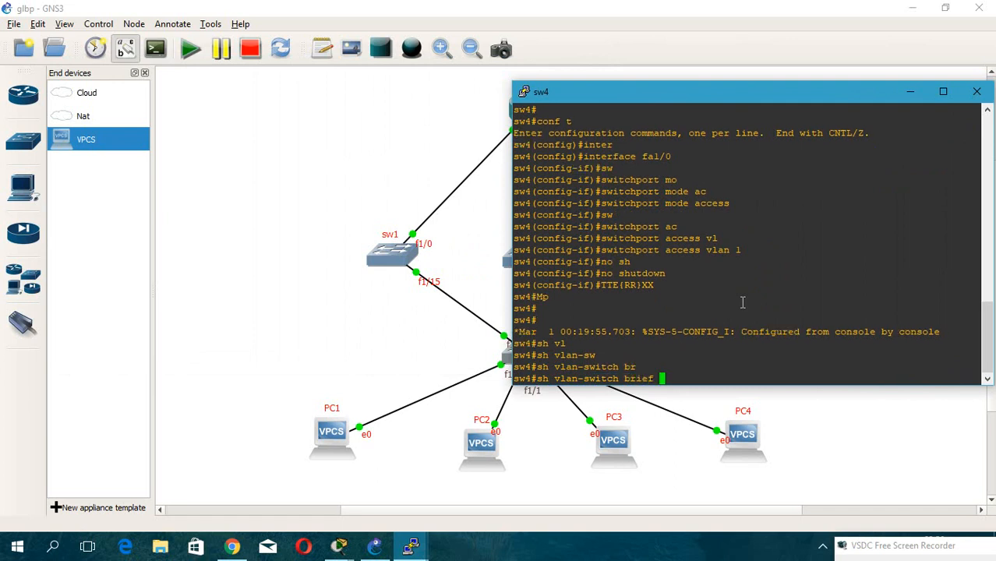
pyautogui.press('Return')
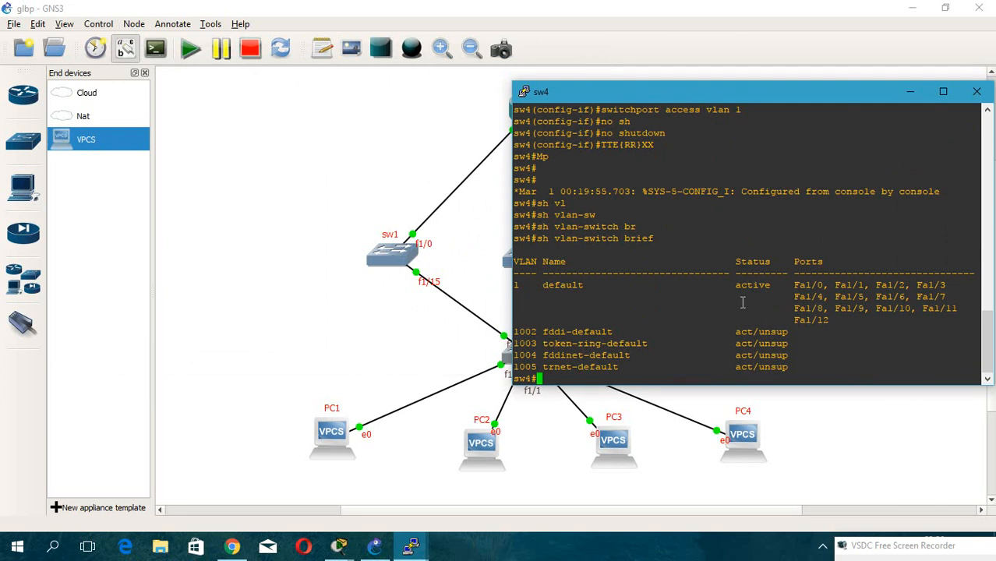
# Display sw4's trunk interfaces with show interfaces trunk.
pyautogui.write('sh inter')
pyautogui.press('Tab')
pyautogui.write('tr')
pyautogui.press('Tab')
pyautogui.write('4')
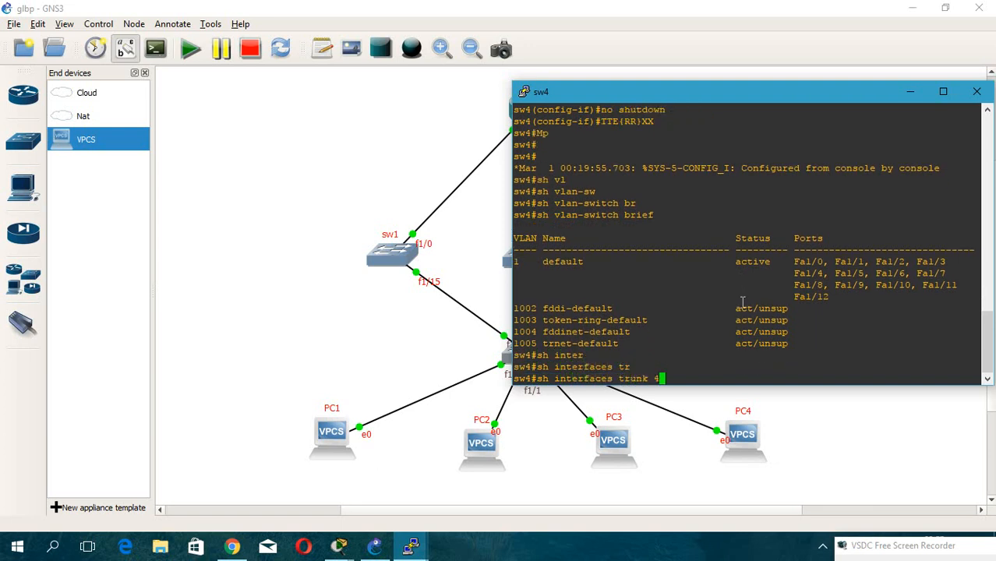
pyautogui.press('BackSpace')
pyautogui.press('Return')
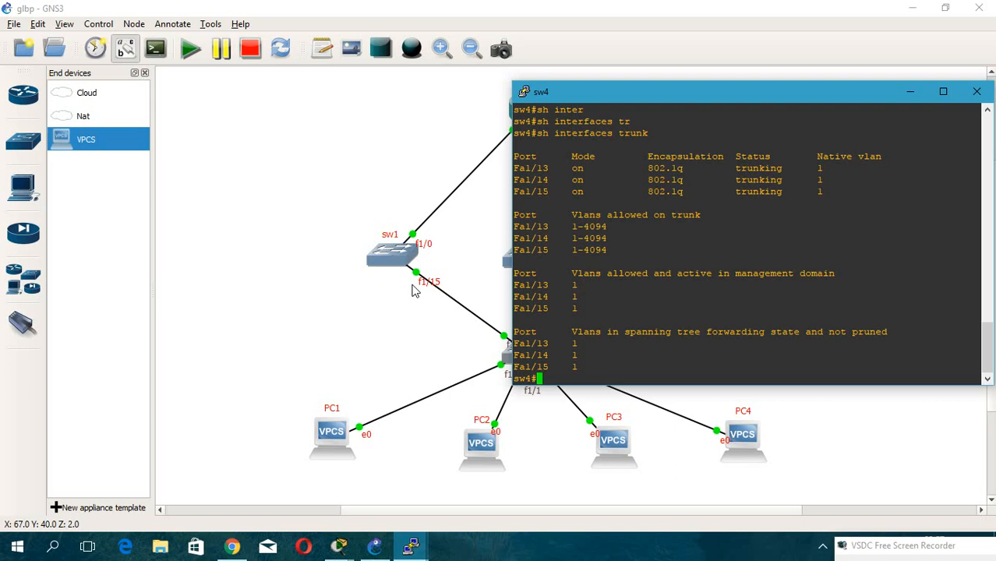
# Open sw1's console and try to show interfaces vlan.
pyautogui.click(396, 262)
pyautogui.doubleClick(396, 262)
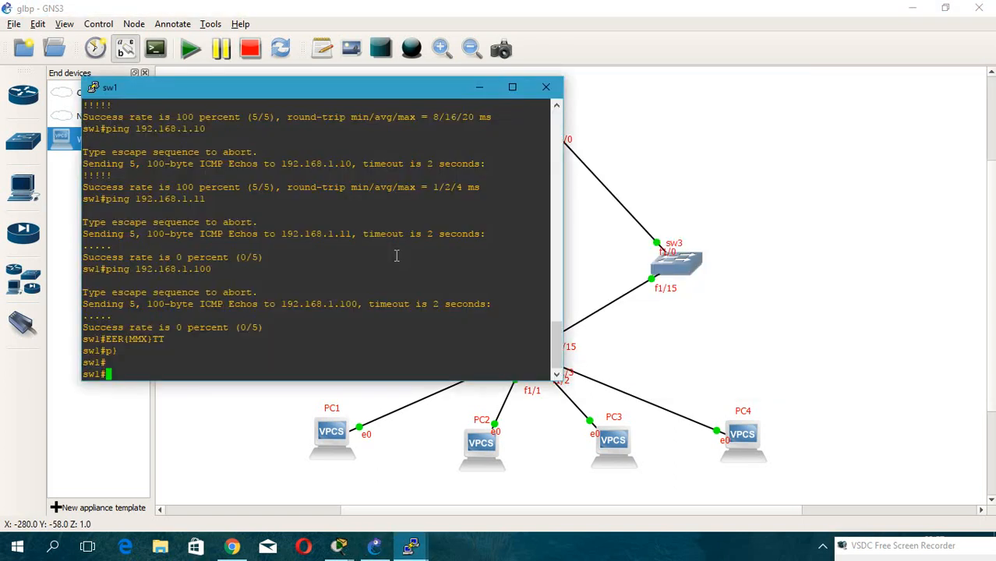
pyautogui.press('Return')
pyautogui.write('sh inter')
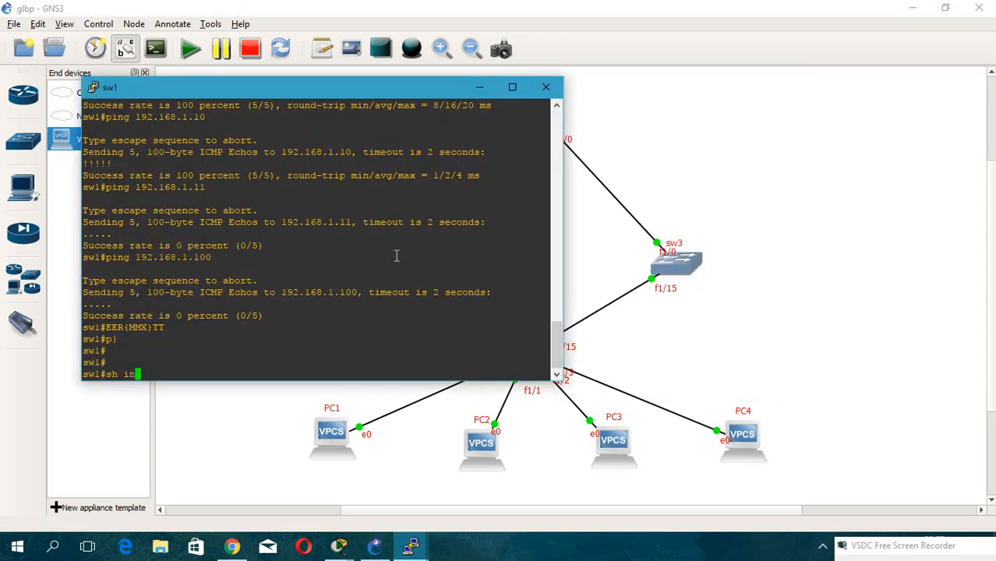
pyautogui.press('Tab')
pyautogui.write('vl')
pyautogui.press('Tab')
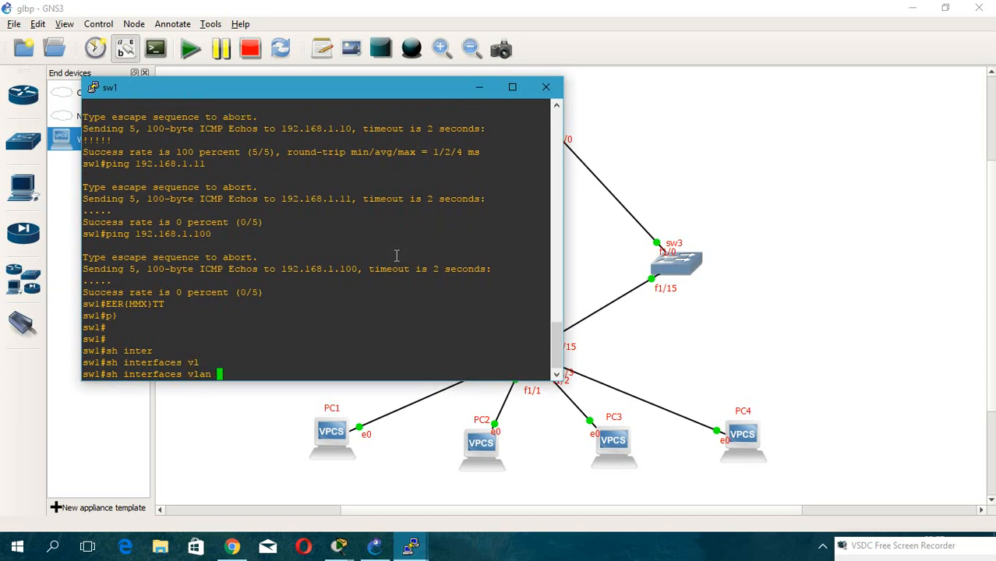
pyautogui.press('Return')
# Display sw1's trunk interfaces with show interfaces trunk.
pyautogui.press('Up')
pyautogui.press('BackSpace')
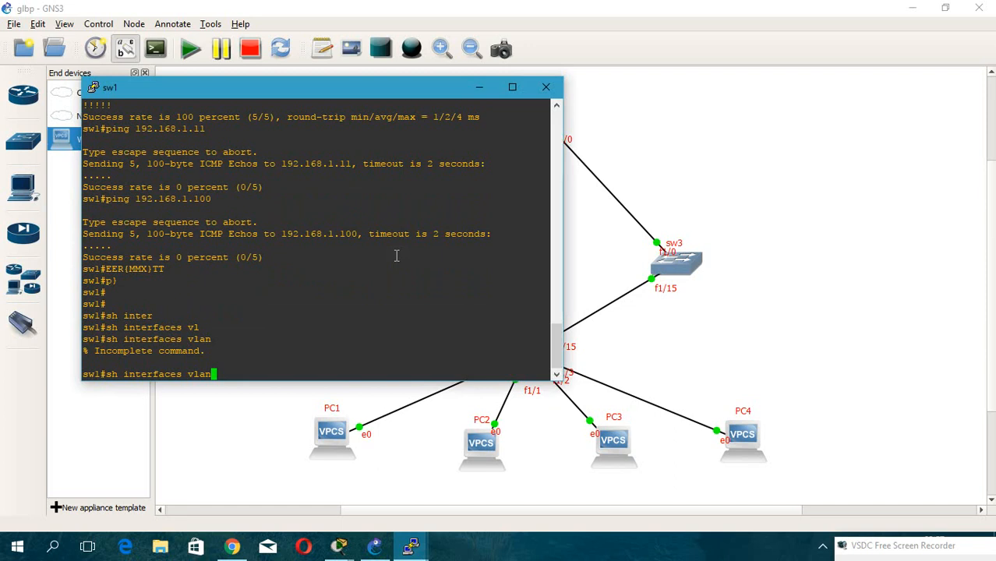
pyautogui.press('BackSpace')
pyautogui.press('BackSpace')
pyautogui.press('BackSpace')
pyautogui.press('BackSpace')
pyautogui.press('BackSpace')
pyautogui.press('BackSpace')
pyautogui.press('BackSpace')
pyautogui.press('BackSpace')
pyautogui.press('BackSpace')
pyautogui.press('BackSpace')
pyautogui.press('BackSpace')
pyautogui.press('BackSpace')
pyautogui.press('BackSpace')
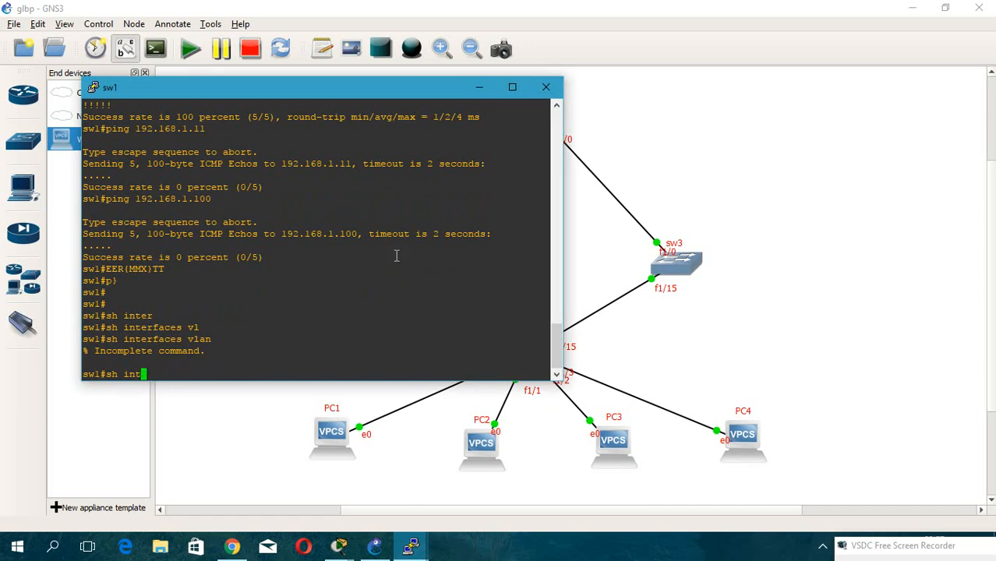
pyautogui.press('Tab')
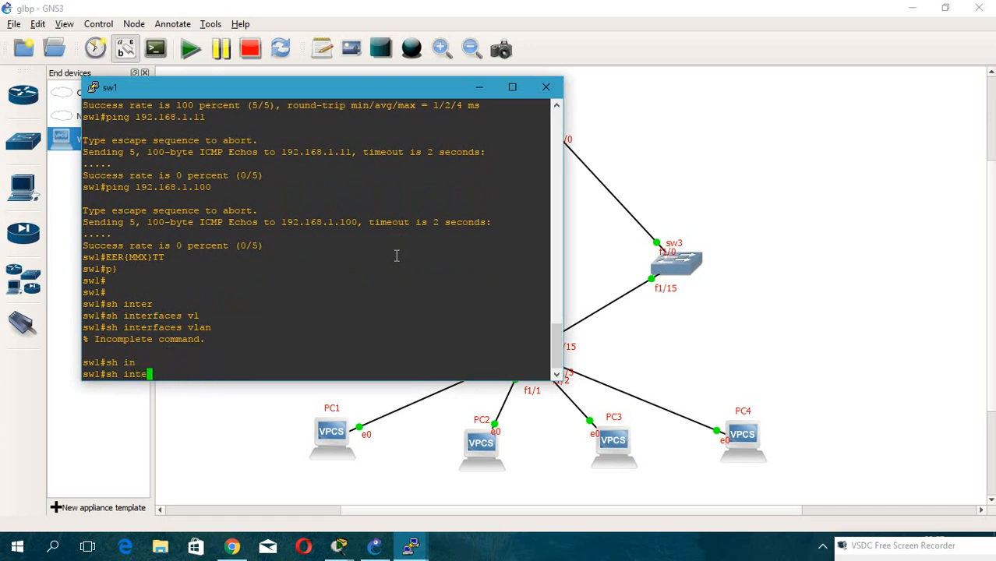
pyautogui.write('te')
pyautogui.press('Tab')
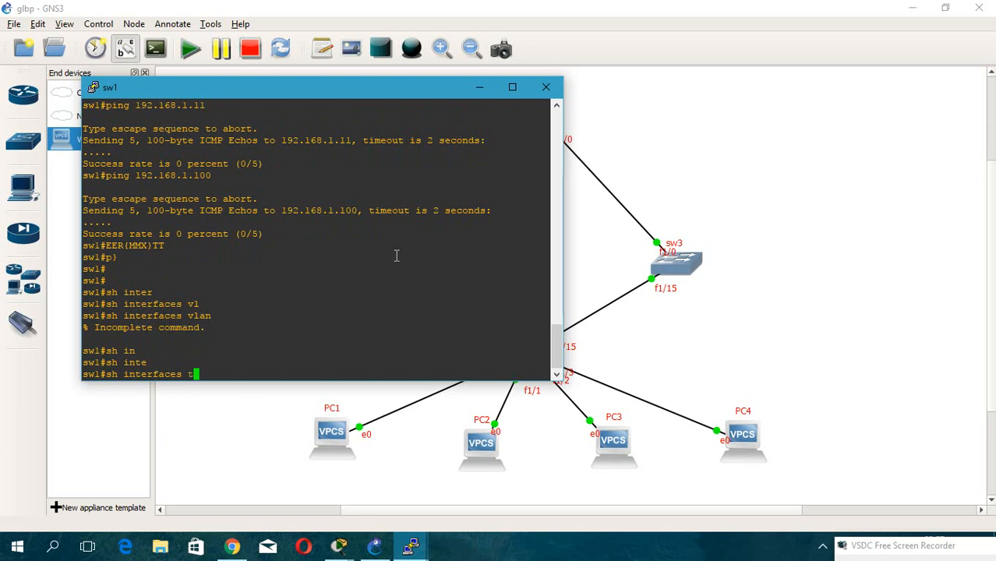
pyautogui.write('tr')
pyautogui.press('Tab')
pyautogui.press('Return')
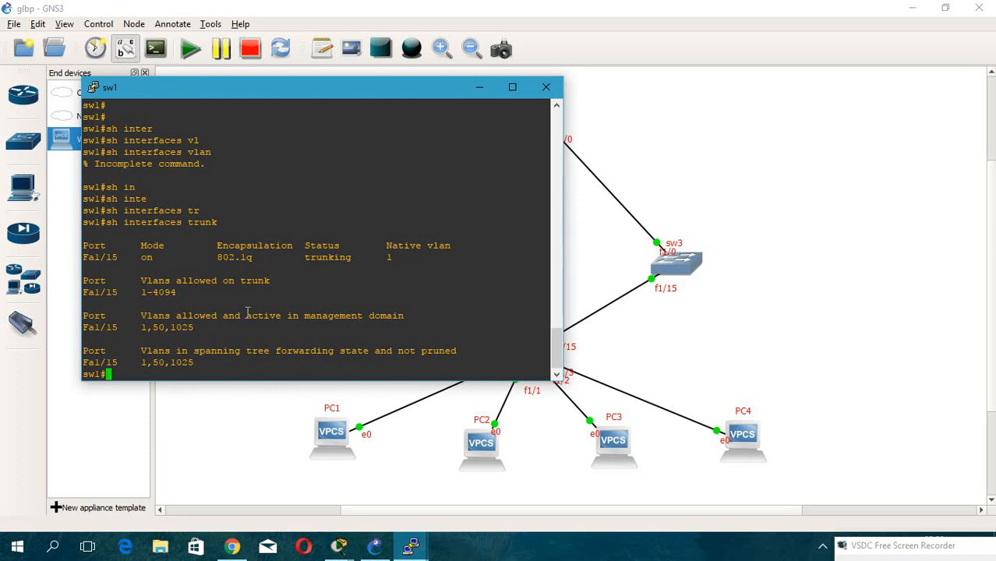
pyautogui.moveTo(168, 88); pyautogui.dragTo(530, 122)
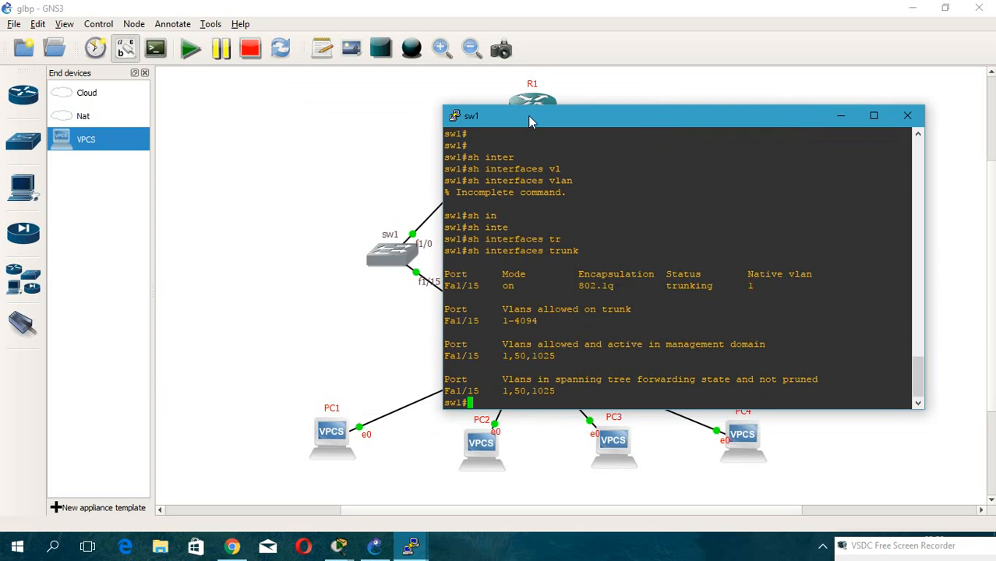
pyautogui.click(926, 546)
pyautogui.moveTo(770, 414); pyautogui.dragTo(629, 343)
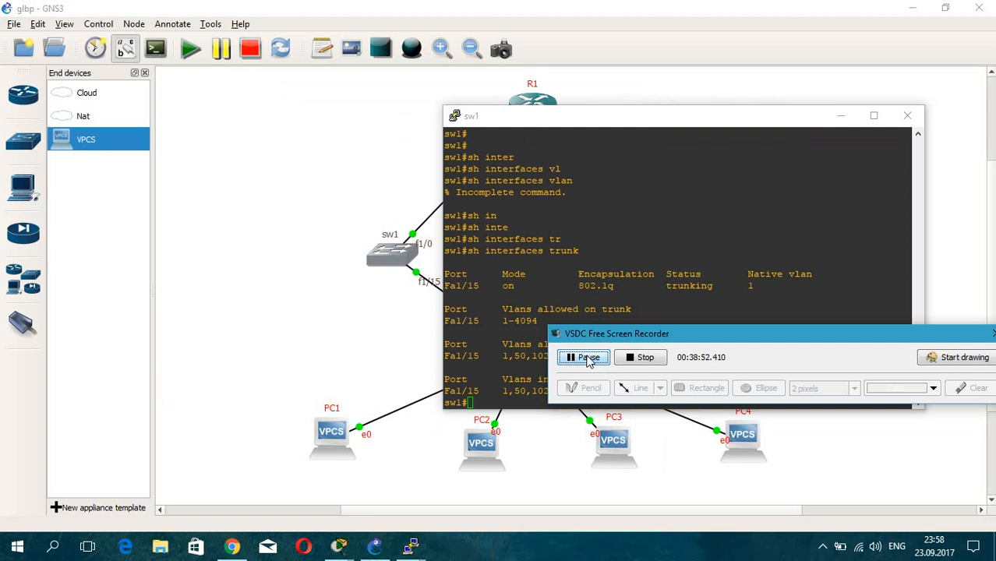